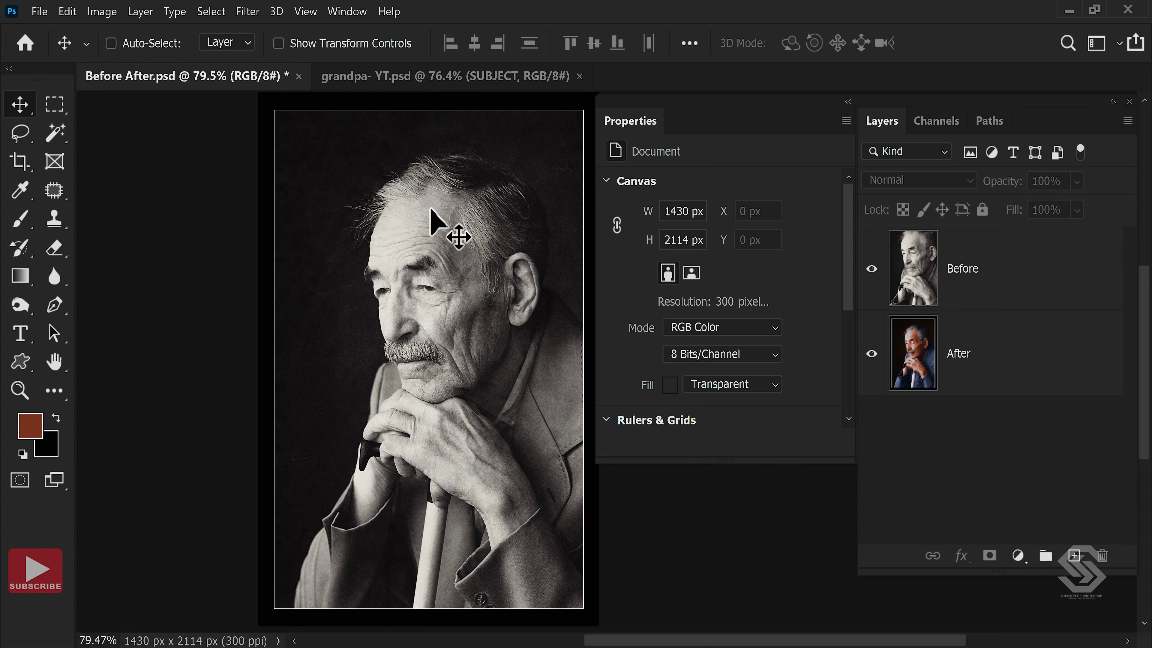
Toggle the Before layer to compare before/after, then switch to the grandpa- YT.psd document.
left_click(872, 356, "alt")
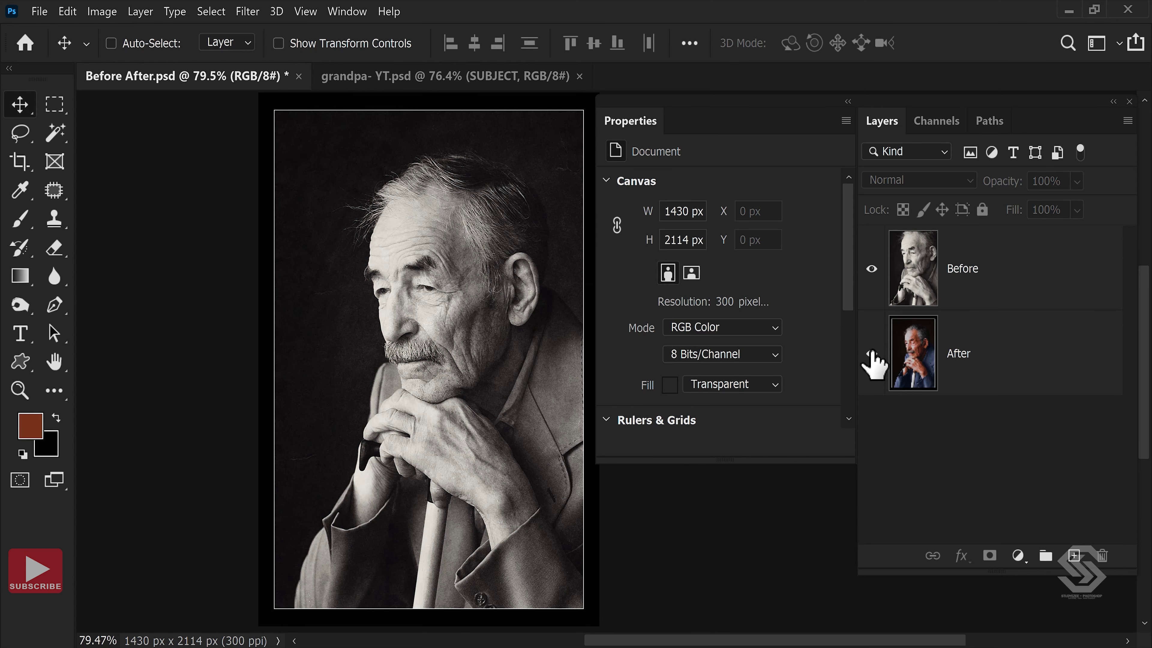
left_click(871, 356, "alt")
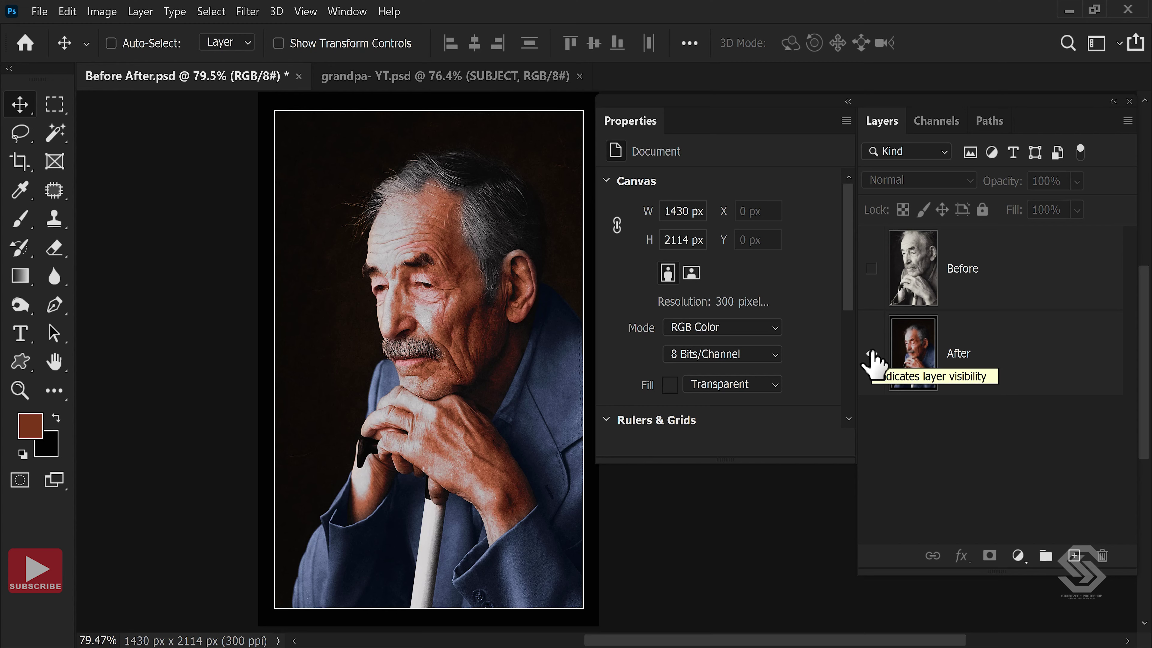
left_click(871, 356, "alt")
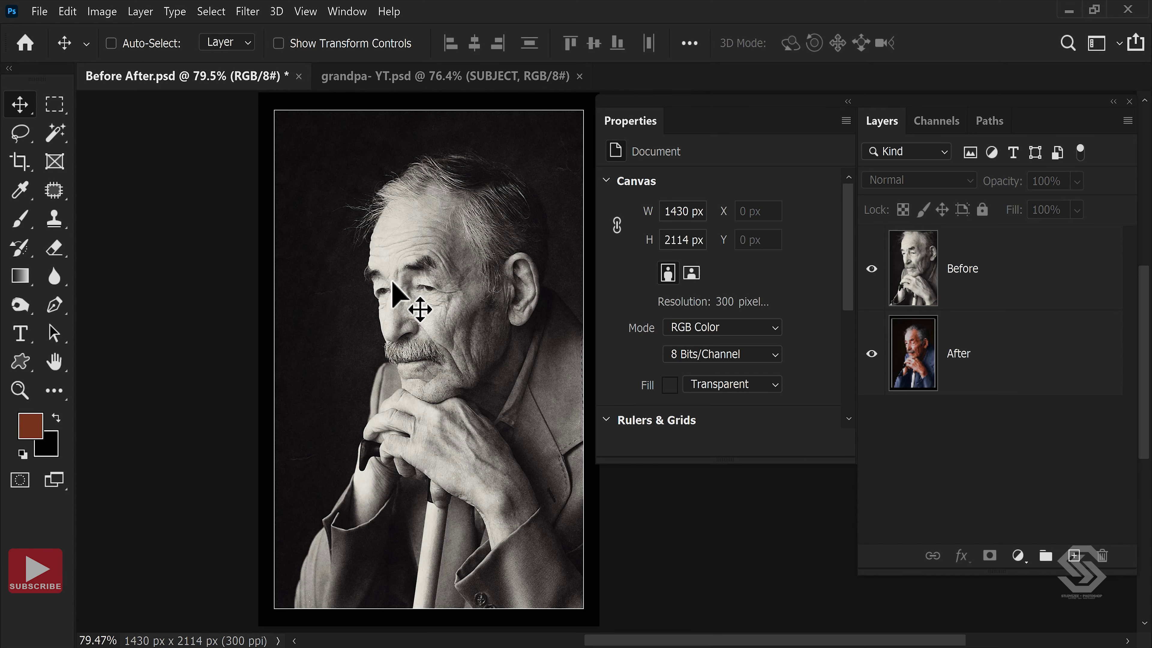
left_click(383, 76)
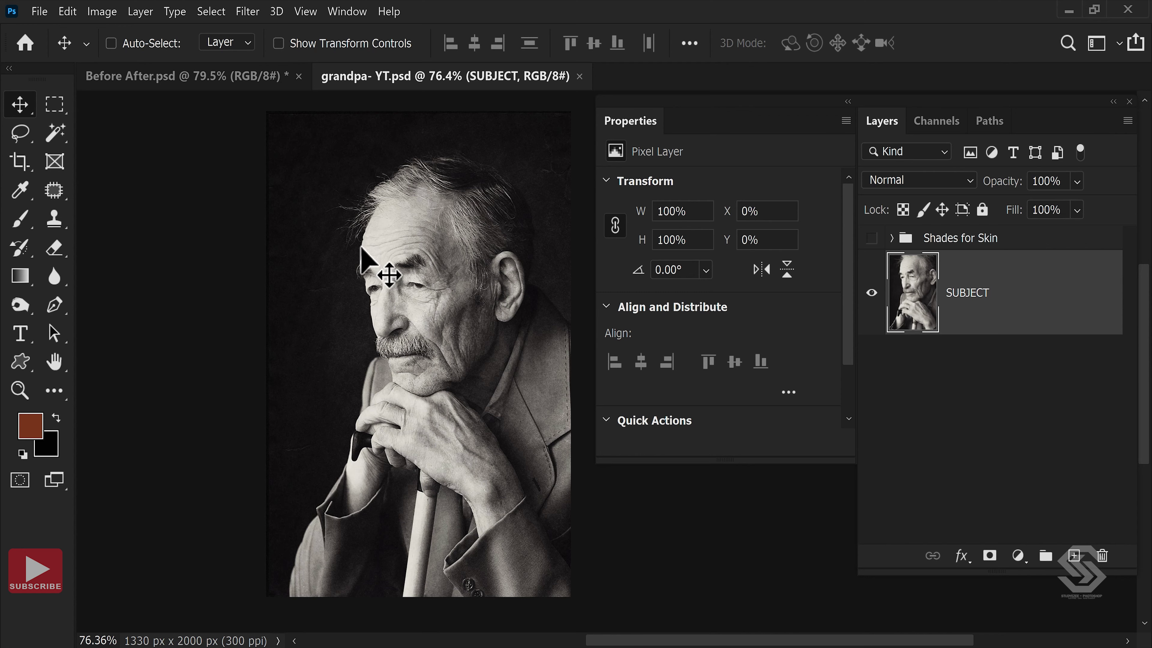
left_click(100, 13)
mouse_move(171, 30)
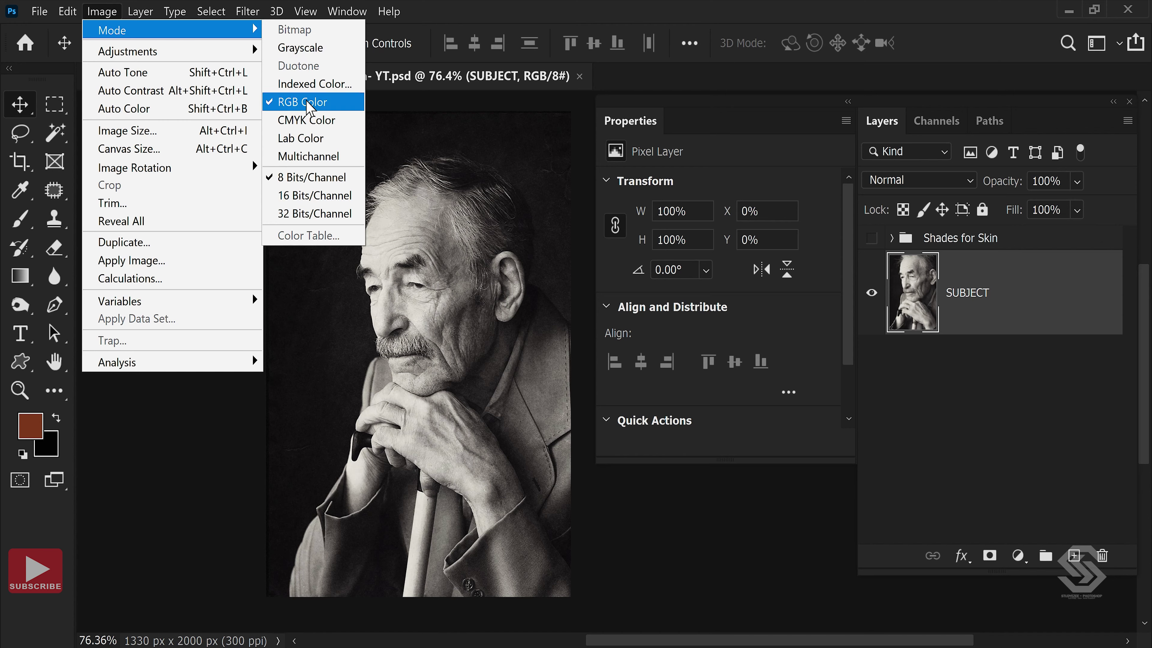
left_click(308, 102)
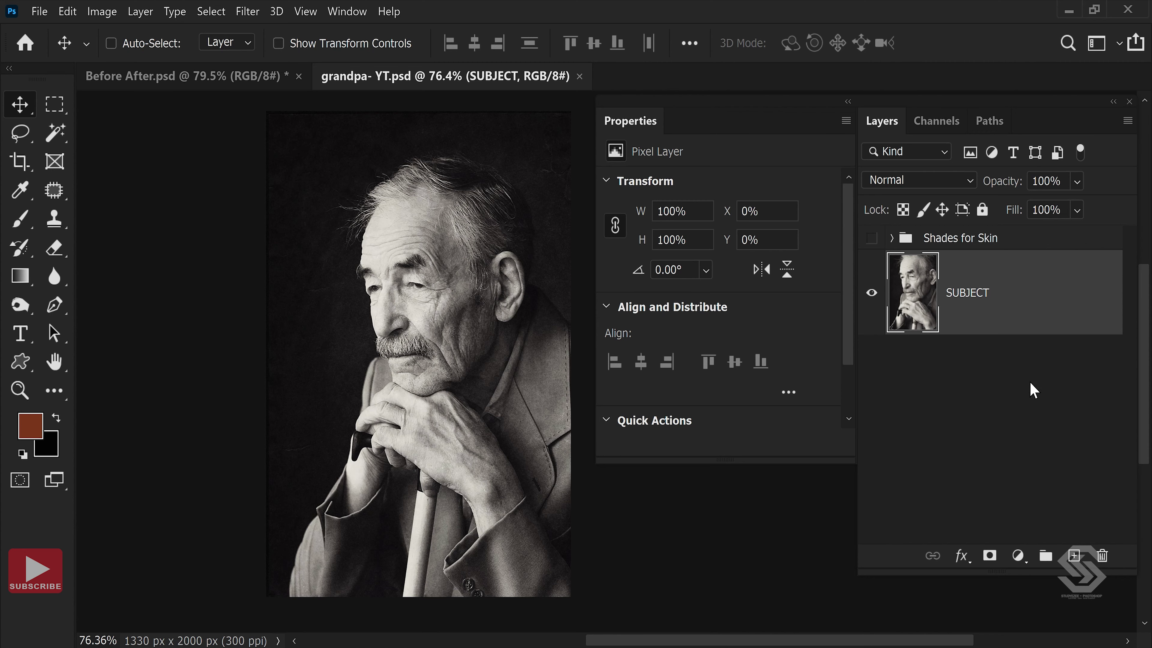
left_click(1018, 556)
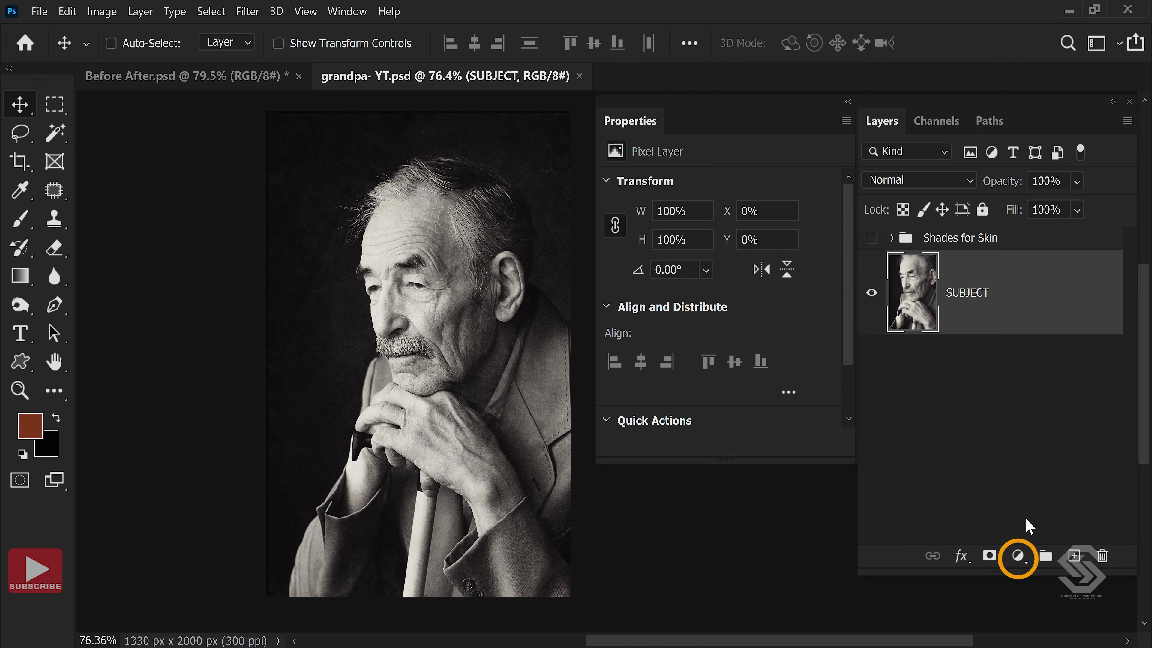
Add a Black & White adjustment layer above SUBJECT and show the Shades for Skin group.
left_click(1019, 557)
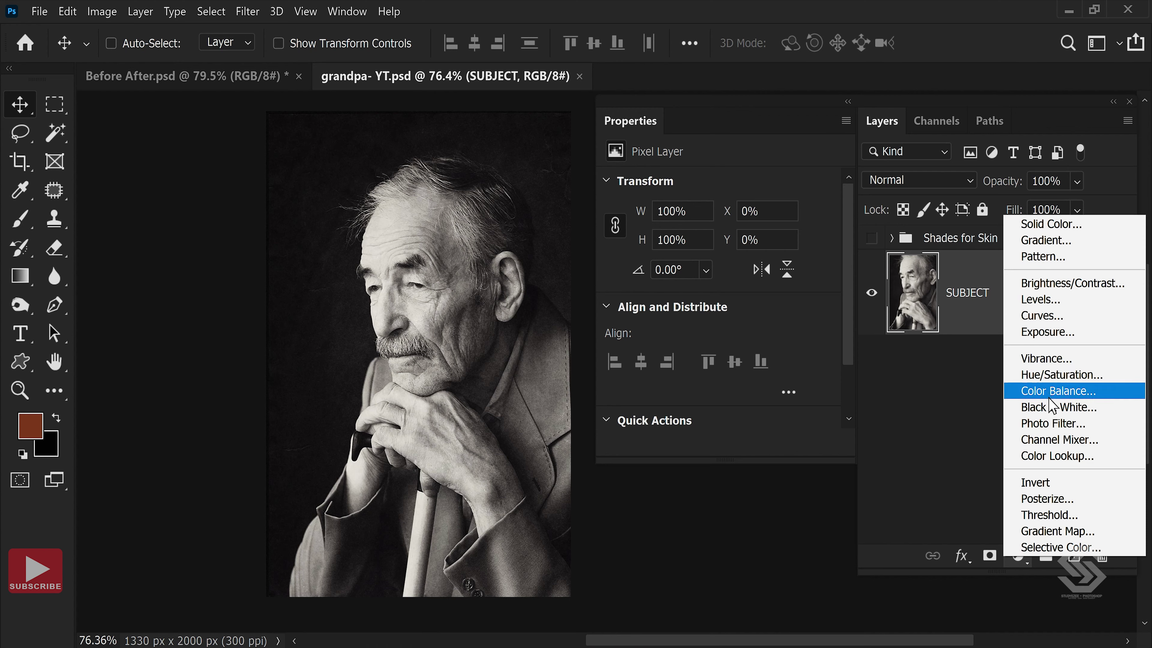
left_click(1056, 407)
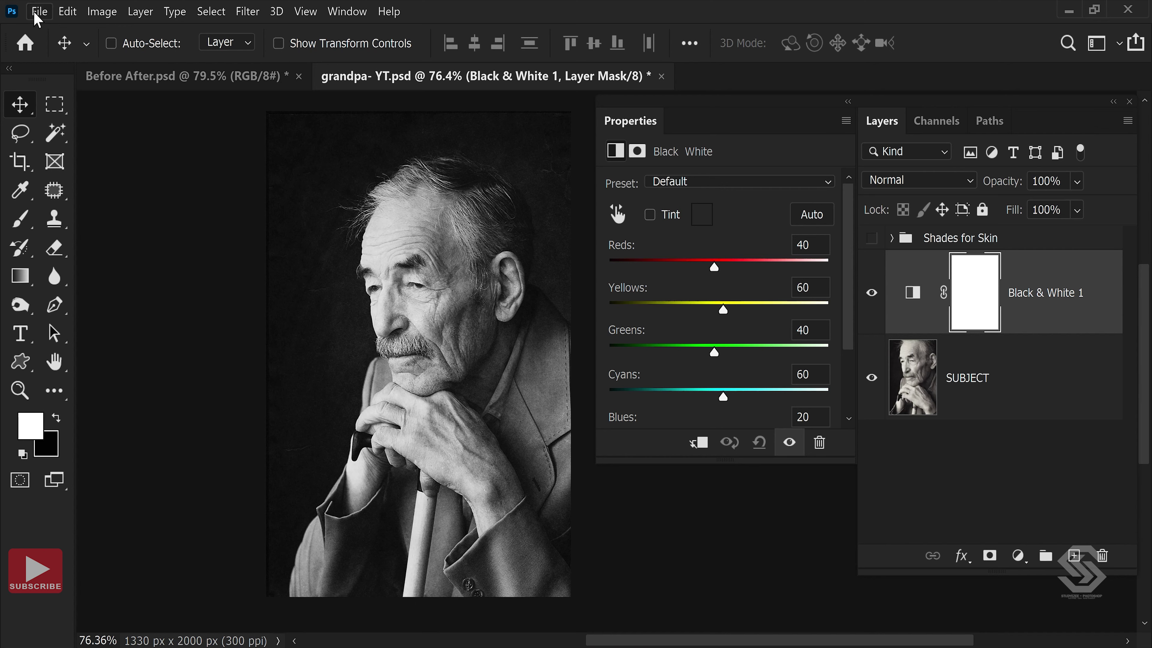
left_click(38, 19)
left_click(437, 283)
left_click(871, 238)
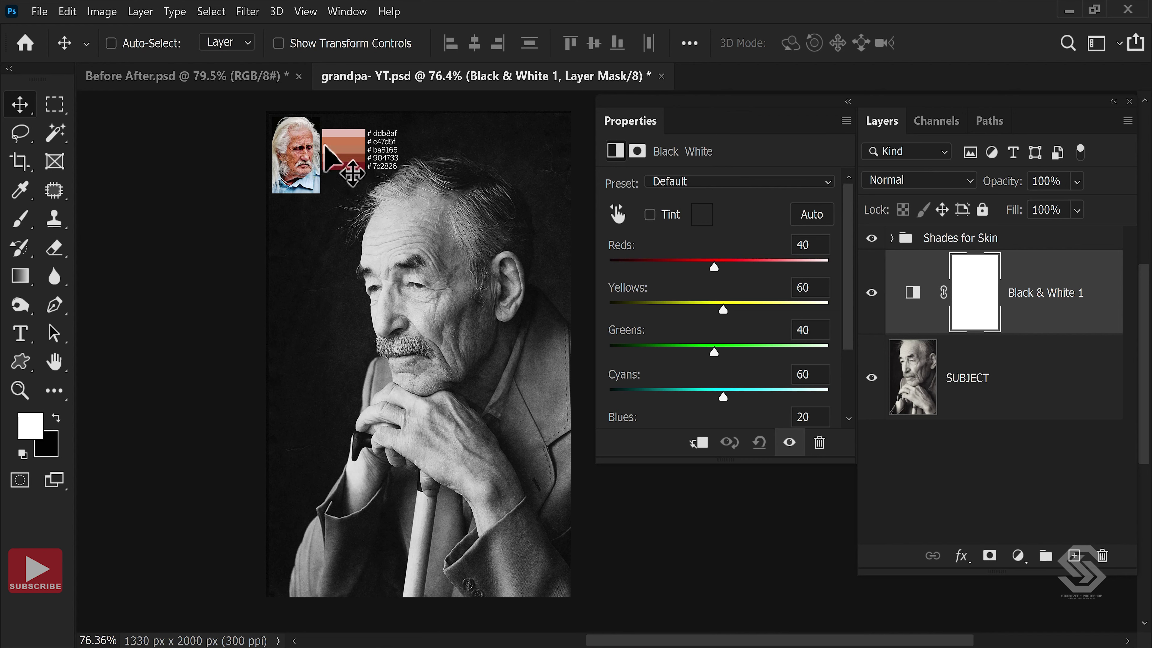
Zoom in on the skin swatches, then open the Edit menu to reach Preferences.
scroll(320, 120, "up", 5)
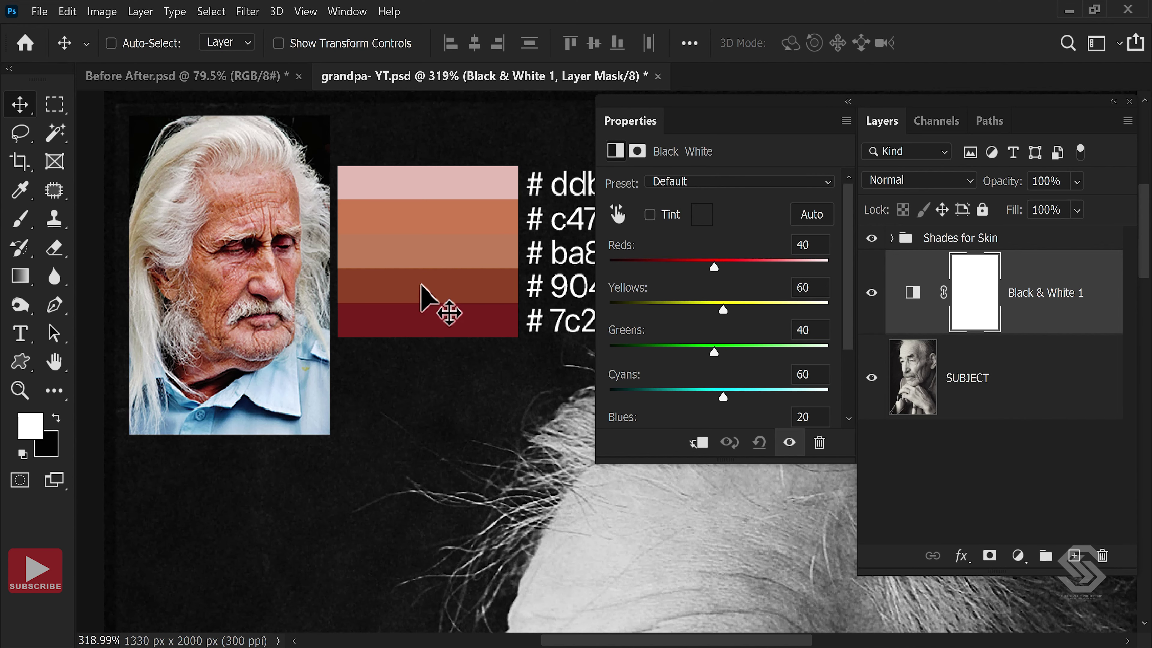
scroll(421, 286, "down", 2)
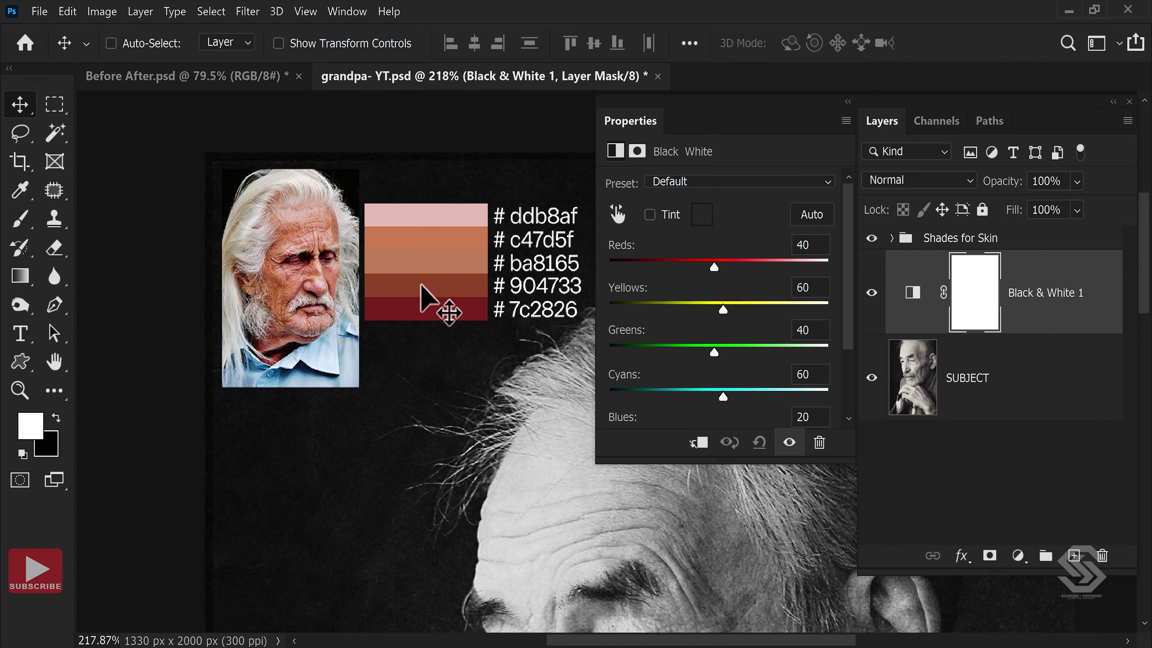
scroll(421, 286, "up", 1)
scroll(420, 286, "up", 1)
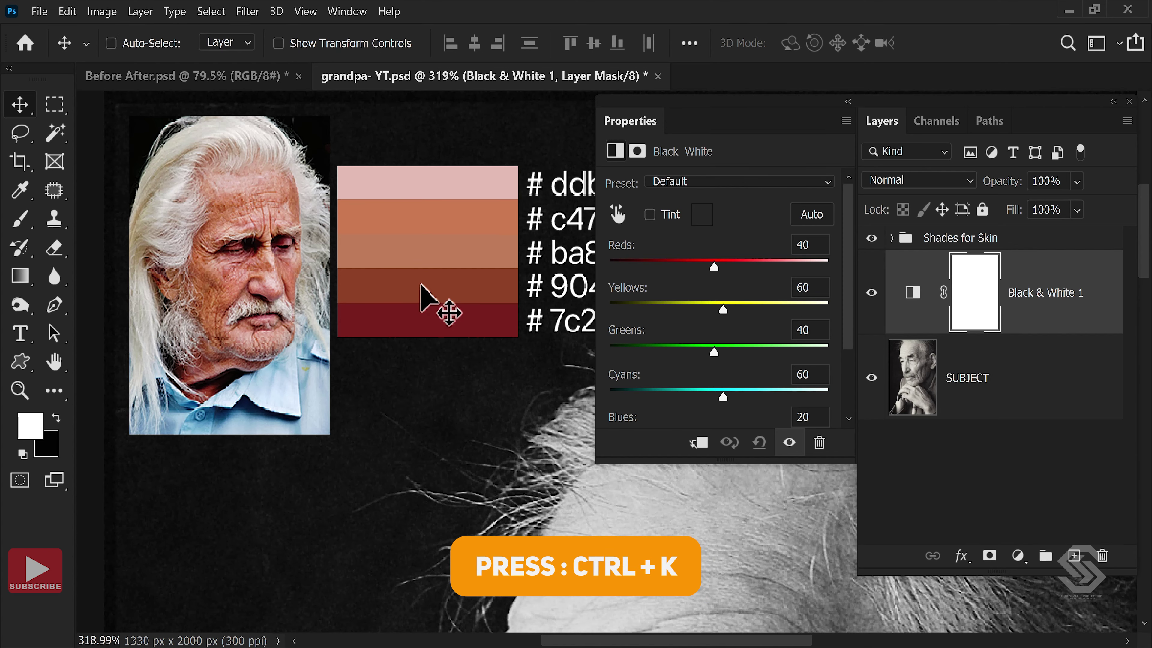
left_click(67, 13)
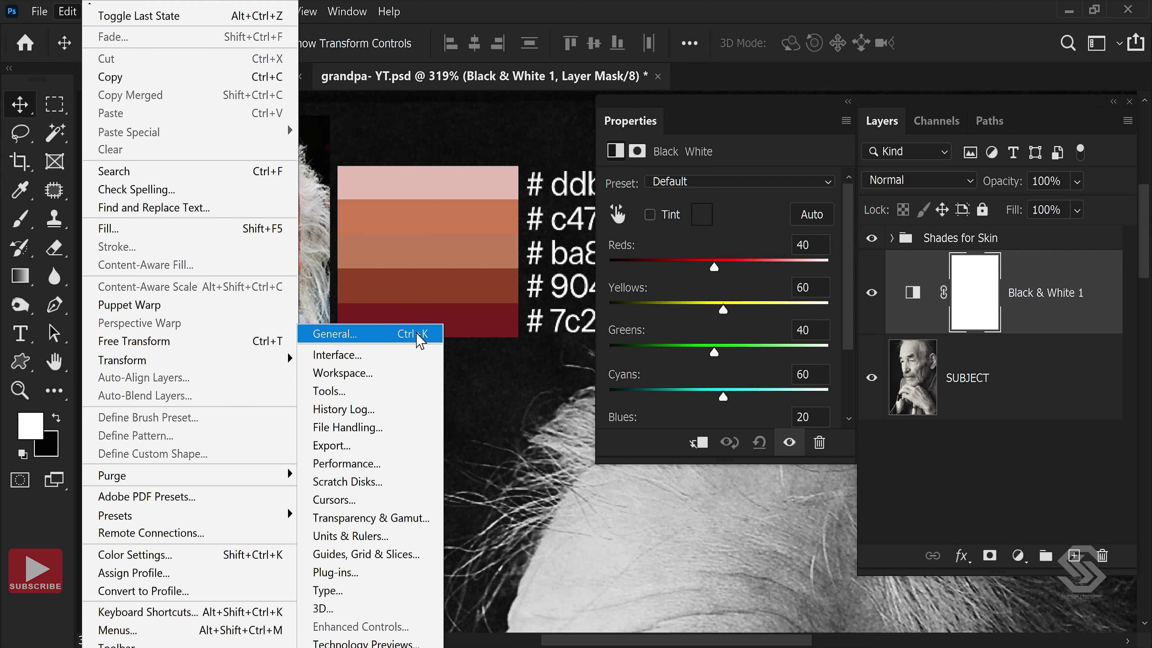
Enable Zoom with Scroll Wheel in the Tools preferences and close the Preferences dialog.
left_click(417, 335)
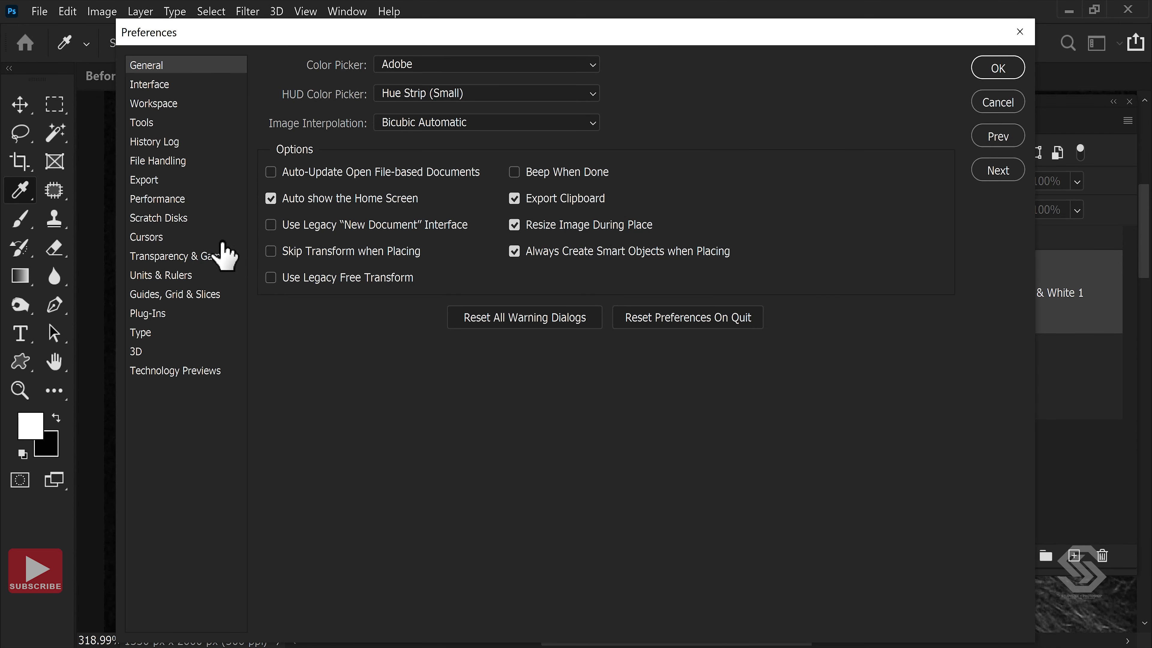
left_click(143, 122)
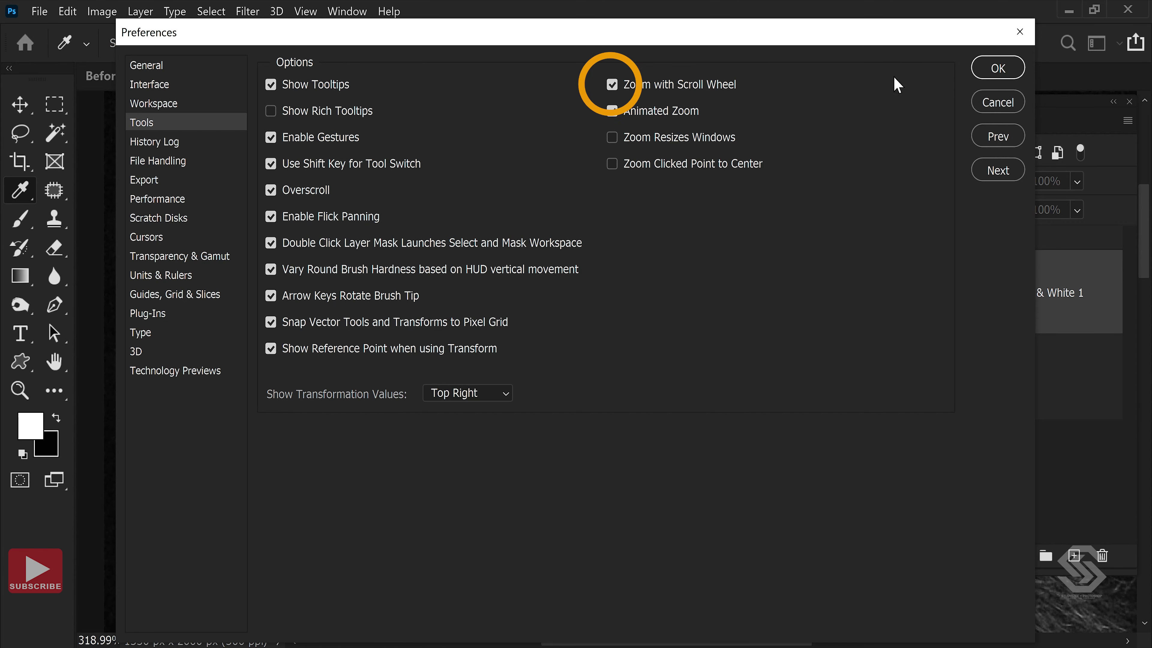
left_click(993, 73)
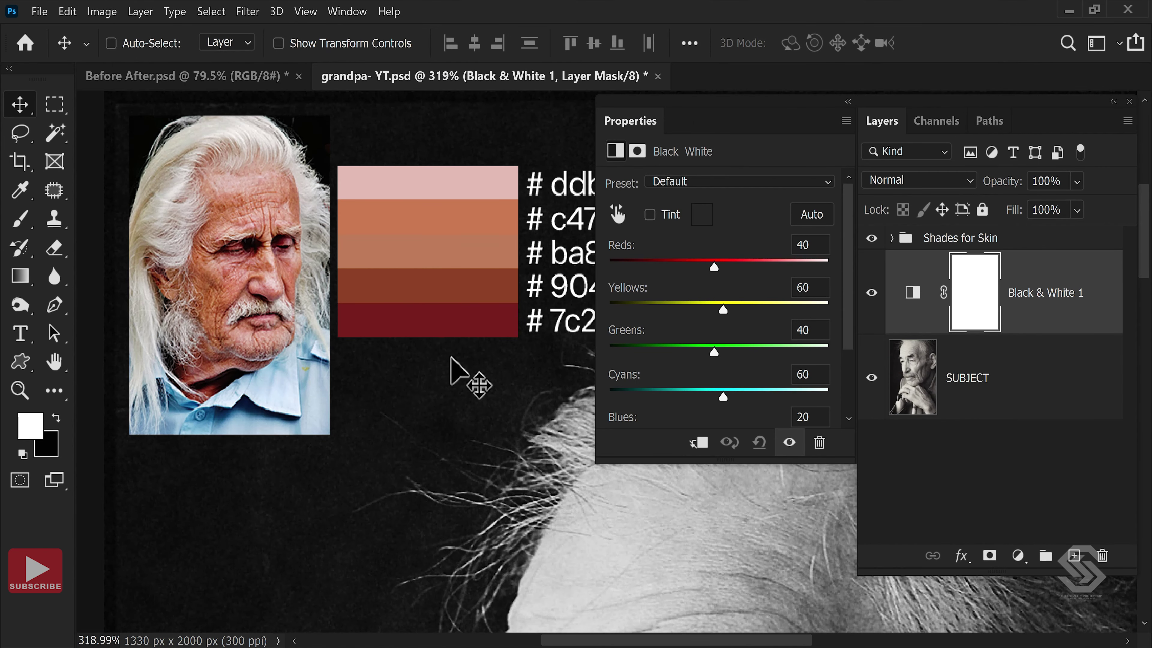
scroll(450, 358, "down", 1)
scroll(451, 358, "down", 4)
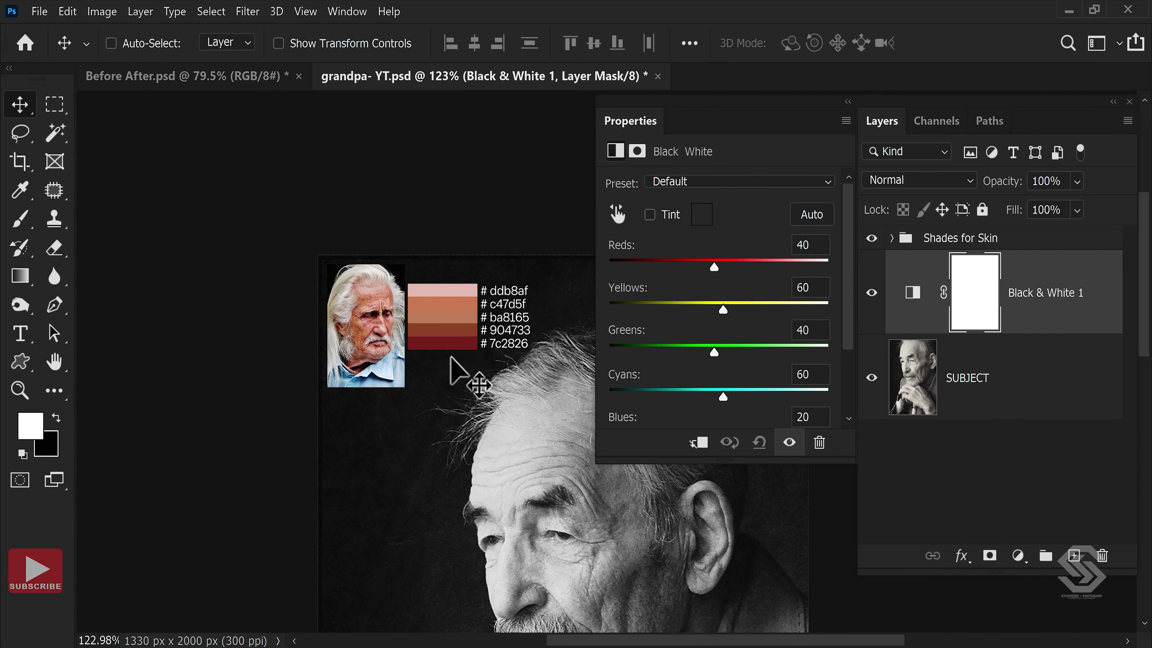
scroll(451, 358, "up", 2)
scroll(450, 358, "up", 1)
scroll(450, 359, "down", 2)
scroll(450, 358, "down", 1)
scroll(450, 359, "up", 2)
scroll(451, 358, "up", 1)
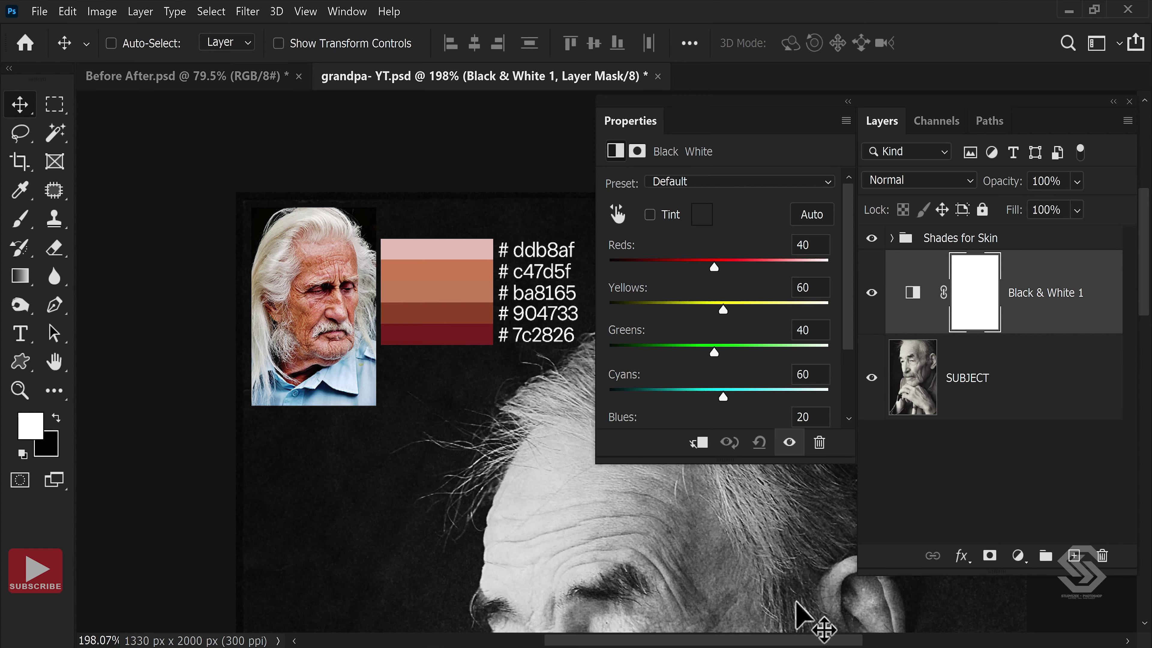
scroll(855, 604, "up", 2)
scroll(855, 603, "down", 2)
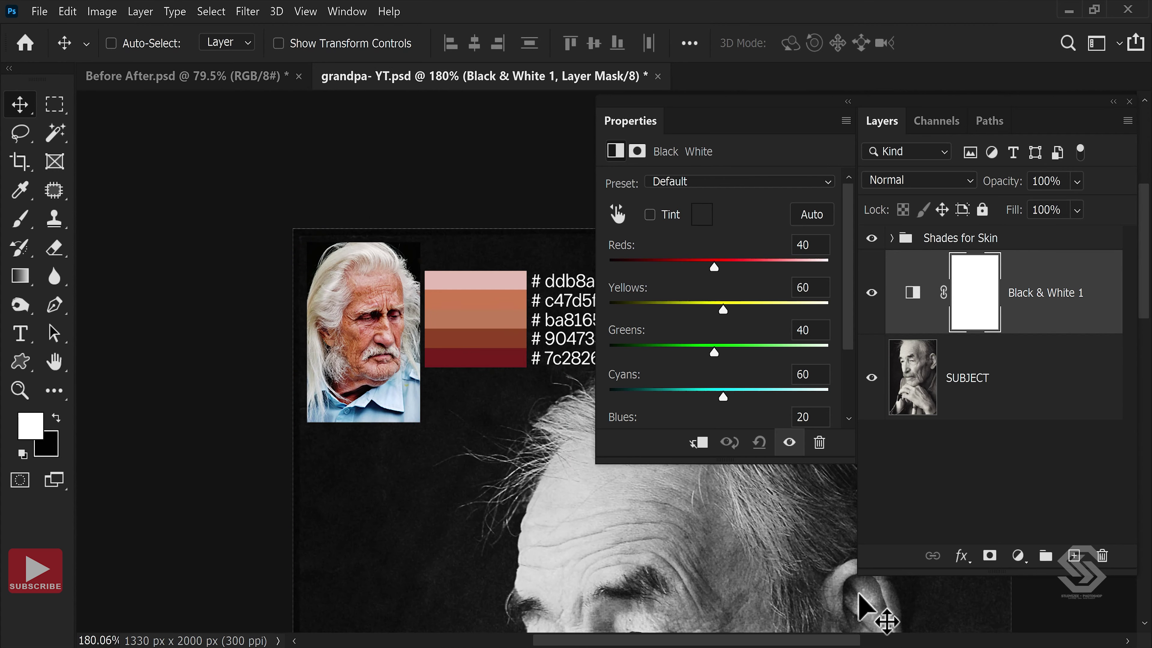
scroll(858, 595, "up", 1)
scroll(858, 595, "up", 1)
scroll(858, 595, "up", 2)
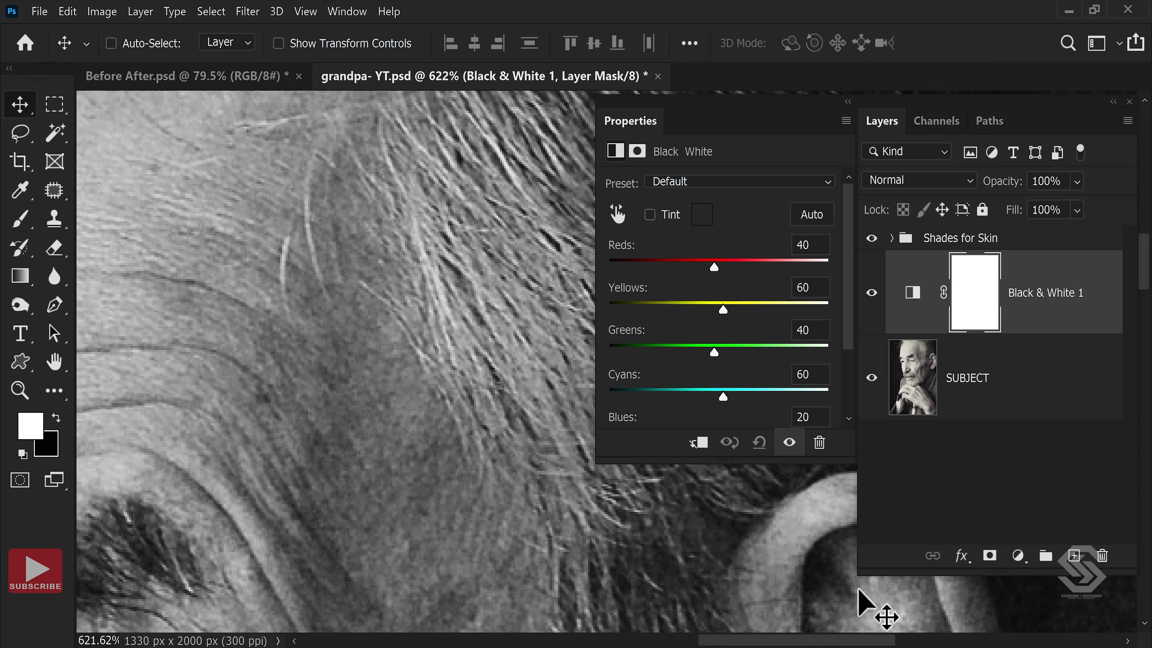
scroll(844, 608, "down", 2)
scroll(844, 608, "down", 2)
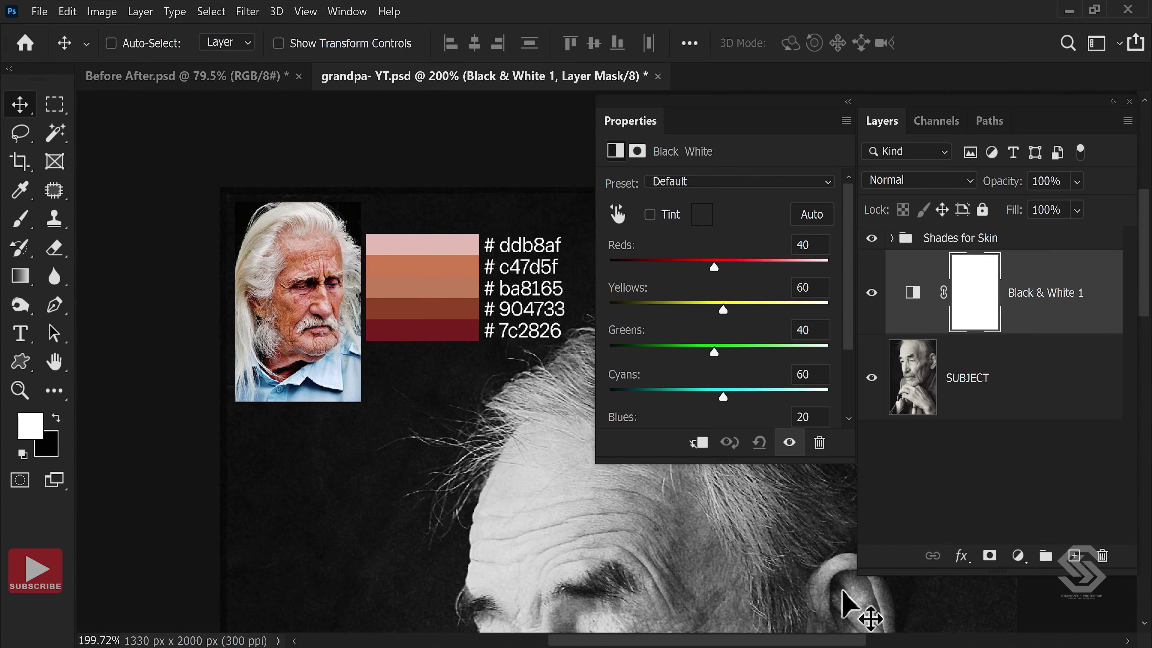
scroll(807, 603, "down", 4)
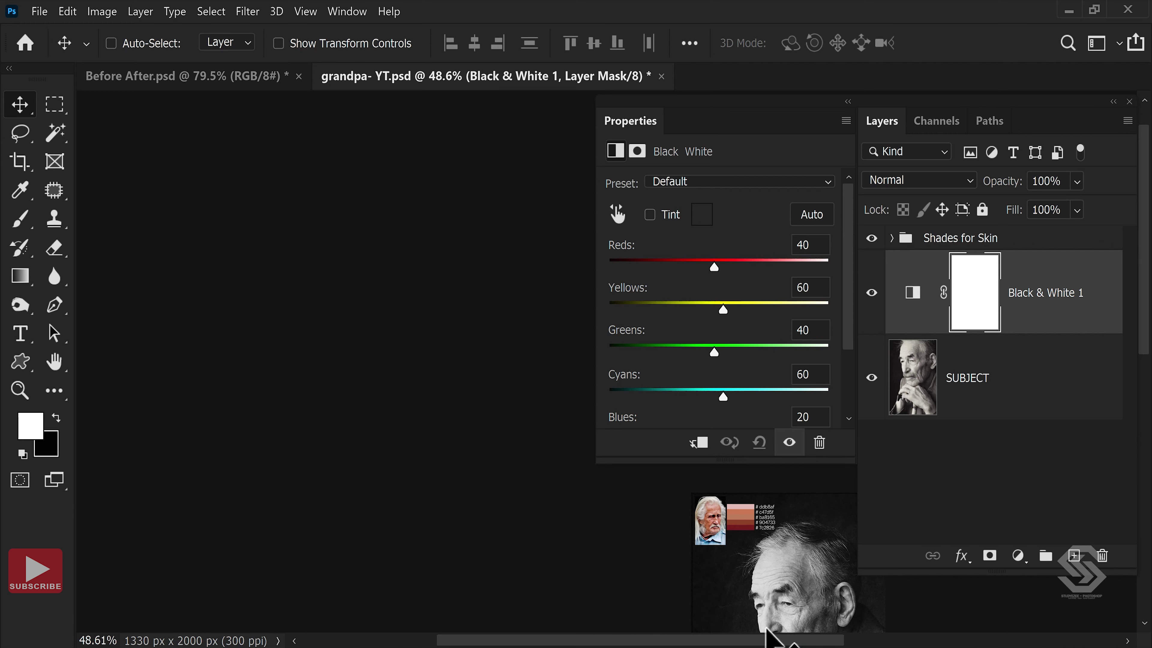
scroll(769, 628, "up", 1)
scroll(771, 629, "up", 3)
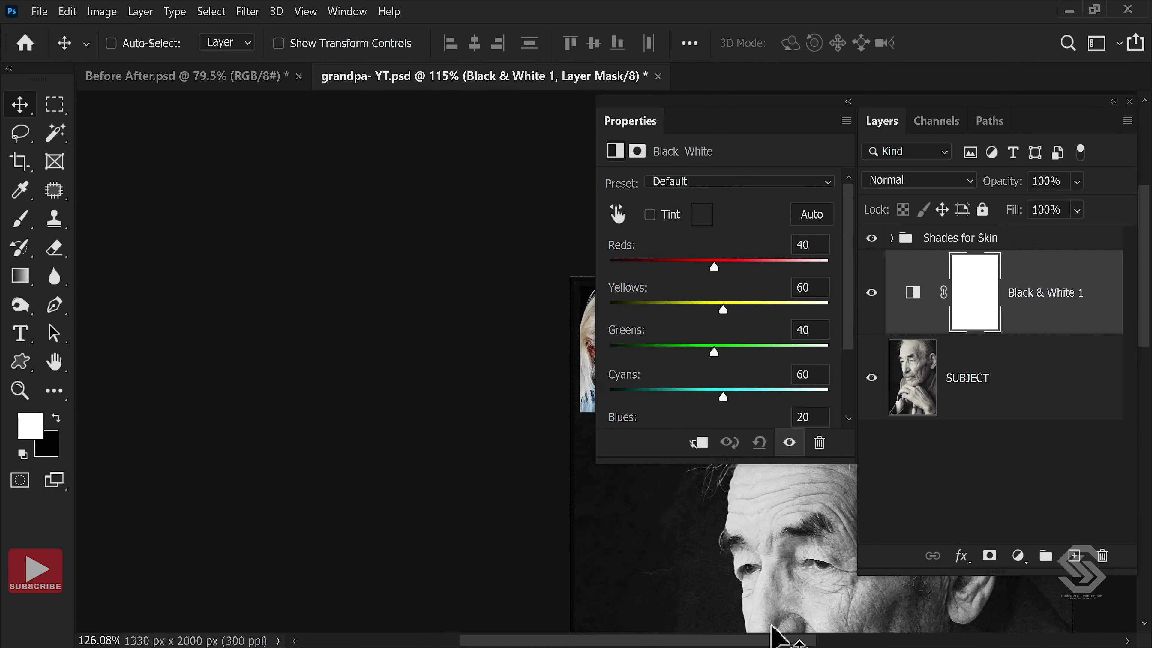
scroll(771, 630, "up", 3)
scroll(766, 608, "up", 2)
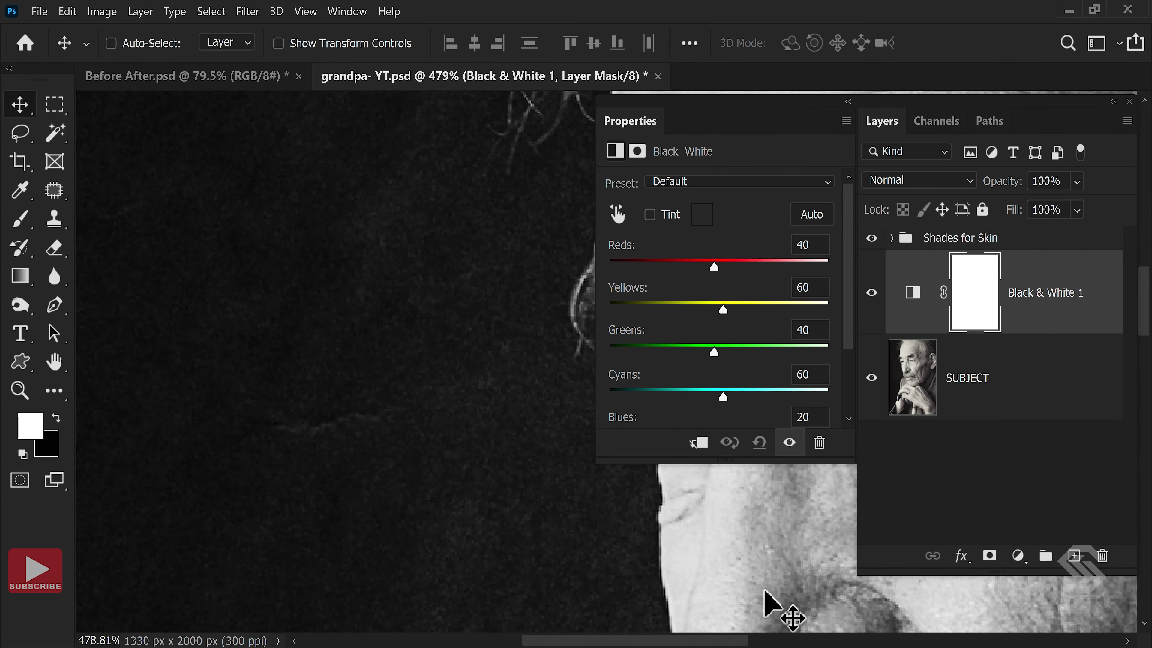
scroll(766, 591, "down", 2)
scroll(771, 608, "down", 3)
scroll(411, 270, "up", 3)
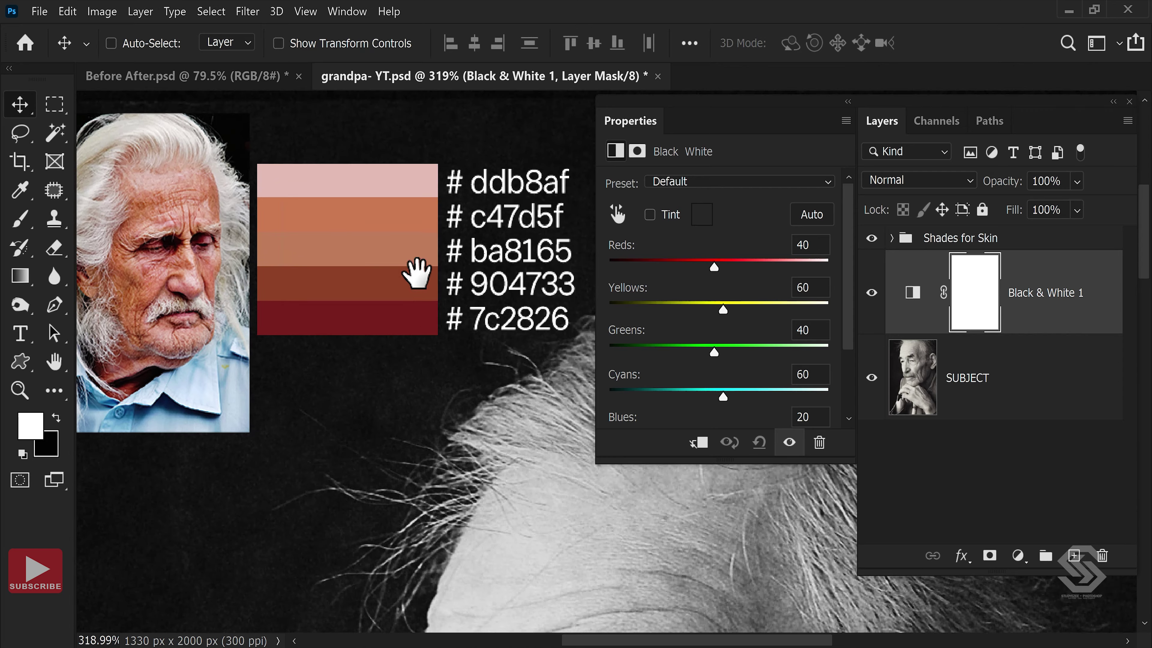
left_click_drag(411, 270, 442, 257)
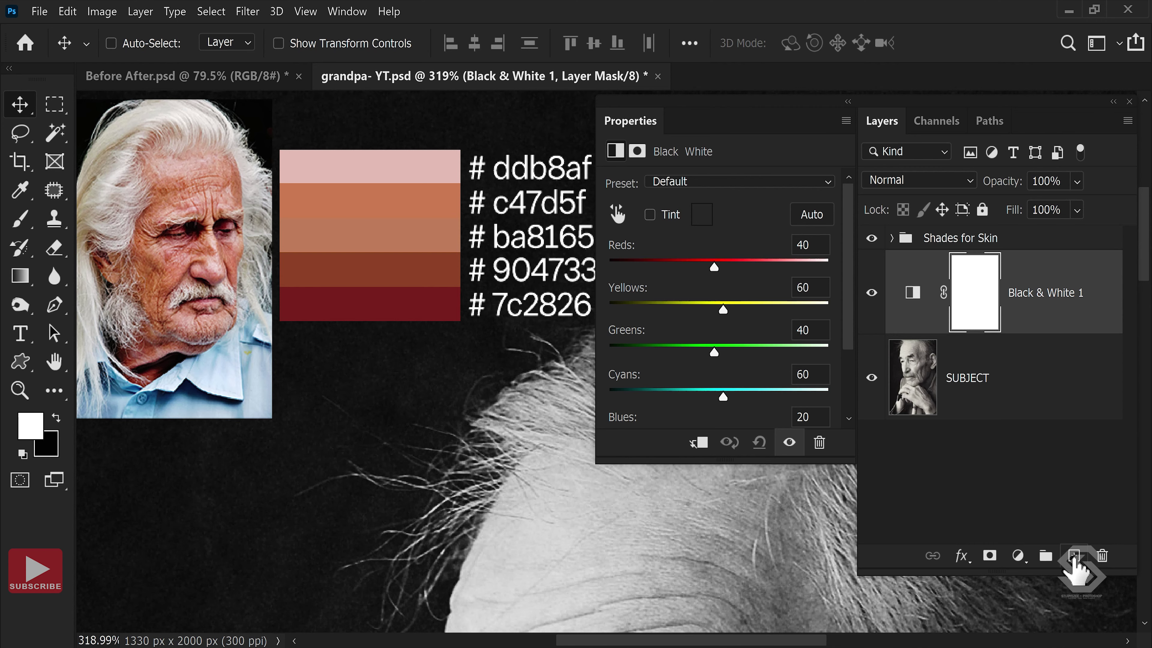
Add empty Layer 1 above Black & White 1 and marquee a rectangle below the skin swatches.
left_click(1074, 557)
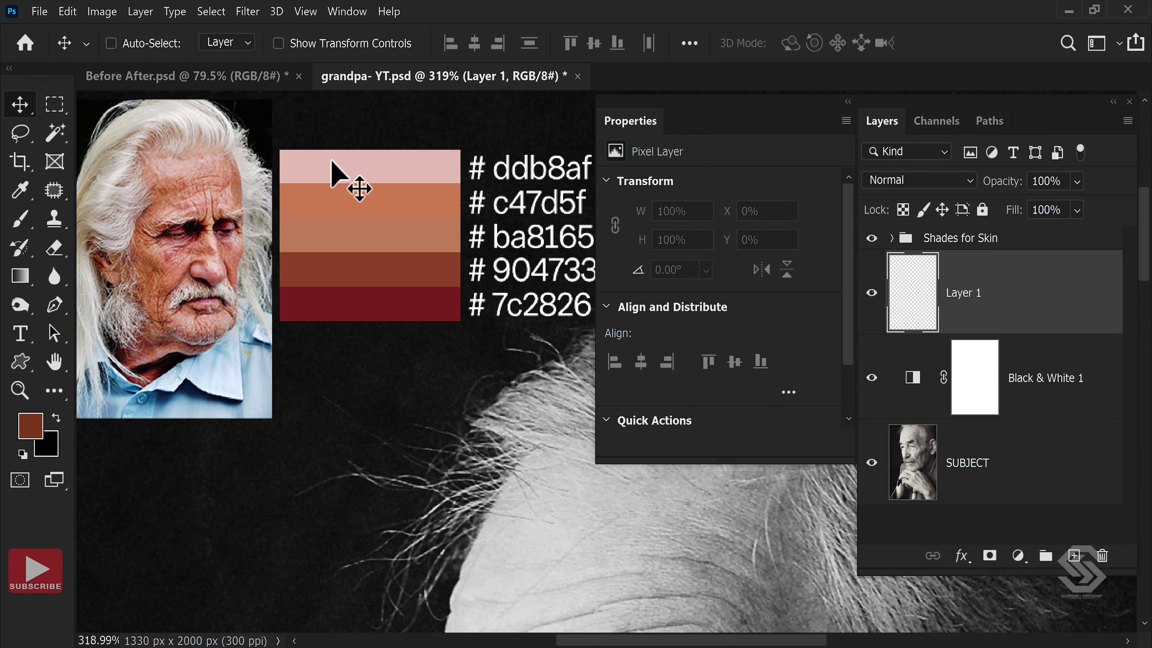
left_click(54, 103)
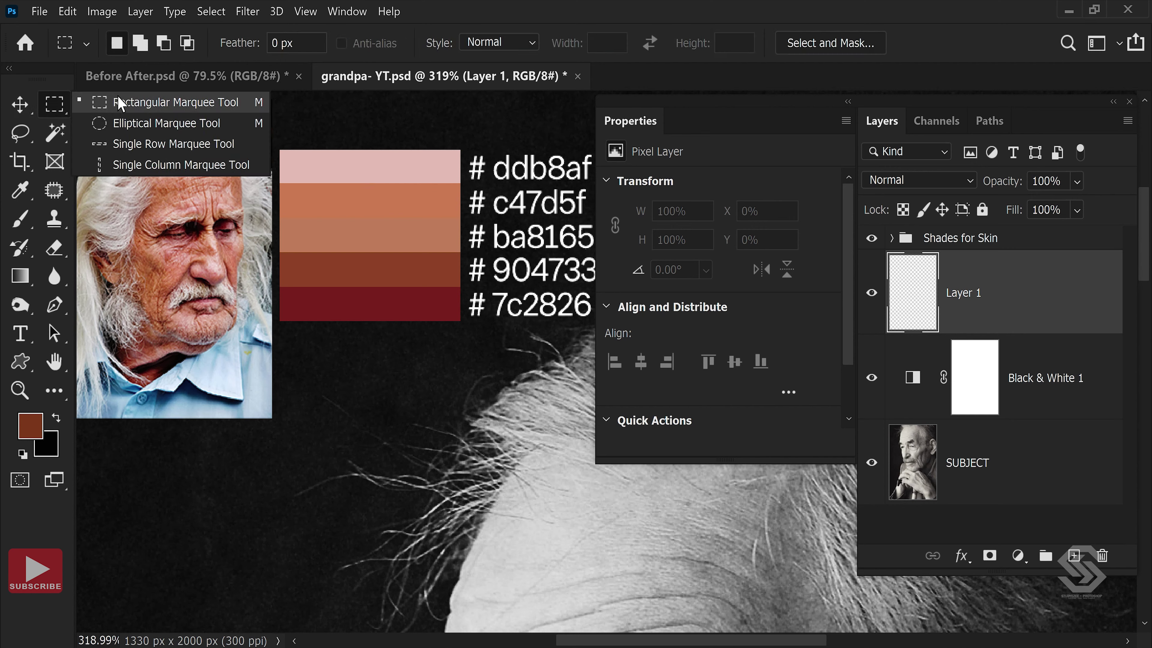
left_click(122, 104)
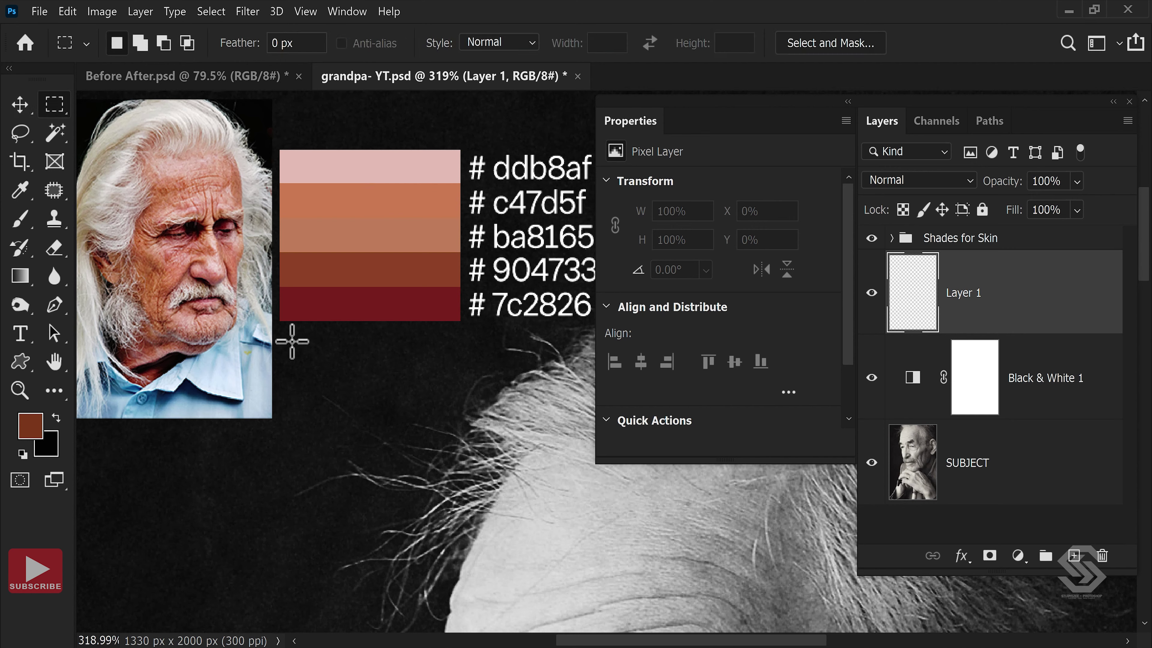
left_click_drag(291, 340, 451, 370)
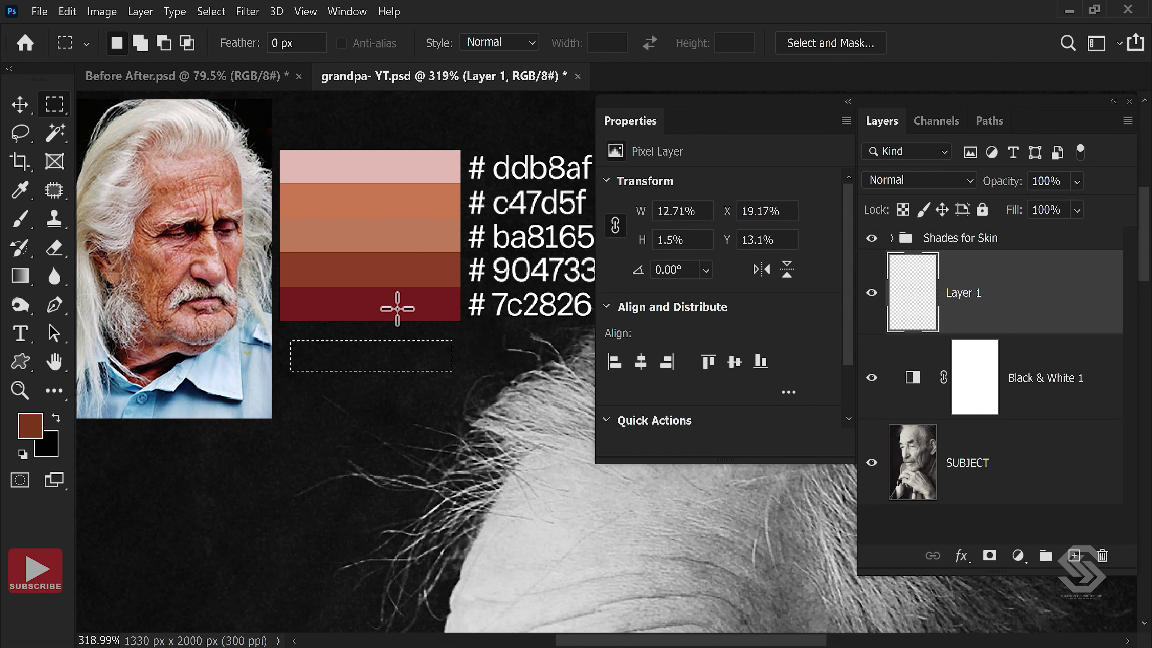
Set the foreground colour to light skin pink #e1c6c7, sampled from the reference face.
left_click(31, 426)
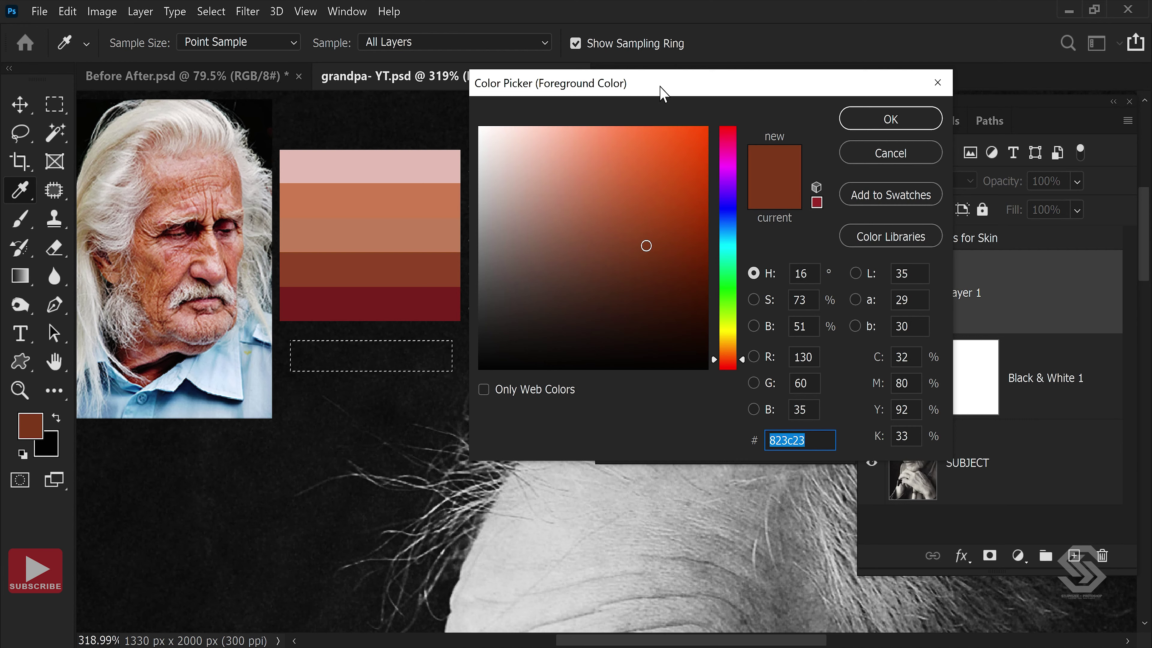
left_click_drag(662, 91, 685, 155)
left_click_drag(674, 248, 683, 360)
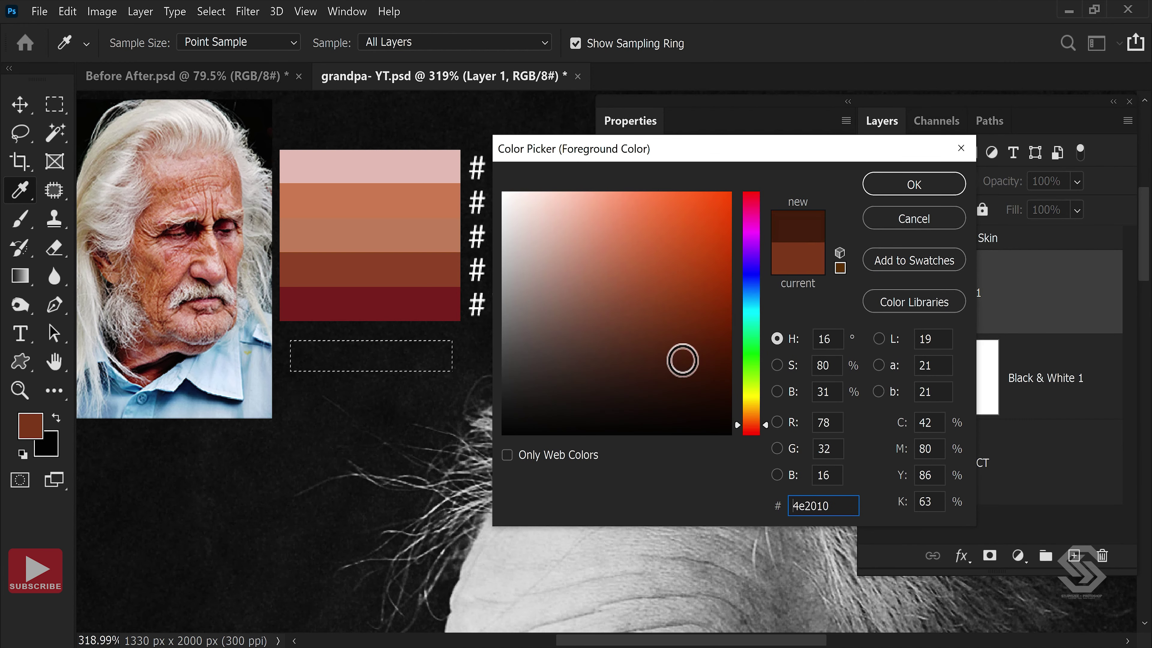
left_click_drag(622, 236, 610, 219)
left_click(559, 226)
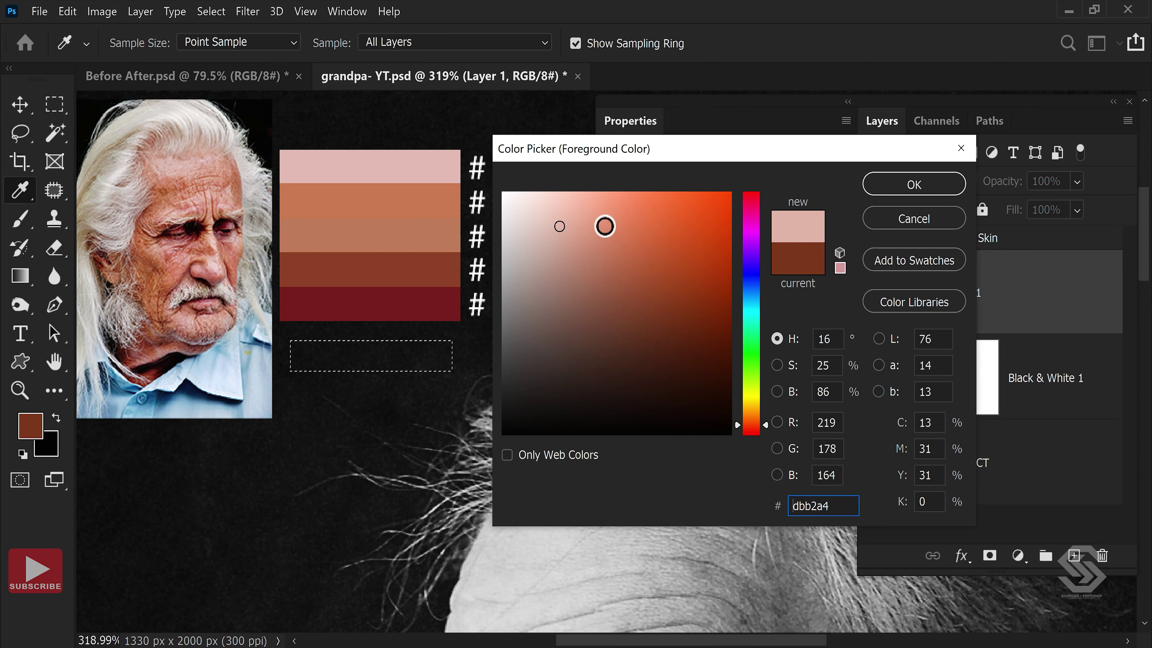
left_click_drag(605, 226, 600, 210)
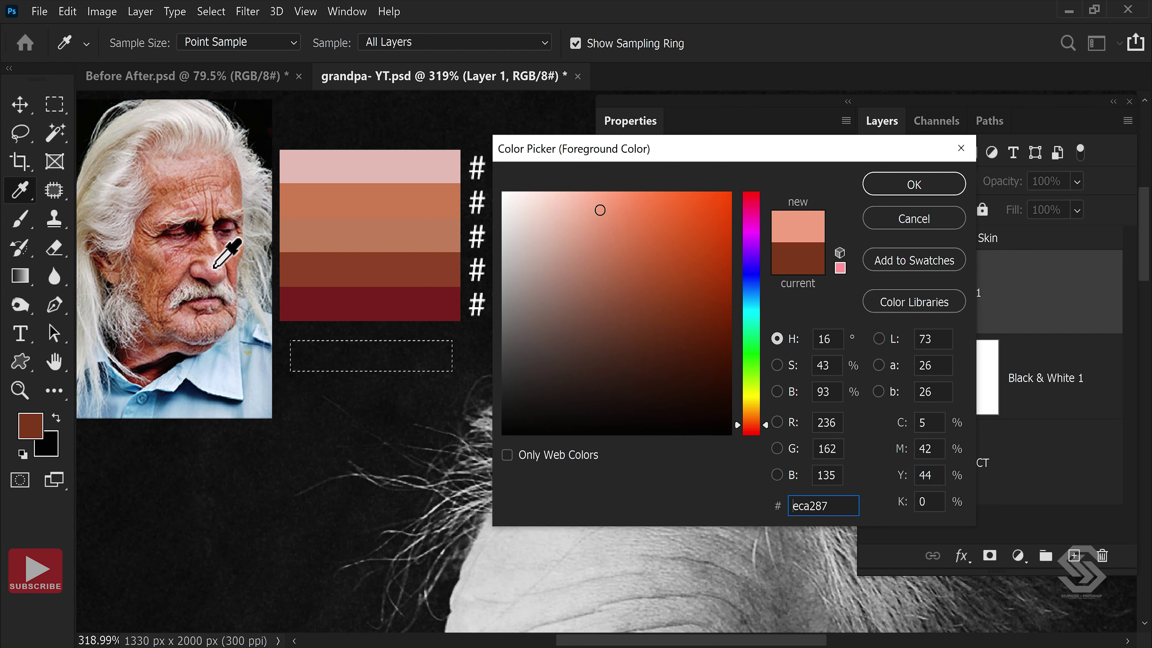
left_click(211, 267)
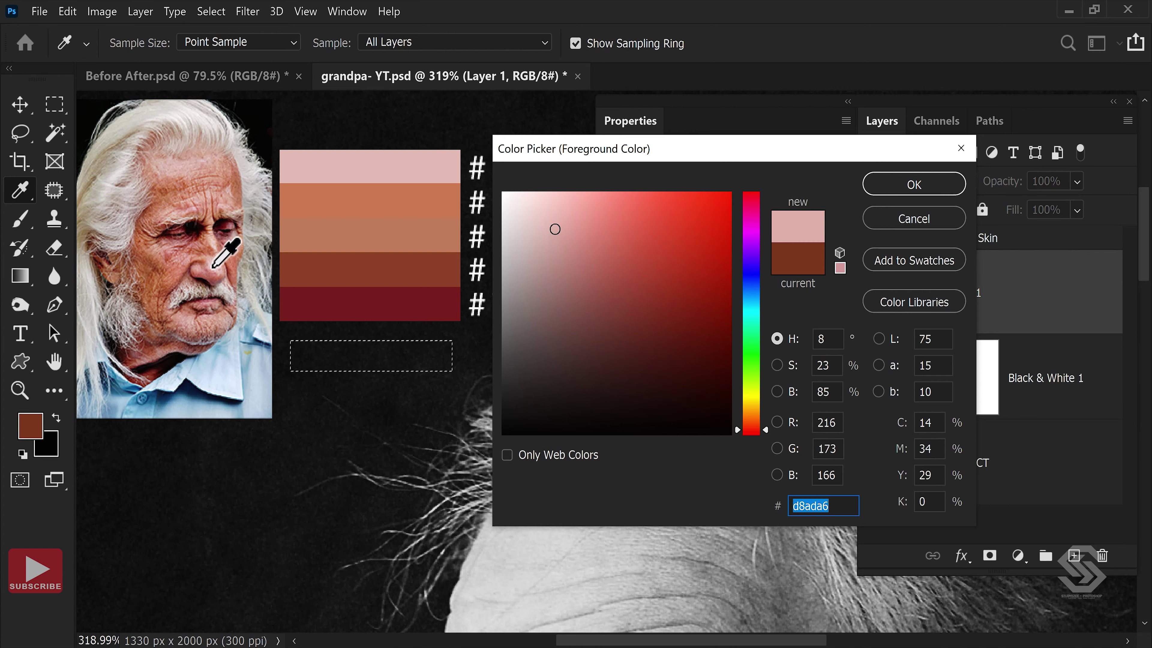
left_click(211, 268)
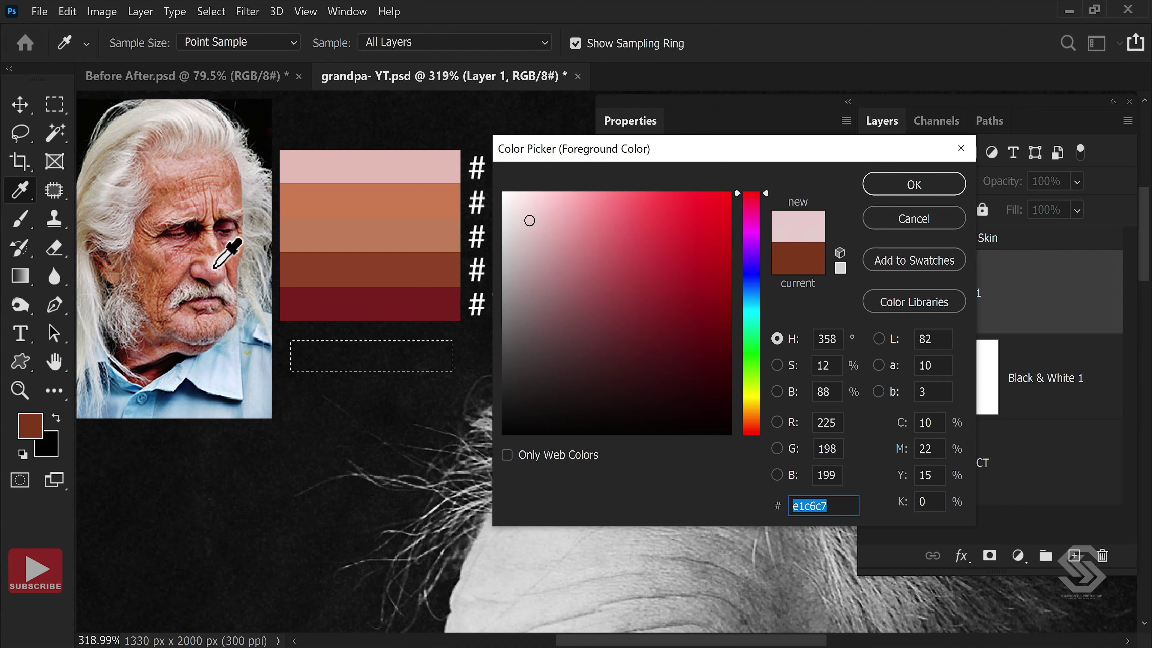
left_click(214, 267)
left_click(215, 267)
left_click(914, 184)
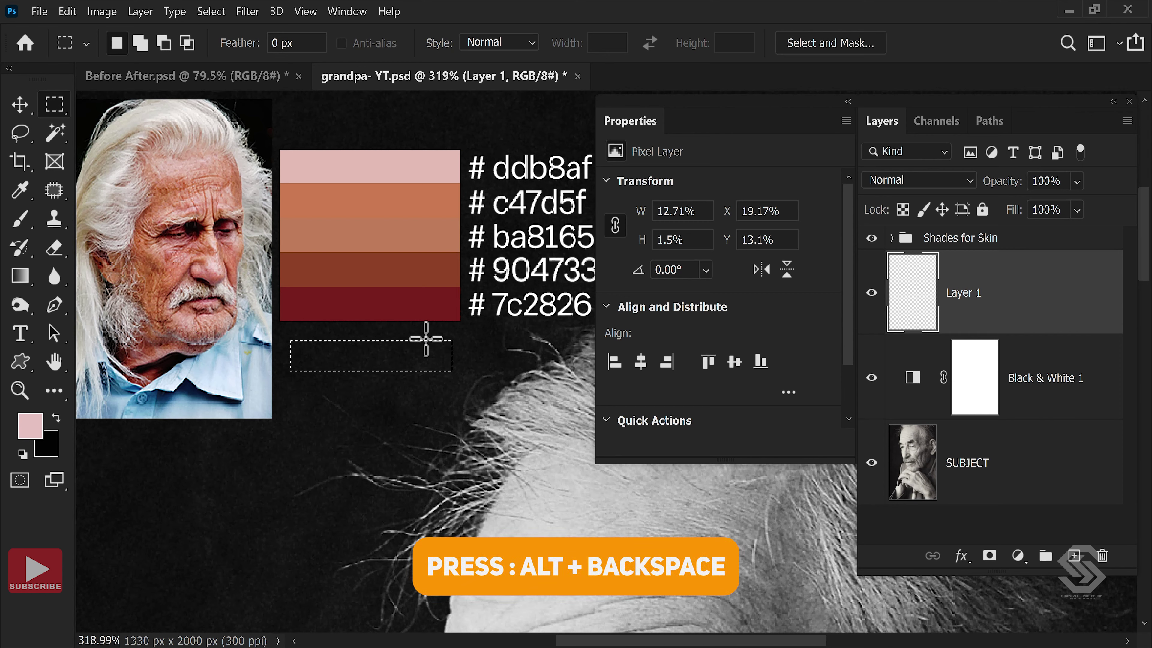
Fill the marquee with the light pink and move it just below the pink bar.
key("alt+BackSpace")
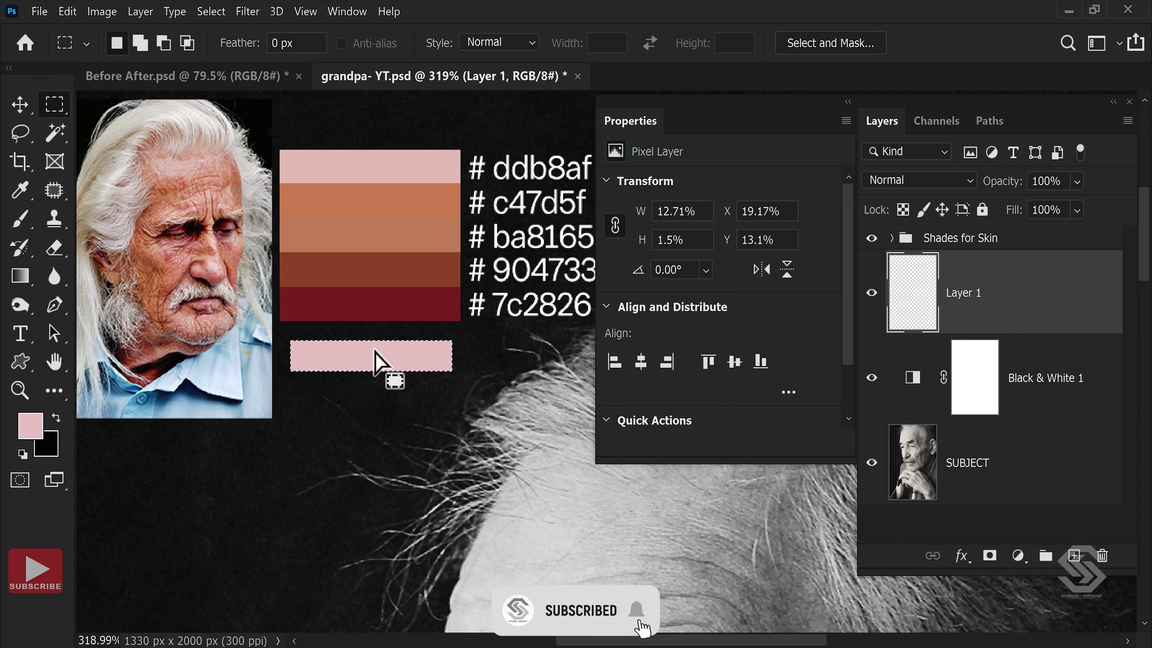
left_click_drag(375, 358, 568, 472)
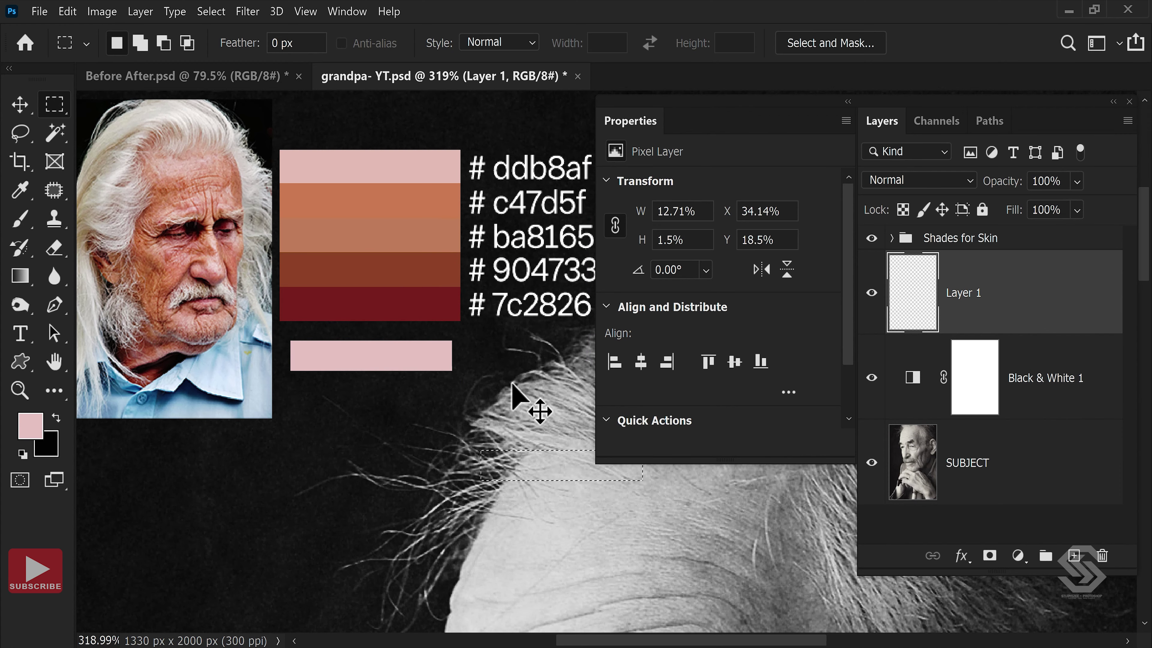
key("ctrl+z")
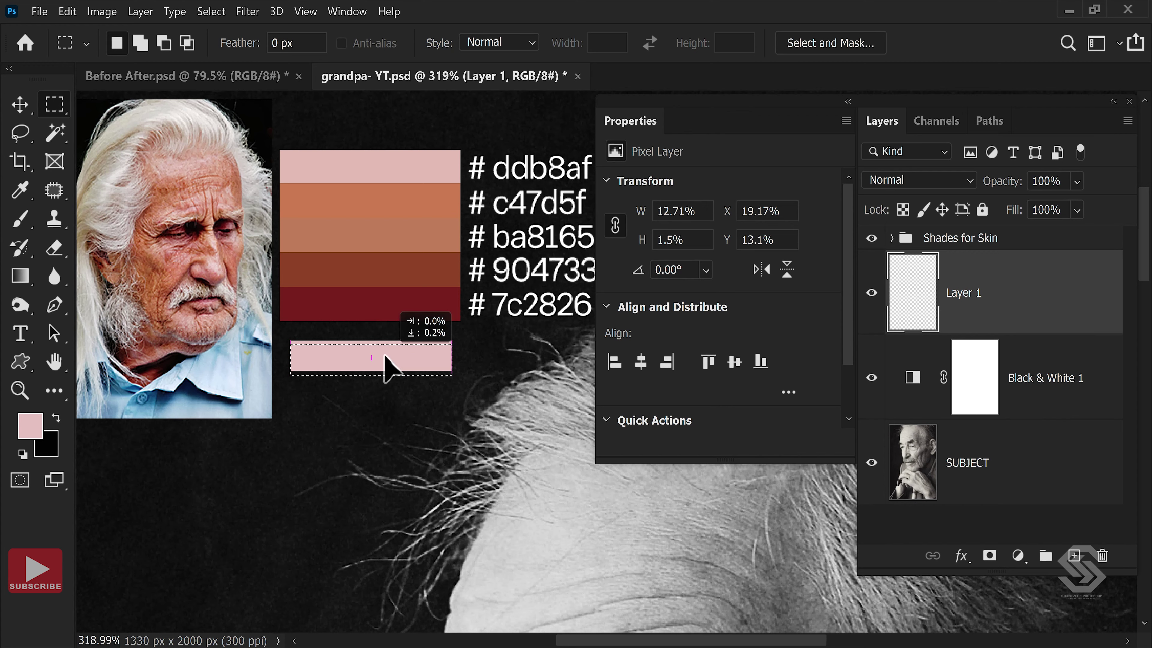
left_click_drag(384, 356, 388, 378)
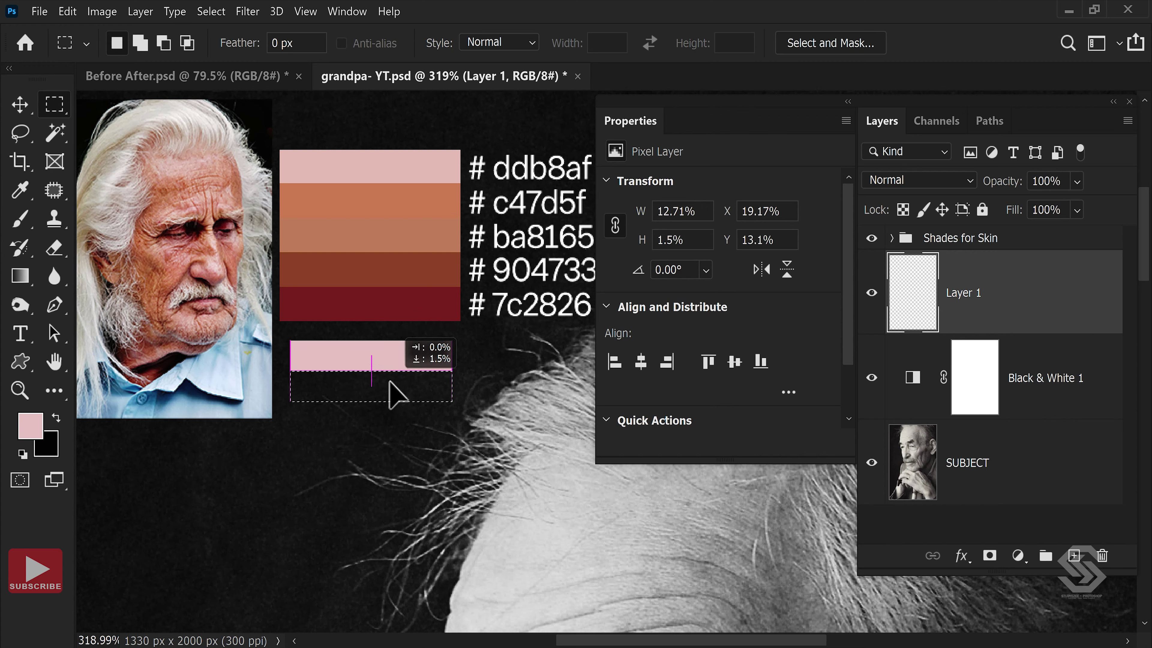
left_click_drag(389, 381, 389, 381)
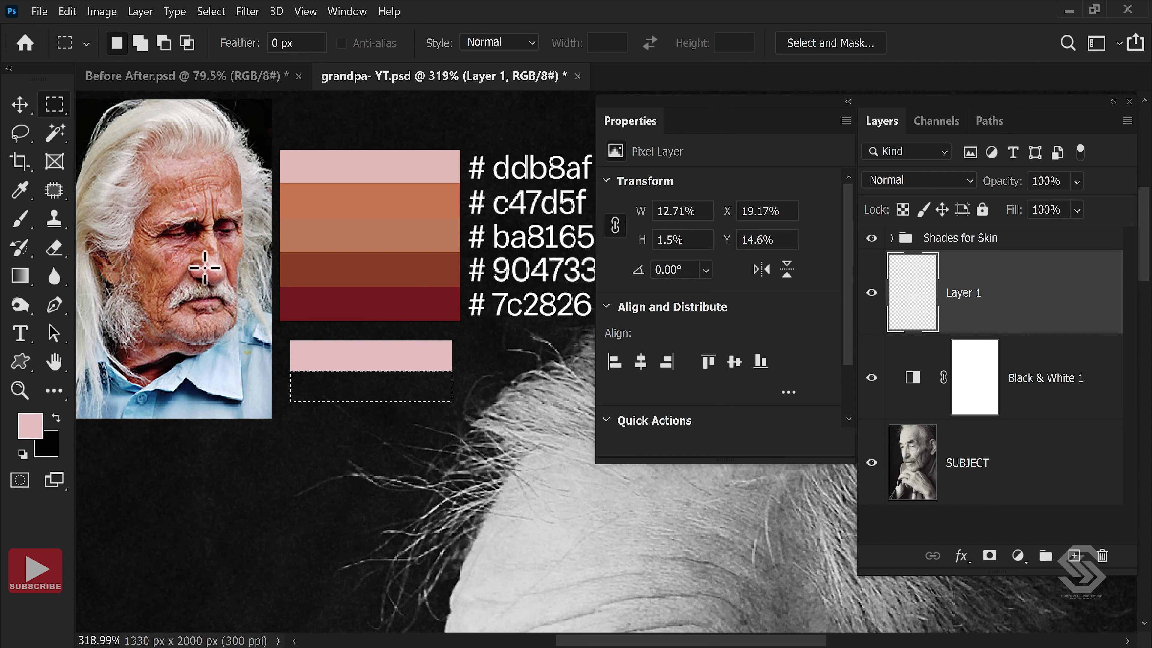
Fill a second band with a darker pink sampled from the face, then move the marquee below it.
left_click(30, 429)
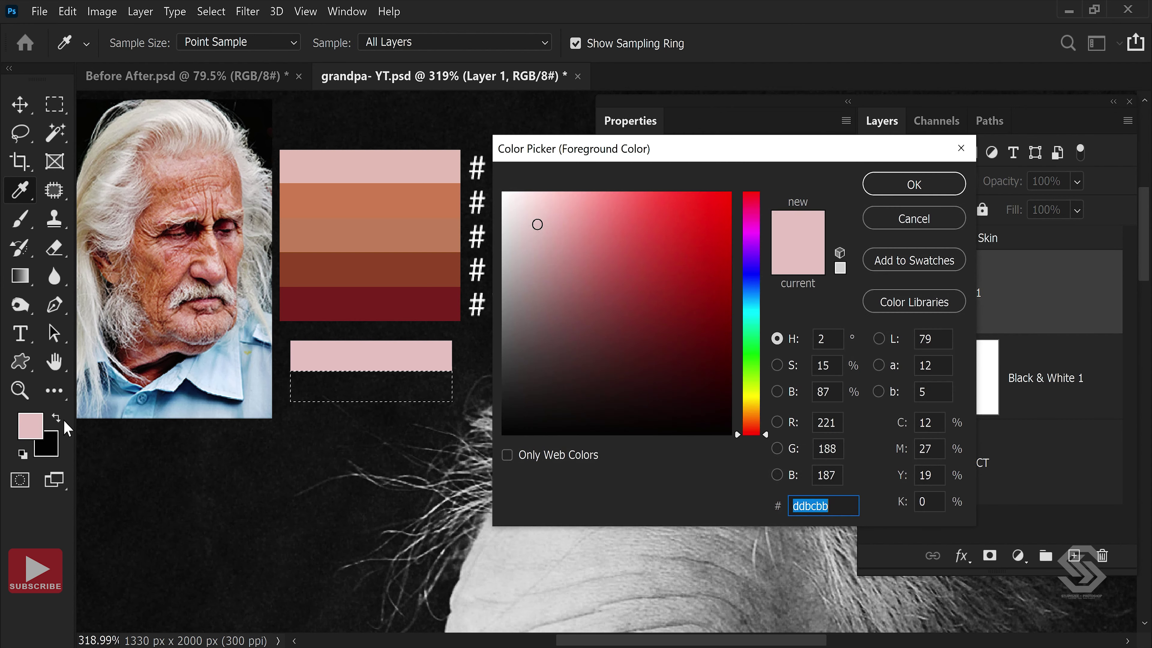
left_click(207, 271)
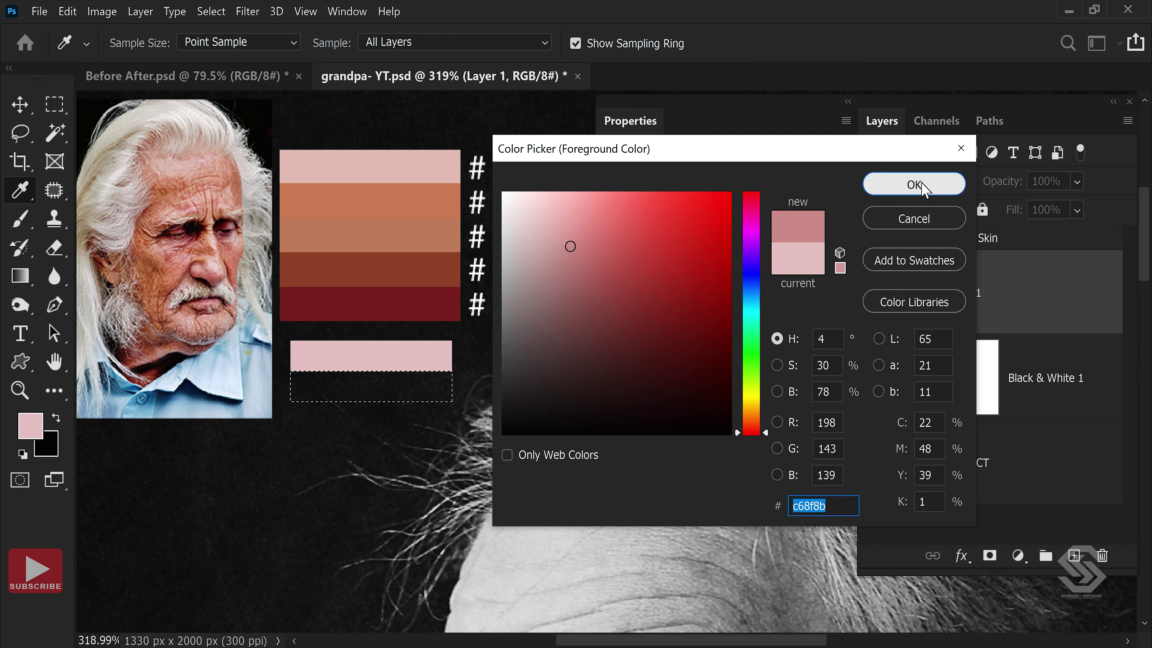
left_click(903, 186)
key("m")
key("alt+BackSpace")
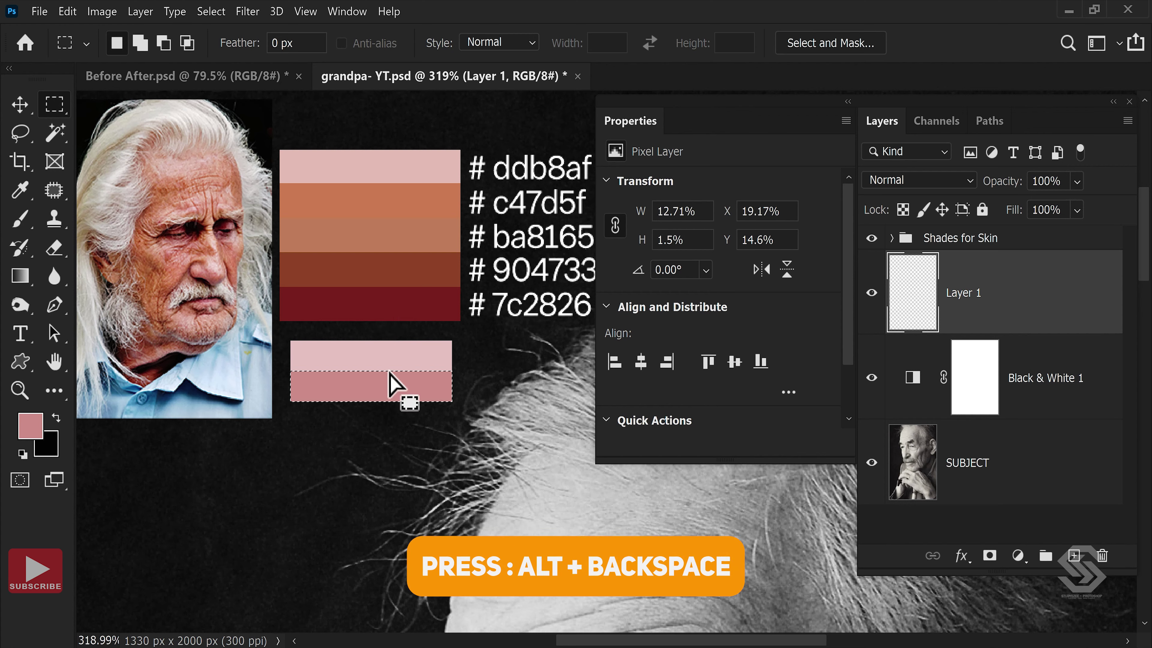
left_click_drag(391, 403, 382, 417)
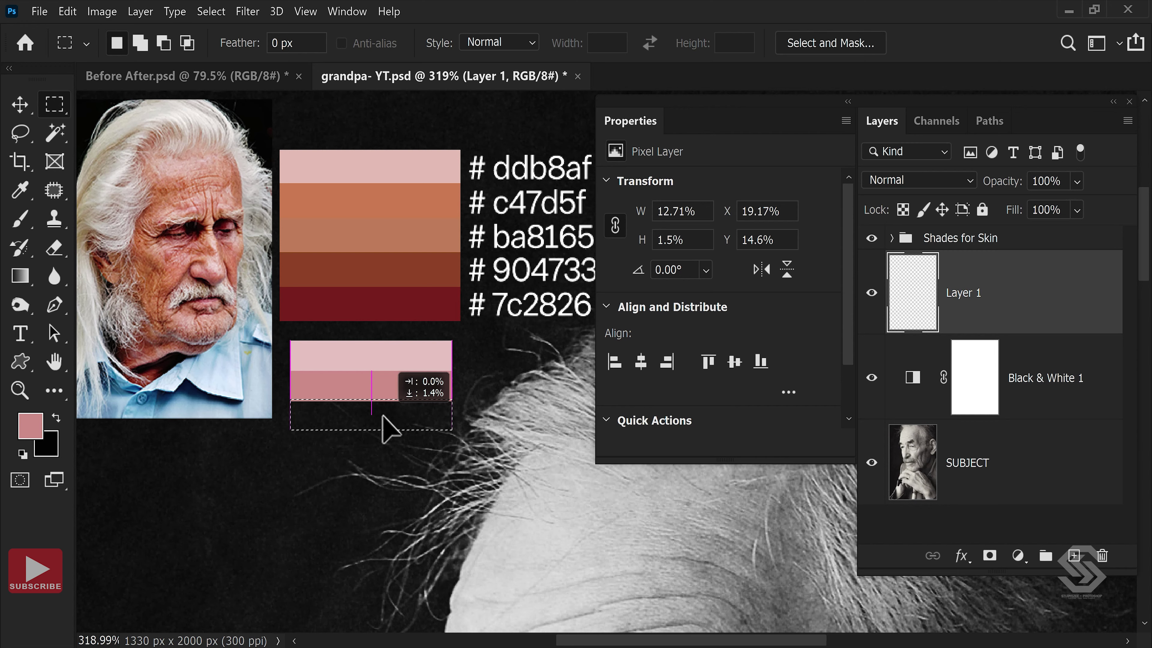
left_click_drag(382, 416, 384, 418)
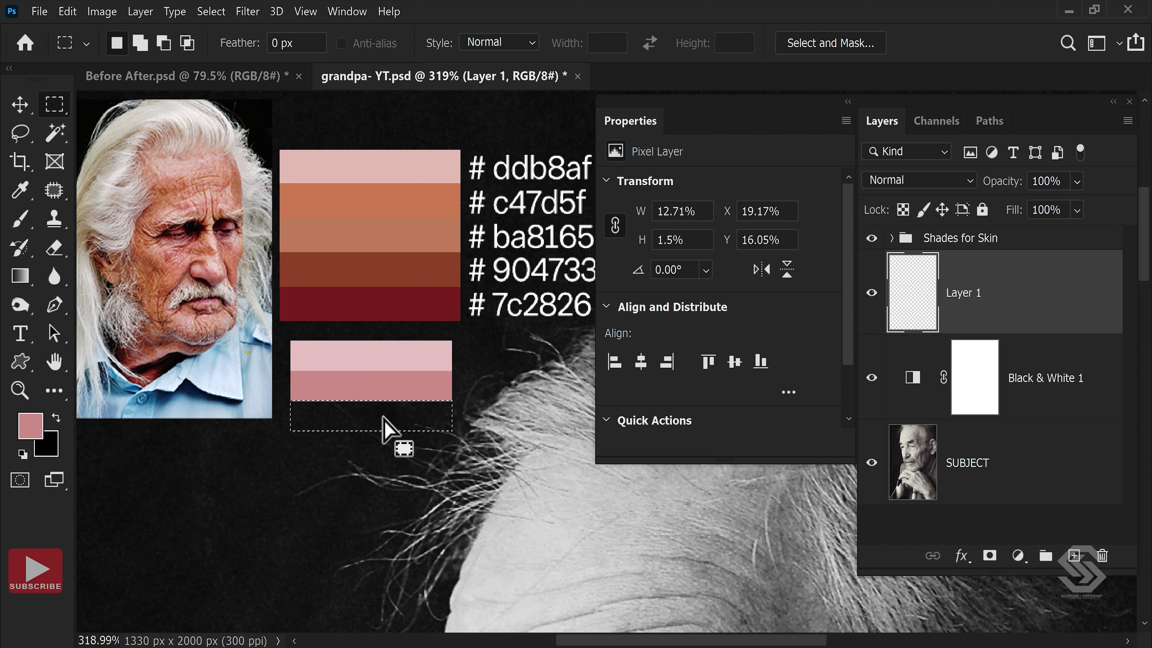
Fill a third band with a medium brown skin tone from the face, then move the marquee down.
left_click(32, 426)
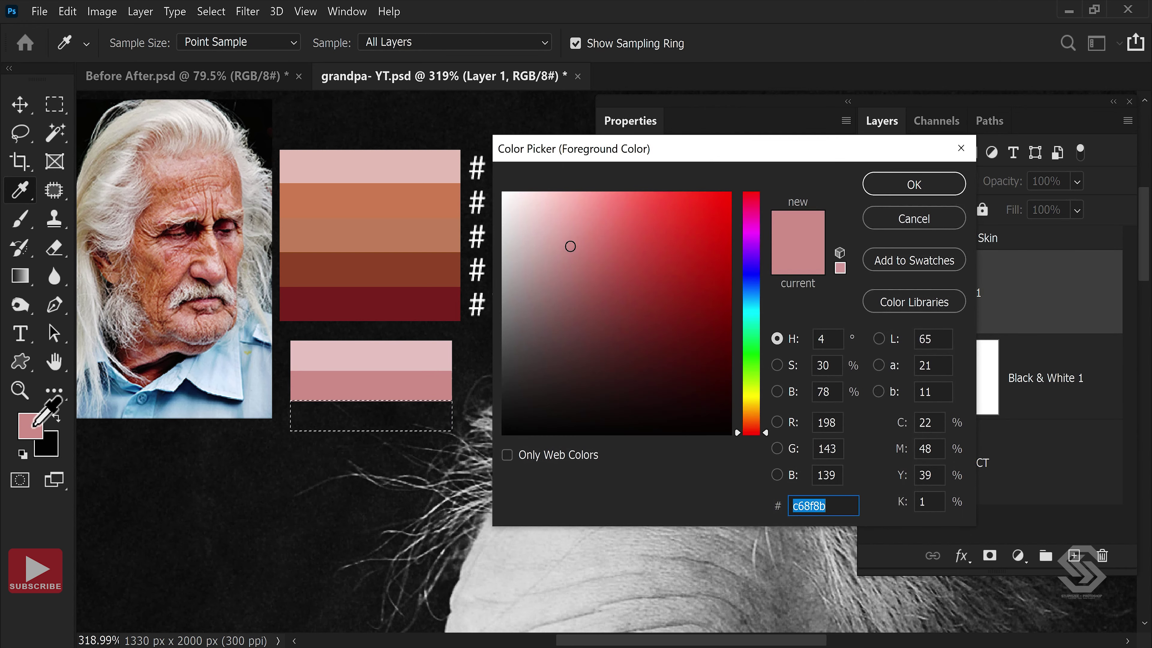
left_click(199, 262)
left_click(906, 185)
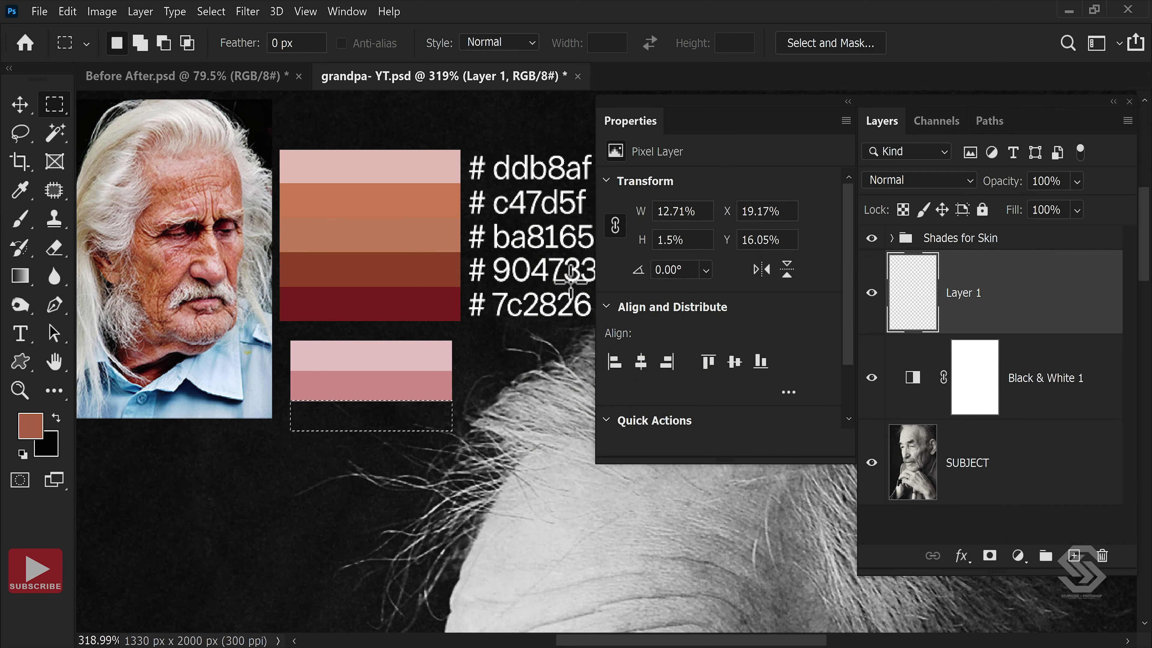
key("alt+BackSpace")
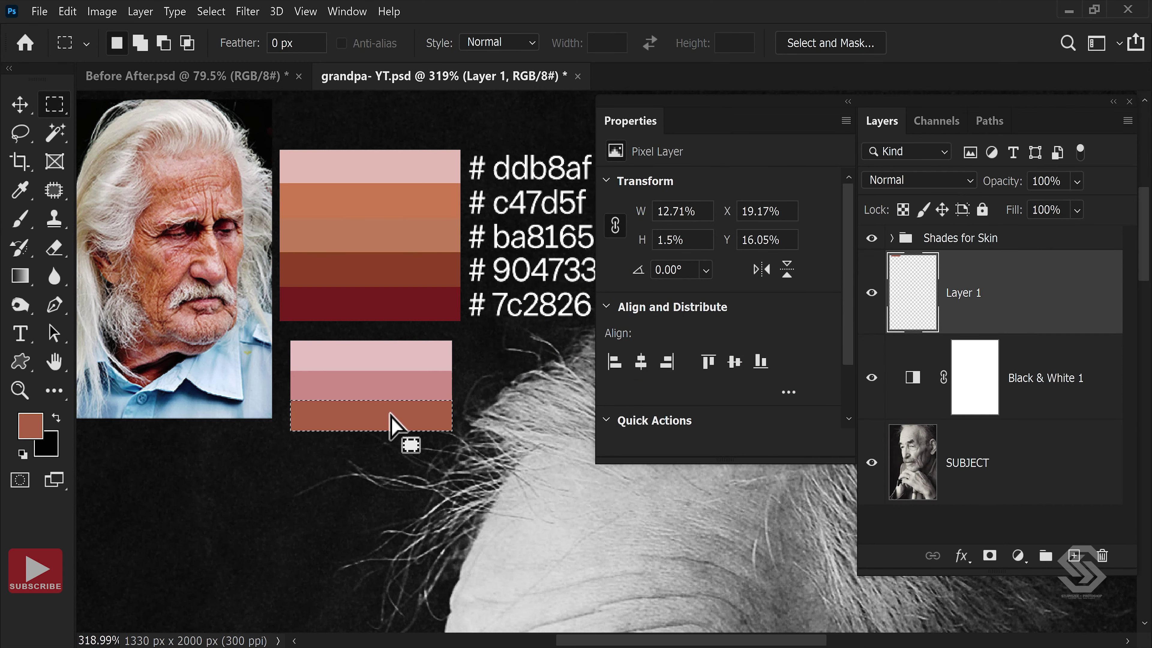
left_click_drag(398, 426, 388, 442)
Fill a fourth band with reddish brown from the face, deselect, and delete Layer 1.
left_click(31, 427)
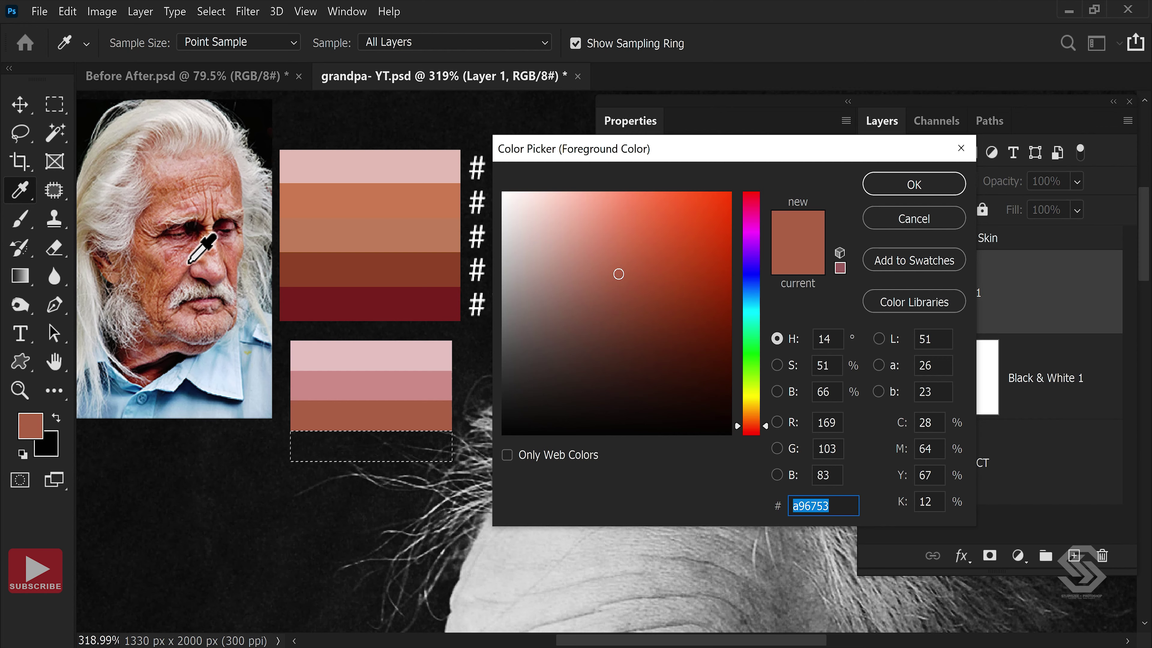
left_click_drag(186, 264, 200, 263)
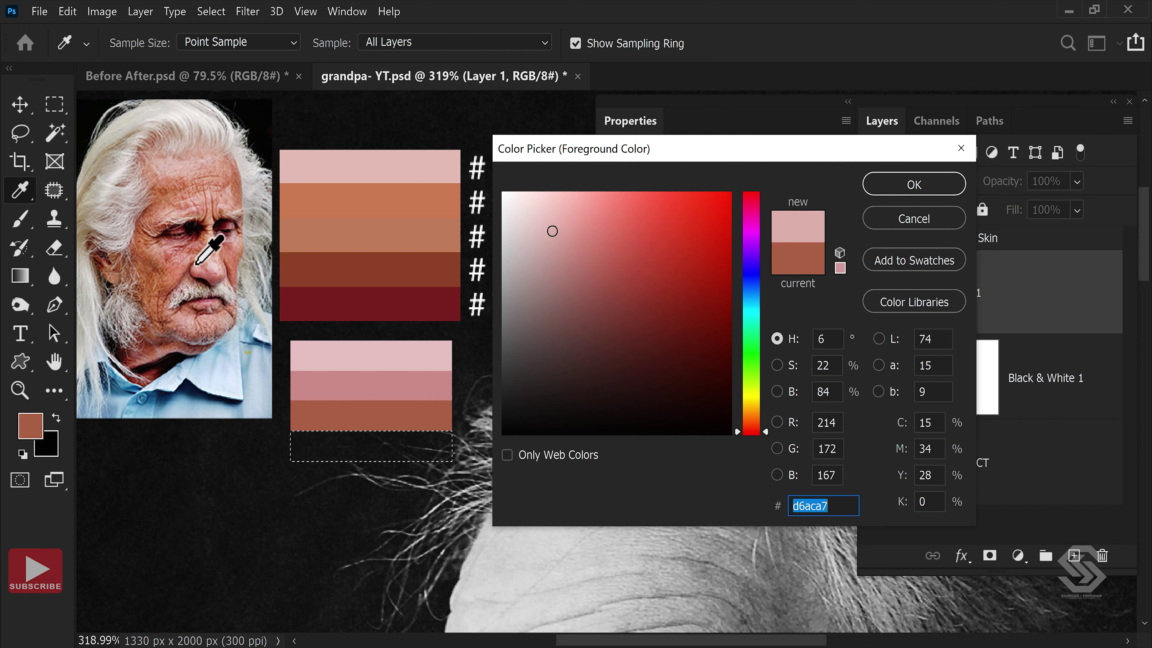
left_click(914, 184)
key("alt+BackSpace")
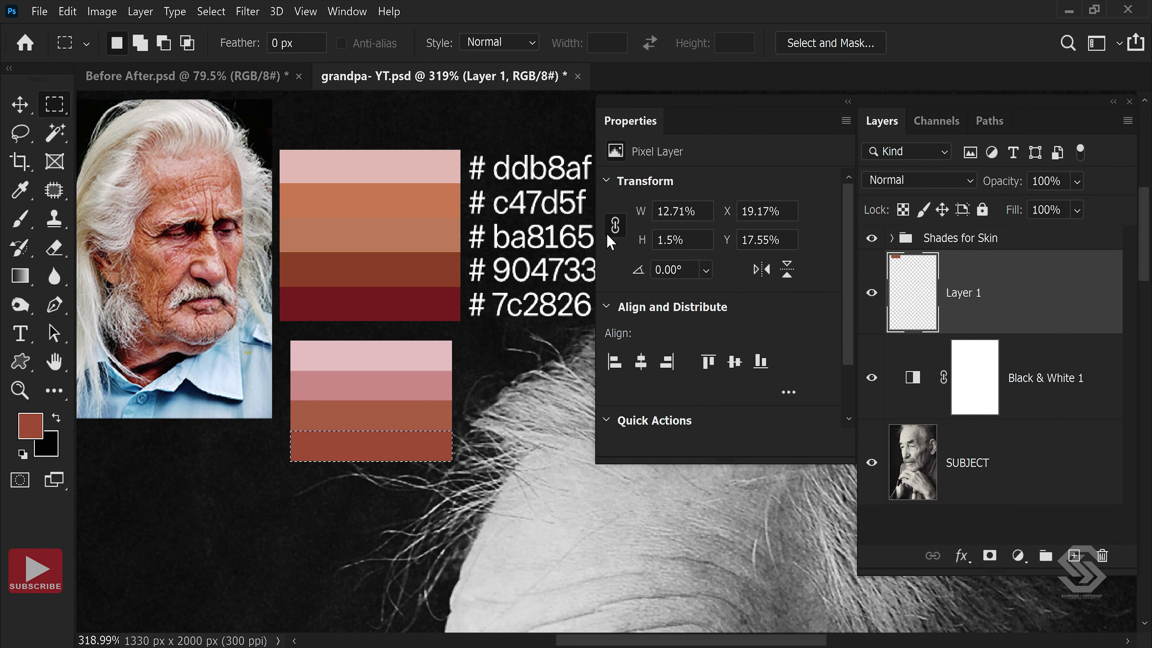
key("ctrl+d")
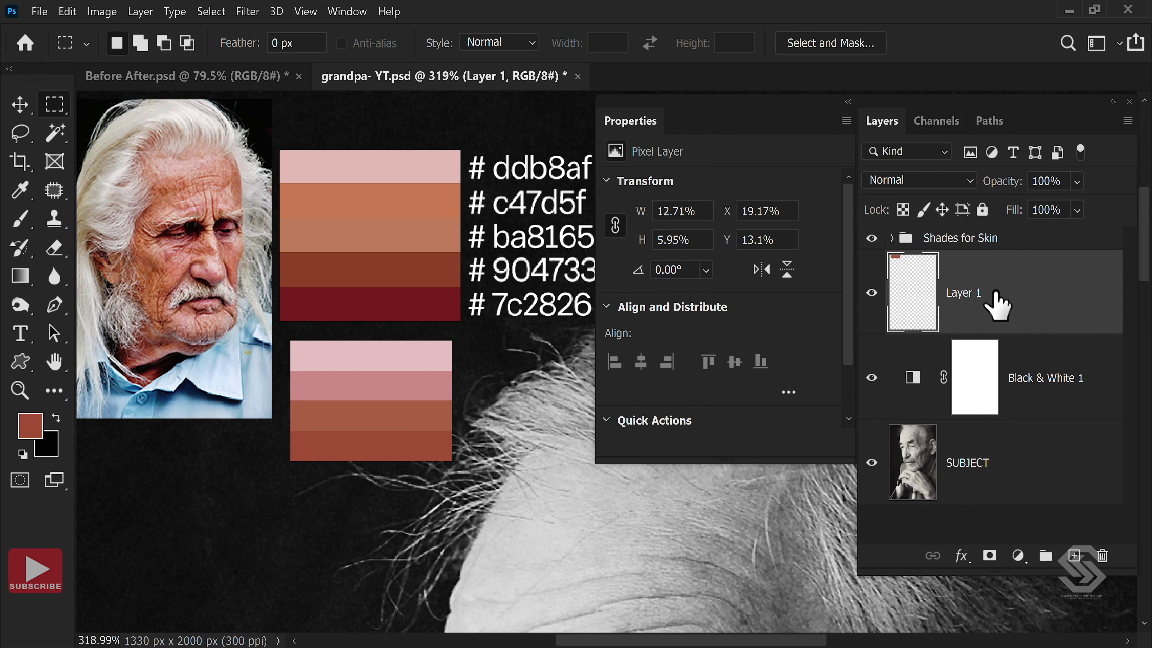
left_click_drag(995, 304, 1102, 555)
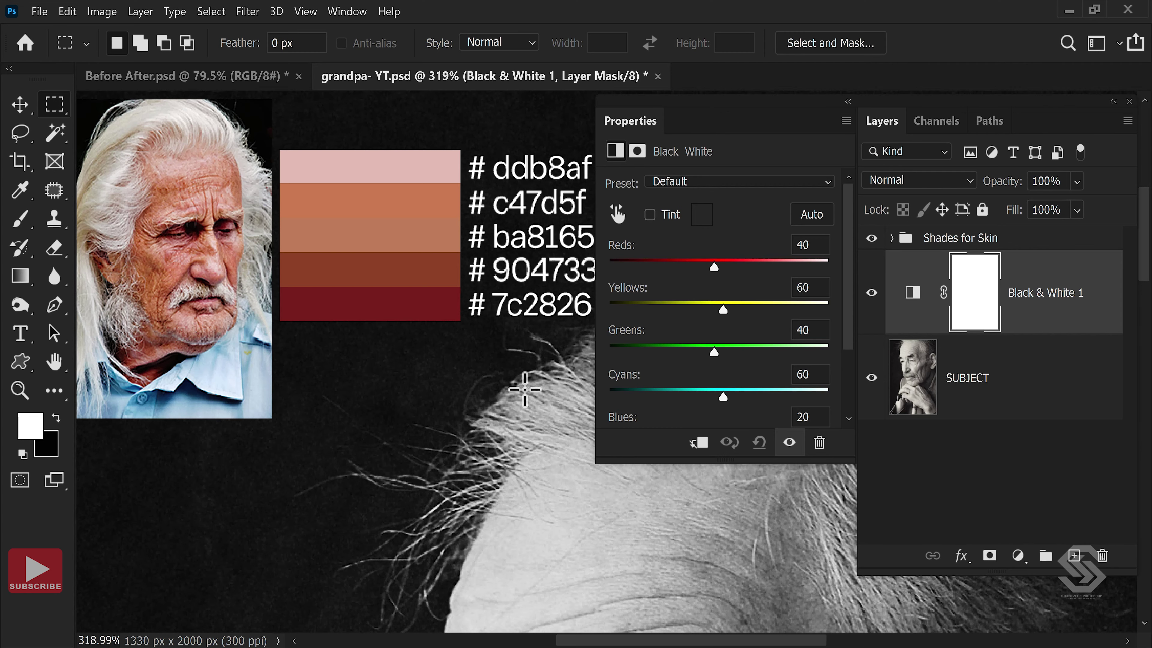
Hide the Shades for Skin group and fit the whole portrait in the window.
scroll(496, 186, "up", 2)
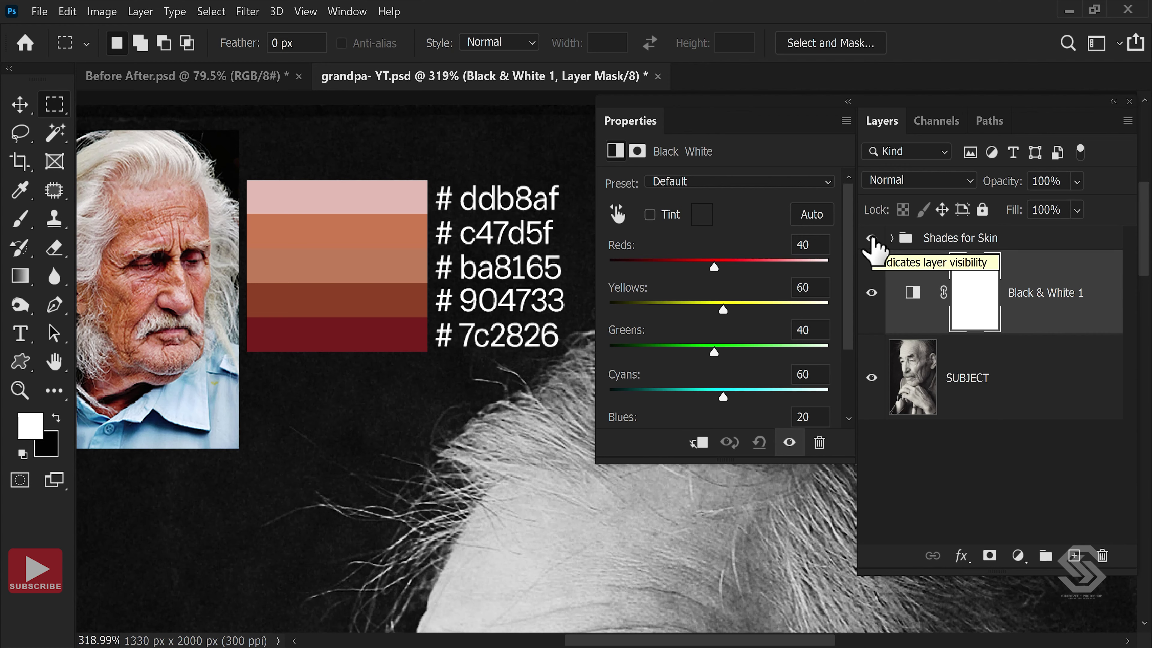
left_click(871, 238)
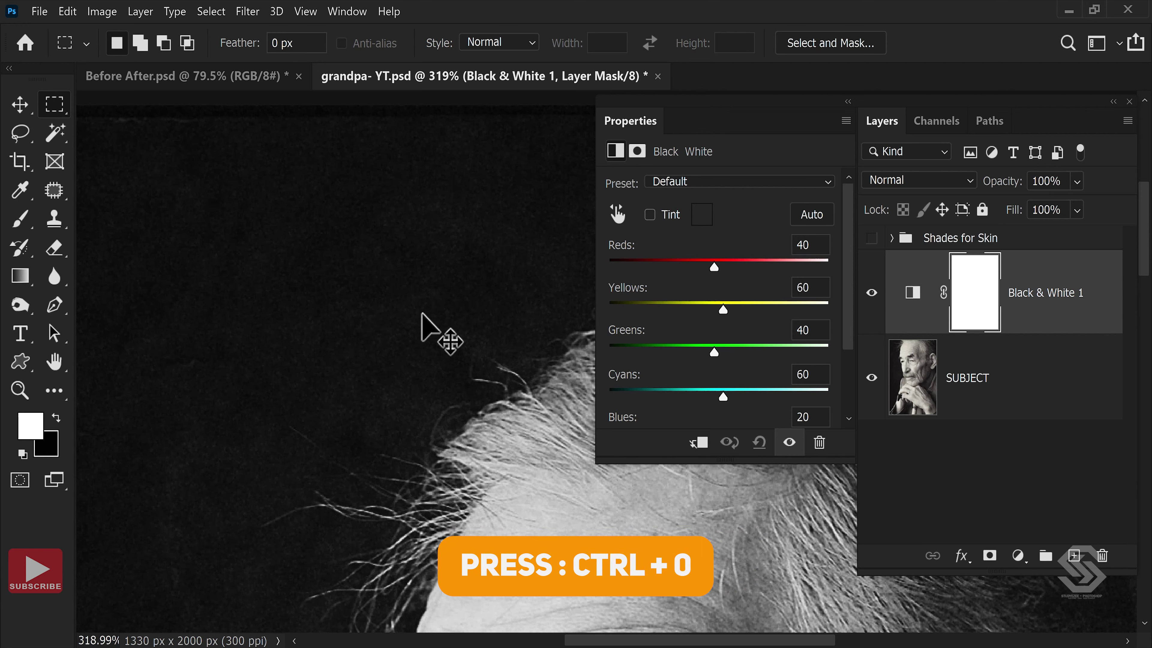
key("ctrl+0")
key("ctrl+0")
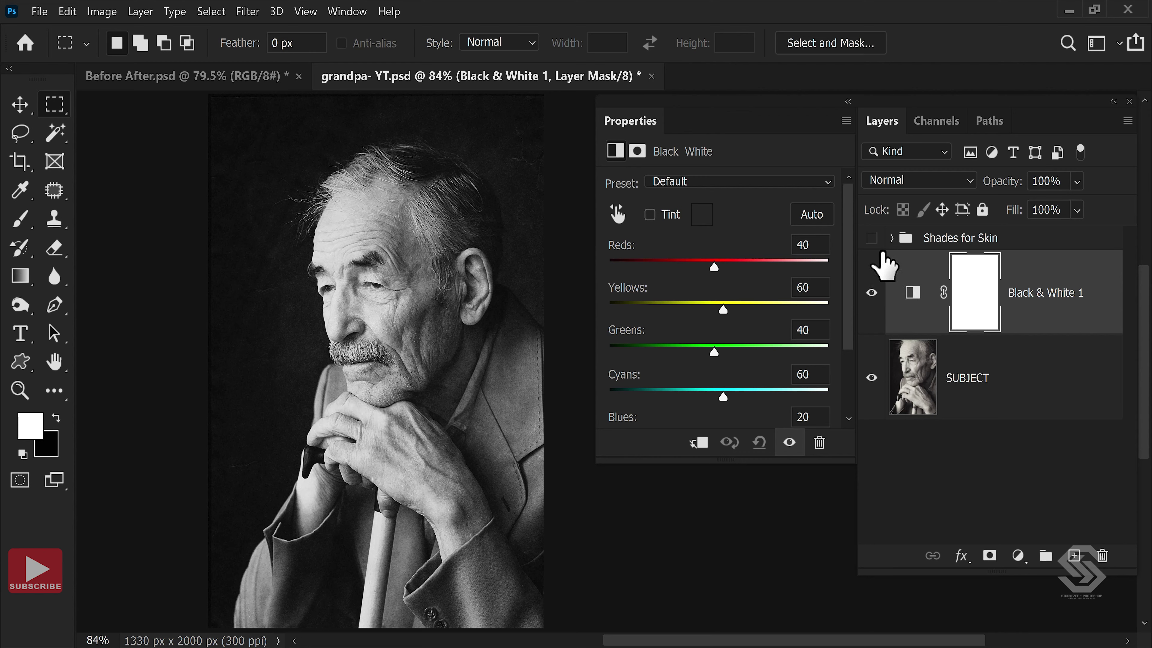
left_click(872, 239)
left_click(872, 239)
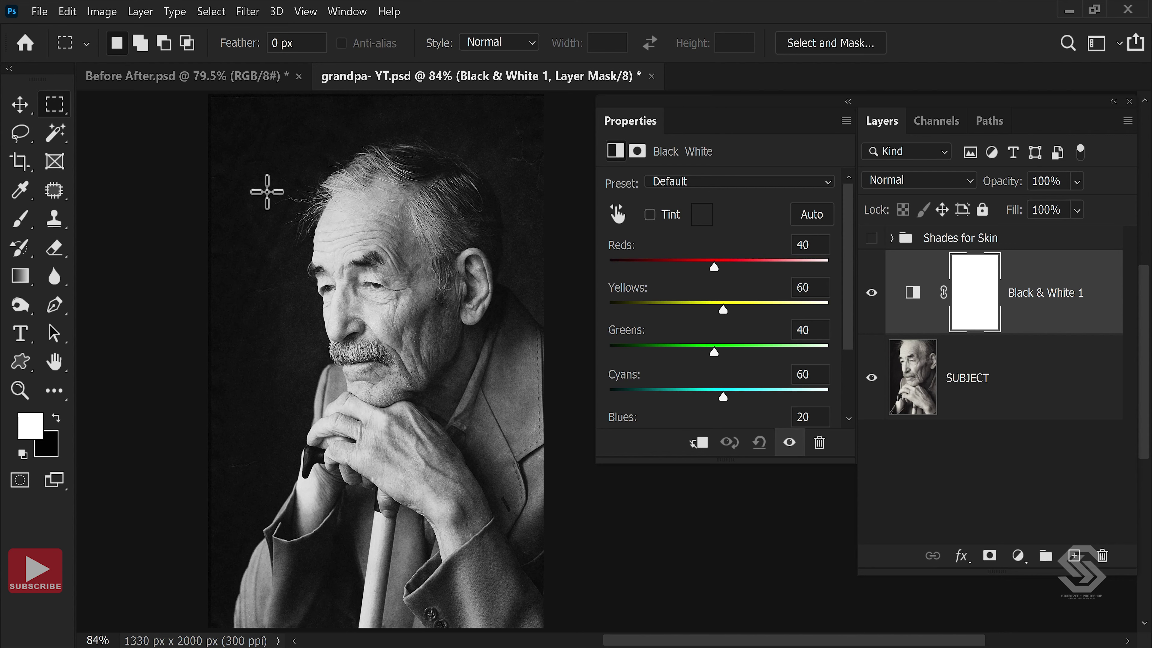
left_click_drag(16, 144, 63, 145)
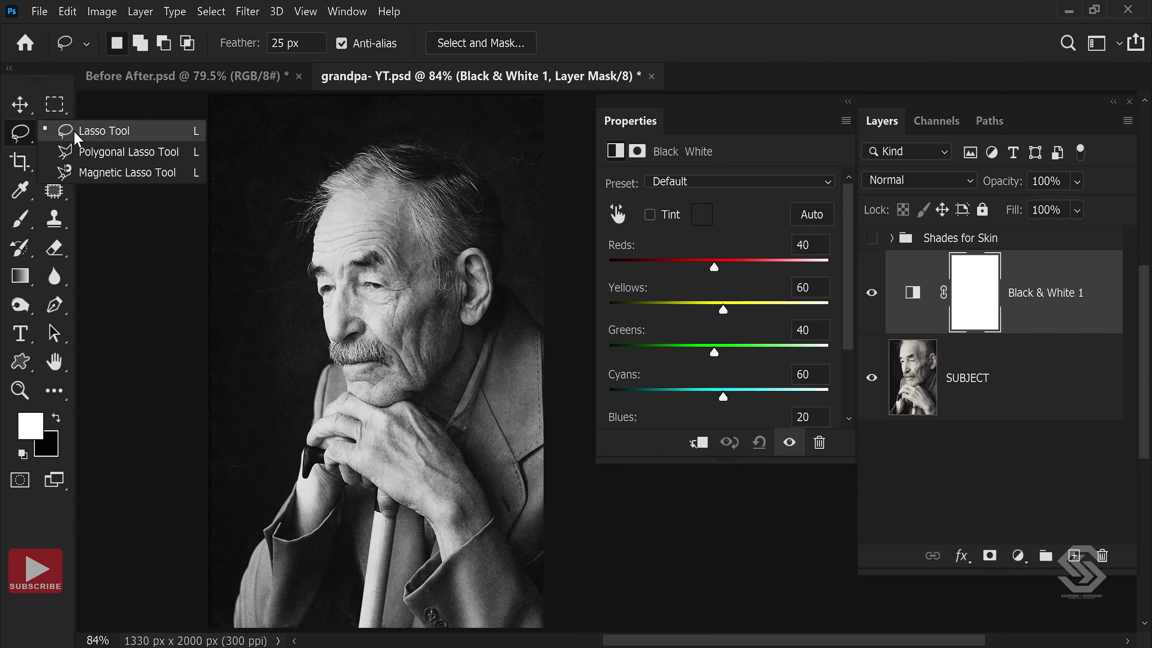
left_click(75, 133)
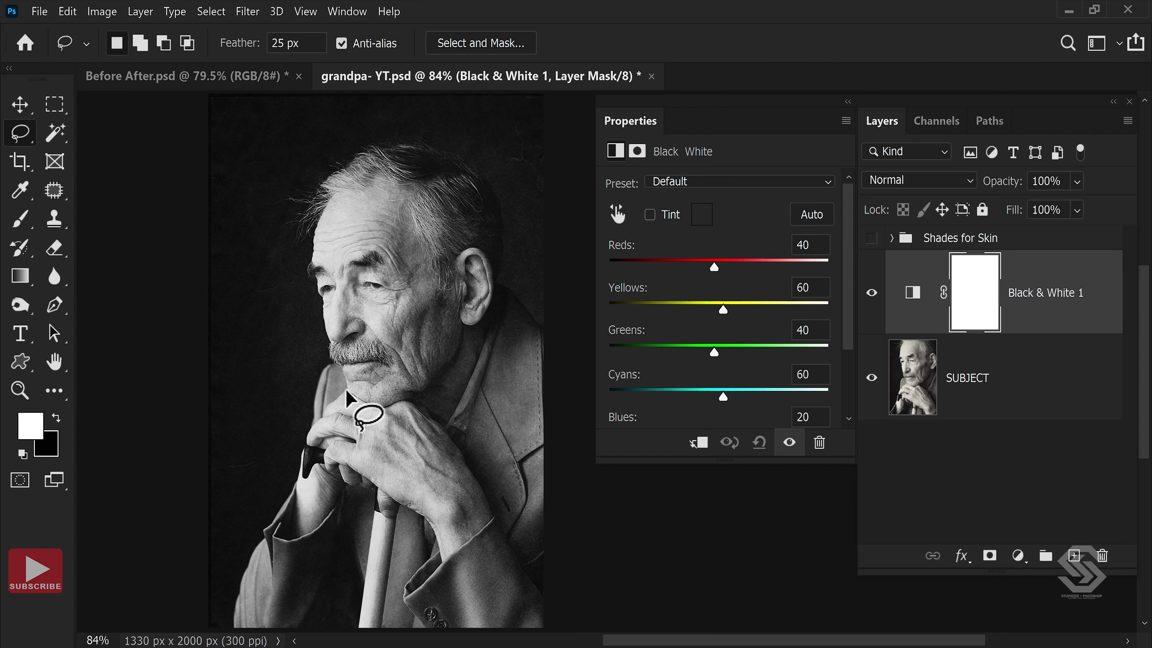
mouse_move(324, 343)
left_mouse_down()
mouse_move(462, 247)
mouse_move(392, 411)
mouse_move(344, 399)
left_mouse_up()
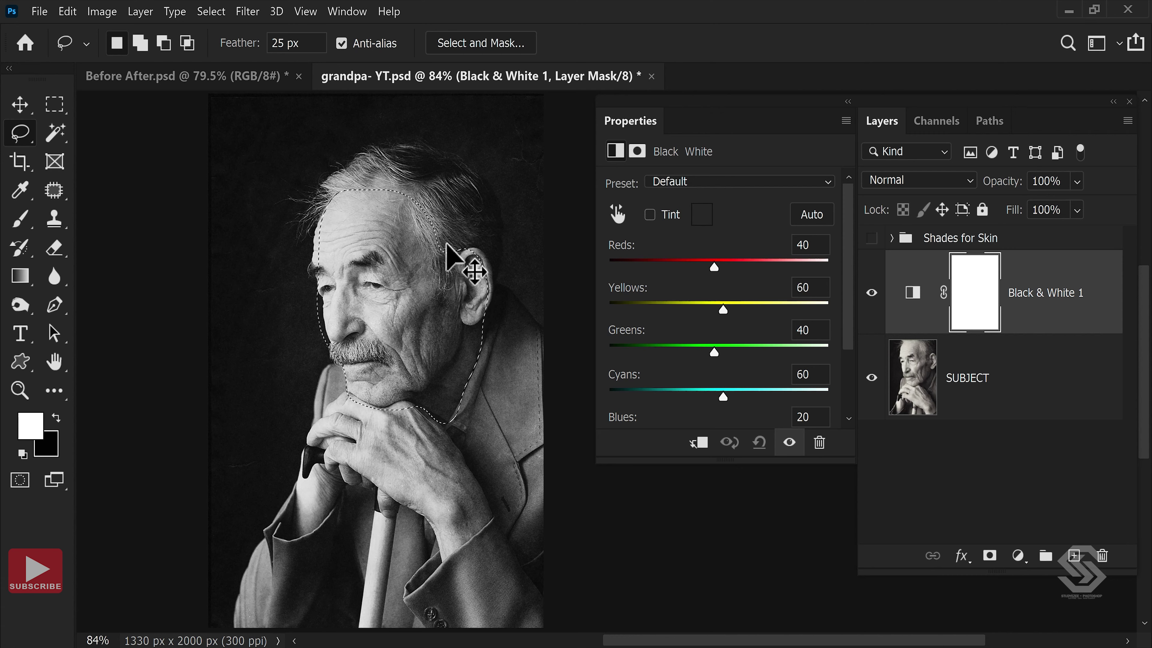
left_click(449, 250)
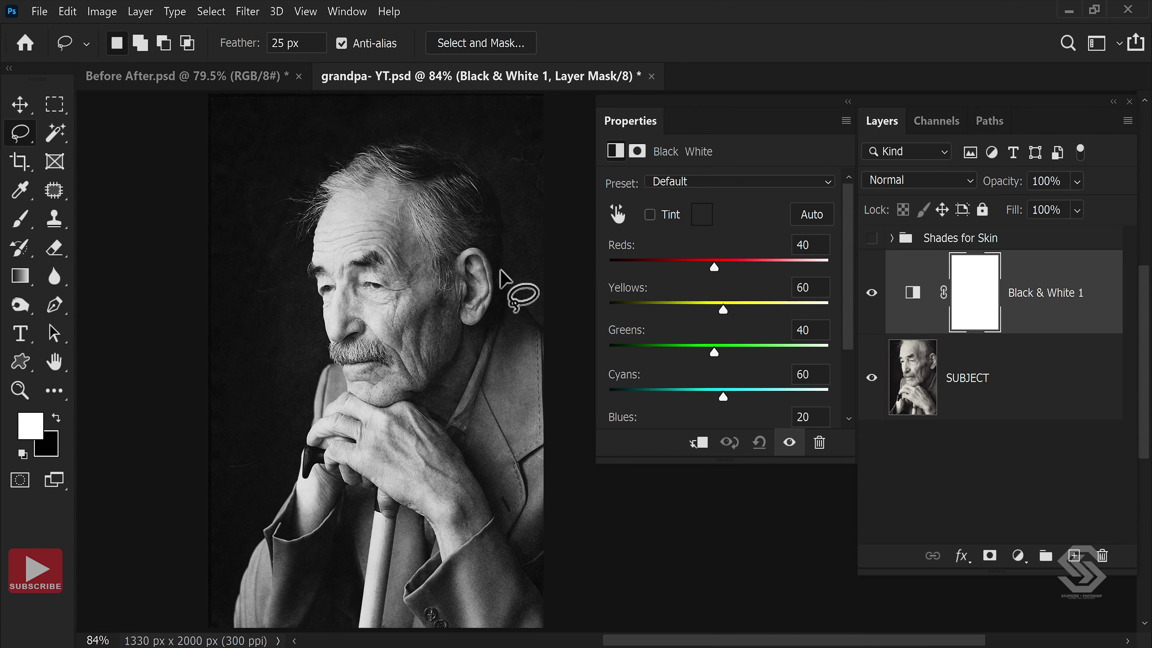
Browse the saved paths and channels, target the RGB composite, and return to Layers.
left_click(990, 123)
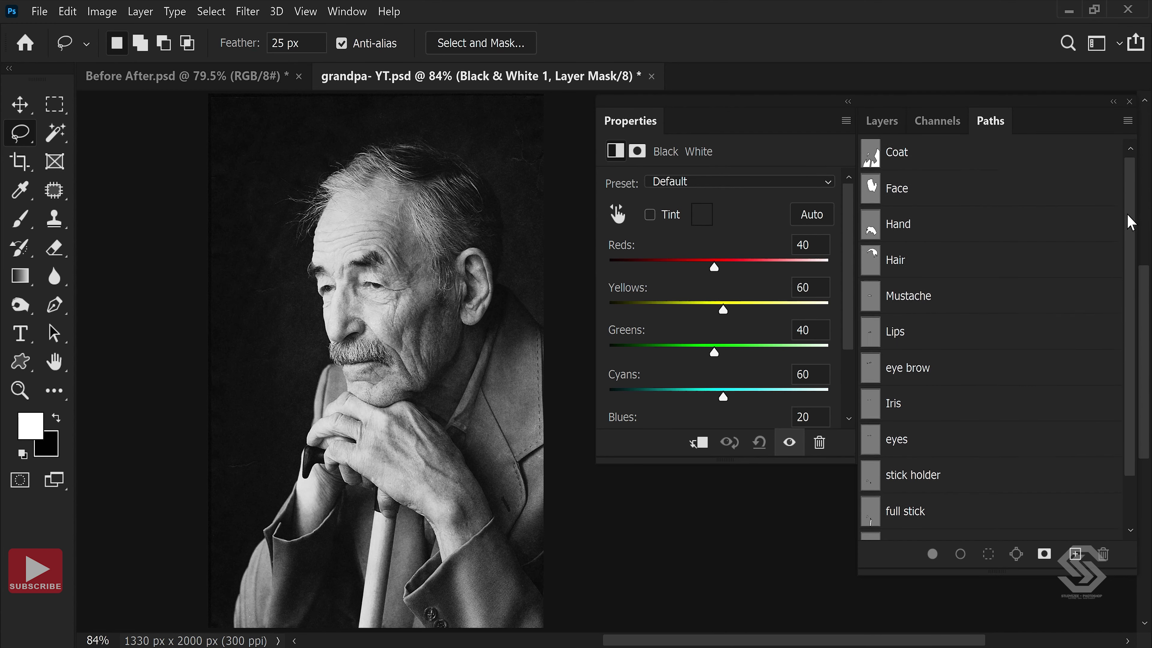
mouse_move(1131, 222)
left_mouse_down()
mouse_move(1126, 292)
mouse_move(1131, 206)
left_mouse_up()
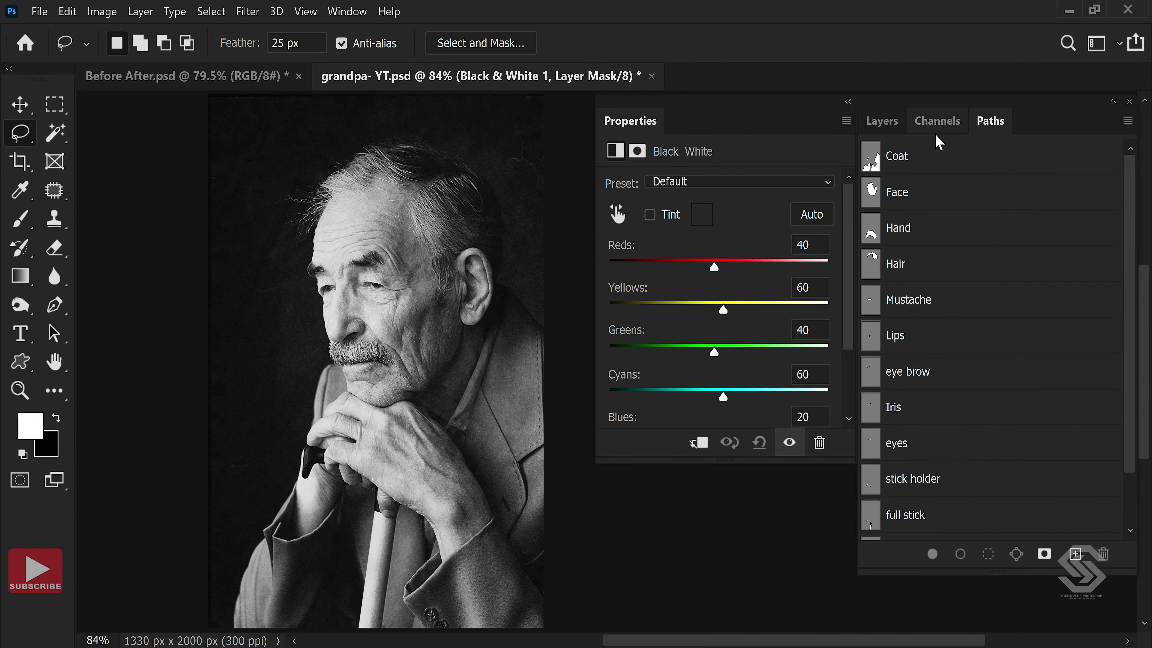
left_click(937, 122)
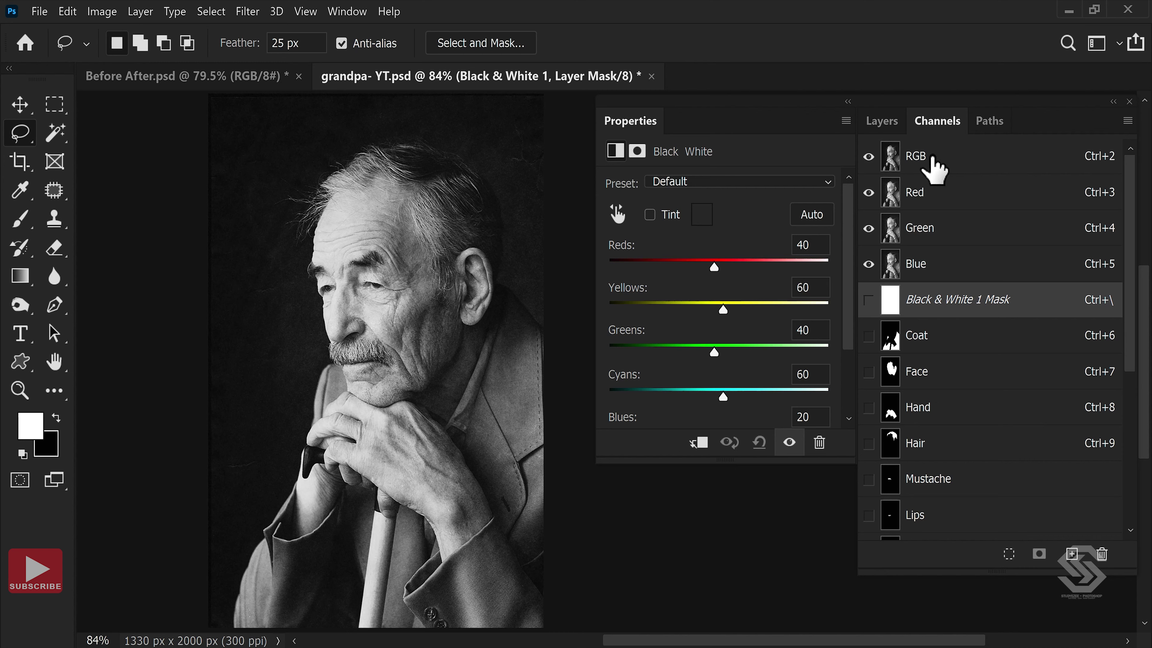
left_click(930, 159)
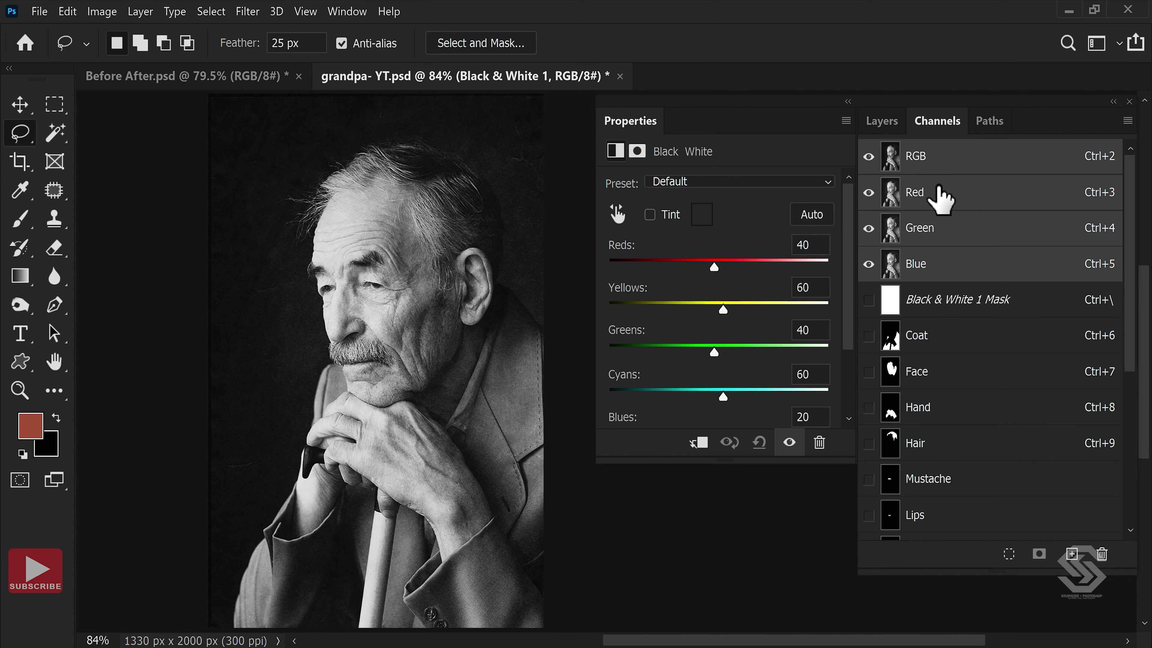
left_click(883, 130)
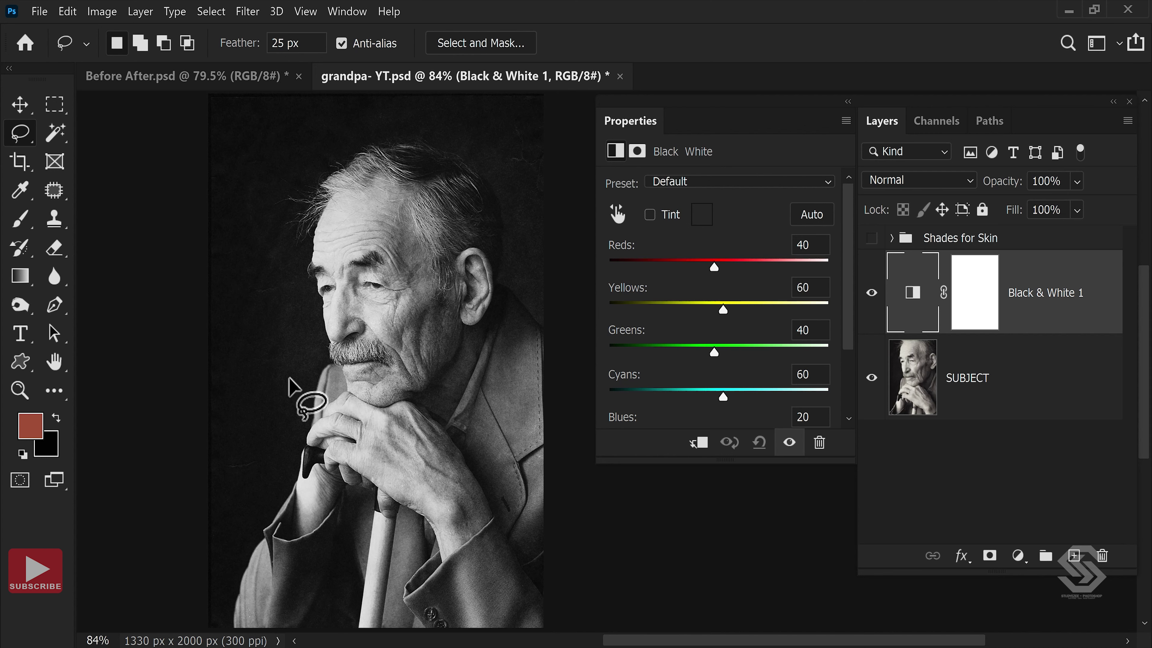
Review the saved paths and channels lists again, then return to the Layers panel.
left_click(993, 127)
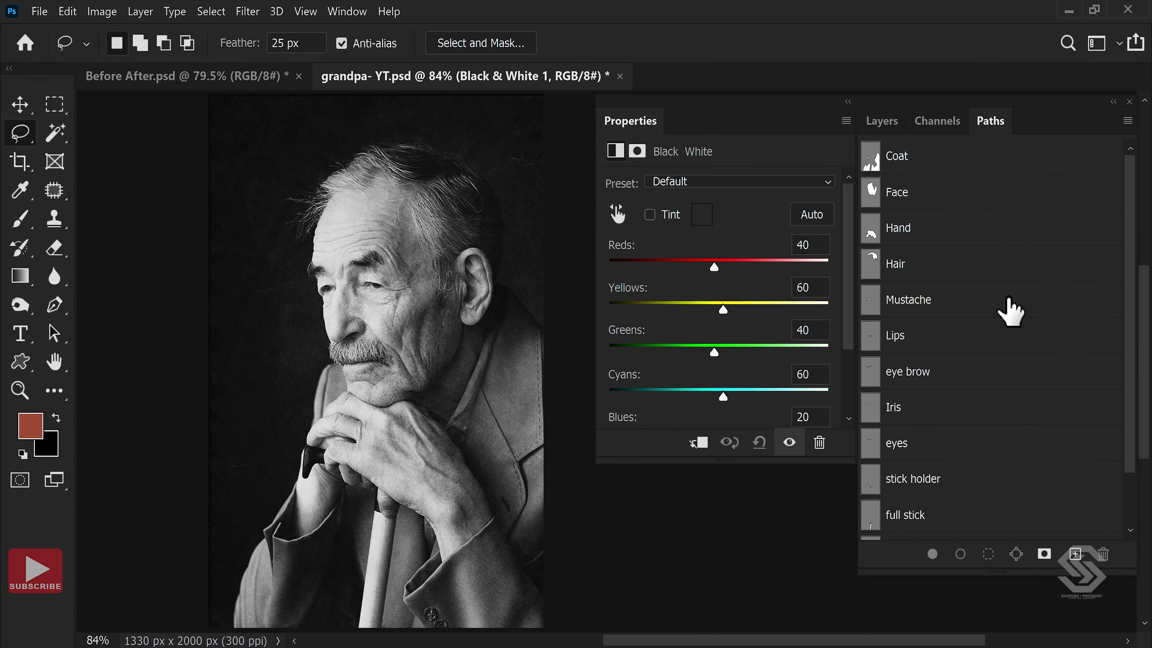
scroll(1003, 309, "down", 3)
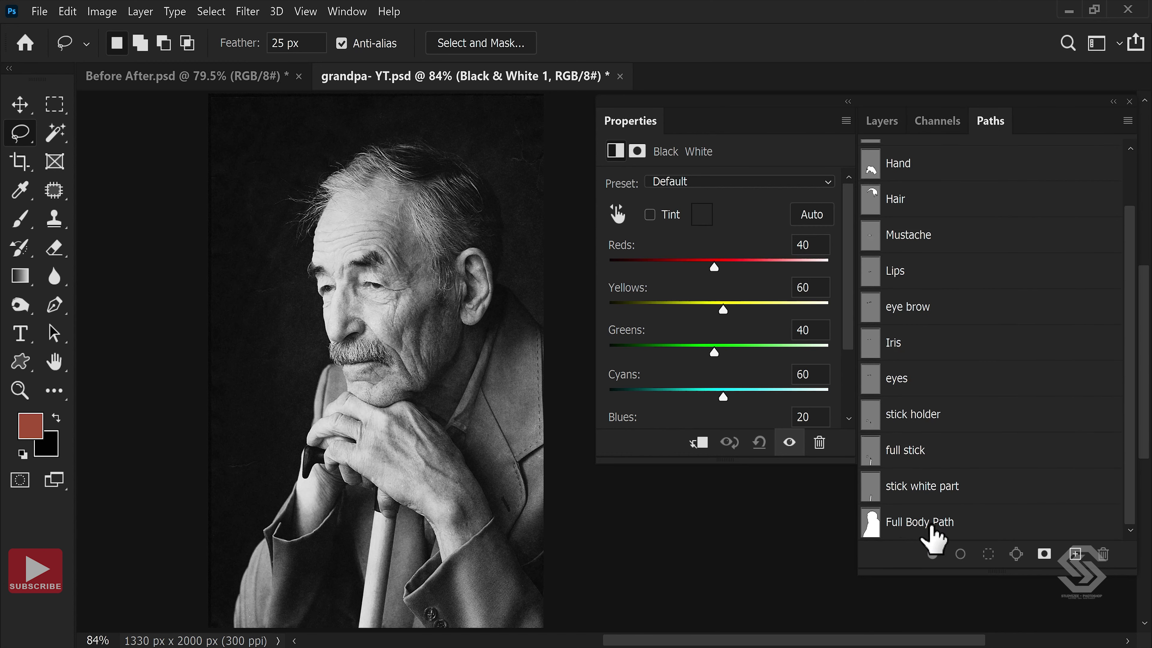
left_click(937, 127)
scroll(998, 438, "down", 5)
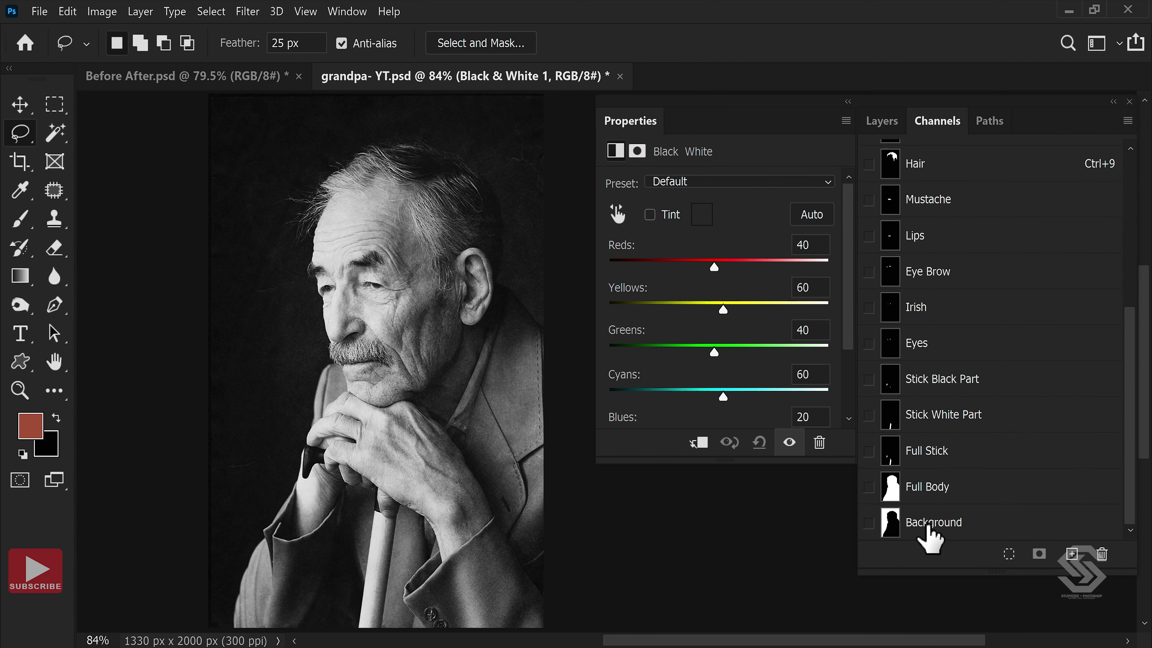
left_click(882, 123)
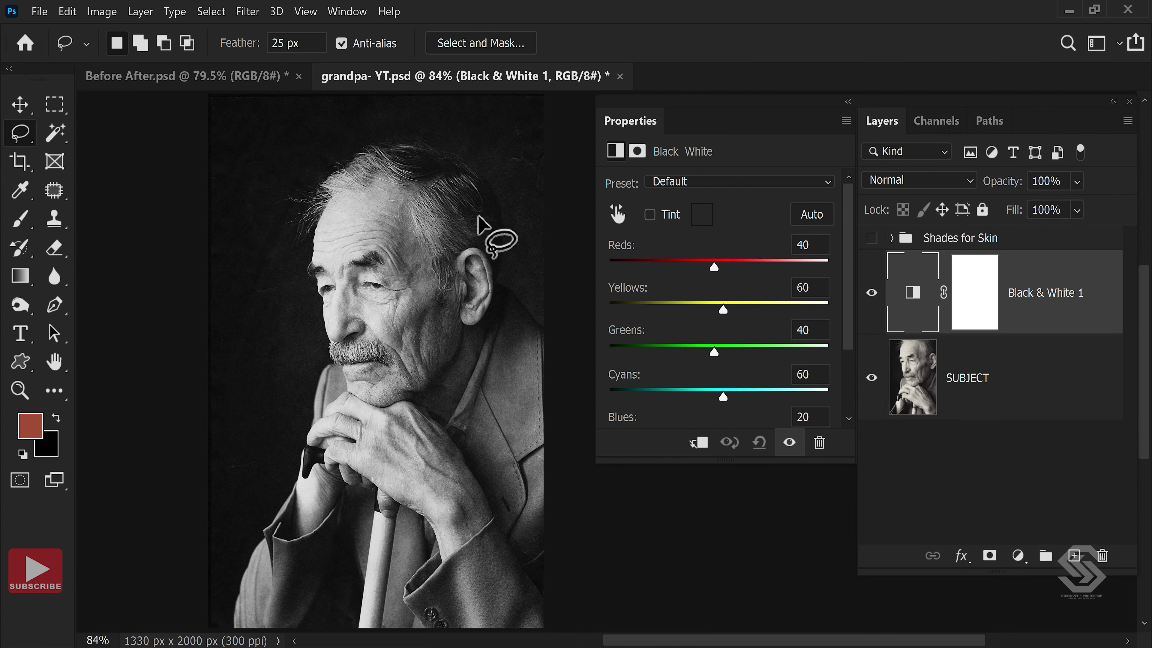
Load the saved Background channel as a selection with Select > Load Selection.
left_click(207, 14)
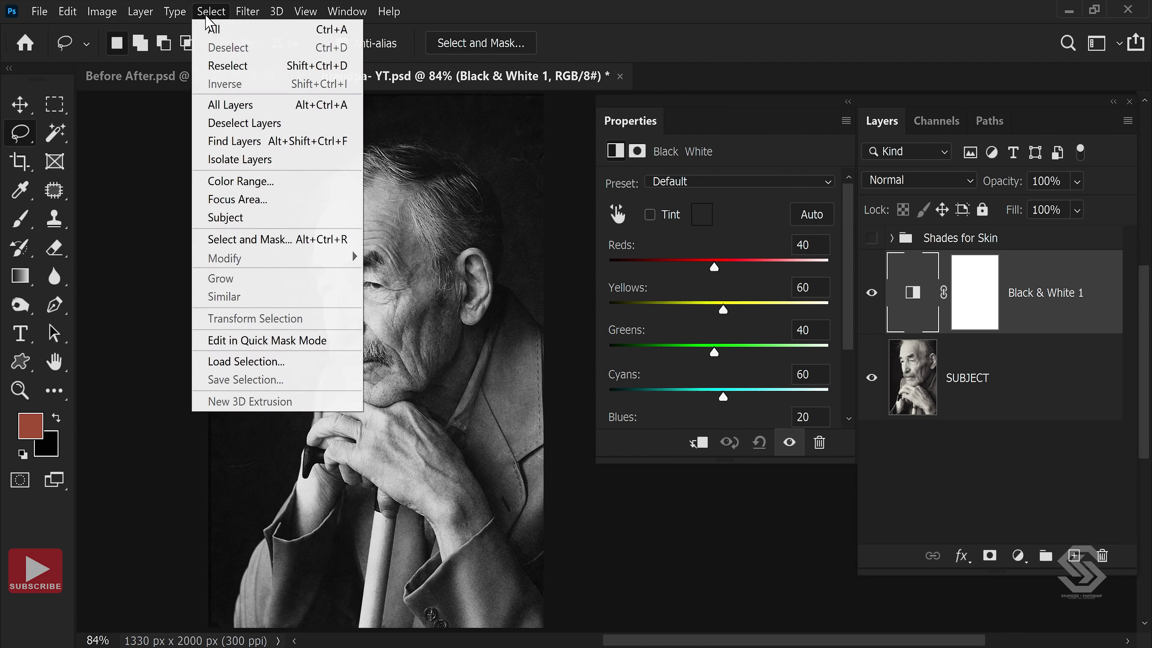
left_click(281, 363)
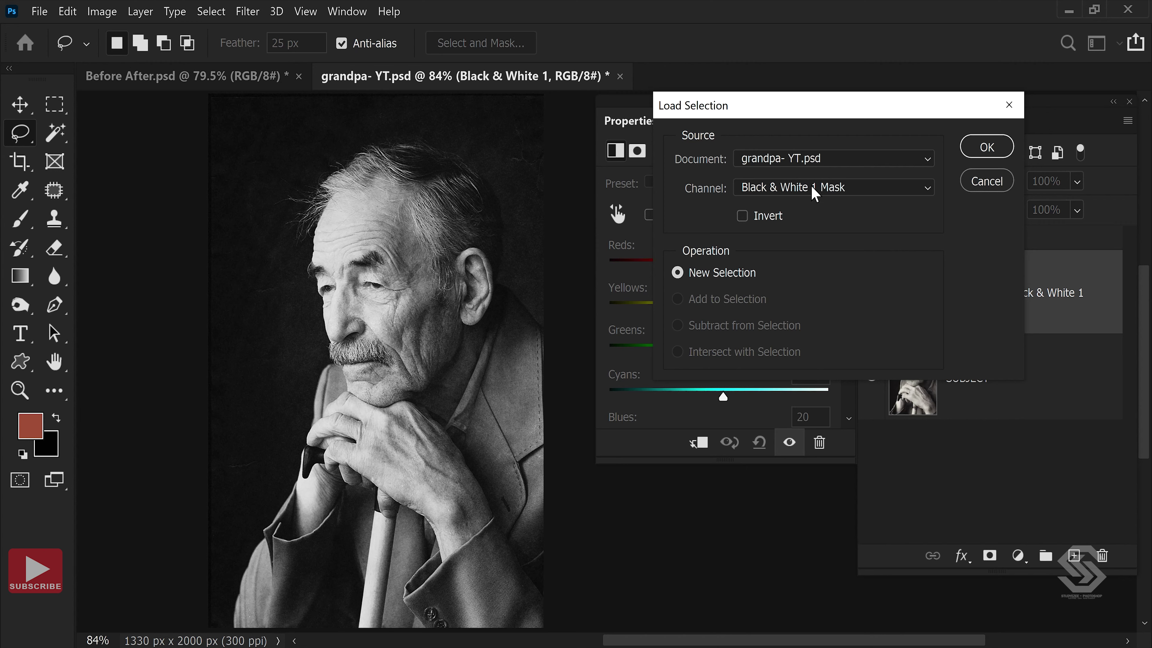
left_click(814, 195)
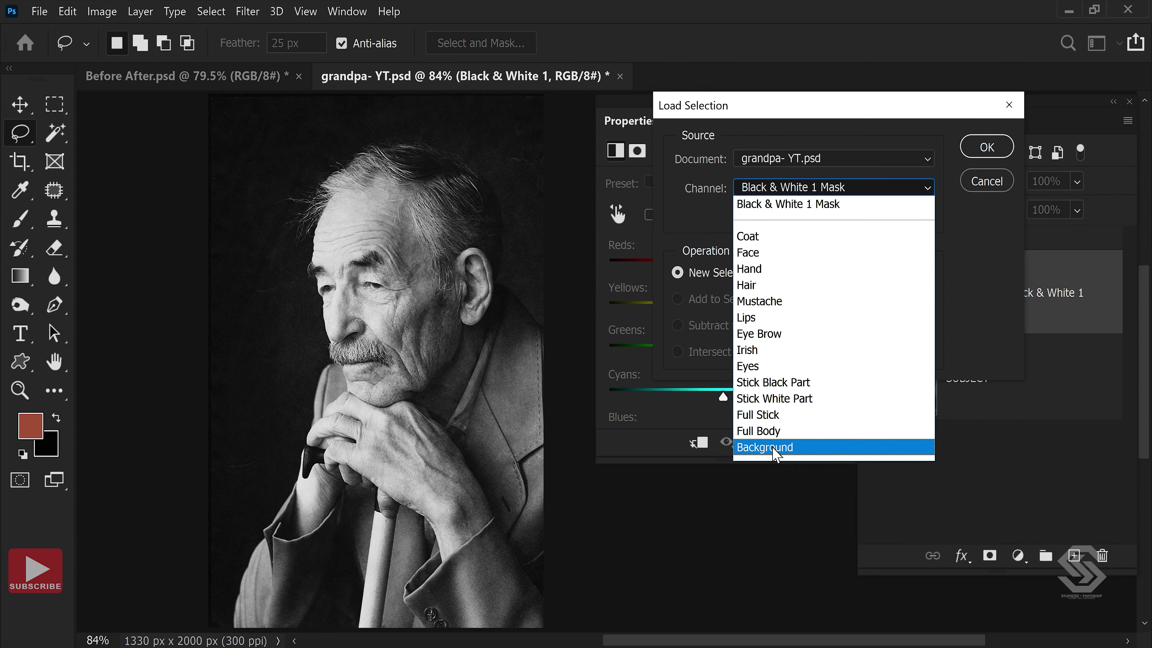
left_click(777, 447)
left_click(986, 147)
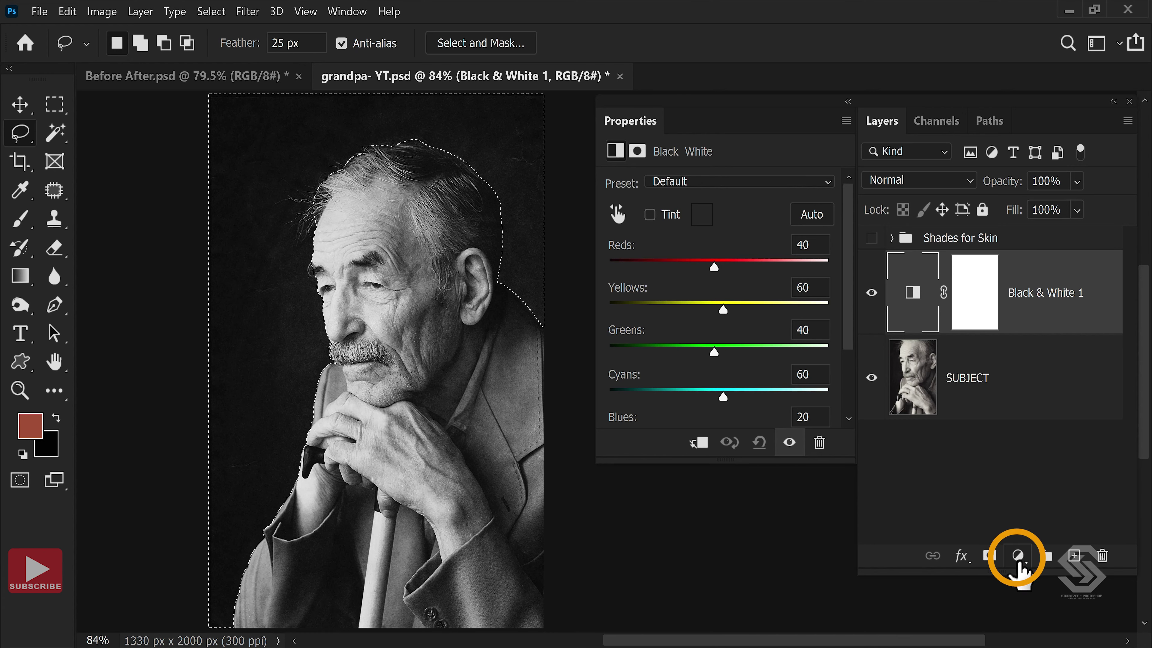
Add a Solid Color fill layer in brown 8a3f00.
left_click(1019, 562)
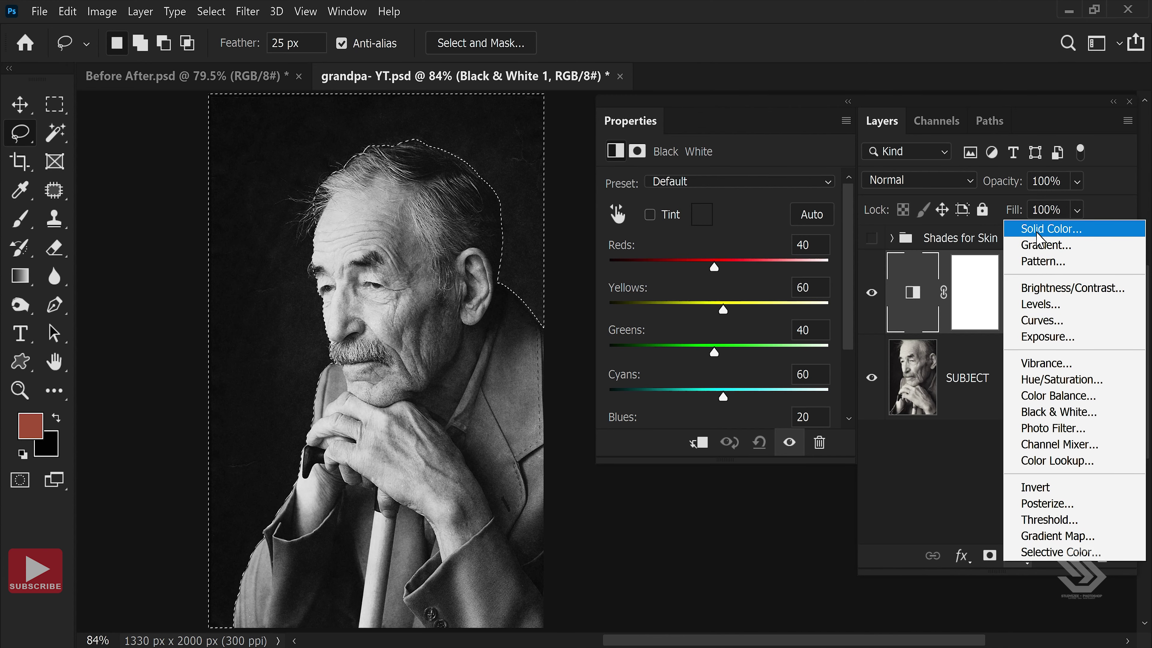
left_click(1043, 229)
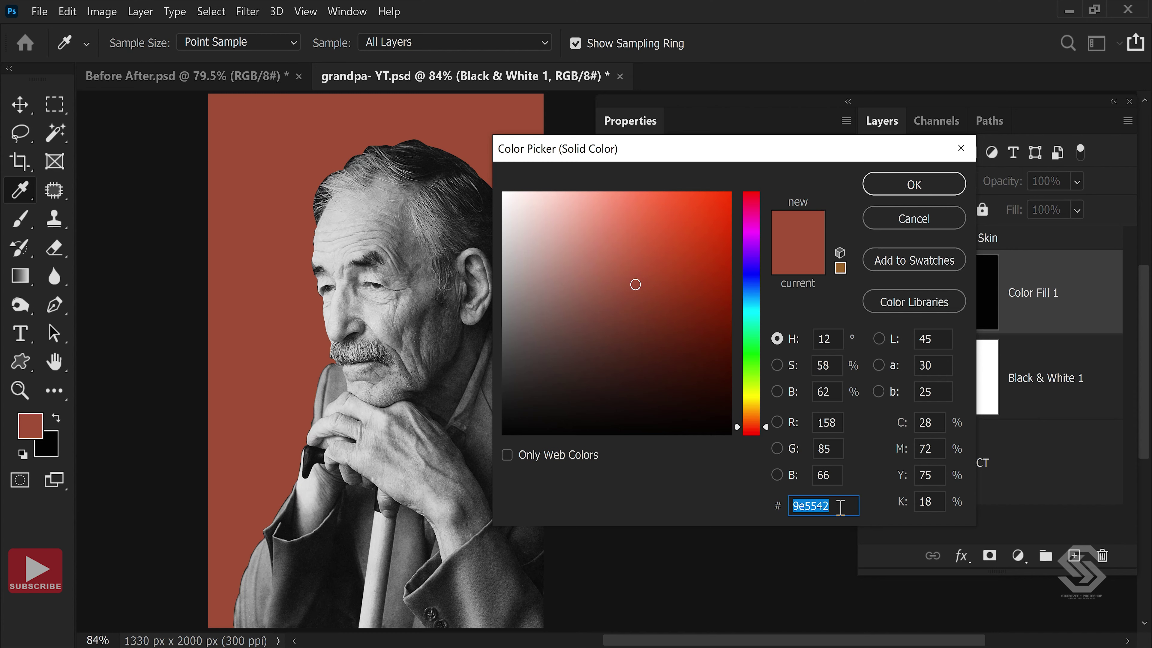
type("8a3f00")
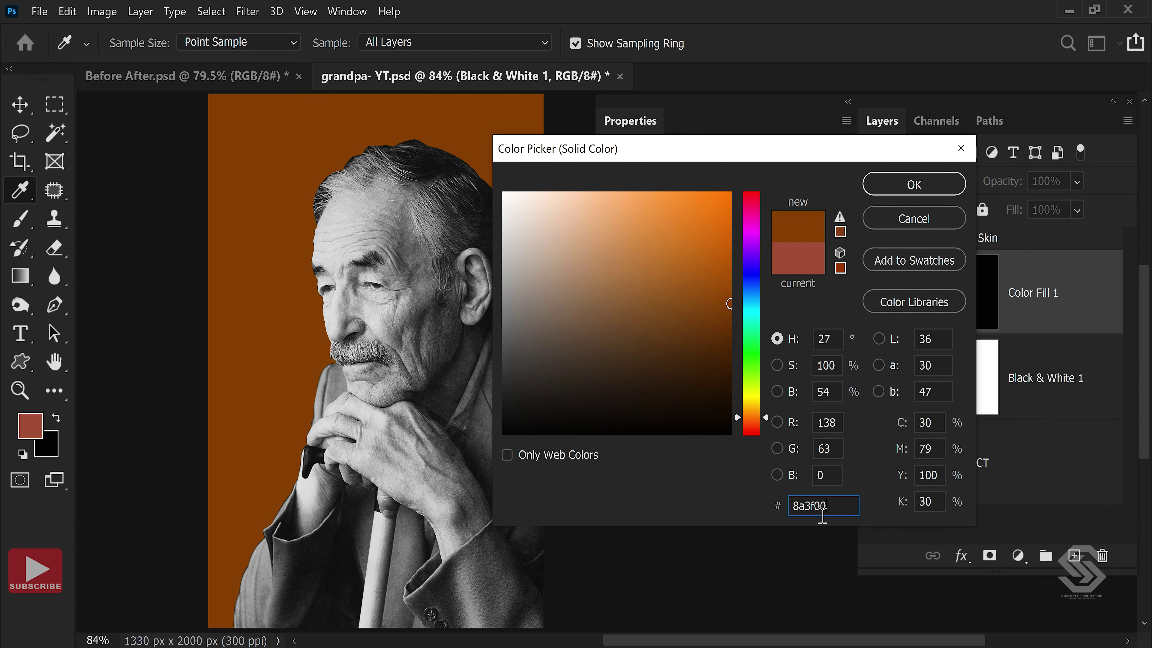
left_click(897, 196)
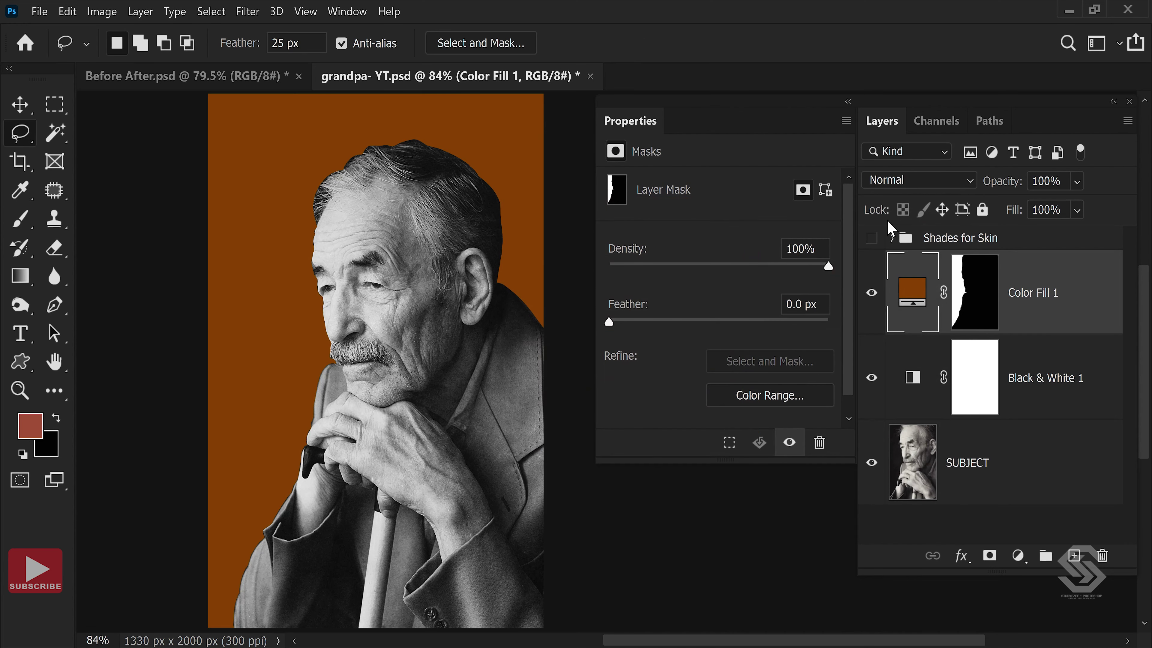
Set the brown fill layer to Color blend mode at 50% opacity.
left_click(894, 182)
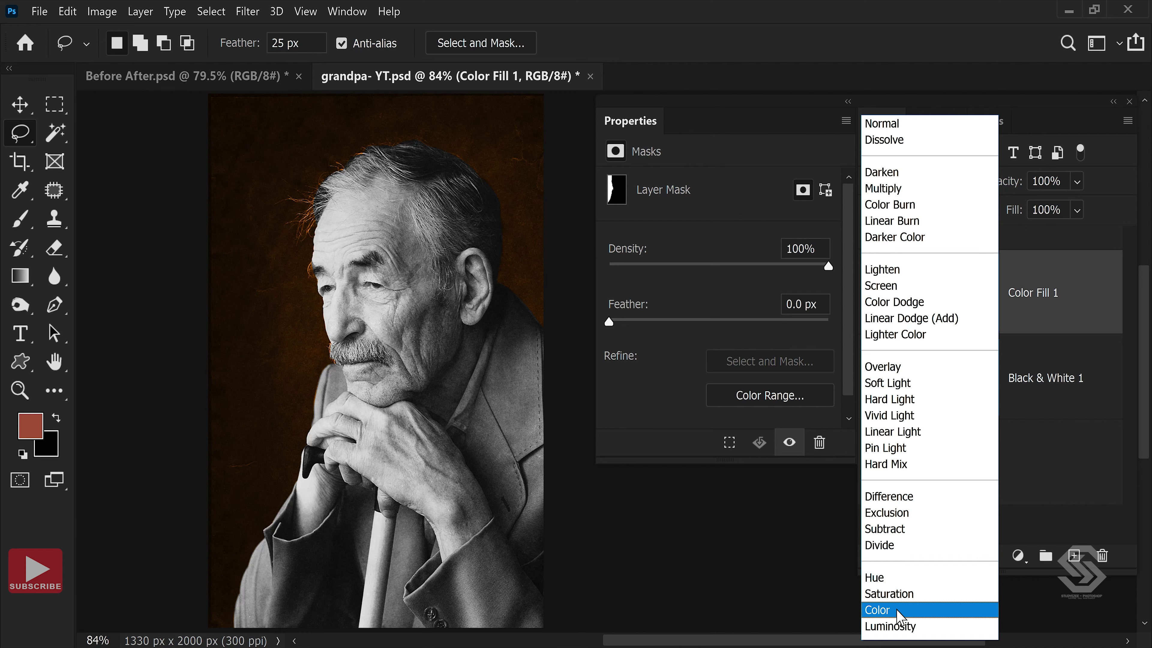
left_click(901, 610)
left_click(1065, 181)
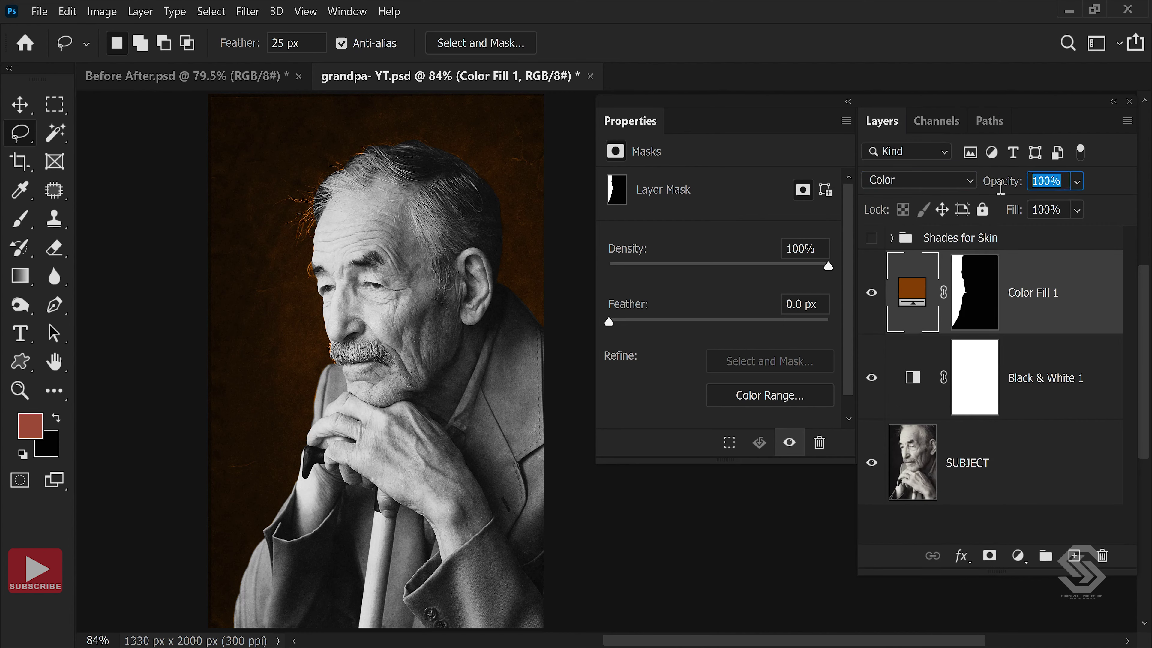
type("5")
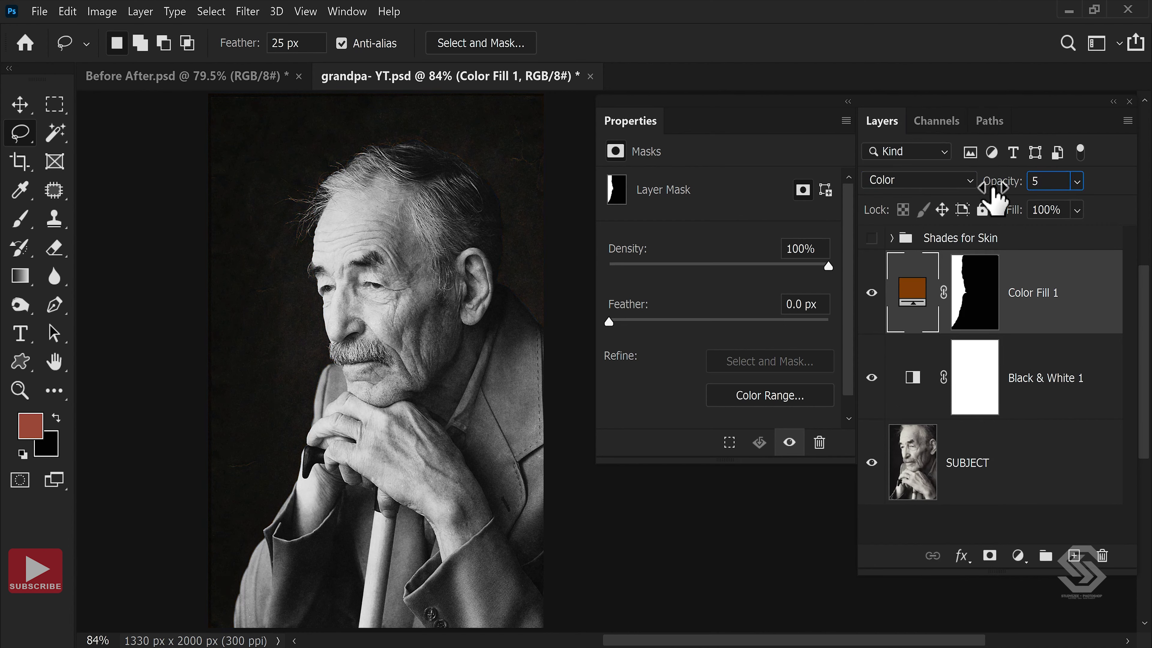
type("0")
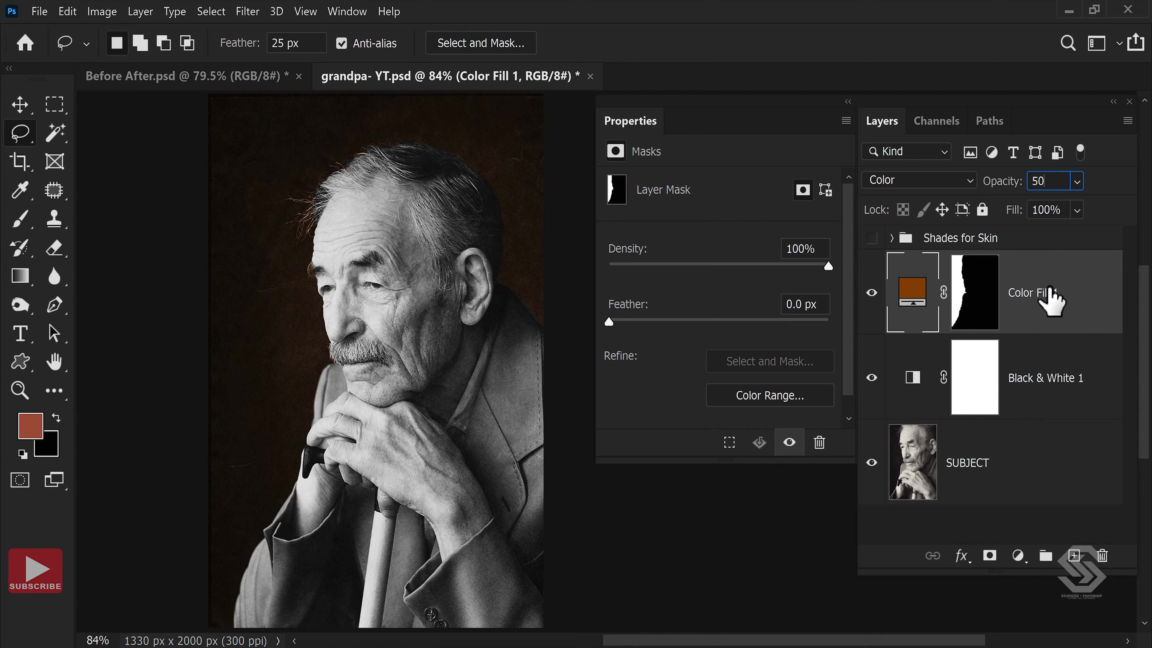
key("Return")
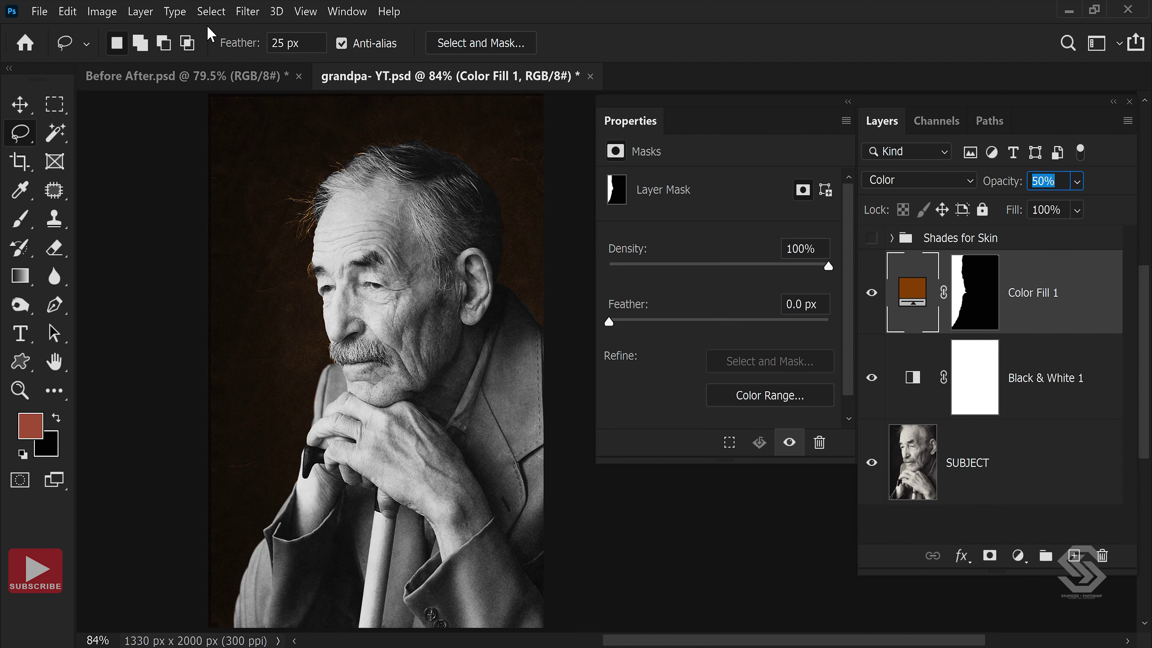
left_click(211, 11)
left_click(247, 361)
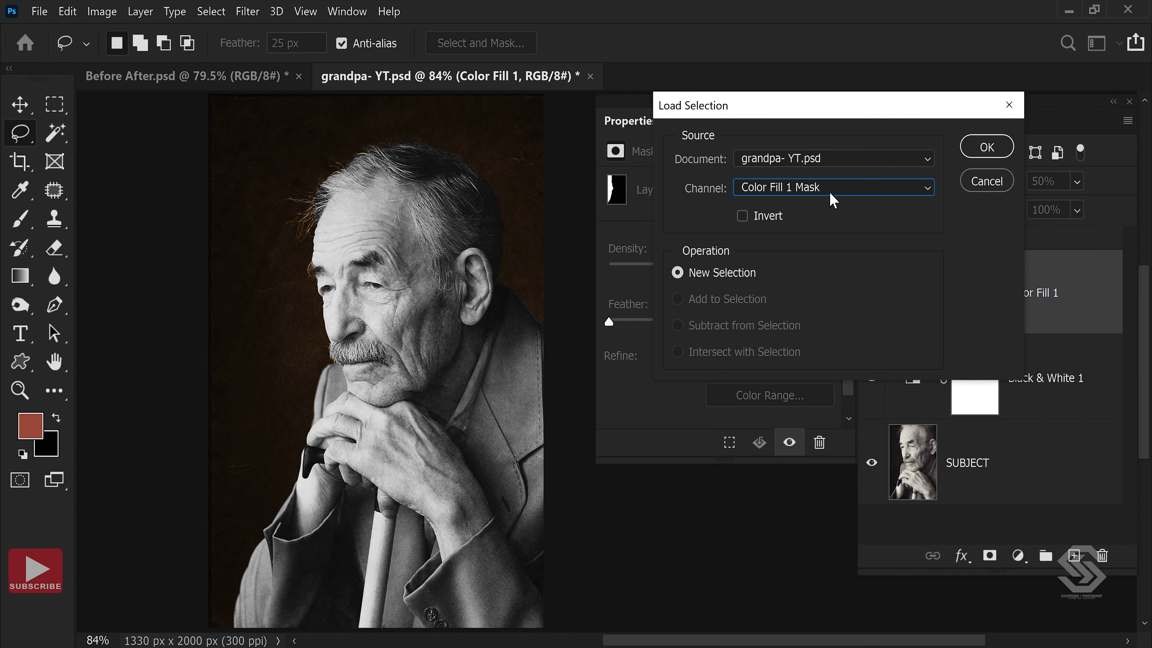
Load the saved Face channel as a selection over the man's face and ear.
left_click(830, 191)
left_click(771, 252)
left_click(988, 147)
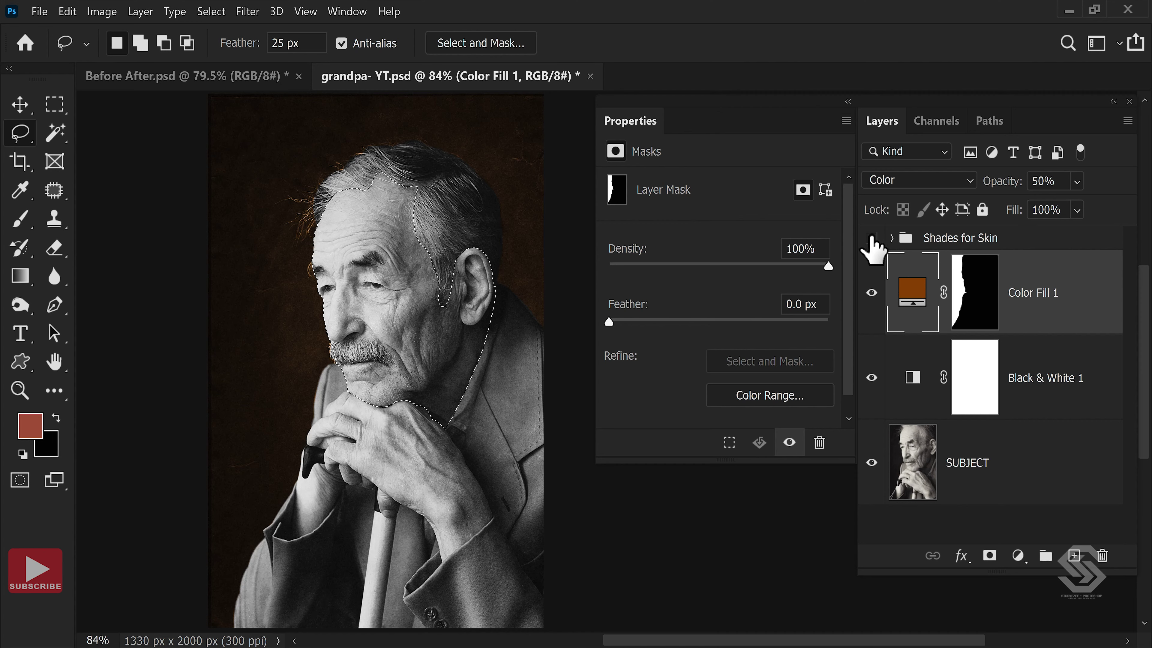
Show the Shades for Skin group and add a Gradient Map adjustment layer.
left_click(871, 238)
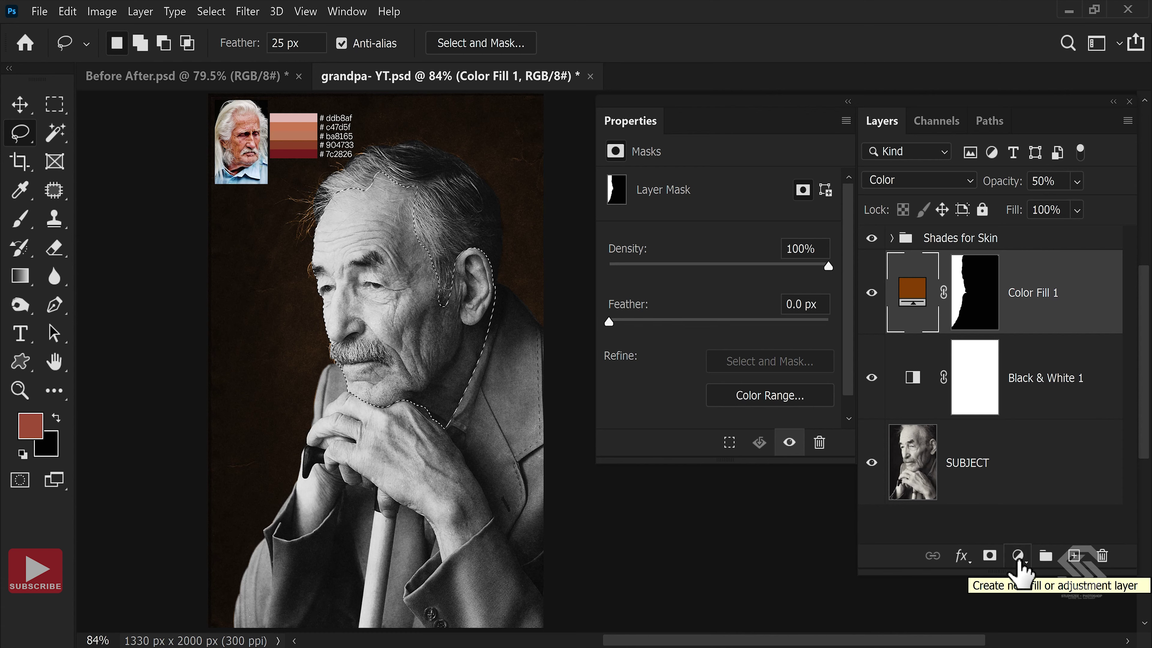
left_click(1018, 556)
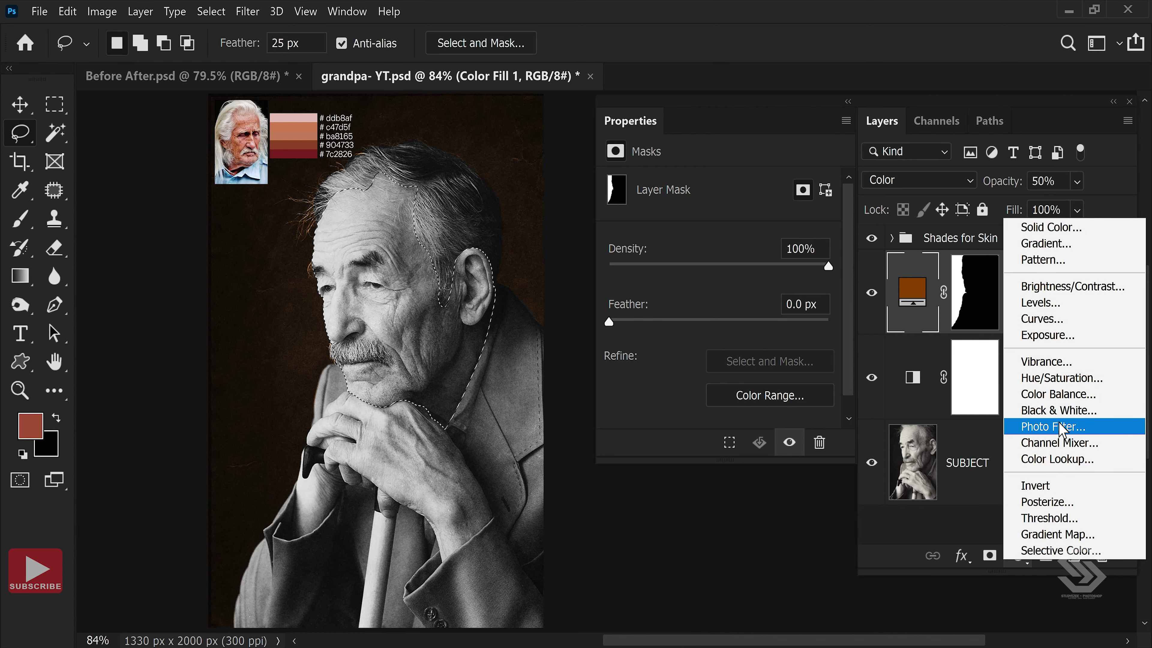
left_click(1061, 535)
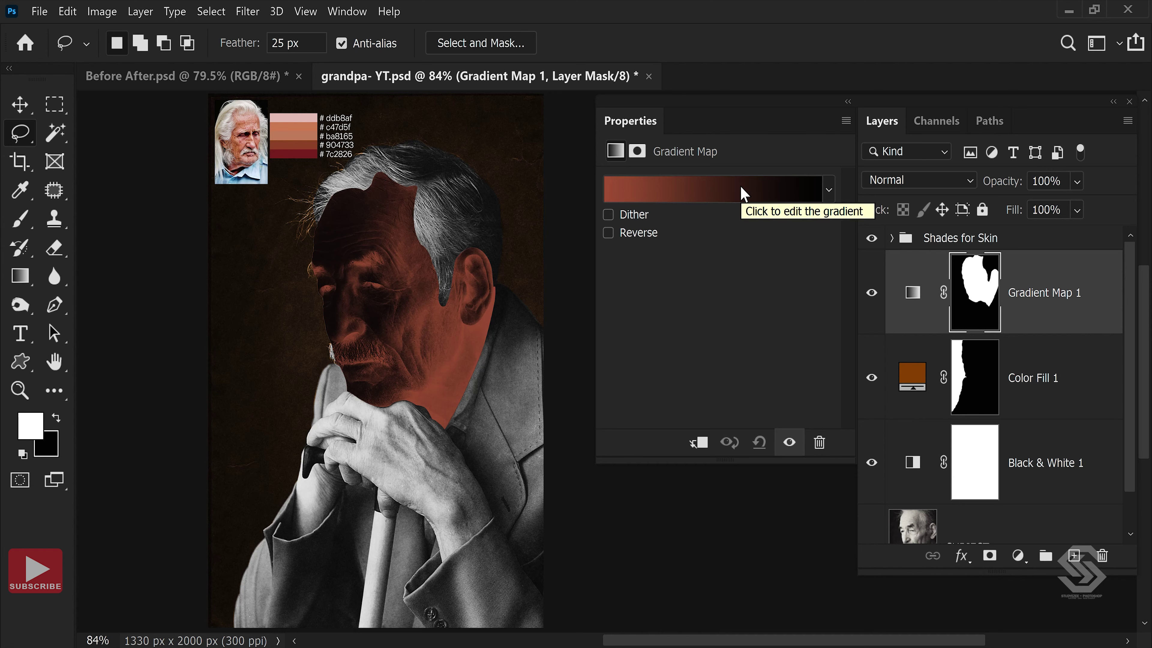
Target the Gradient Map 1 adjustment itself rather than its face mask.
left_click(347, 12)
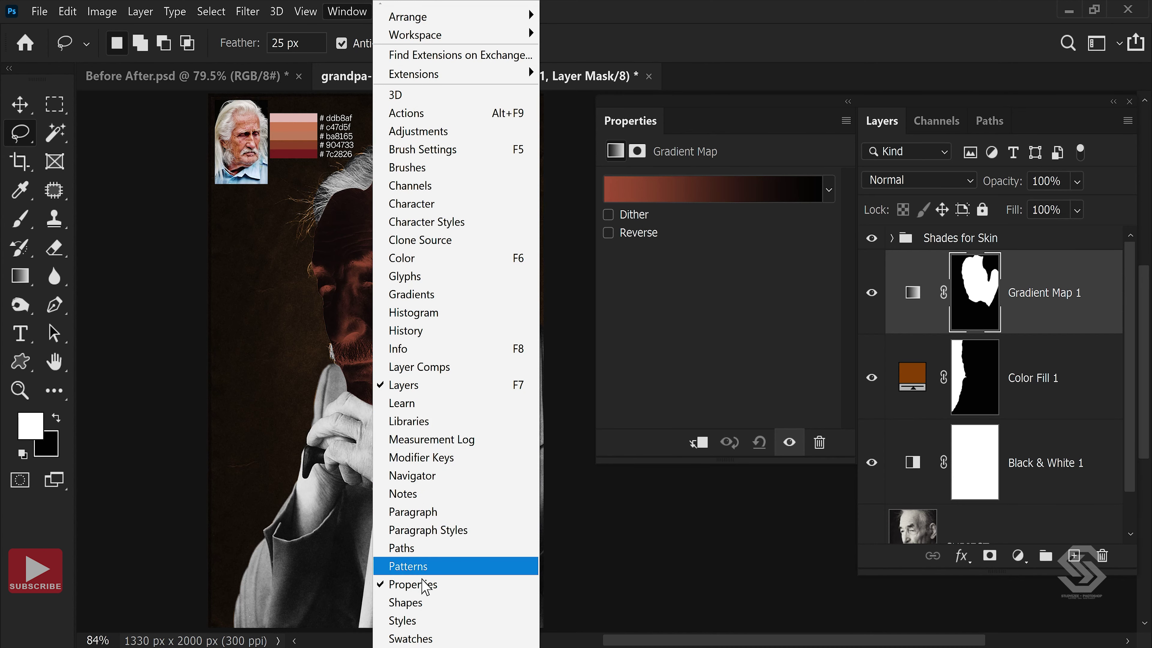
key("Escape")
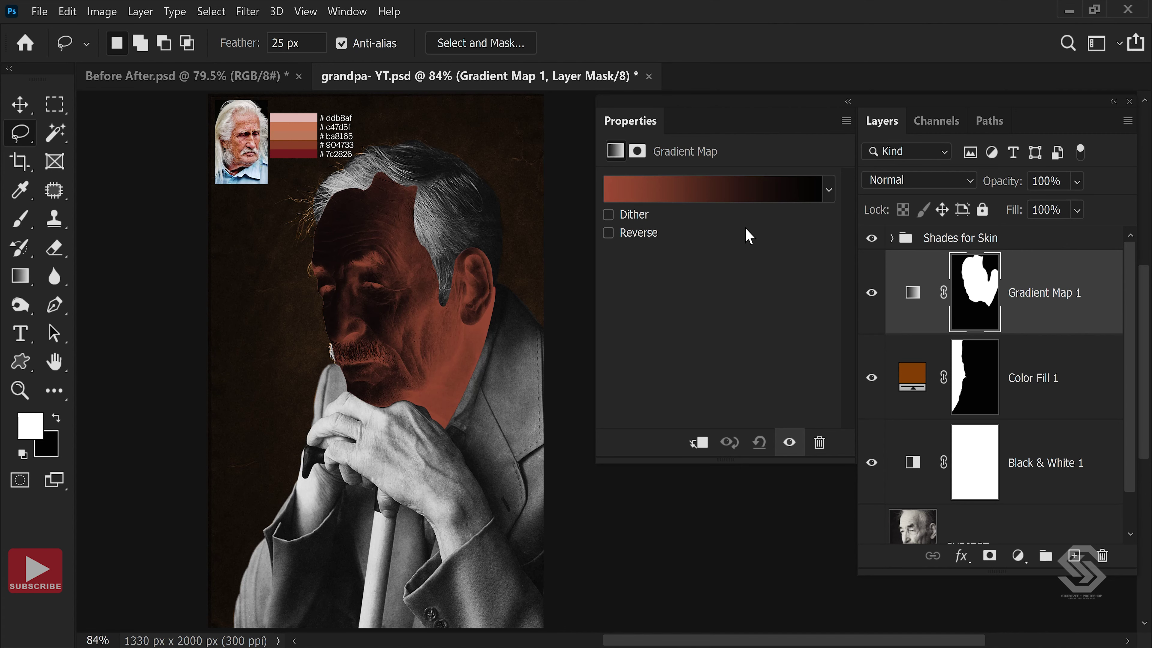
left_click(710, 195)
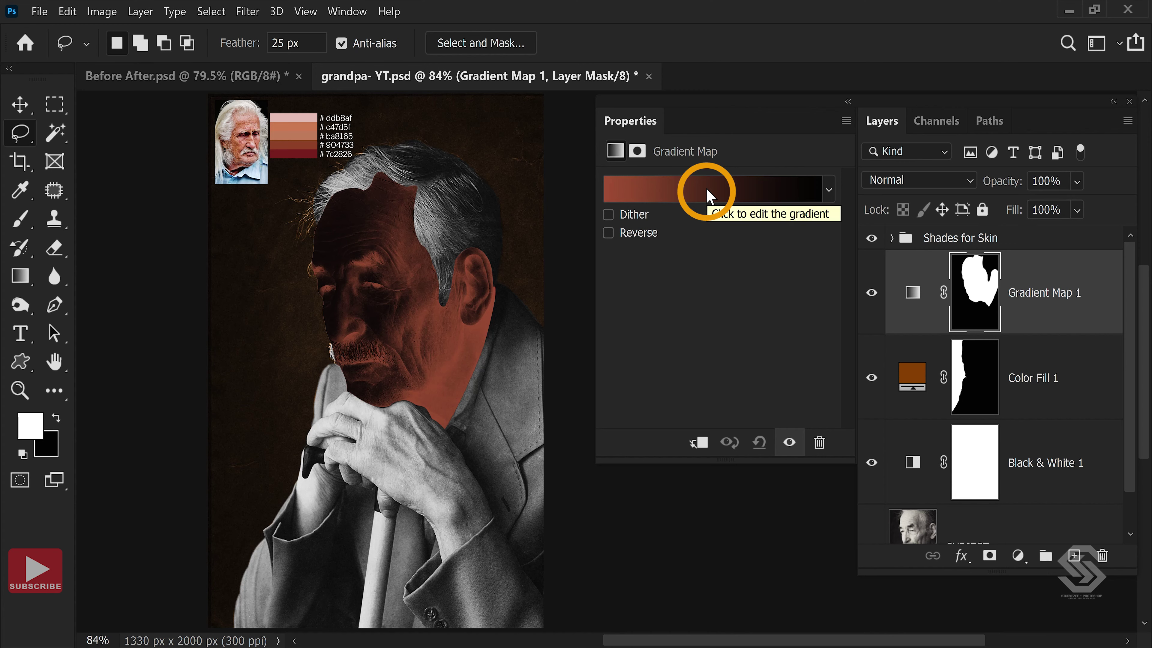
left_click(910, 294)
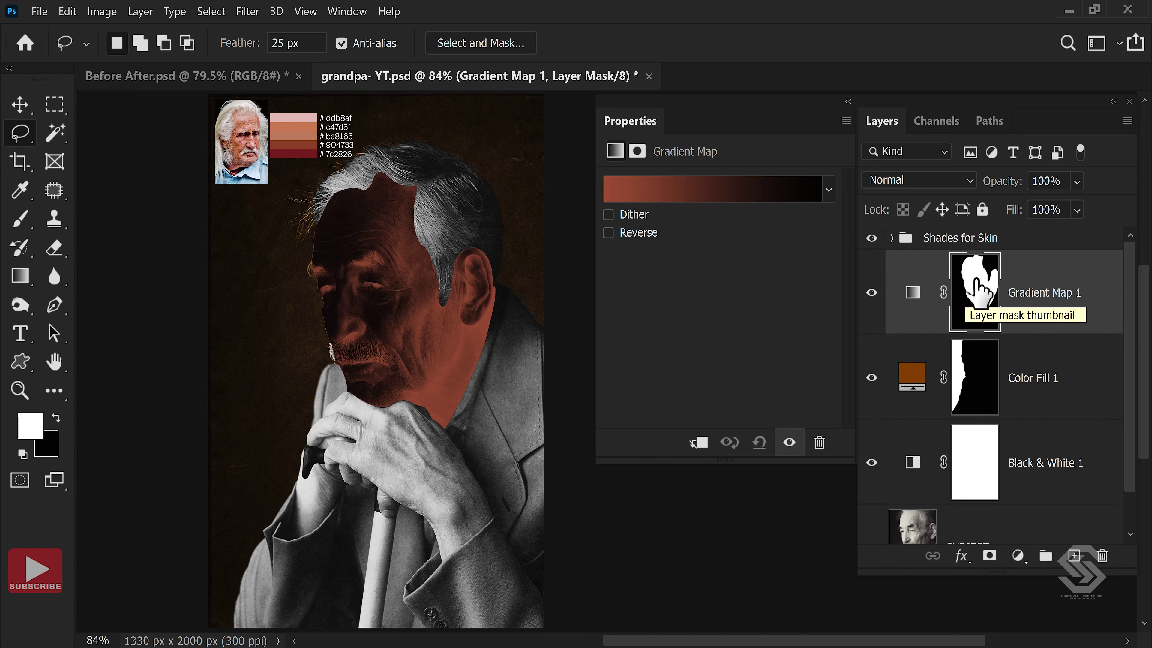
left_click(910, 294)
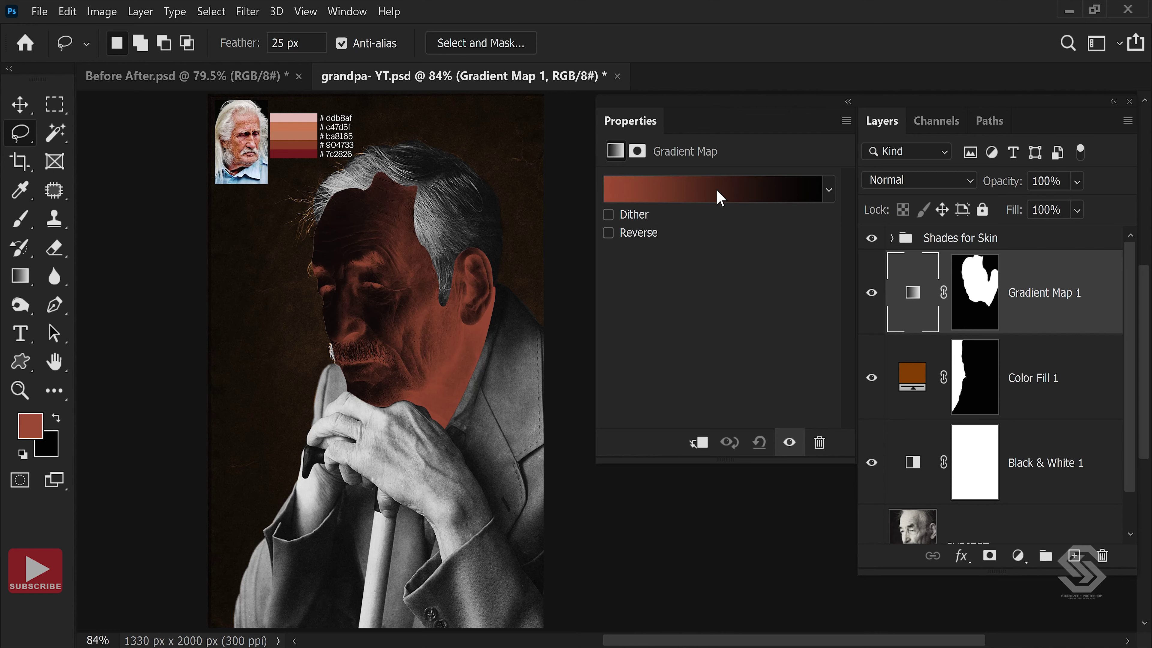
Build a Foreground-to-Background skin gradient with a dark red 7c2826 stop held to 25%.
left_click(721, 197)
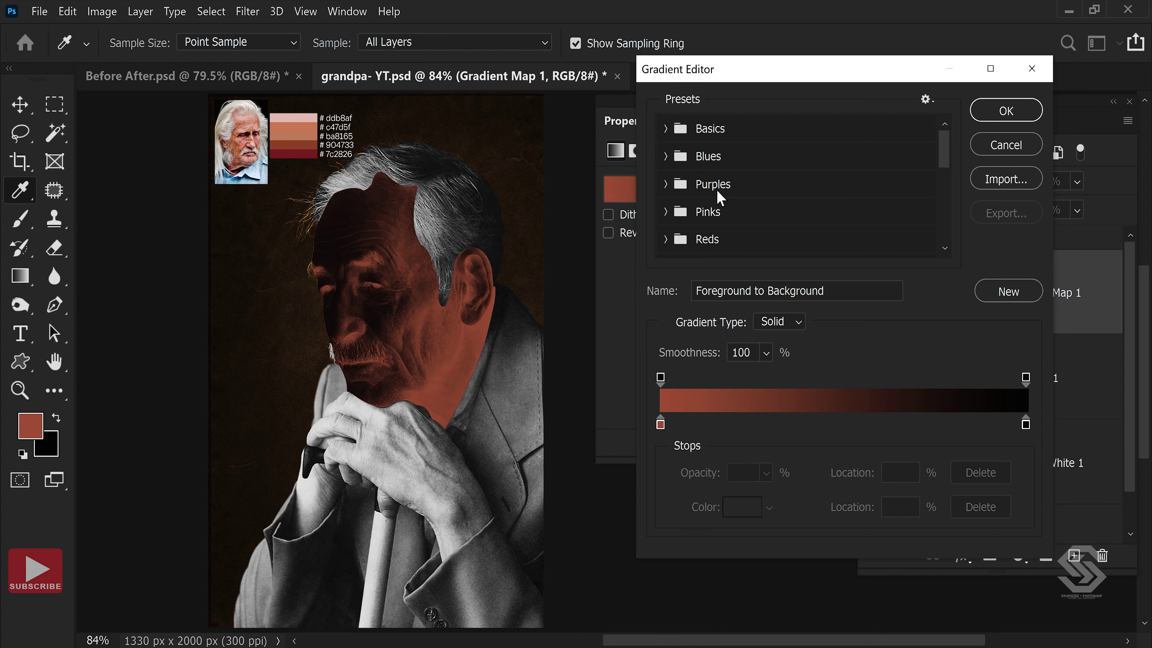
left_click(676, 129)
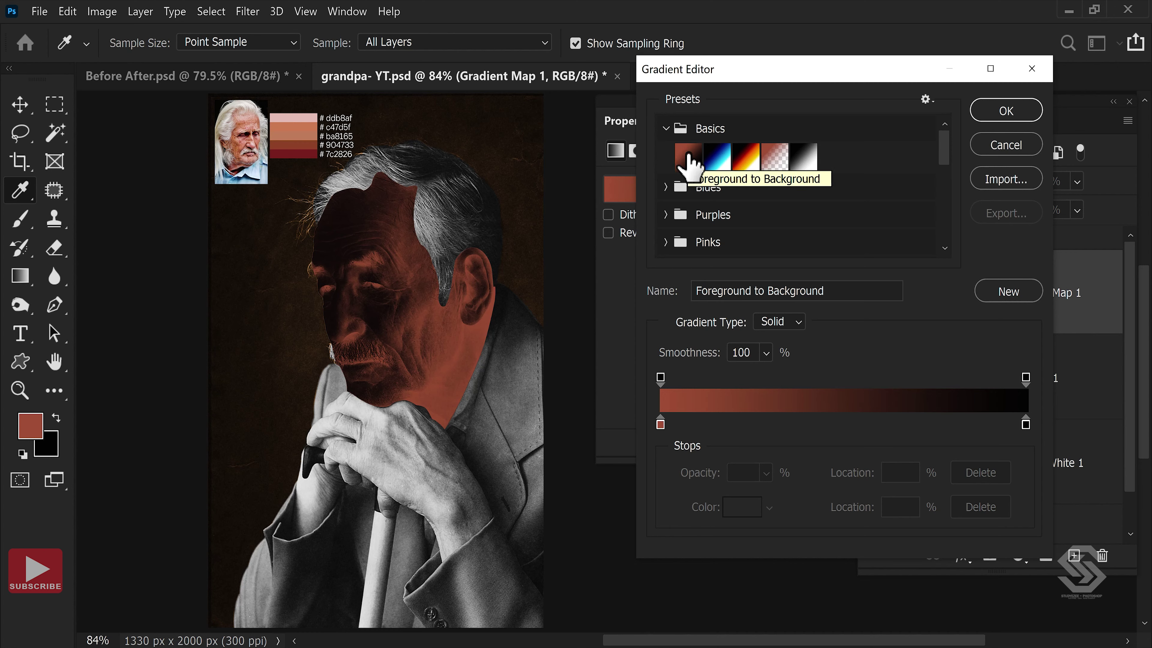
left_click(688, 157)
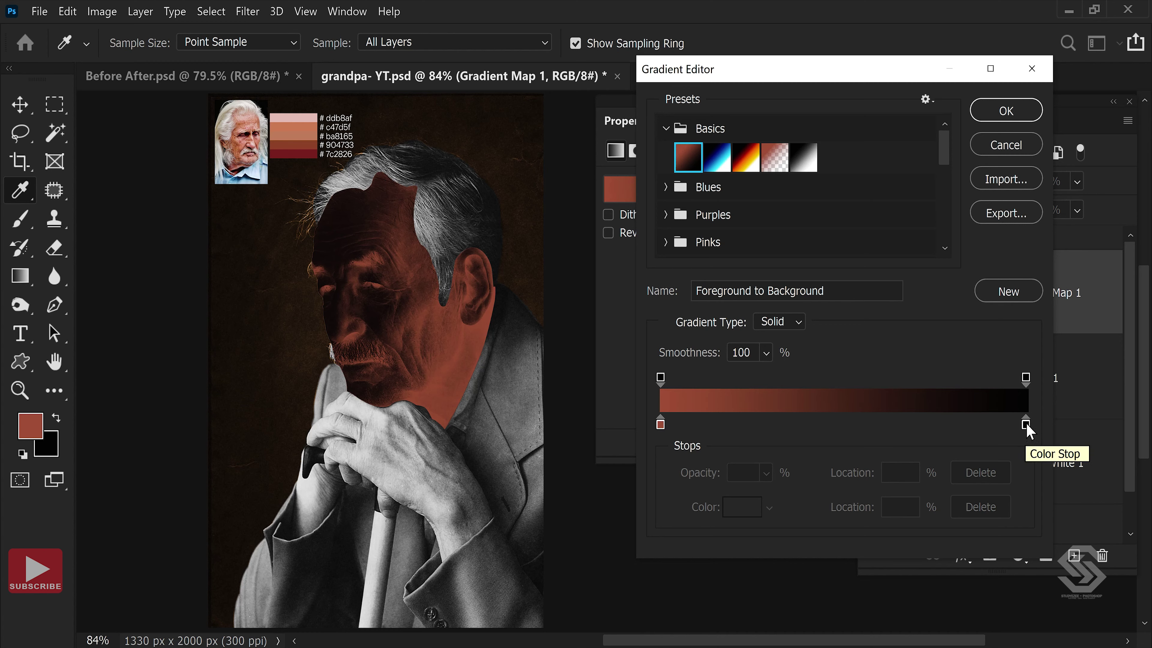
left_click(660, 426)
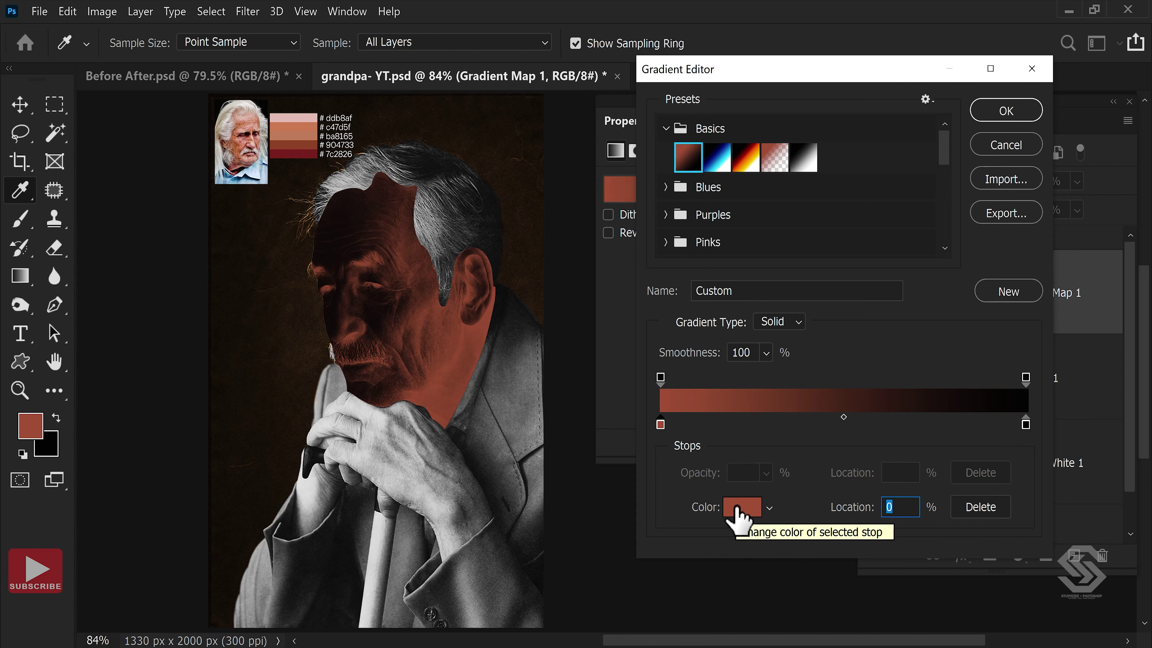
left_click(738, 509)
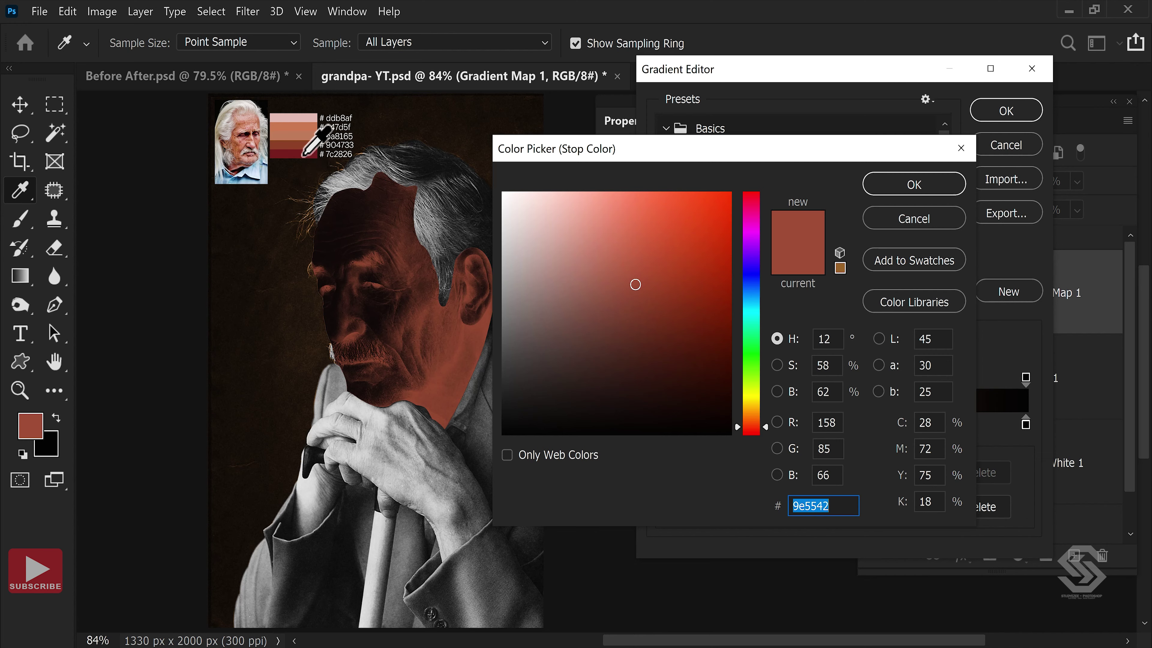
left_click(305, 153)
left_click(889, 186)
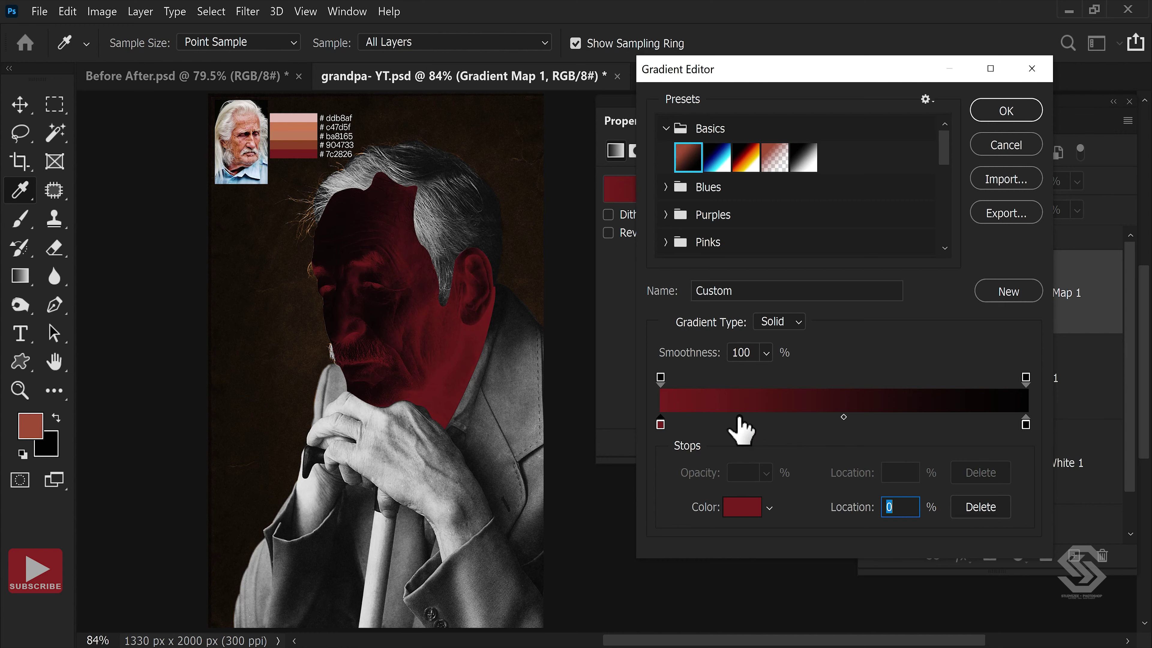
left_click(736, 421)
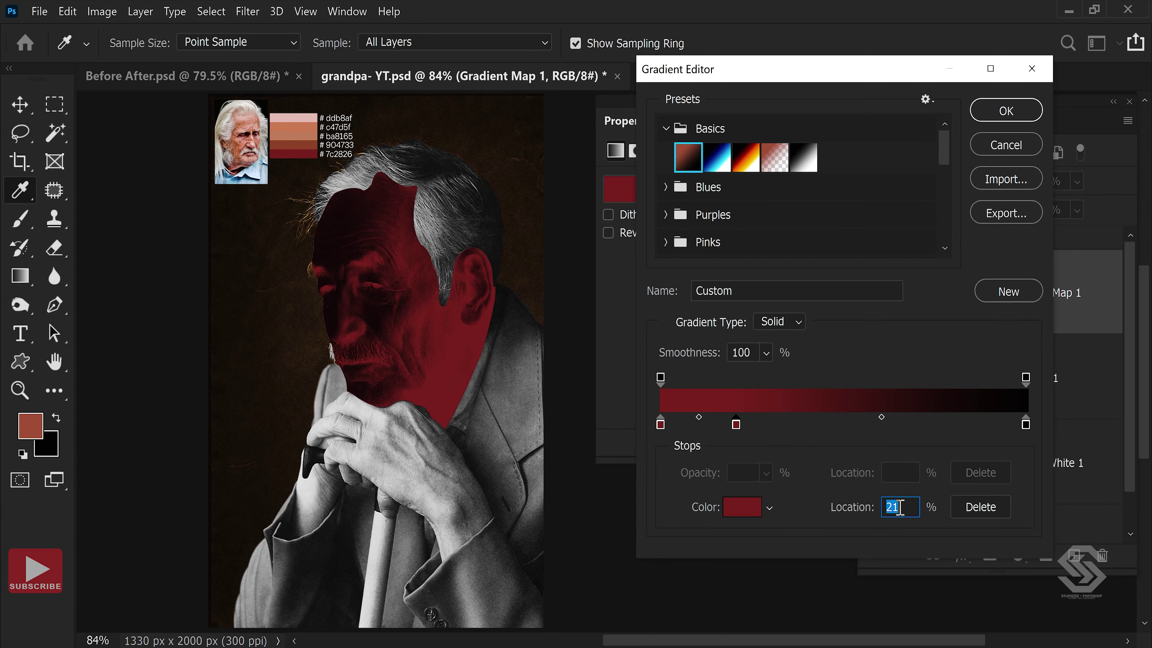
type("2")
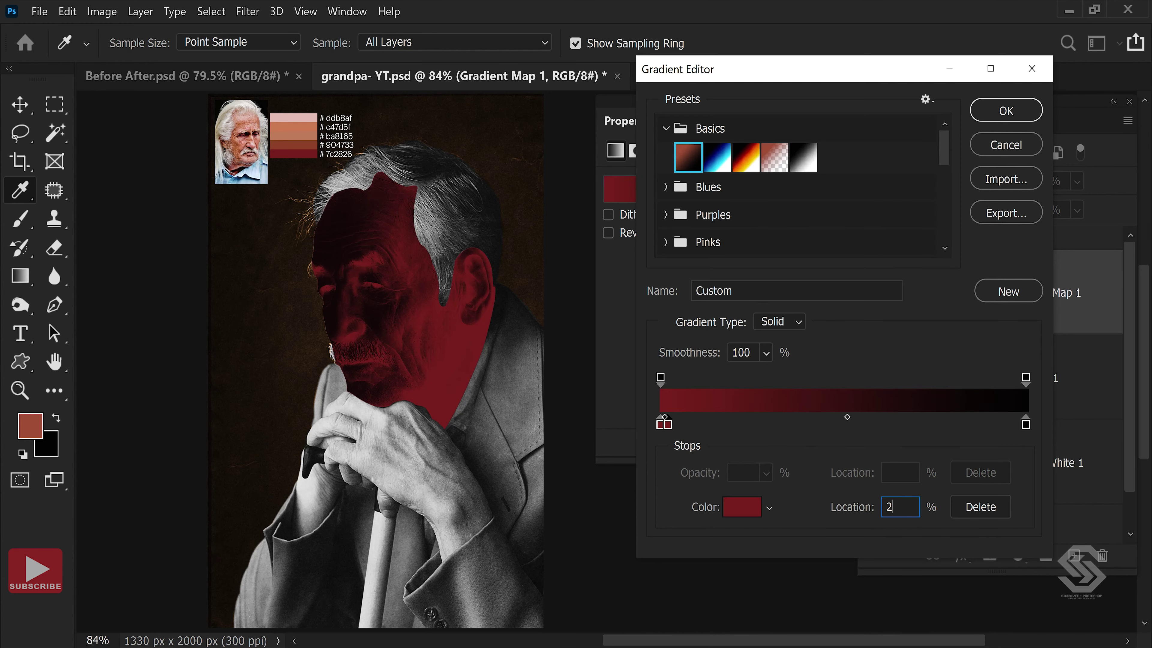
type("5")
key("Return")
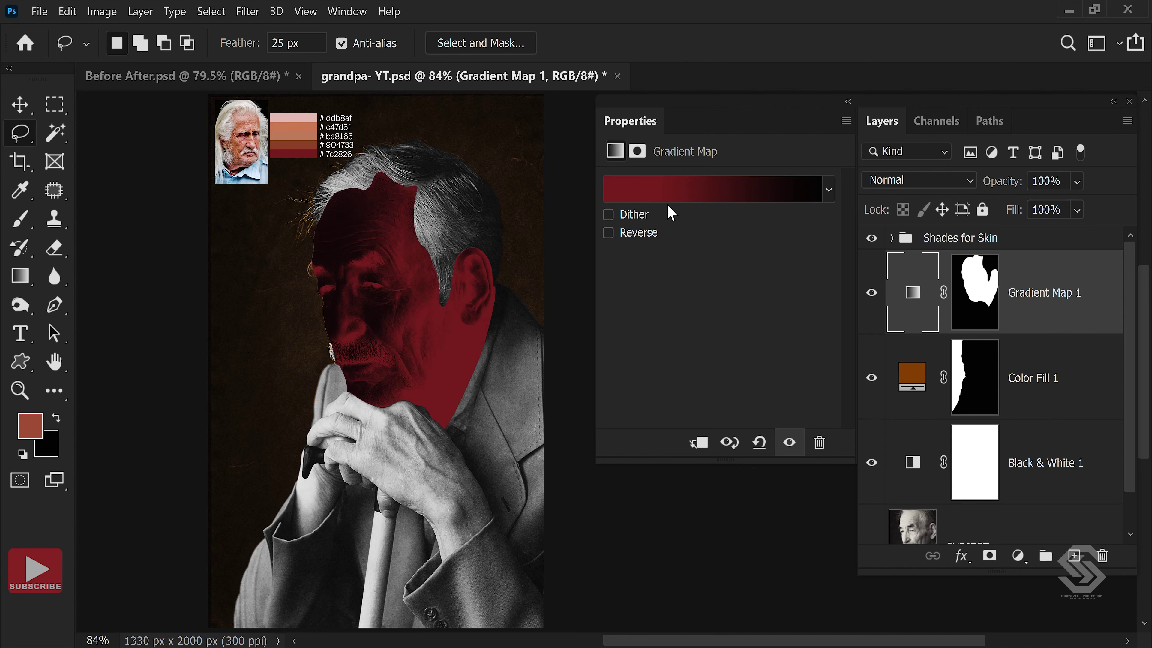
Color the 25% gradient stop 904733 and add a ba8165 stop at 50%.
left_click(697, 202)
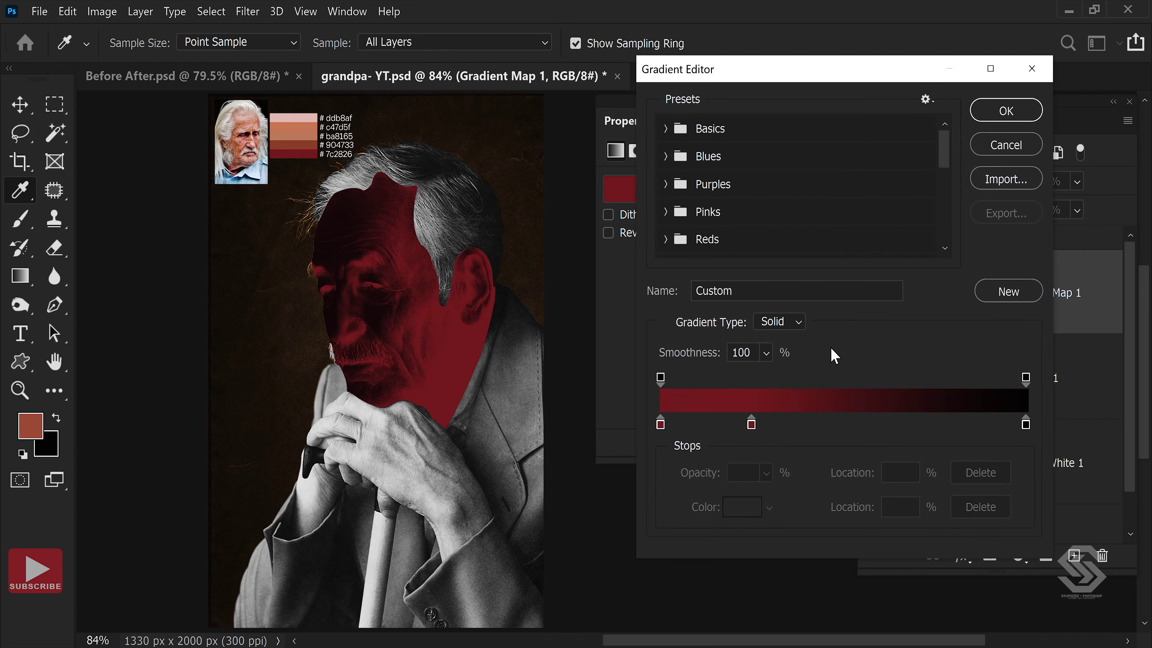
left_click(751, 424)
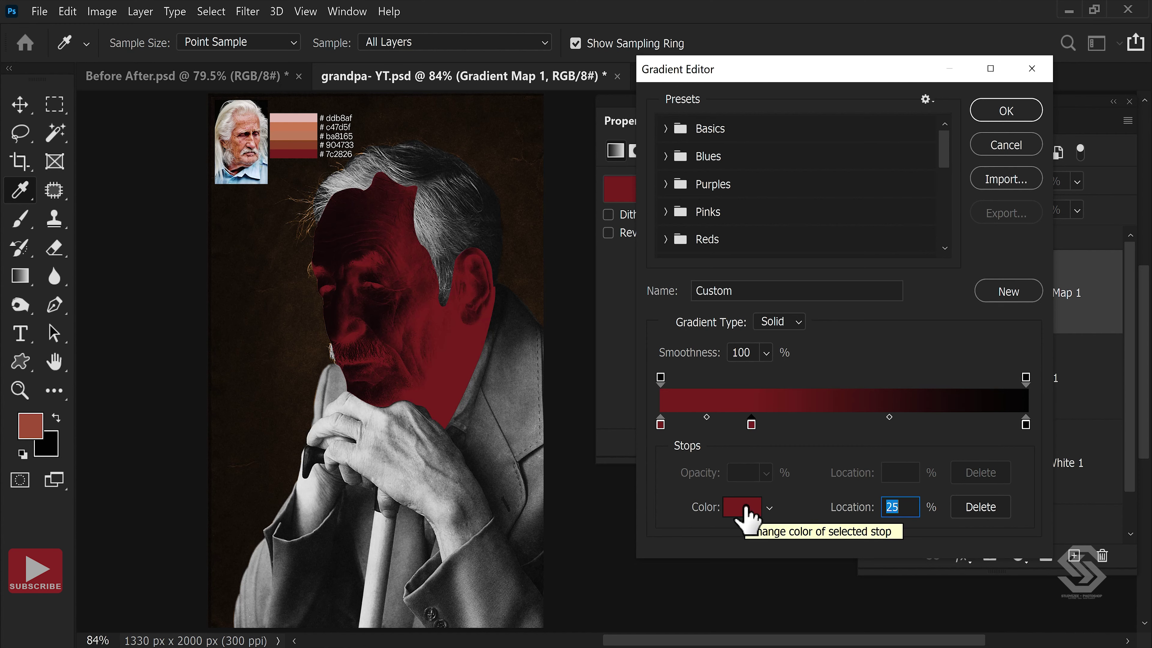
left_click(744, 507)
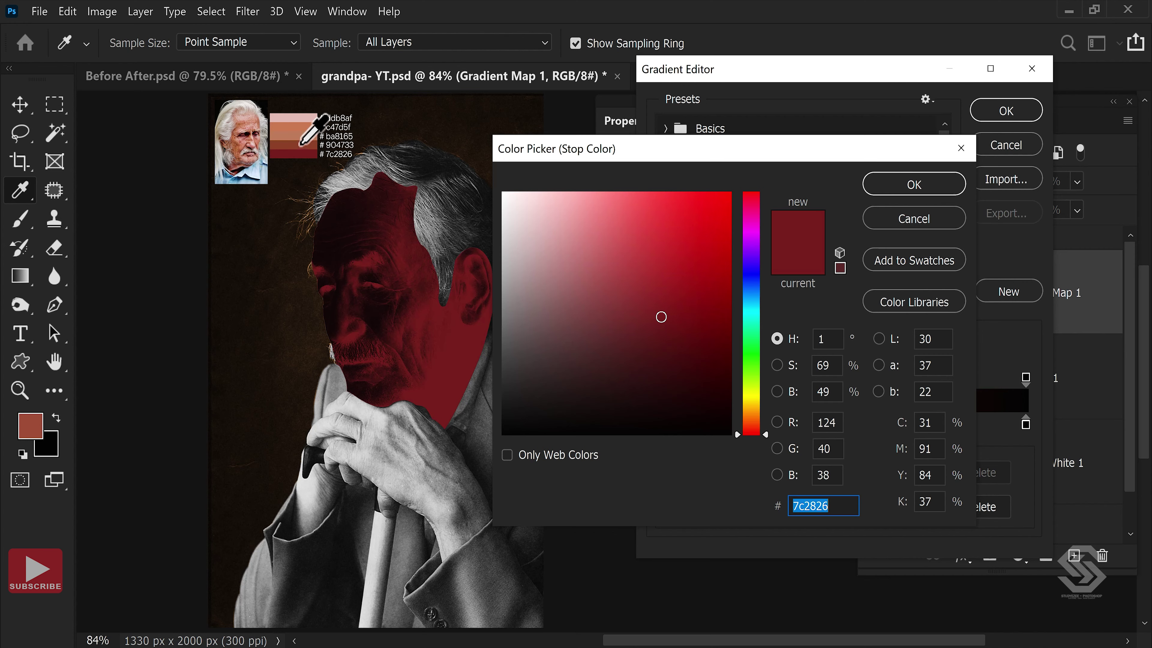
left_click(300, 145)
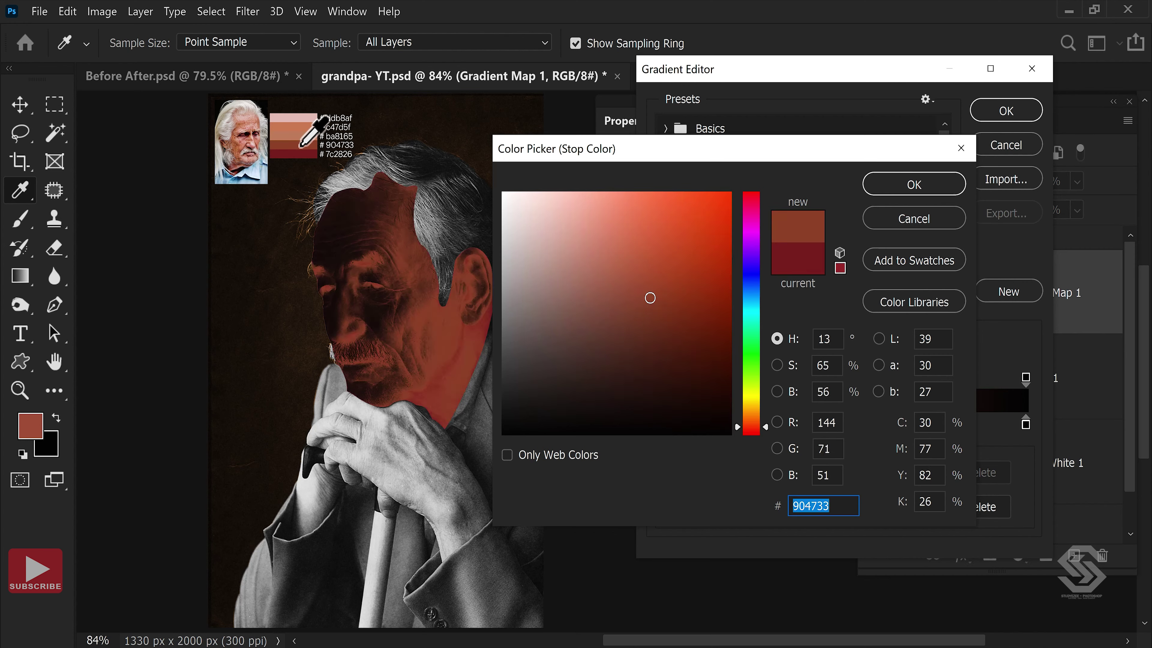
left_click(914, 185)
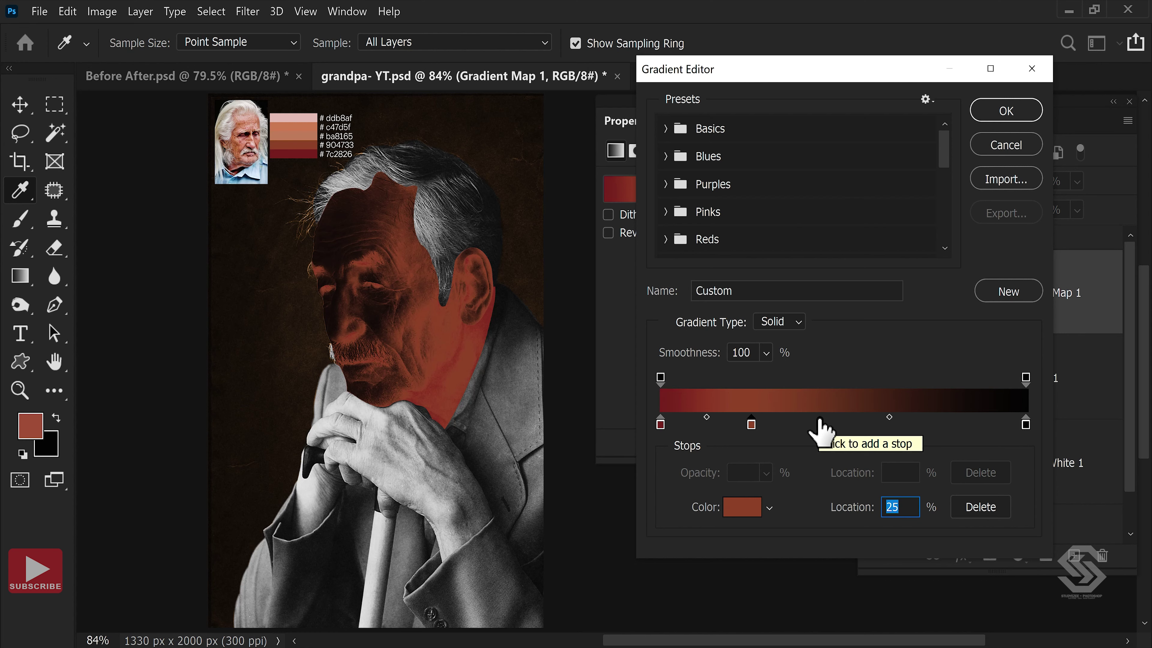
left_click(820, 422)
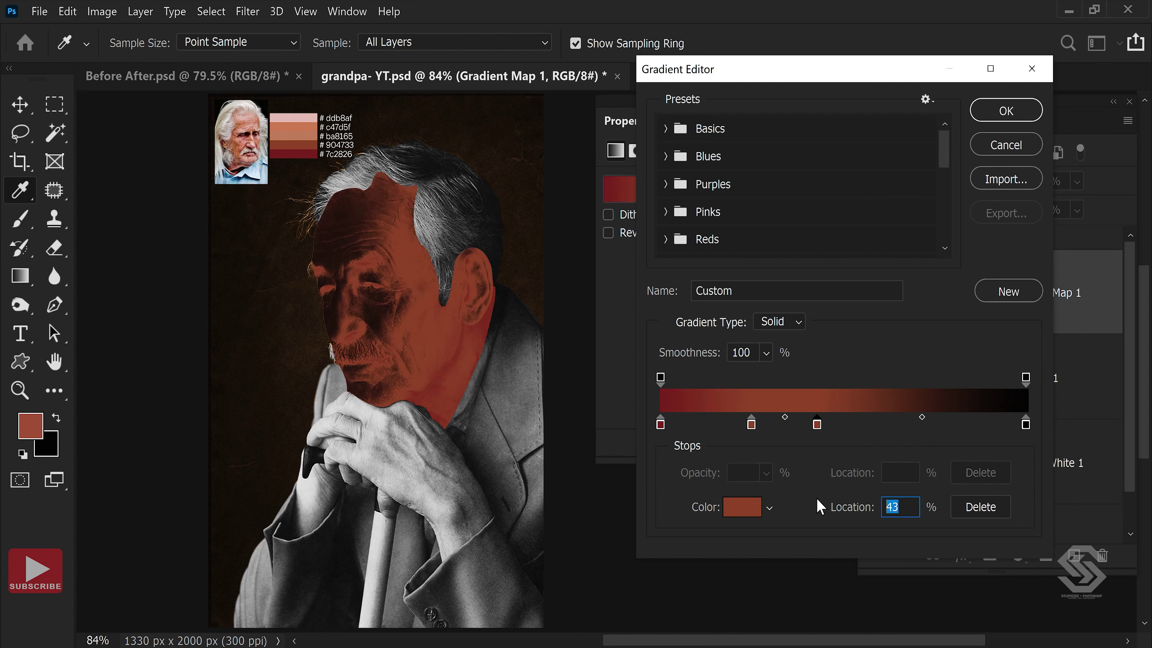
type("50")
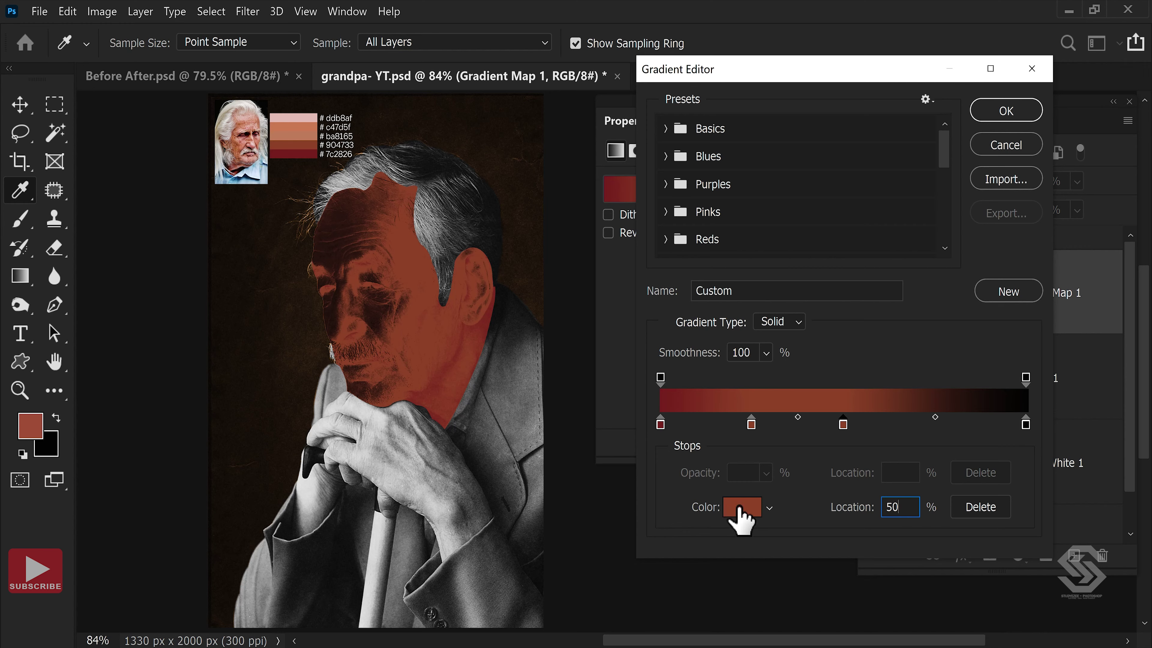
left_click(739, 508)
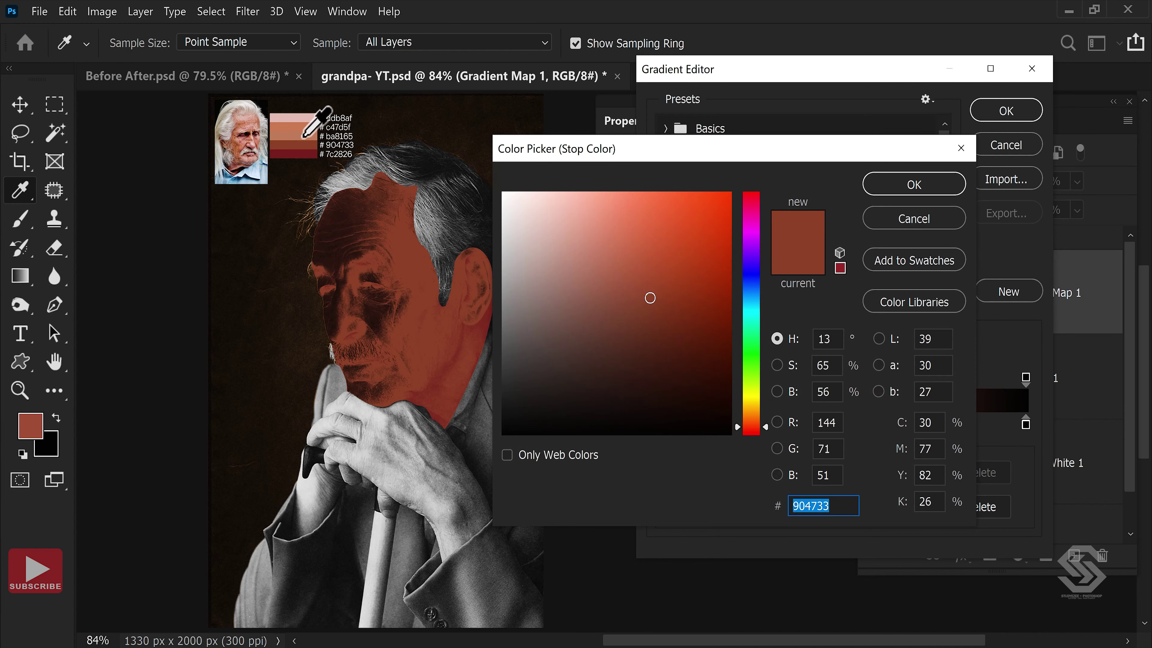
left_click(306, 135)
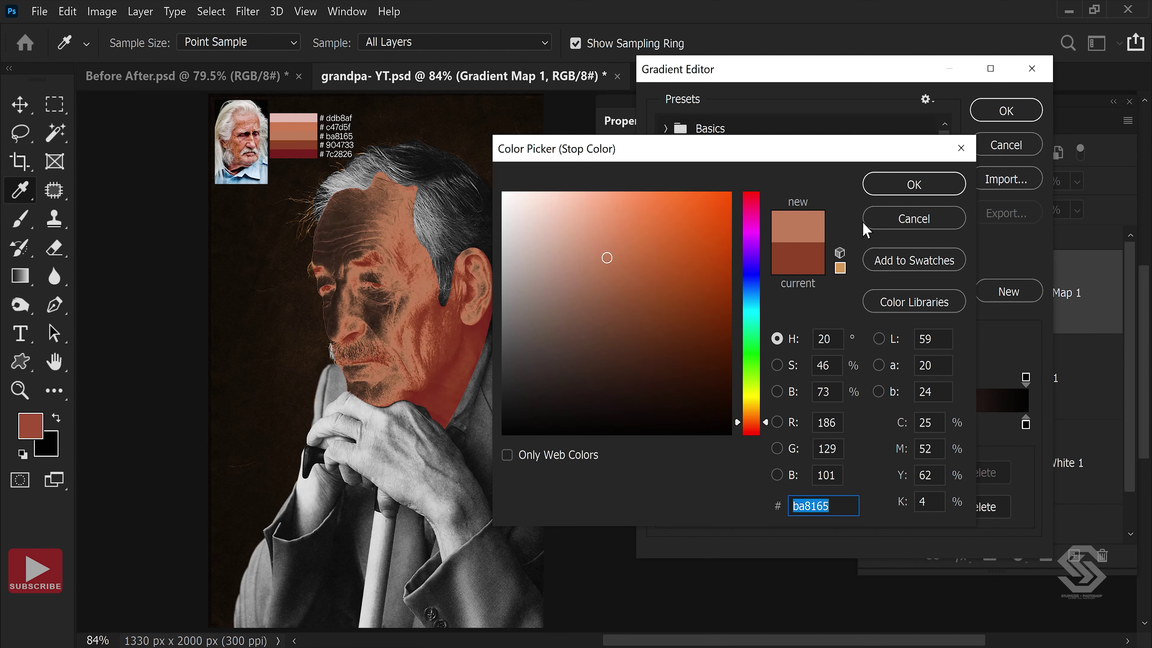
left_click(896, 186)
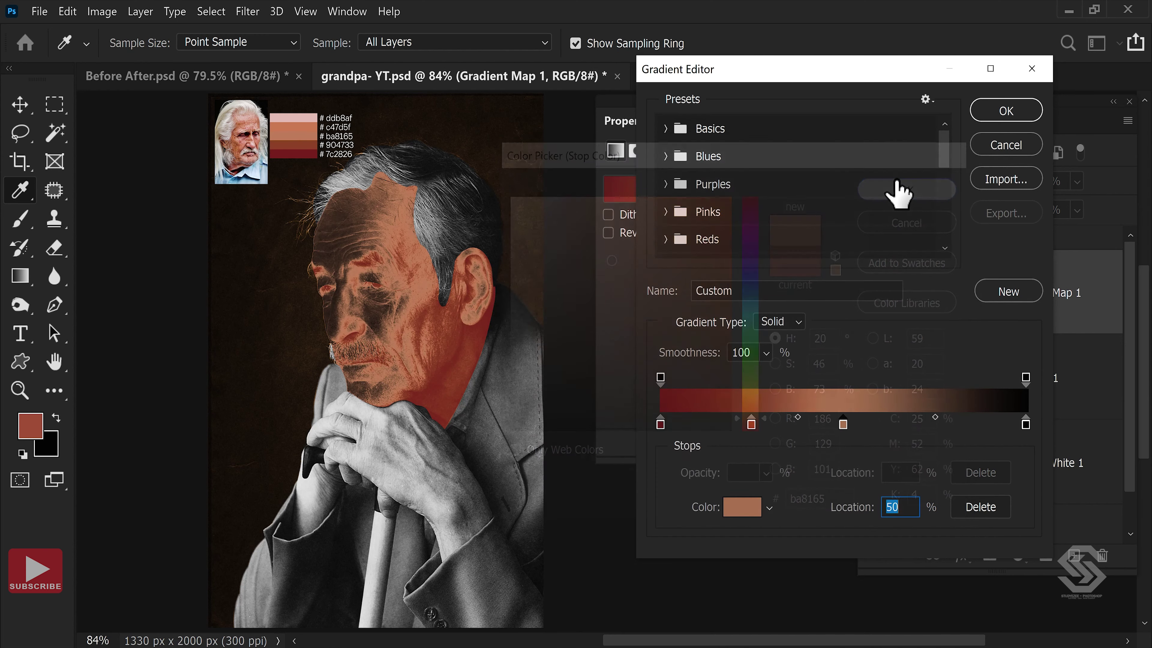
Add a c47d5f stop at 75% and change the end stop to pale pink ddb8af.
left_click(927, 423)
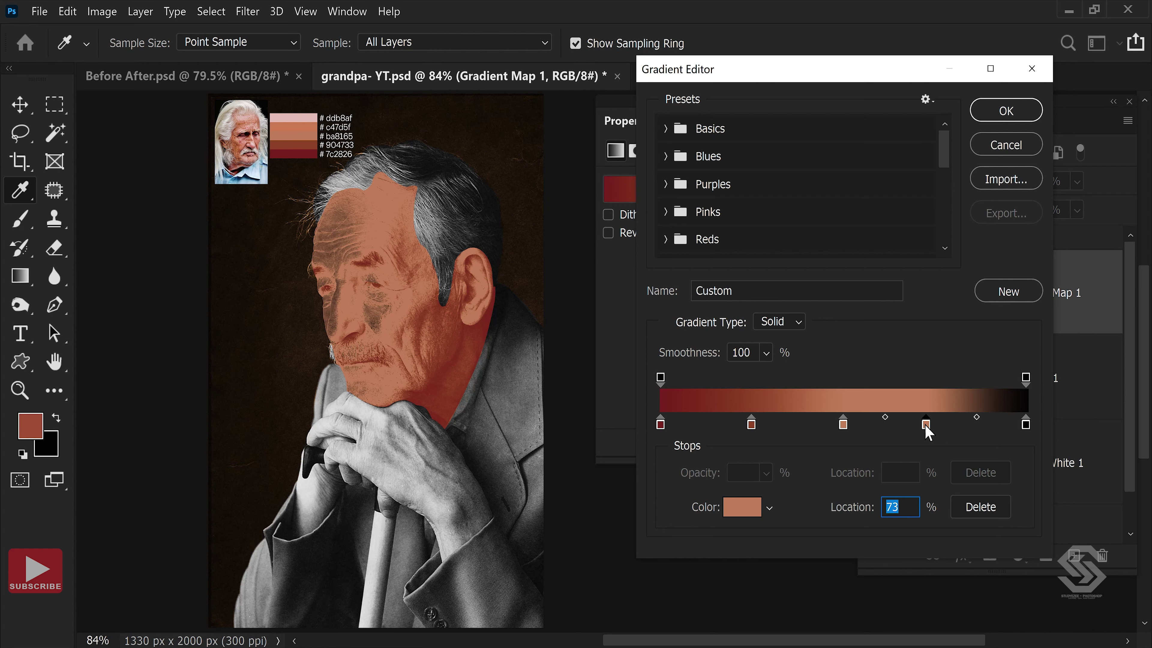
left_click_drag(928, 430, 939, 433)
double_click(902, 510)
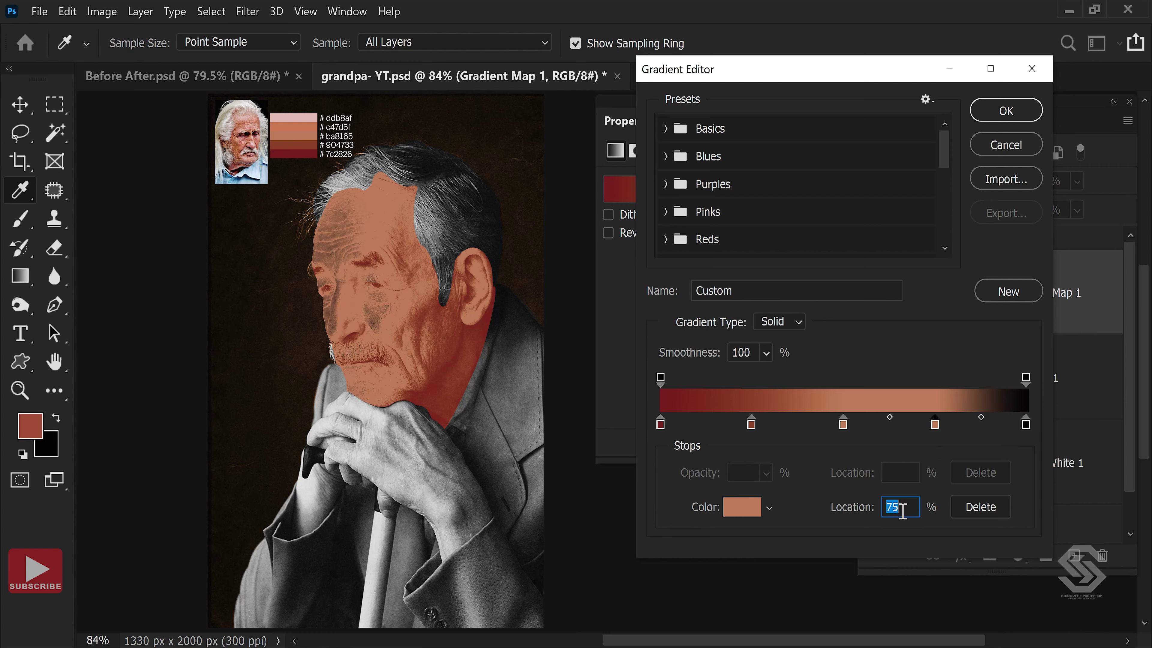
left_click(736, 511)
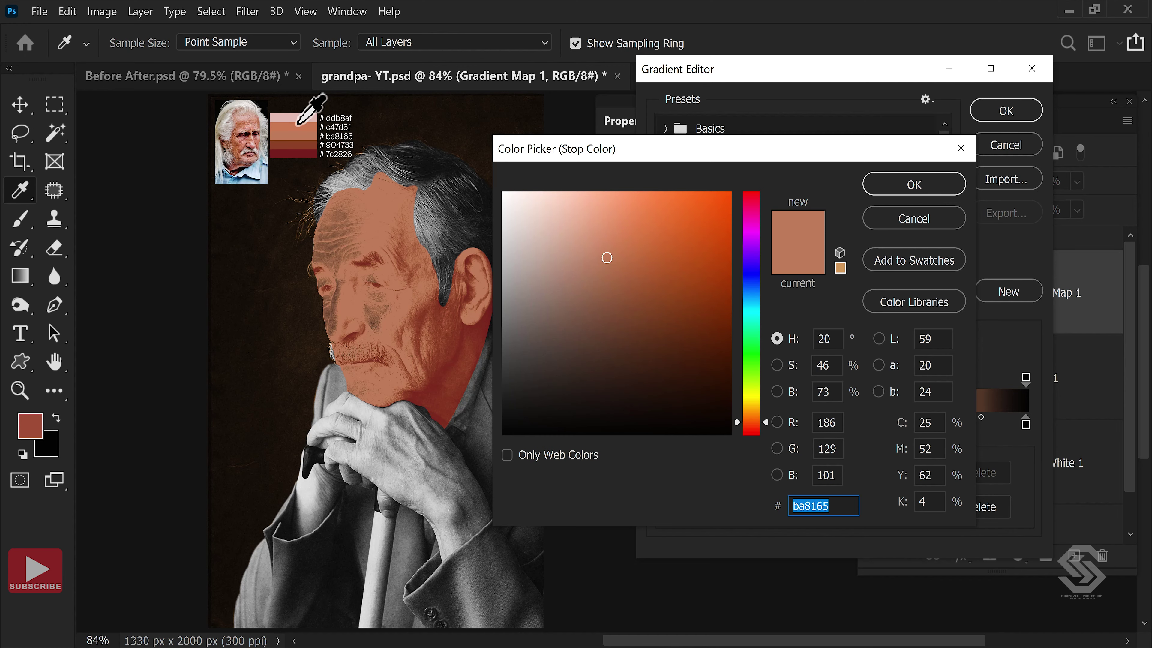
left_click(299, 127)
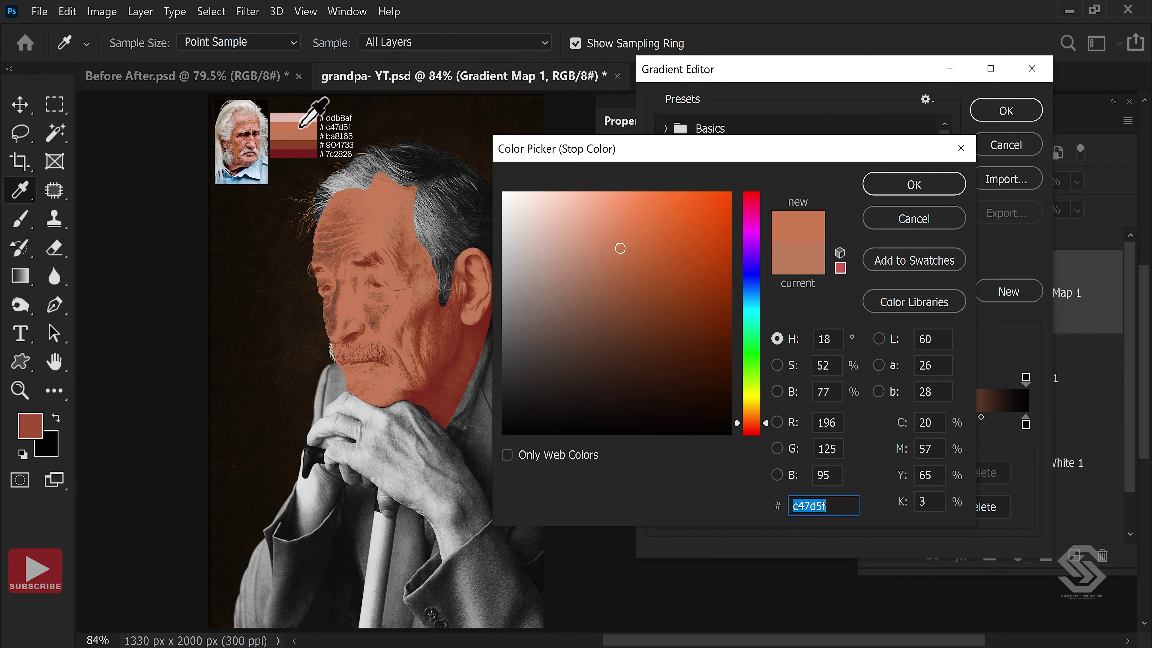
left_click(914, 184)
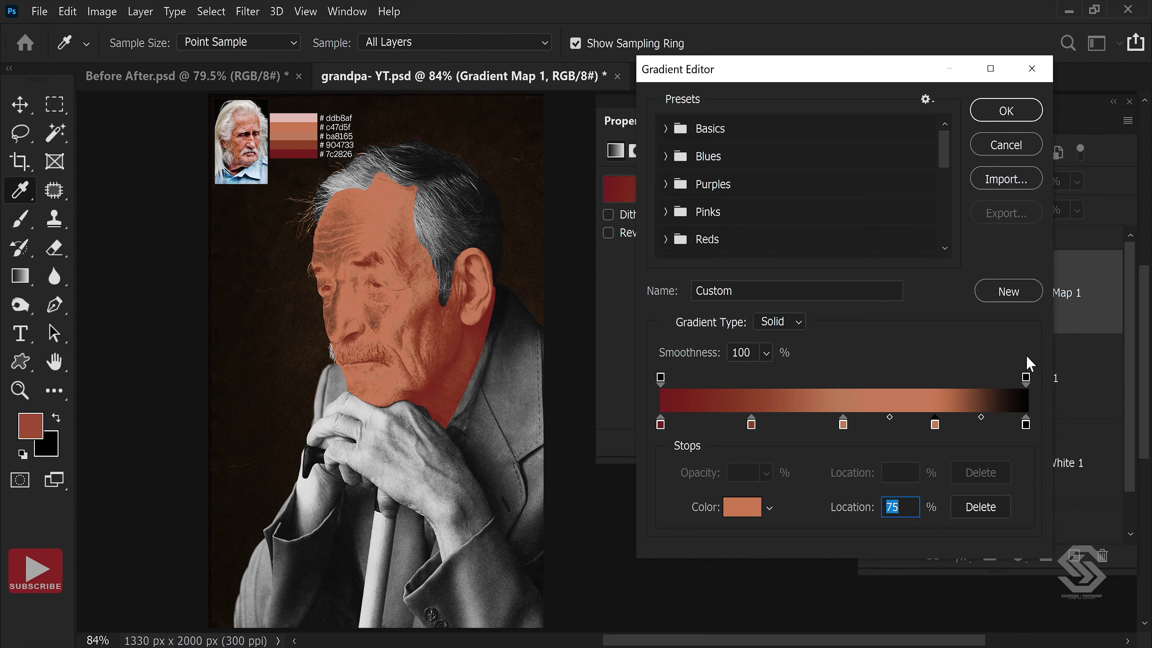
left_click(1026, 425)
left_click(732, 511)
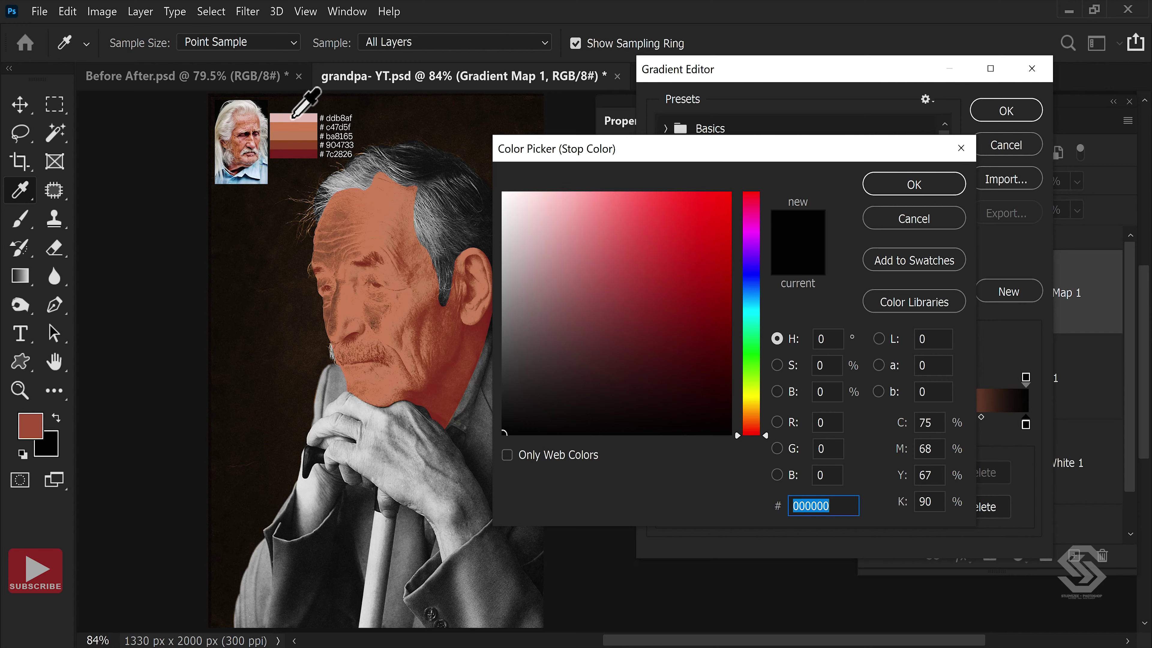
left_click(292, 118)
left_click(907, 185)
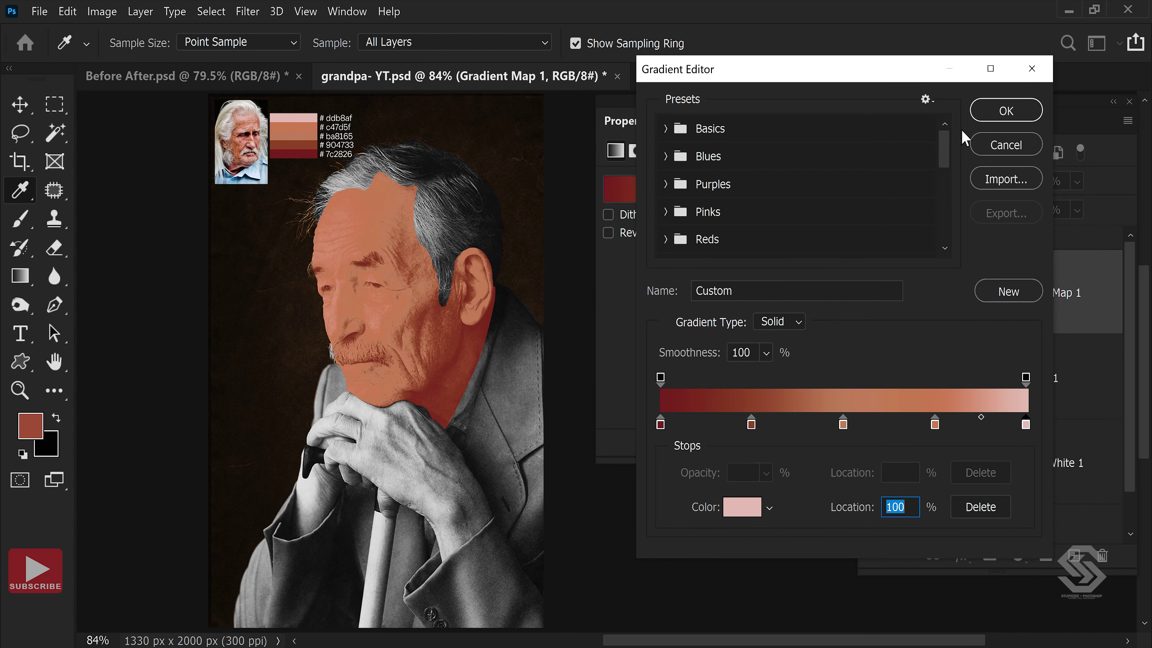
Keep the gradient changes and hide the Shades for Skin reference group.
left_click(998, 110)
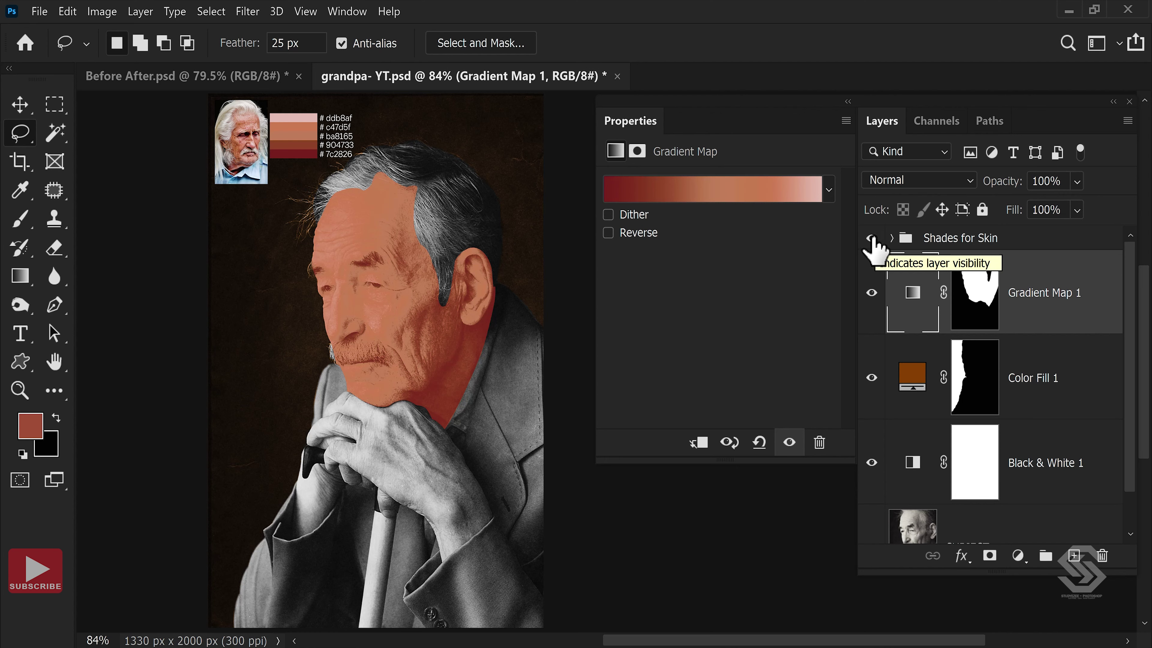
left_click(963, 239)
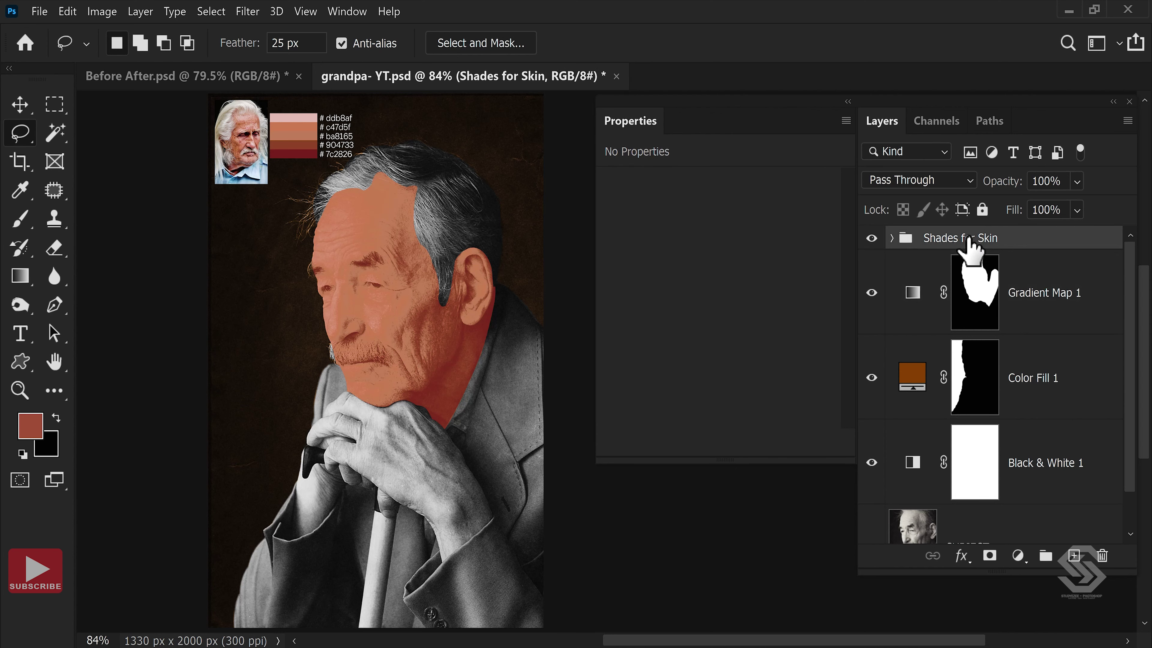
left_click(871, 238)
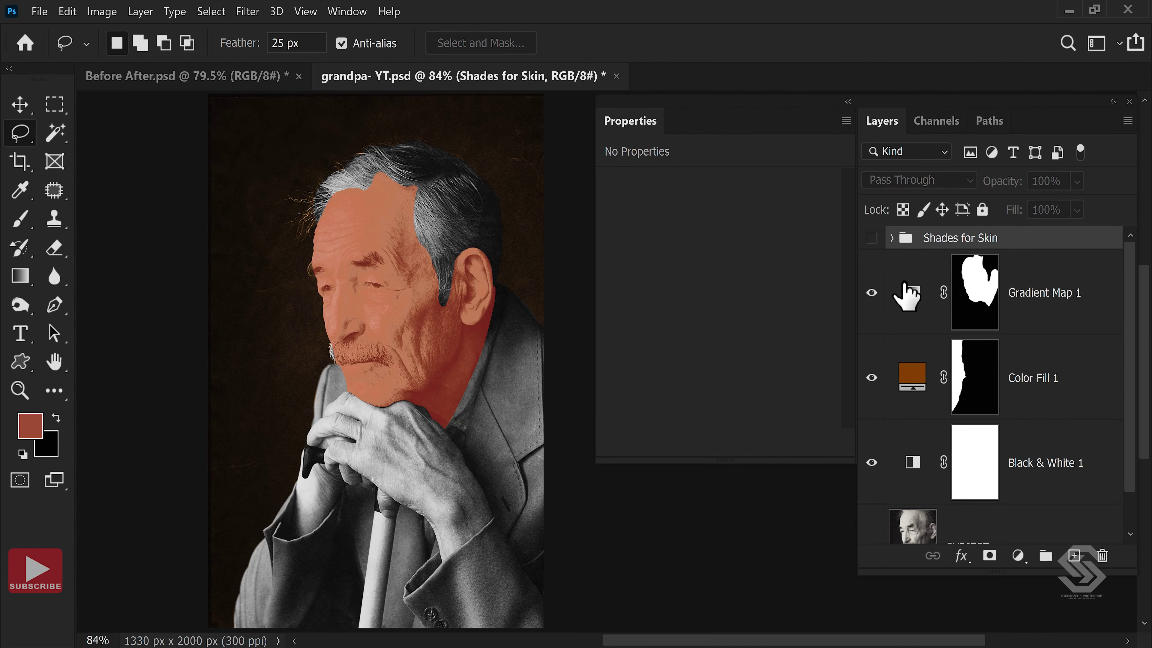
Switch the Gradient Map 1 skin layer to Color blend mode.
left_click(1045, 294)
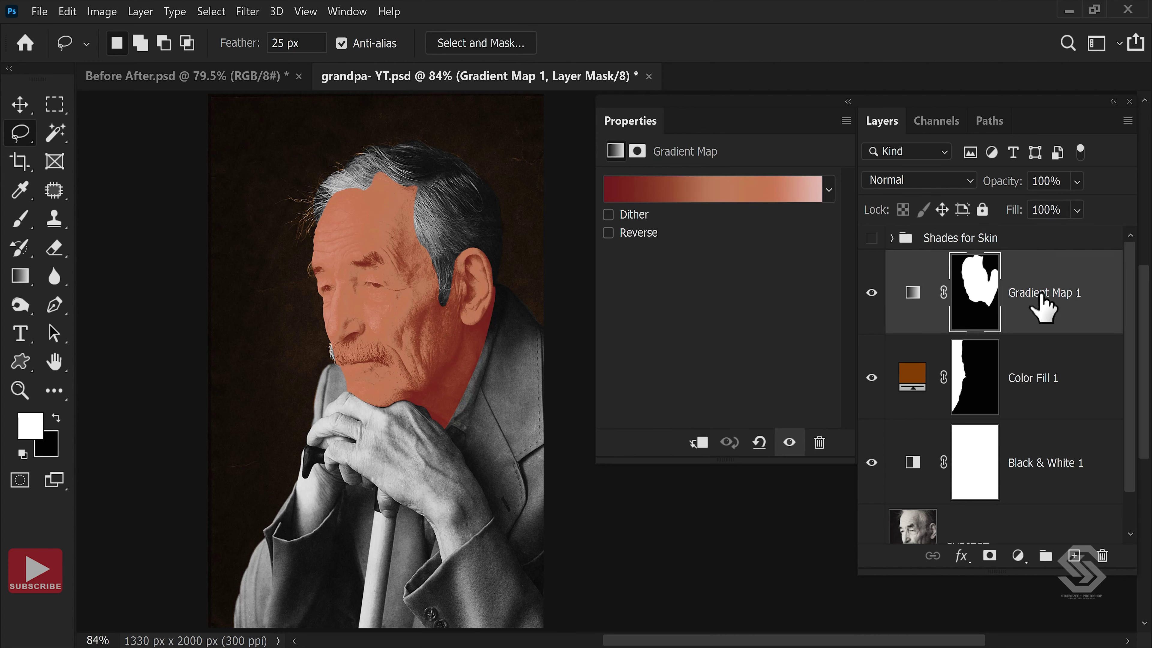
left_click(919, 181)
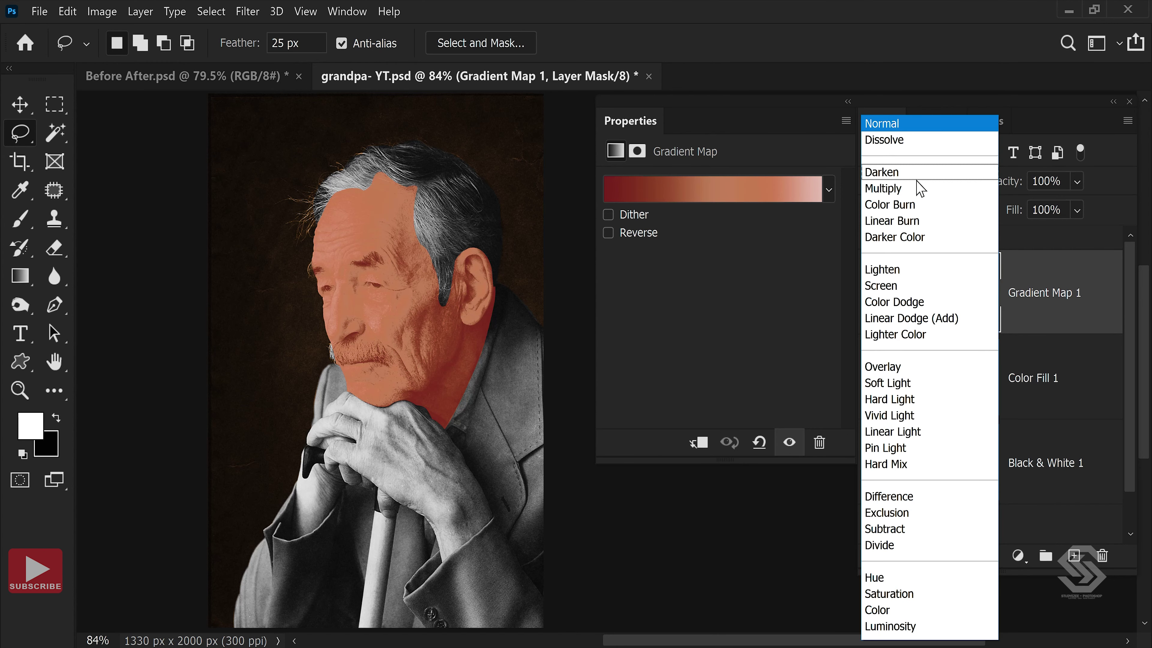
left_click(912, 611)
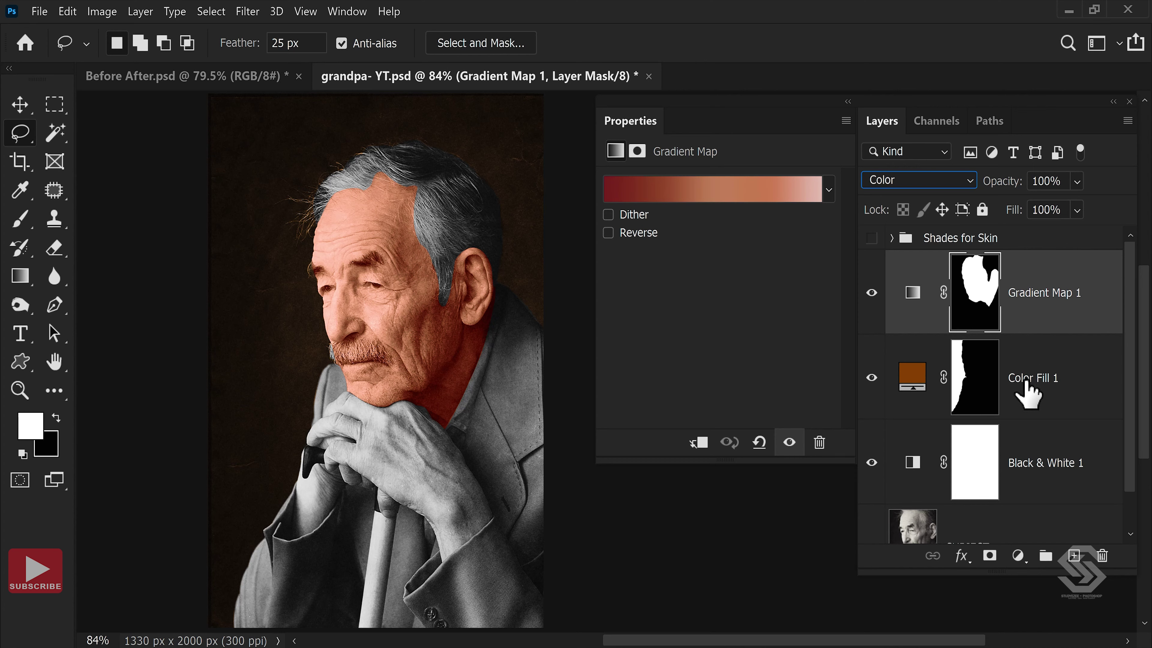
double_click(1027, 383)
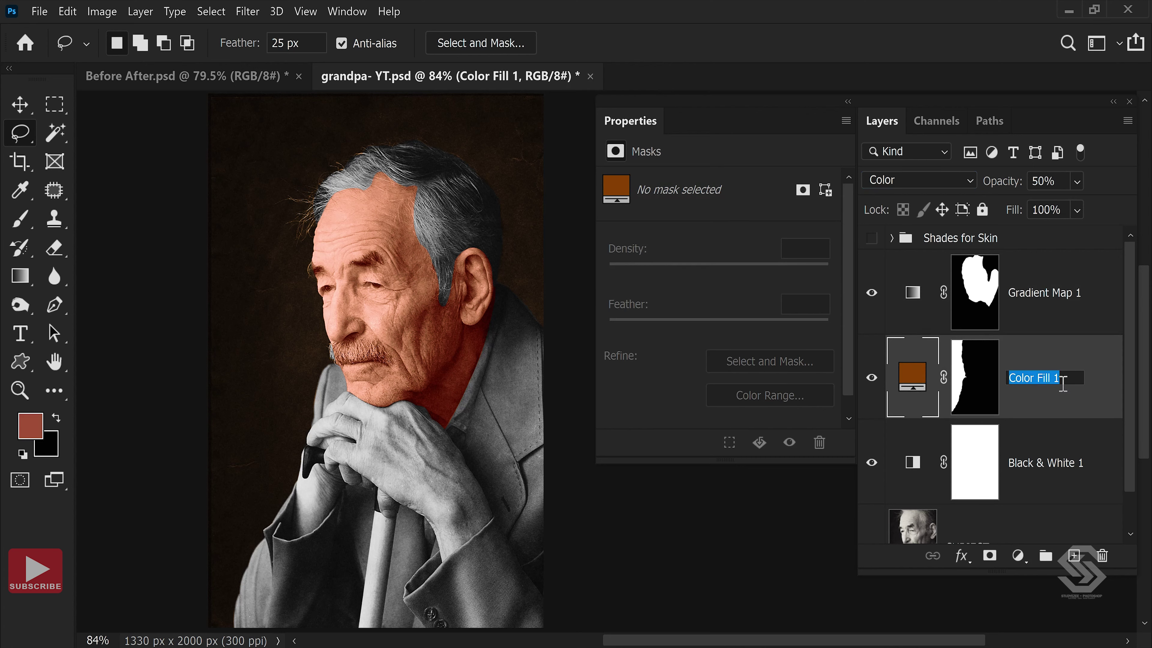
Rename Color Fill 1 to BG and Gradient Map 1 to FACE.
type("BG")
key("Return")
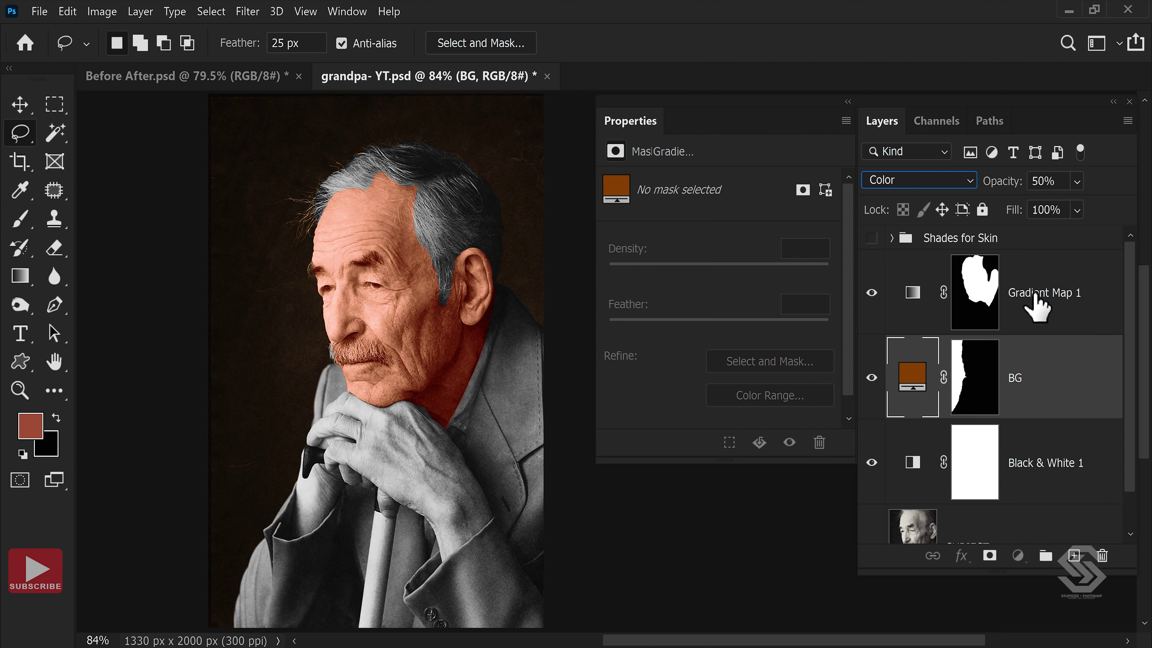
double_click(1036, 297)
type("FACE")
key("Return")
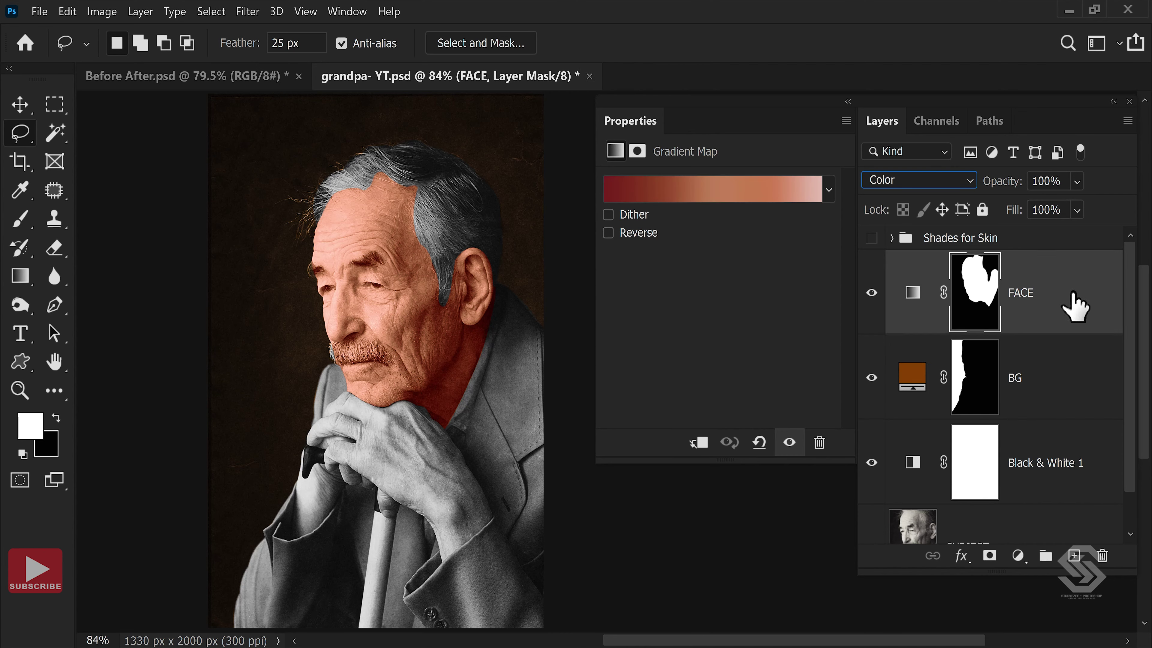
In FACE's Blending Options, split the Underlying Layer dark slider to 33/78.
right_click(1074, 307)
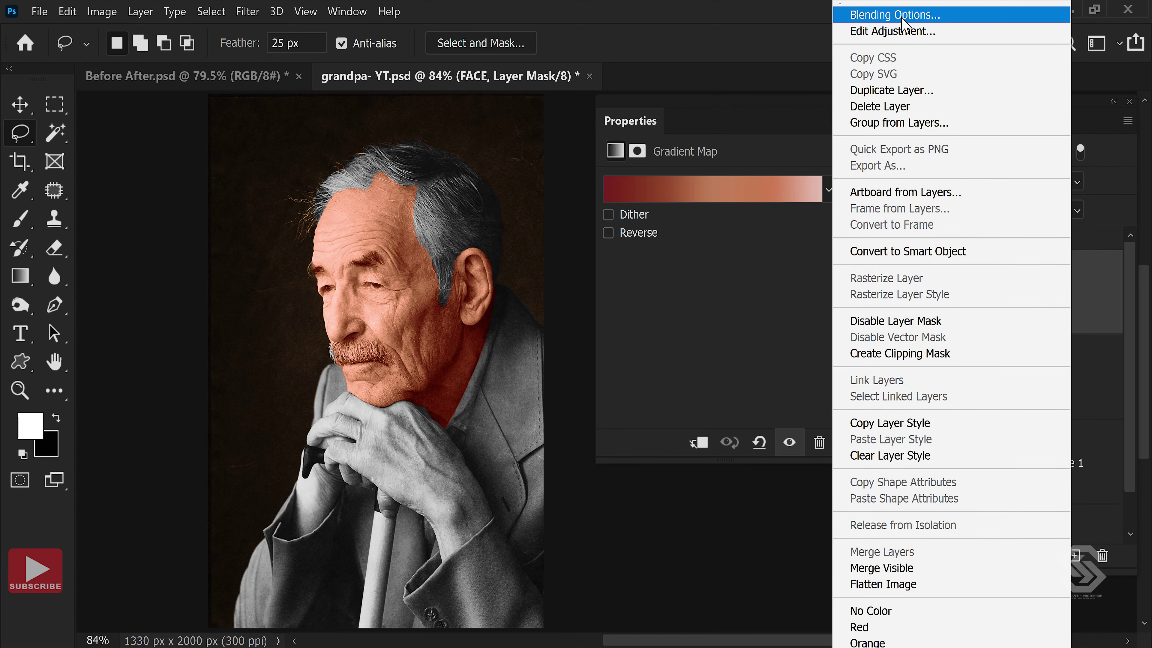
left_click(912, 12)
mouse_move(809, 136)
left_mouse_down()
mouse_move(893, 77)
mouse_move(913, 78)
left_mouse_up()
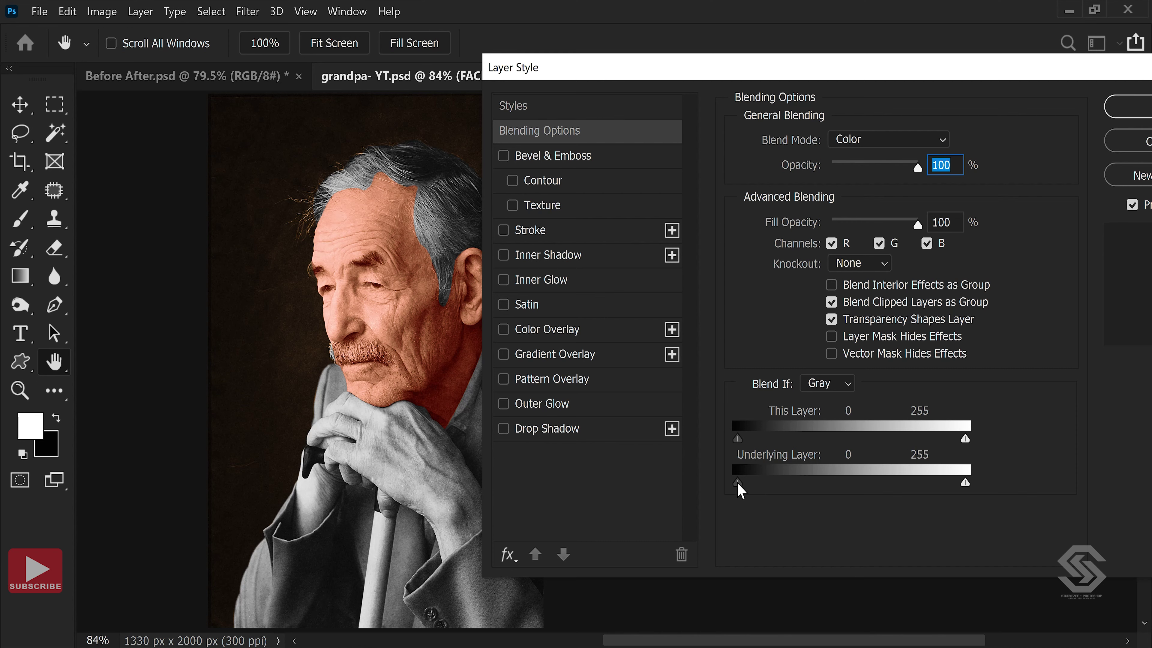
left_click_drag(738, 484, 760, 484)
left_click(767, 482, "alt")
left_click_drag(769, 484, 792, 489)
Set the Underlying Layer highlight slider to 154/201, compare the preview, and accept.
left_click_drag(945, 492, 909, 496)
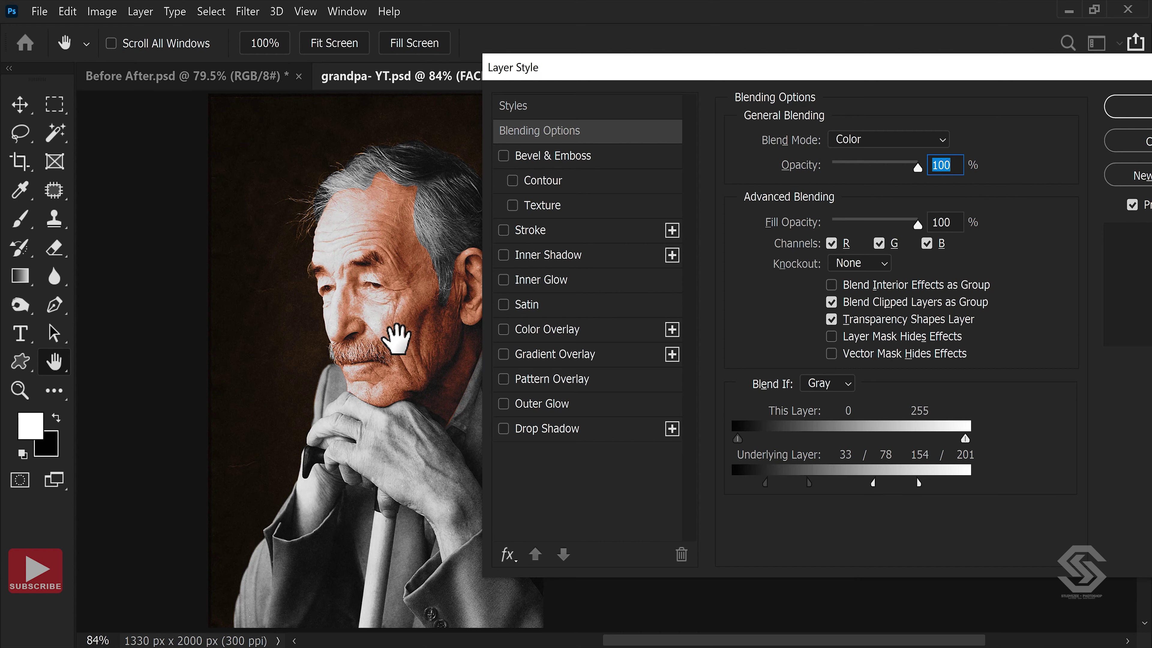
left_click(1135, 208)
left_click(1135, 208)
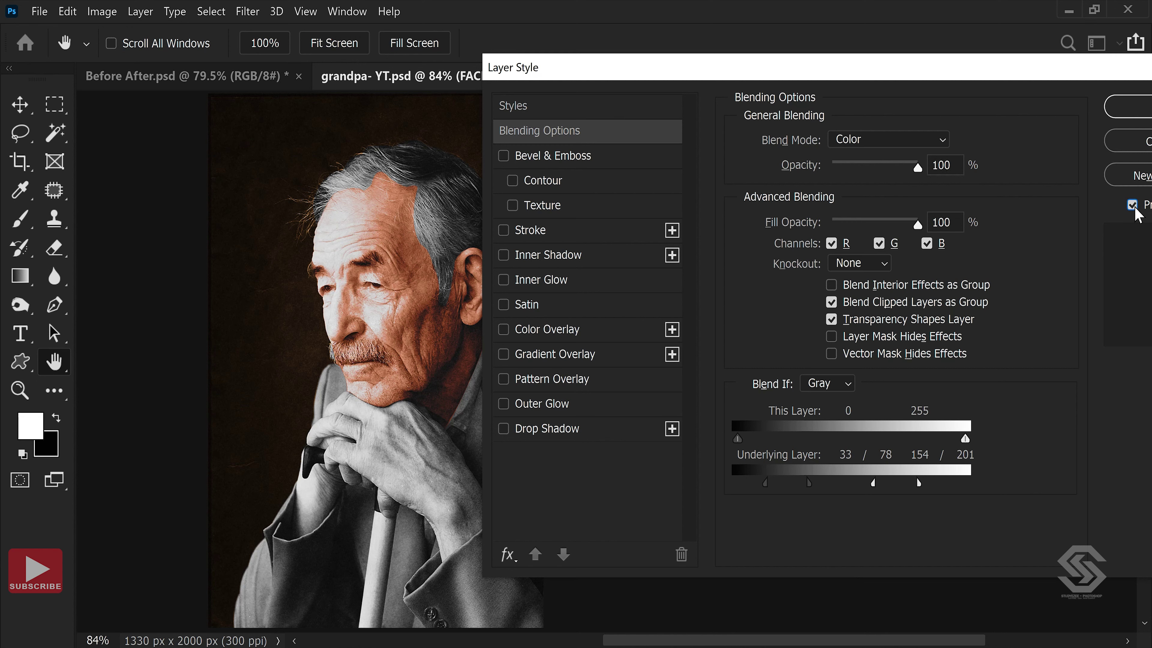
left_click(1135, 208)
left_click(1135, 208)
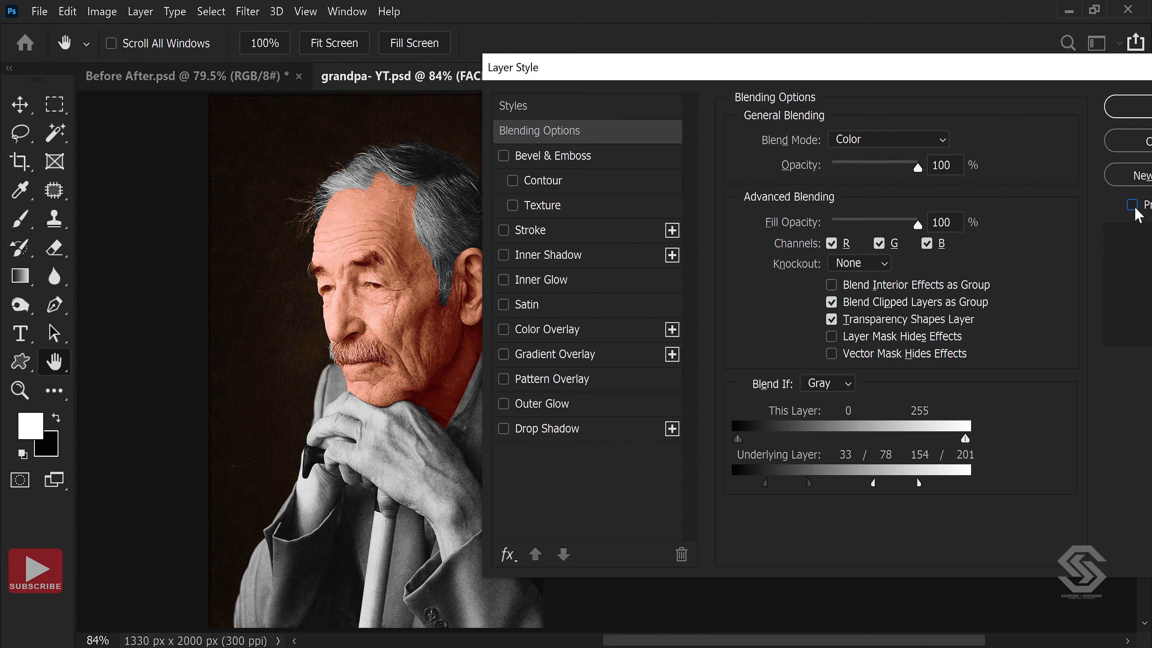
left_click(1128, 107)
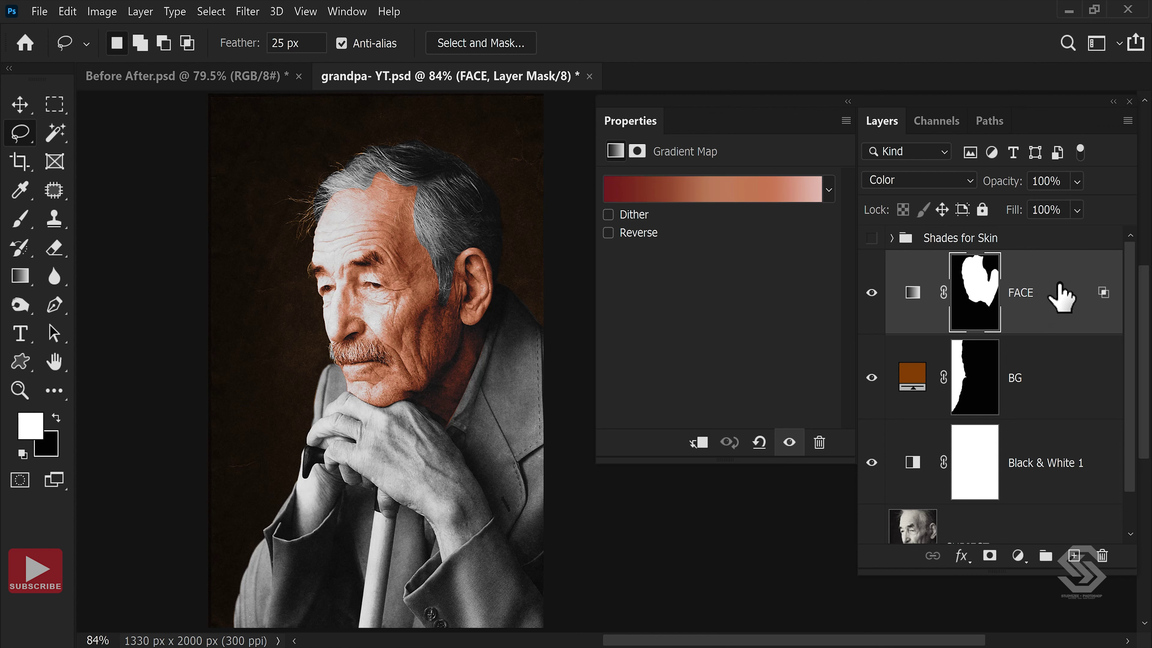
Duplicate FACE as the HAND layer and fill its mask with black.
key("ctrl+2")
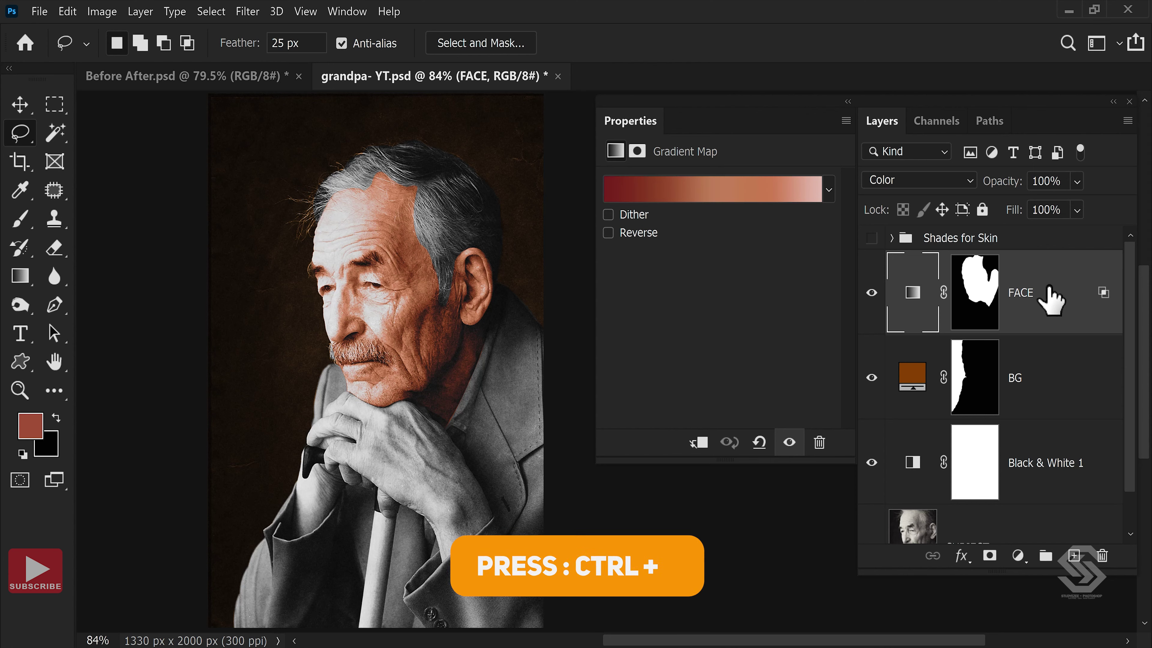
key("ctrl+j")
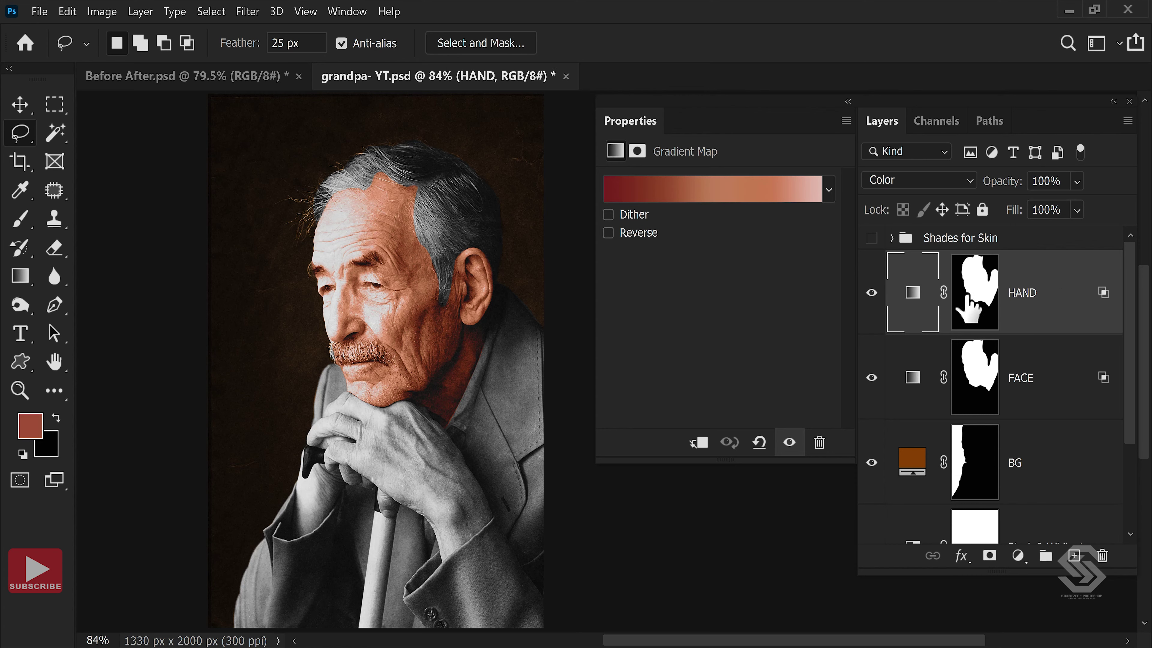
left_click(968, 304)
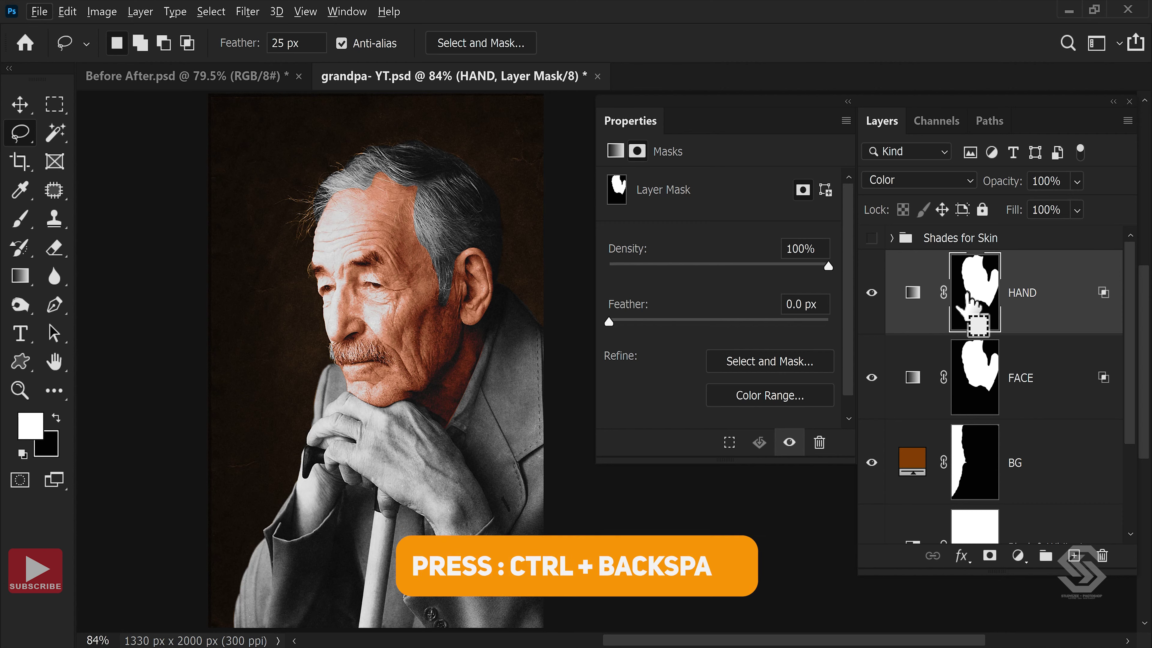
key("ctrl+BackSpace")
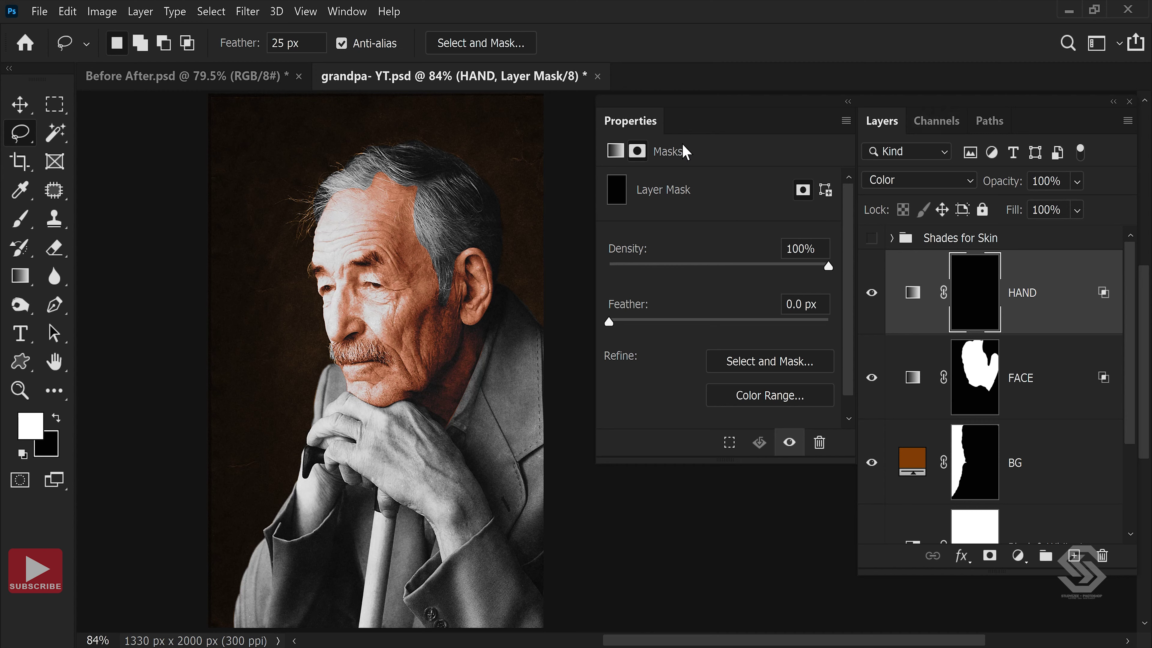
Load the saved Hand channel as a selection.
left_click(212, 11)
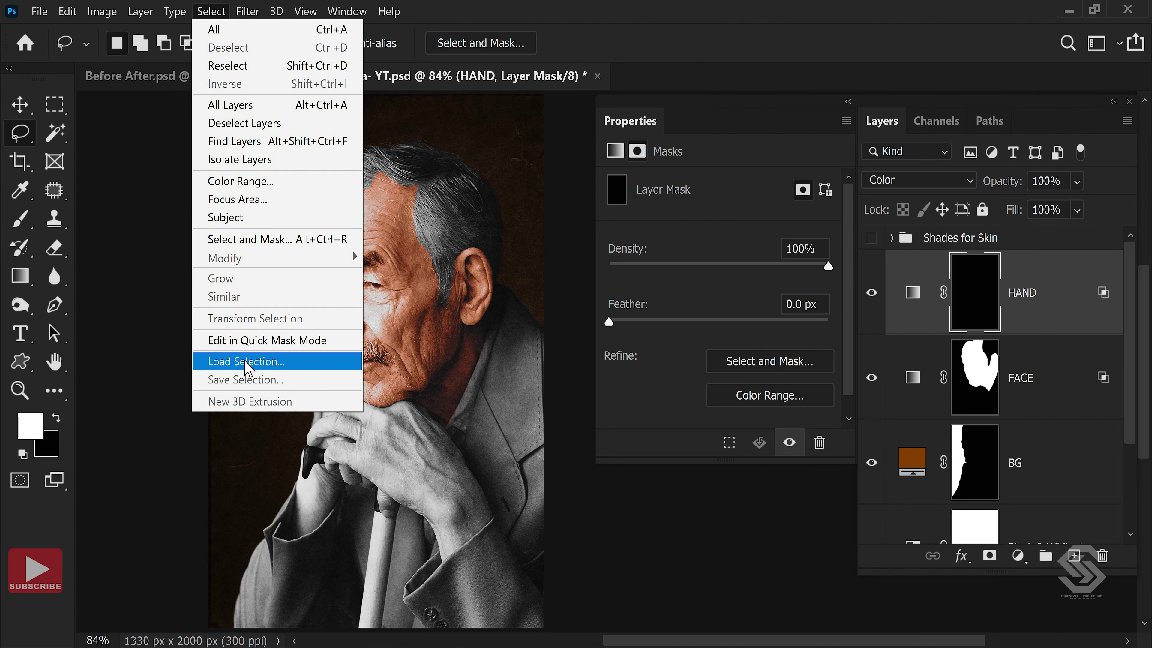
left_click(247, 362)
left_click(809, 188)
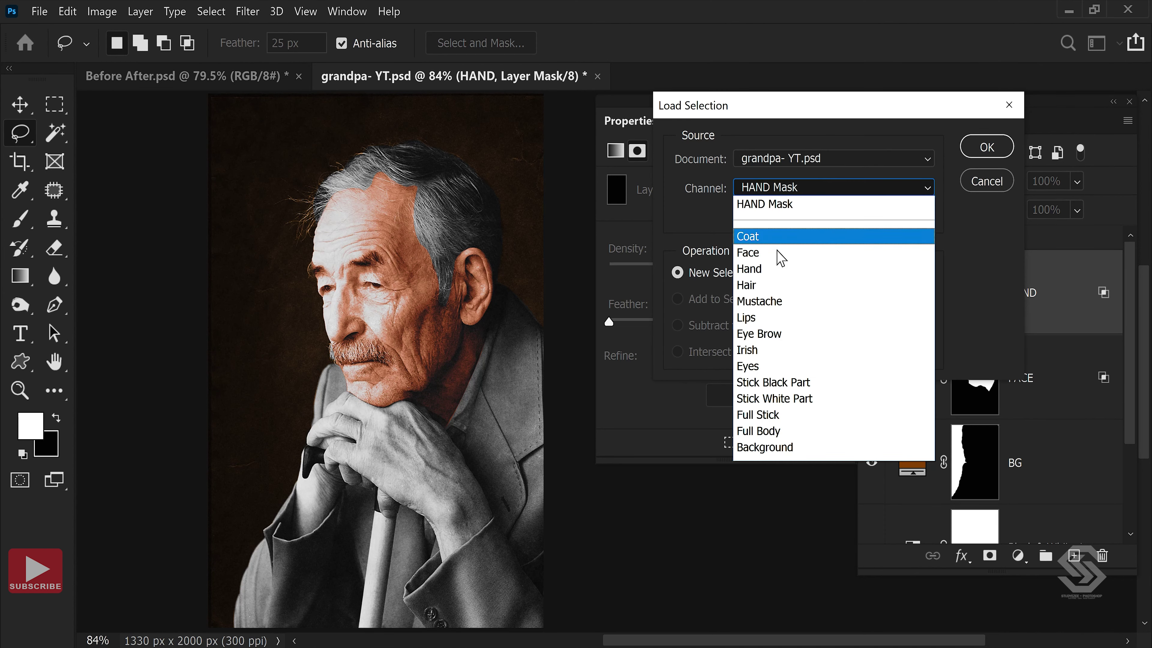
left_click(767, 270)
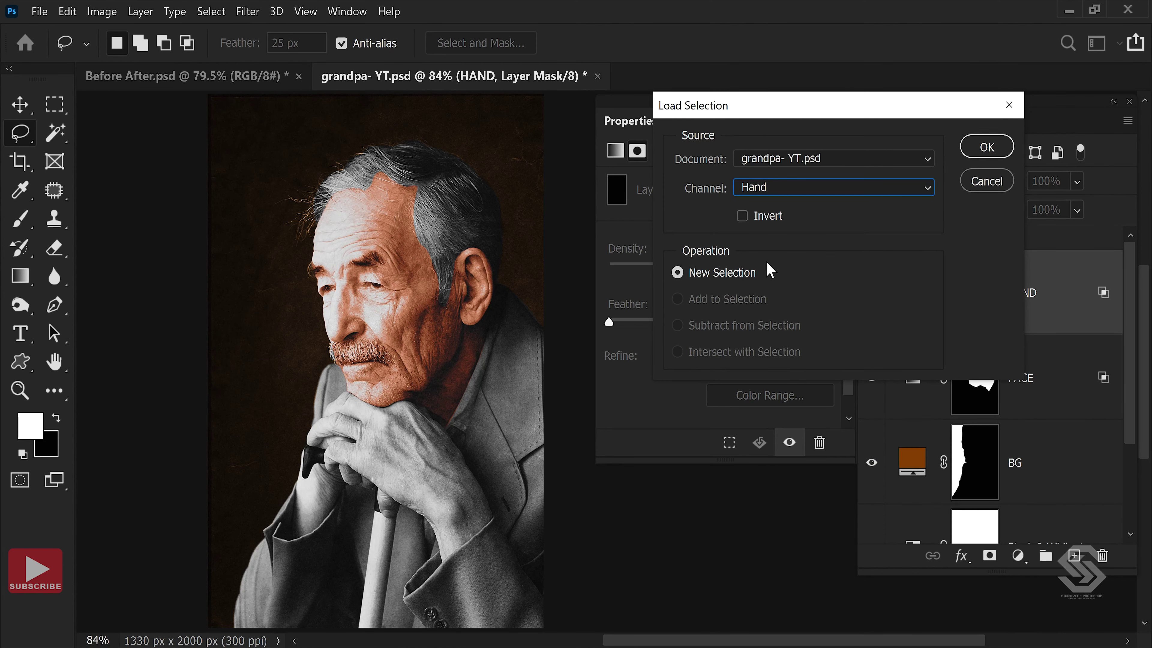
left_click(985, 157)
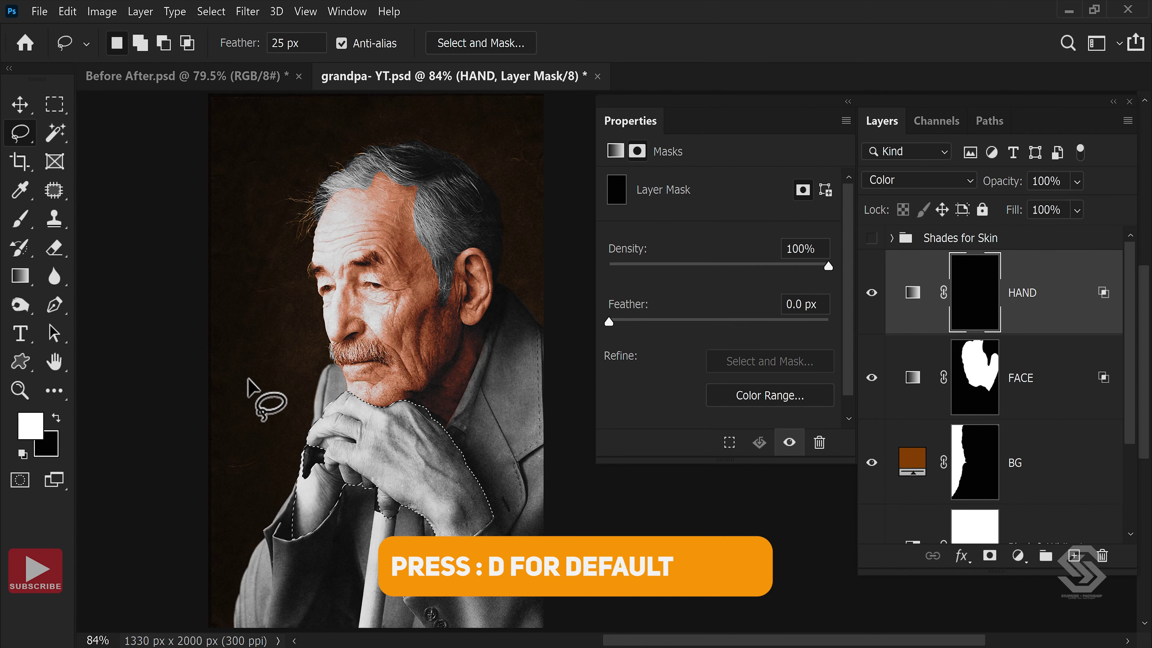
Fill the hand selection on the HAND mask with white, then deselect.
key("d")
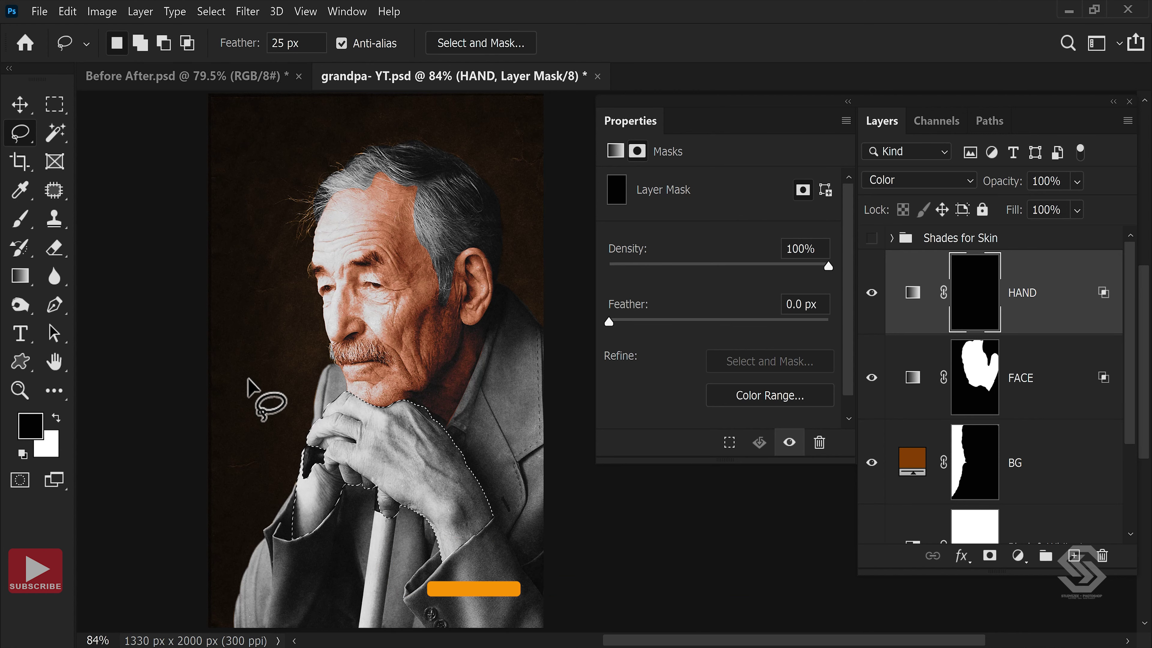
key("x")
key("x")
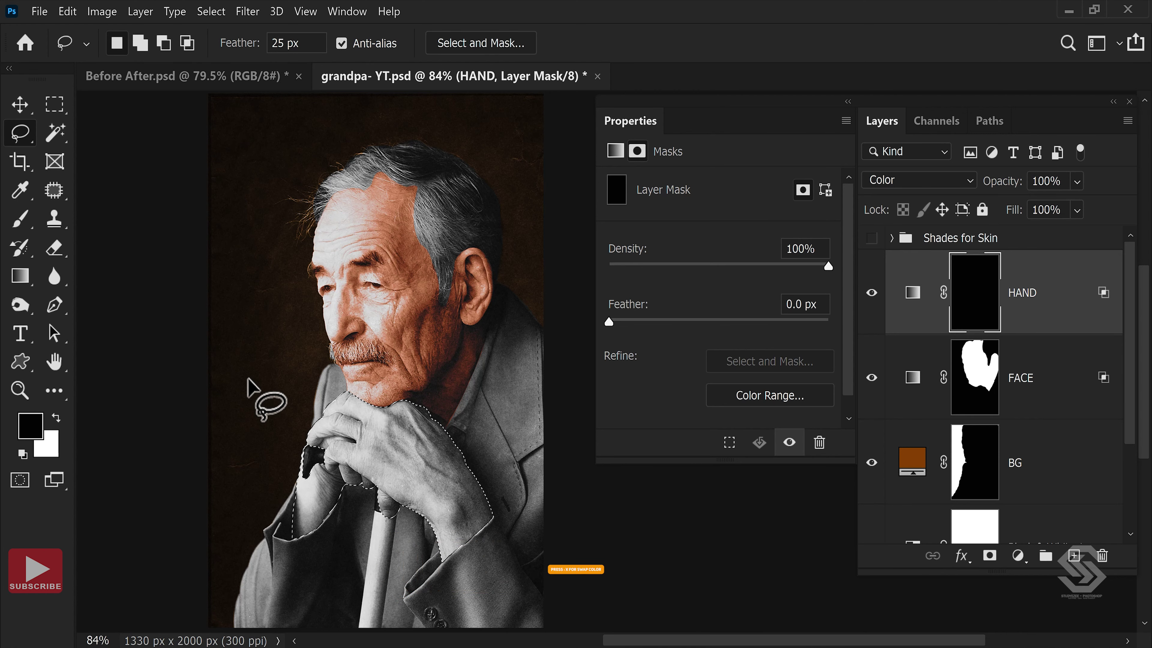
key("x")
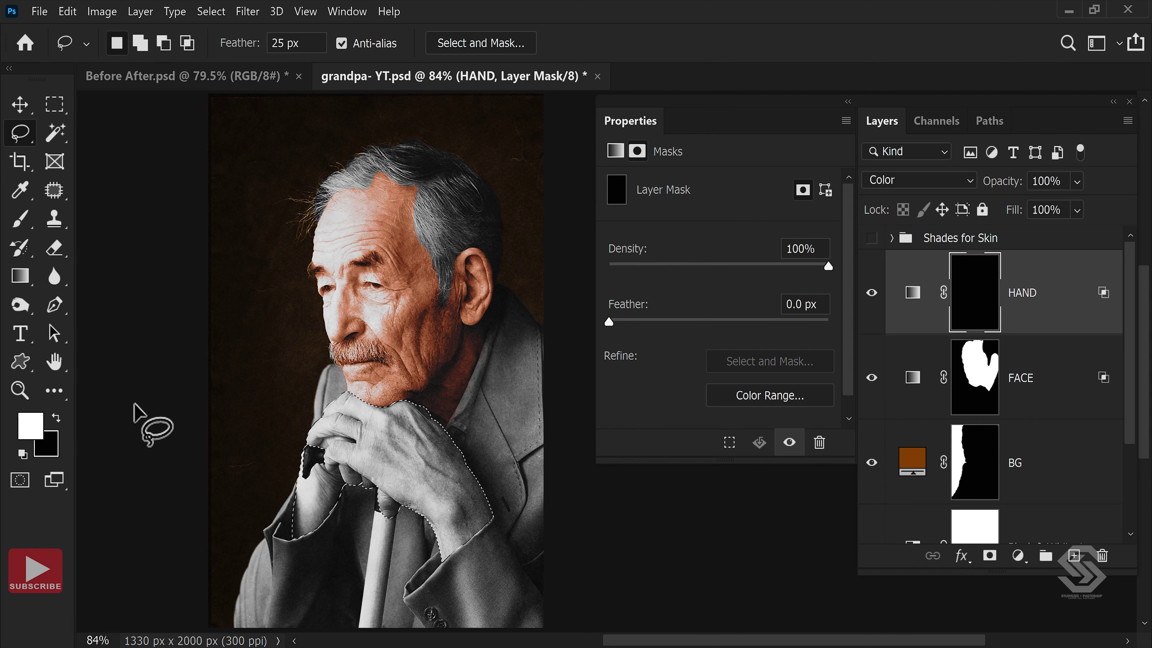
key("x")
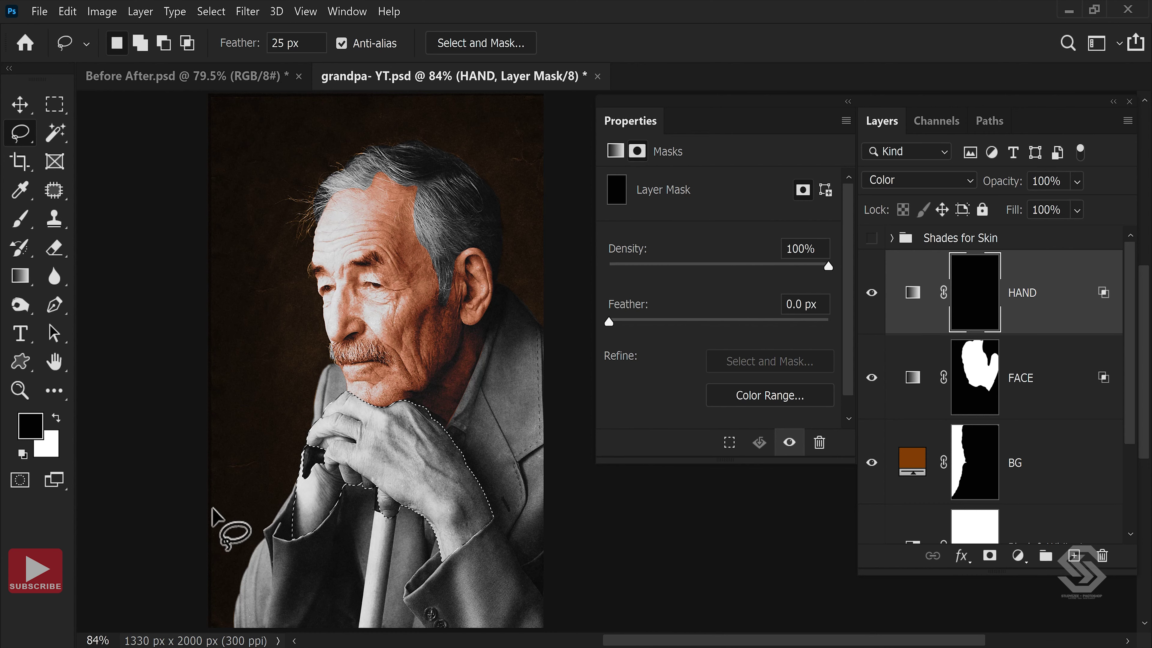
key("x")
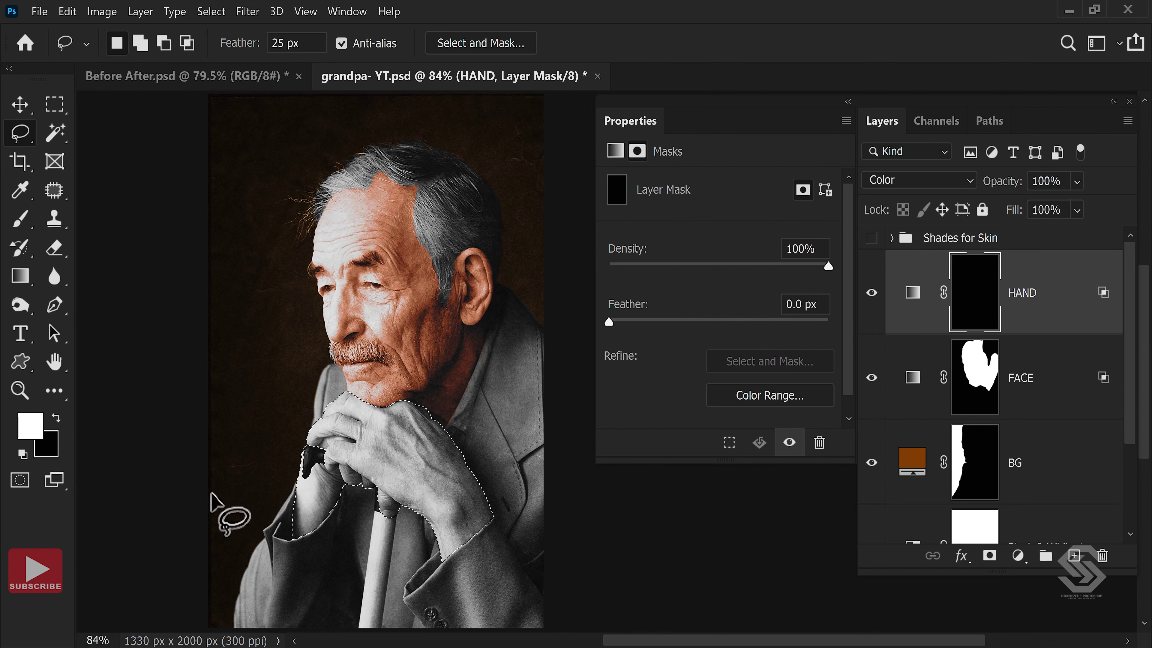
key("alt+BackSpace")
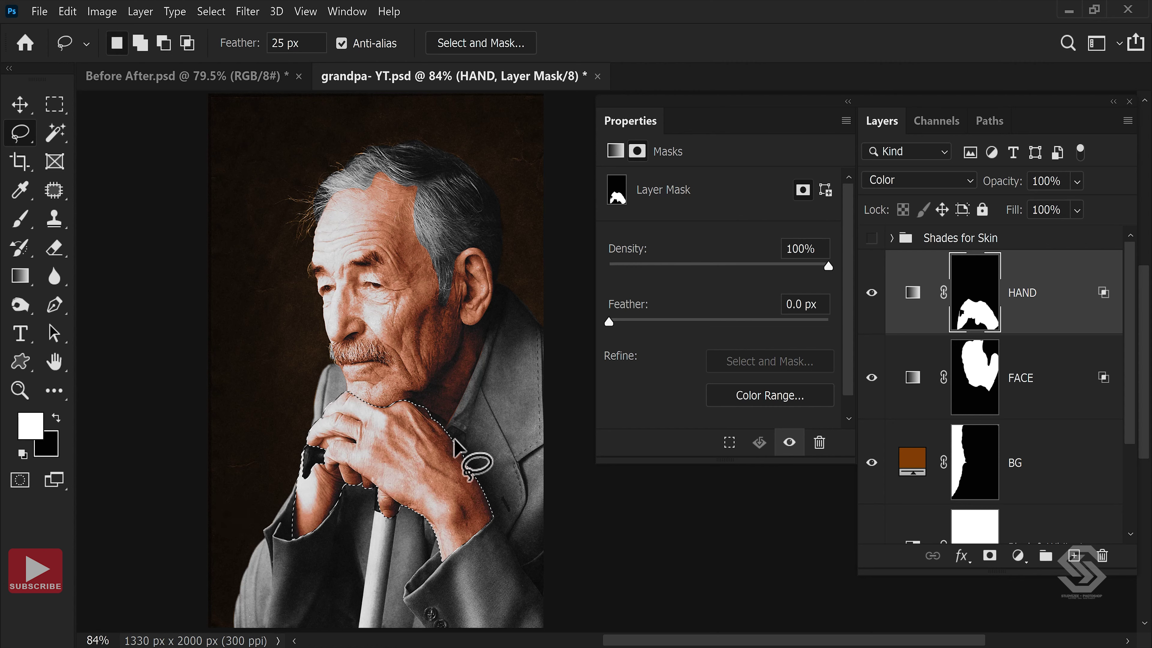
right_click(413, 442)
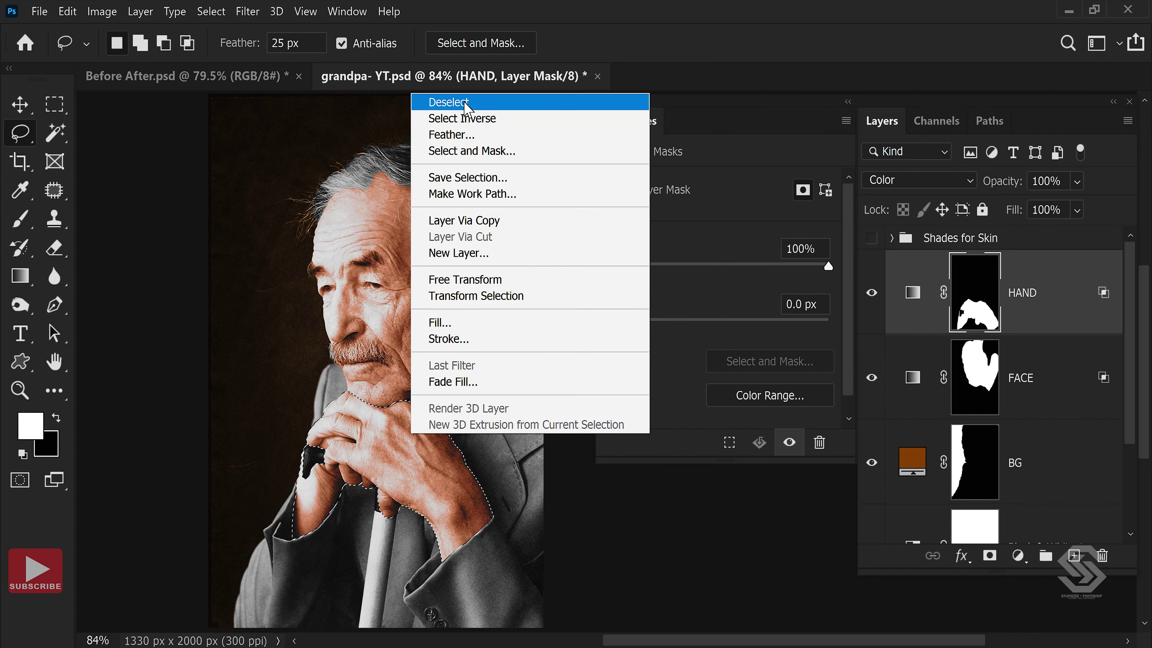
left_click(426, 104)
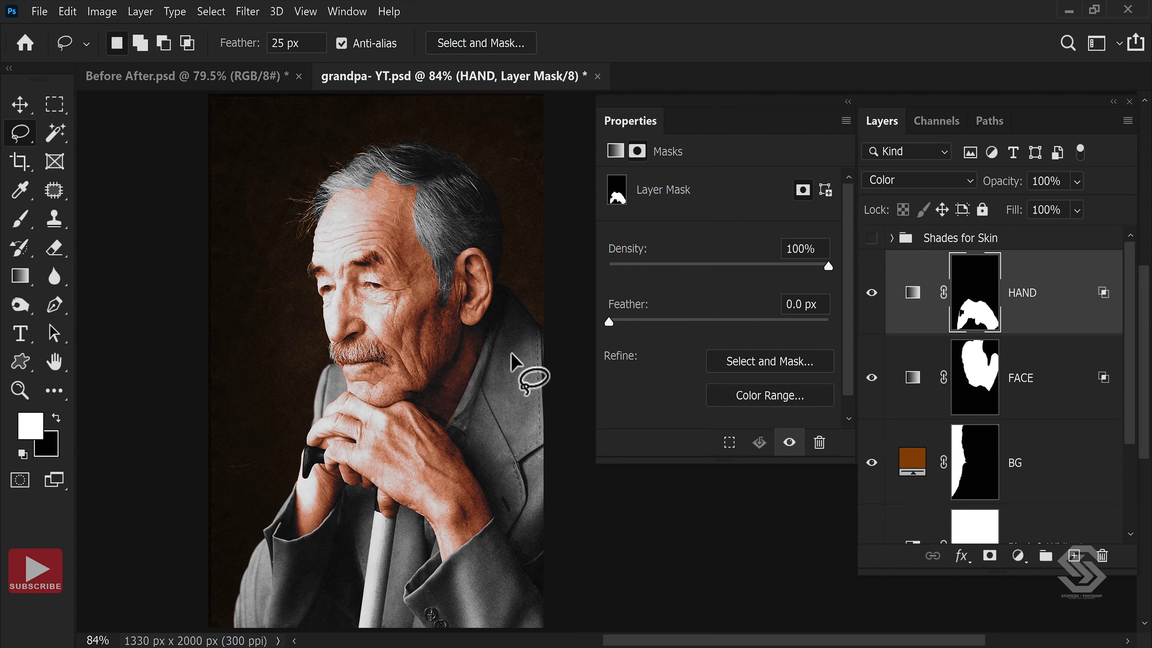
Load the saved Coat channel as a selection.
left_click(211, 12)
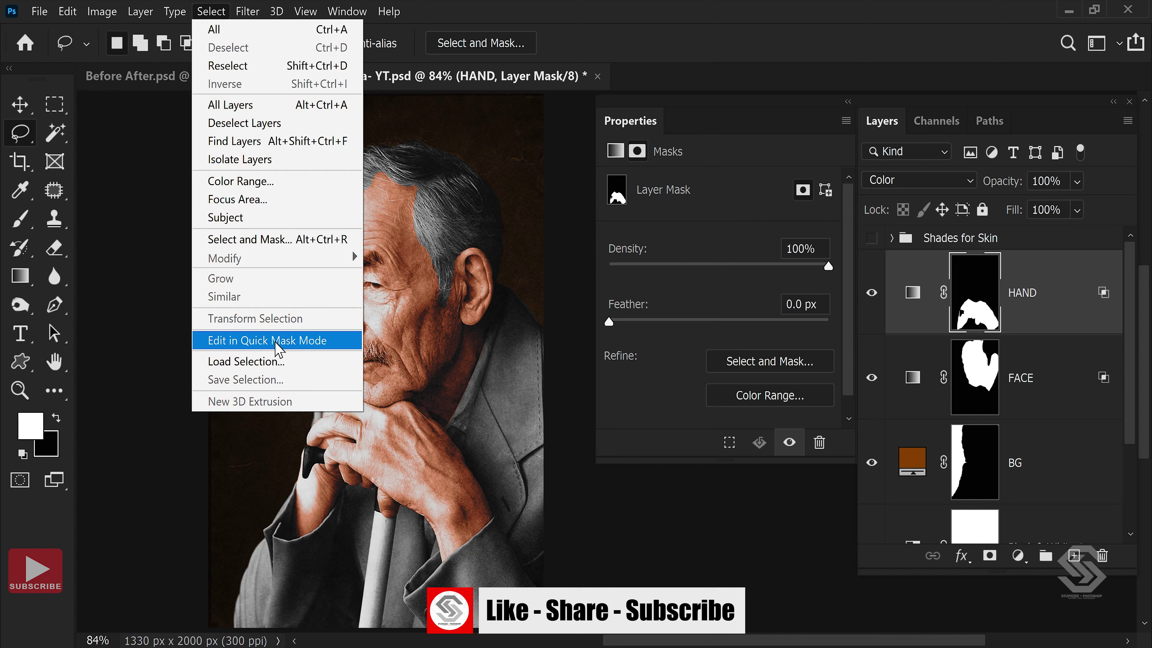
left_click(246, 362)
left_click(819, 196)
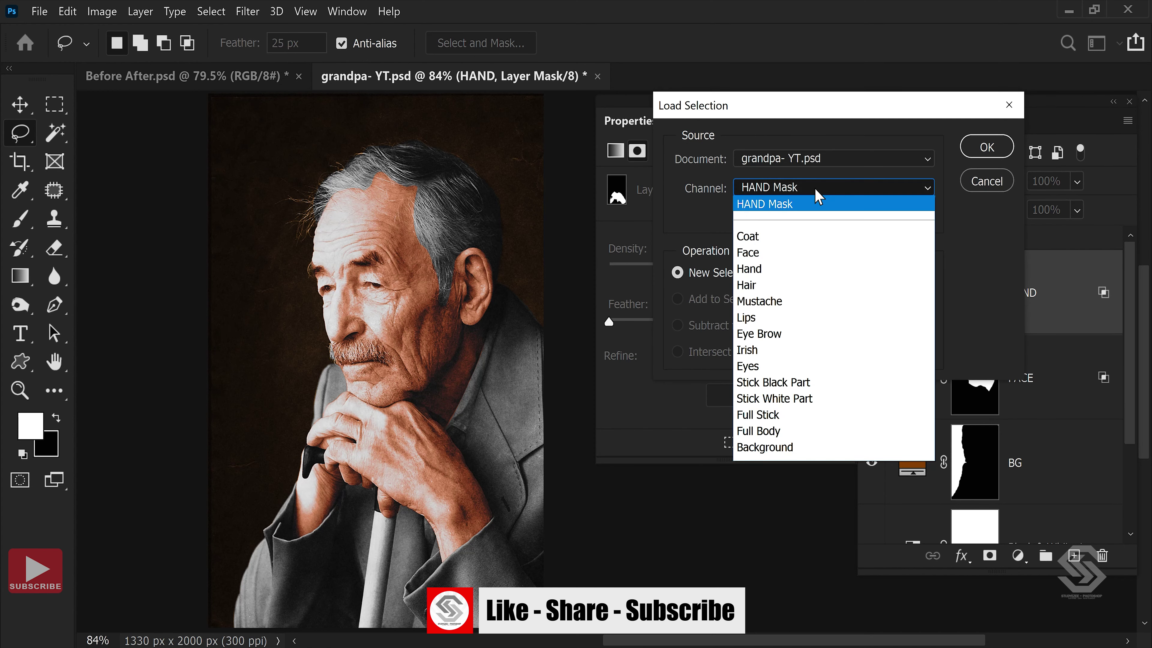
left_click(749, 237)
left_click(985, 147)
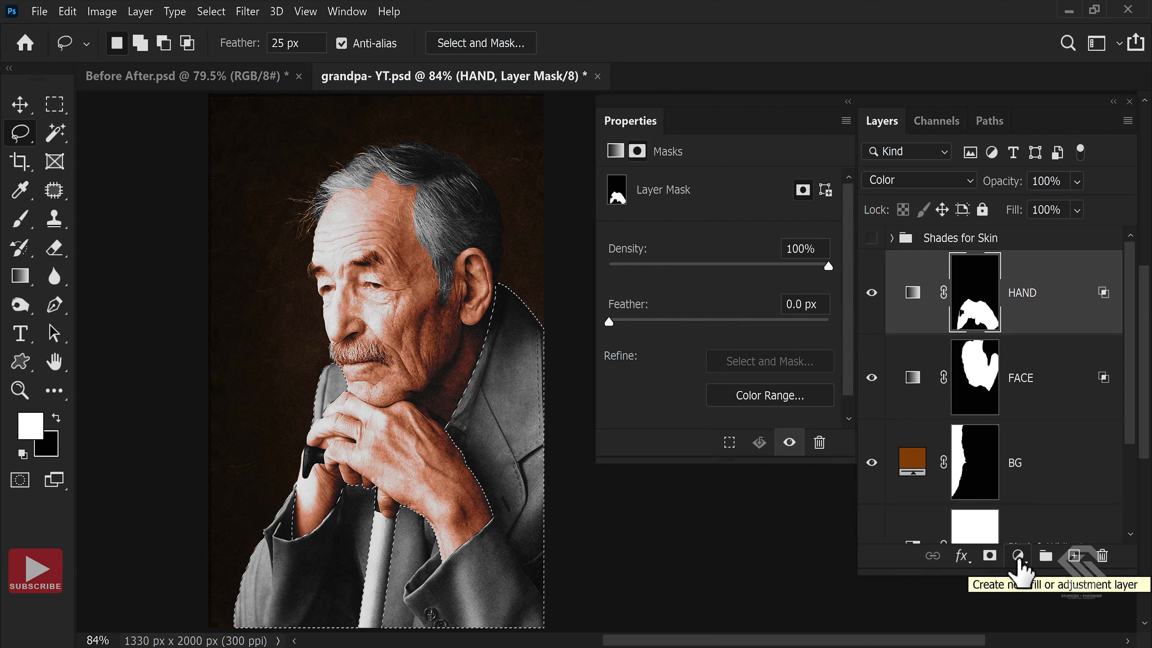
Add a navy 06152e Solid Color fill layer over the coat in Color blend mode.
left_click(1018, 564)
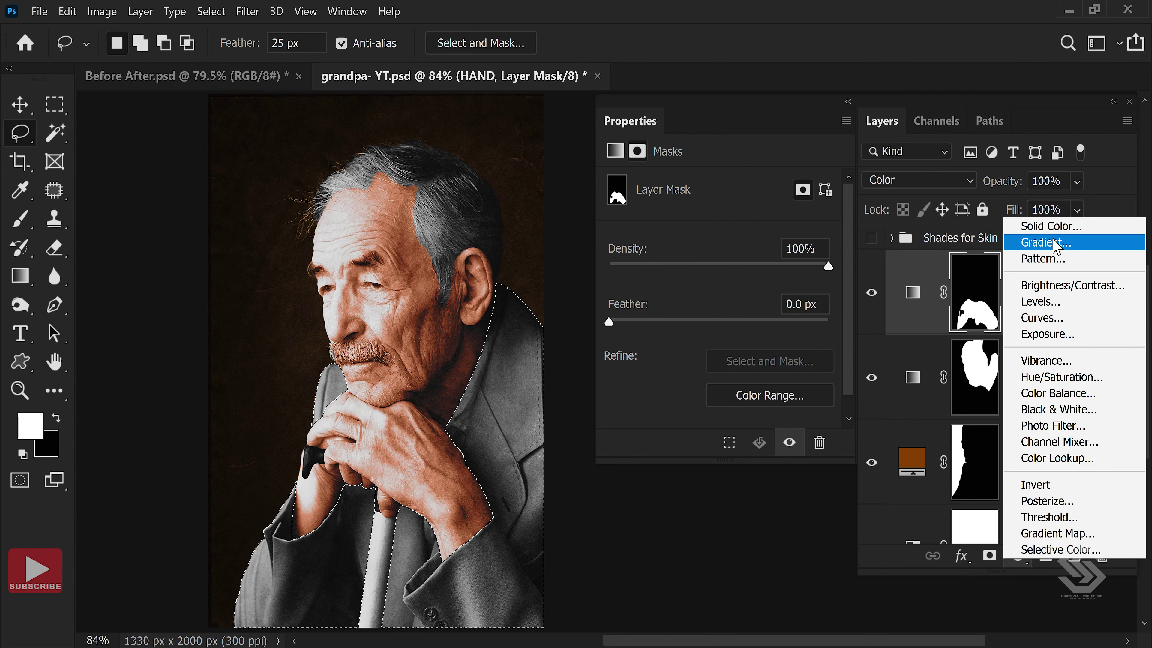
left_click(1052, 226)
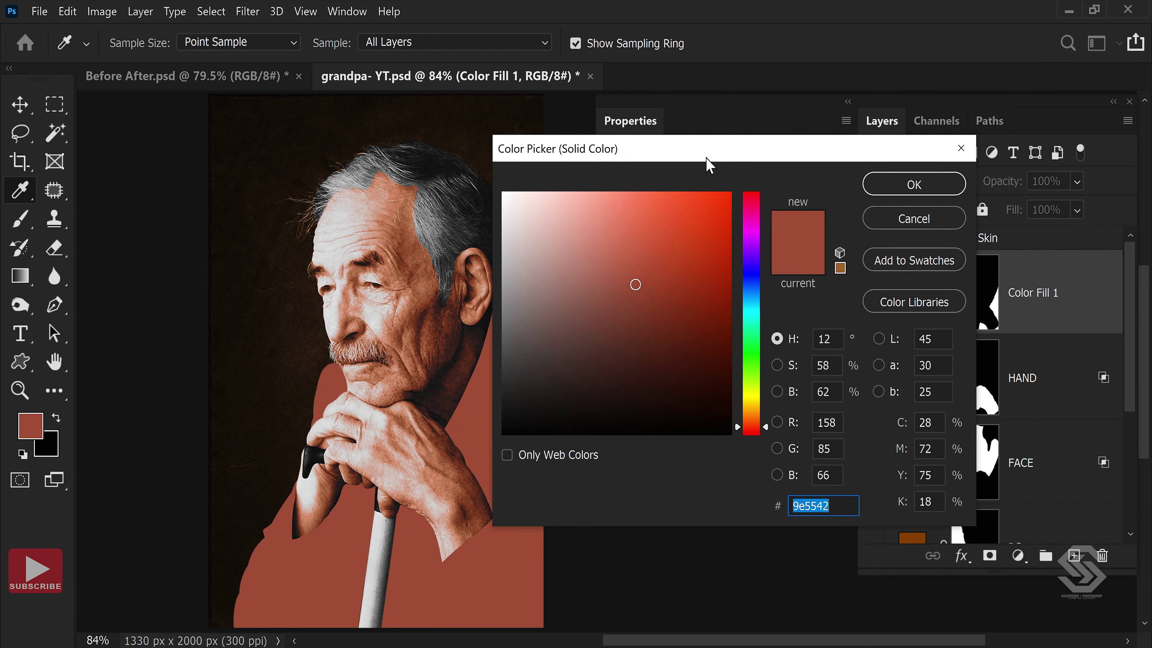
left_click_drag(710, 152, 722, 102)
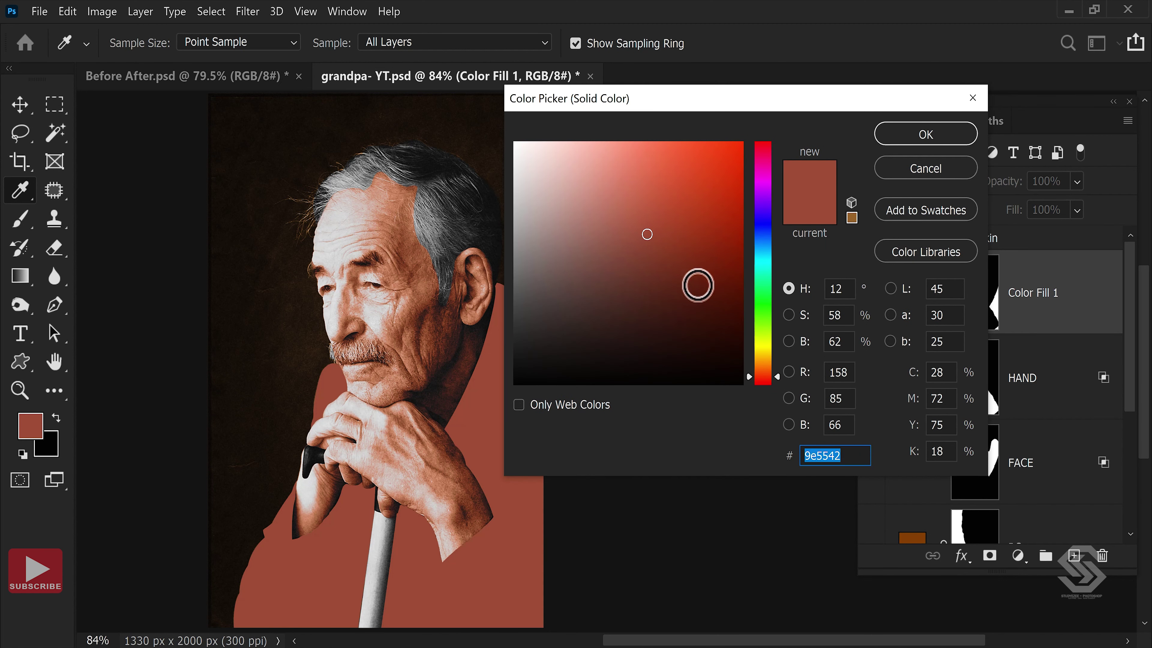
left_click(722, 304)
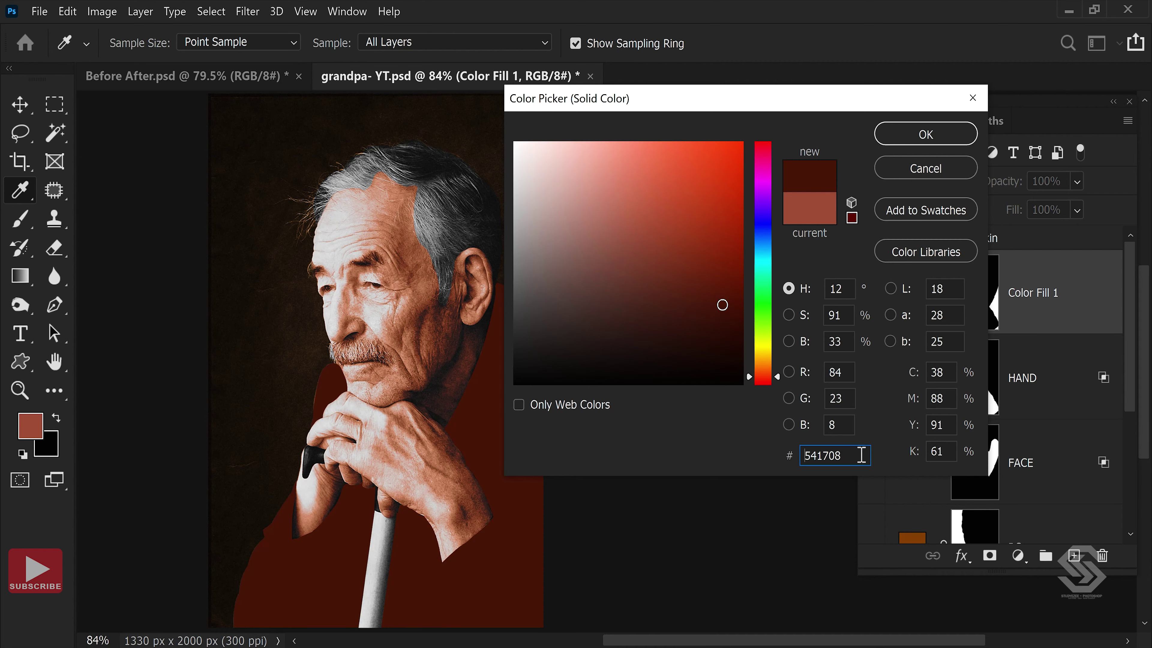
left_click_drag(859, 455, 744, 465)
key("ctrl+v")
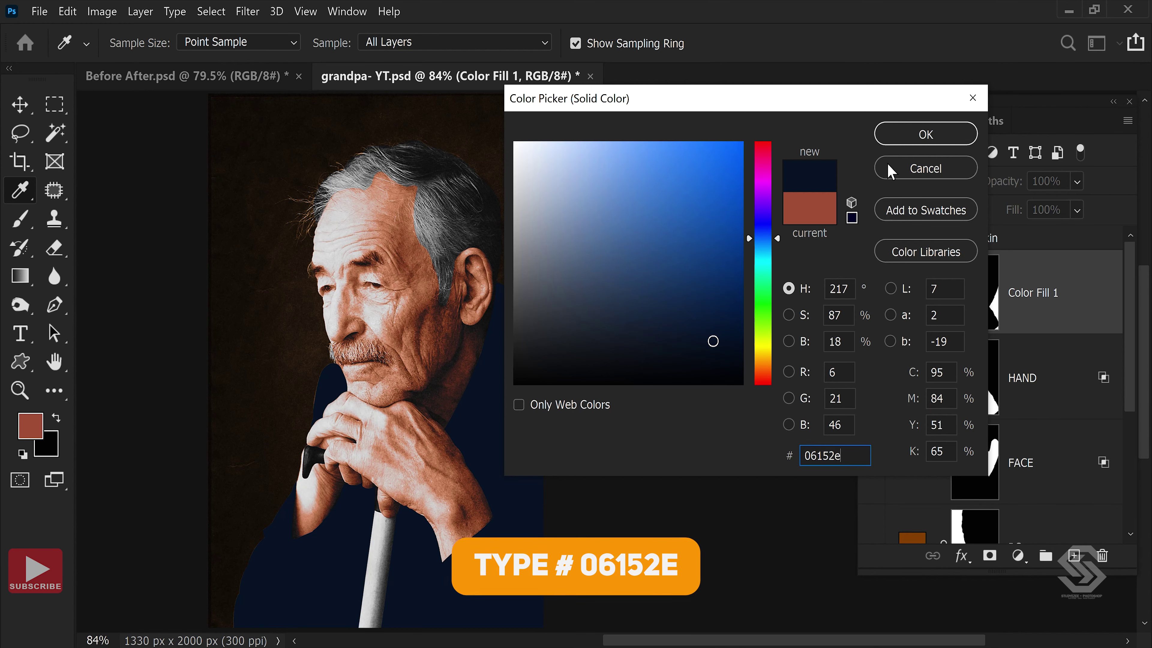
left_click(907, 135)
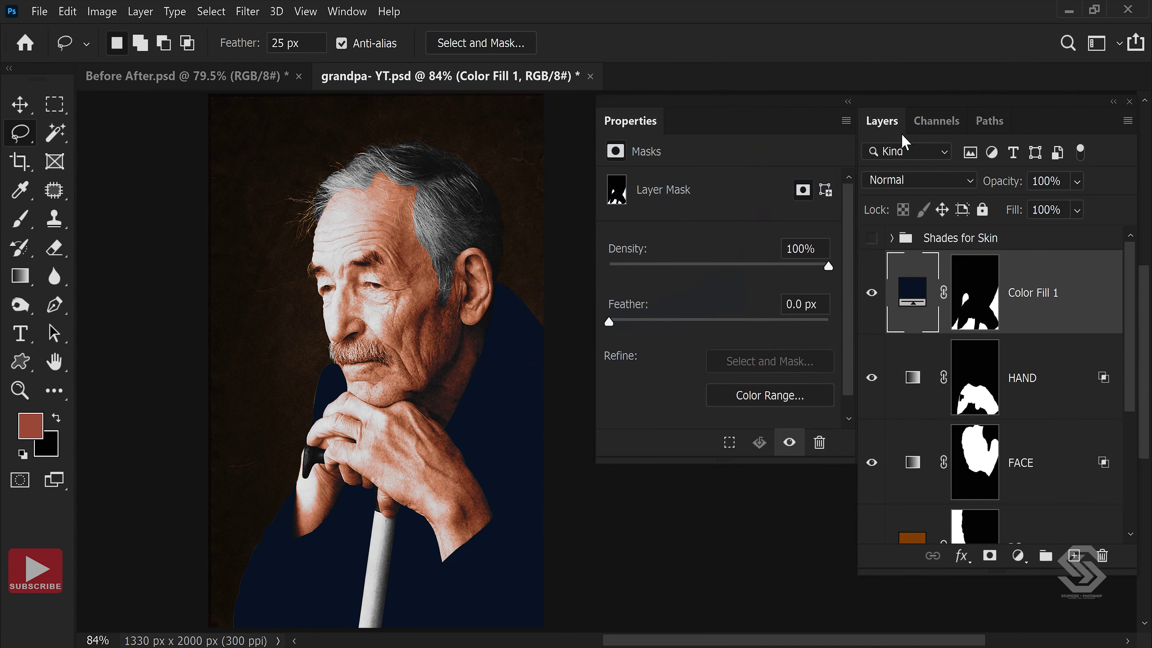
left_click(918, 181)
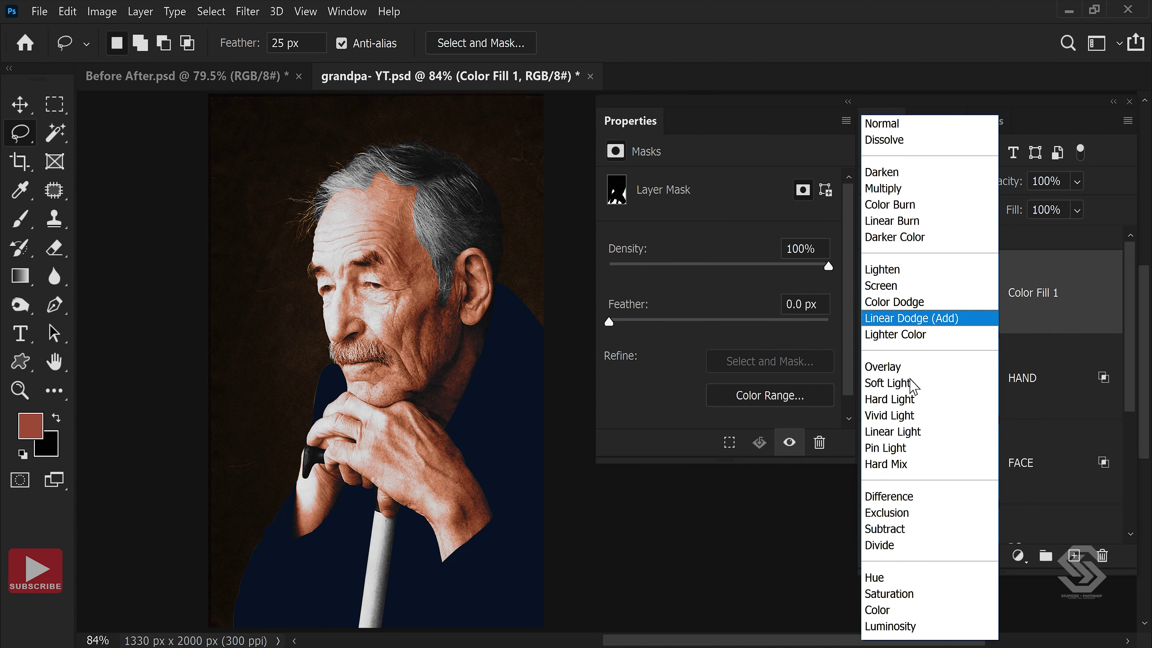
left_click(890, 610)
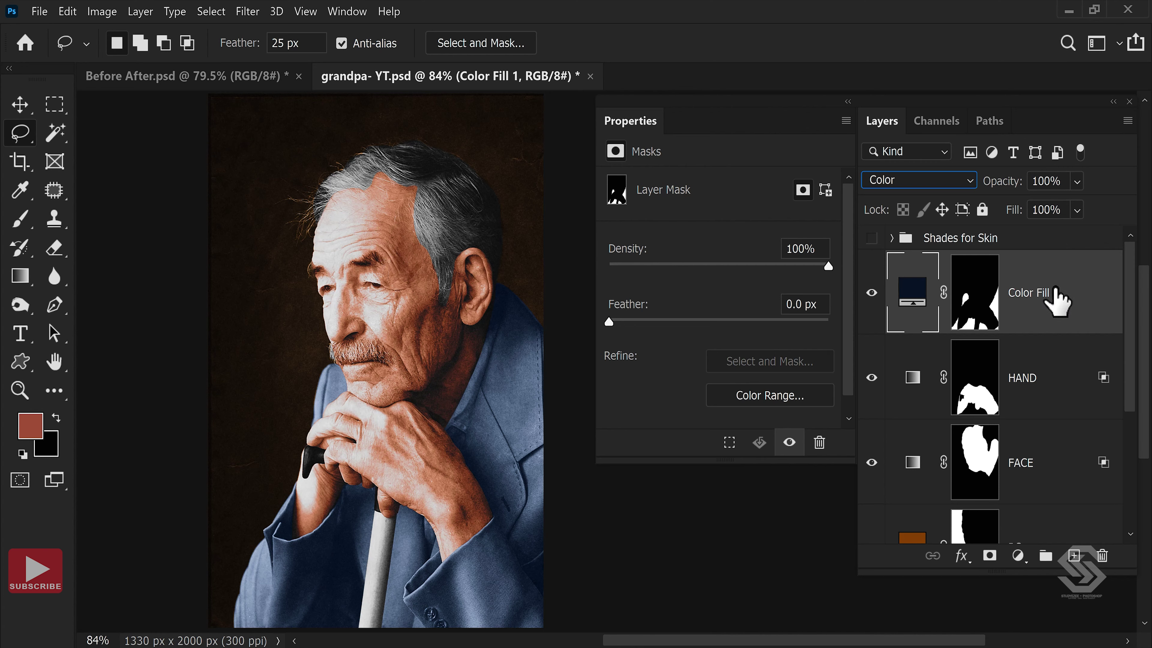
Load the saved Hair channel as a selection.
left_click(211, 11)
left_click(241, 363)
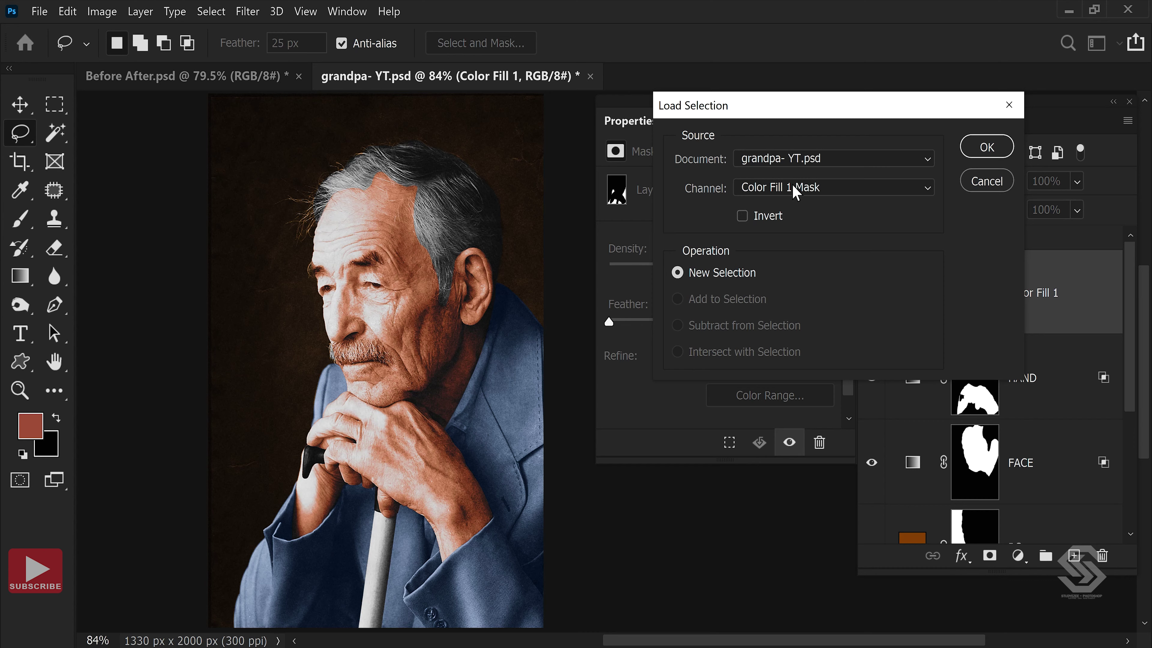
left_click(847, 194)
left_click(762, 286)
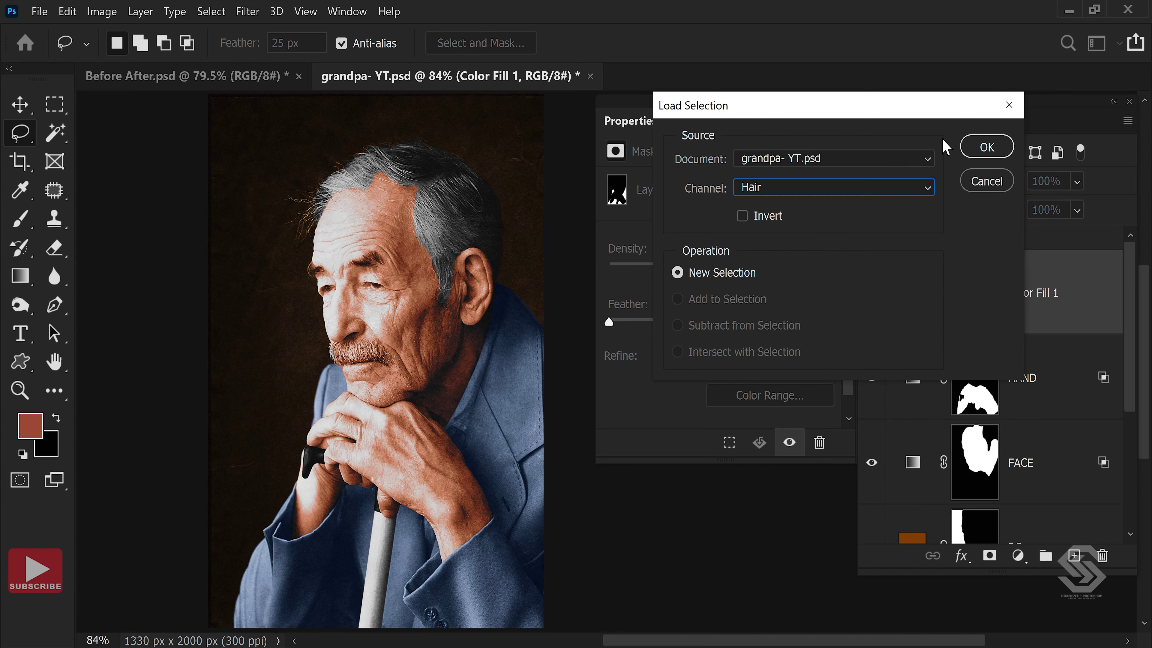
left_click(987, 147)
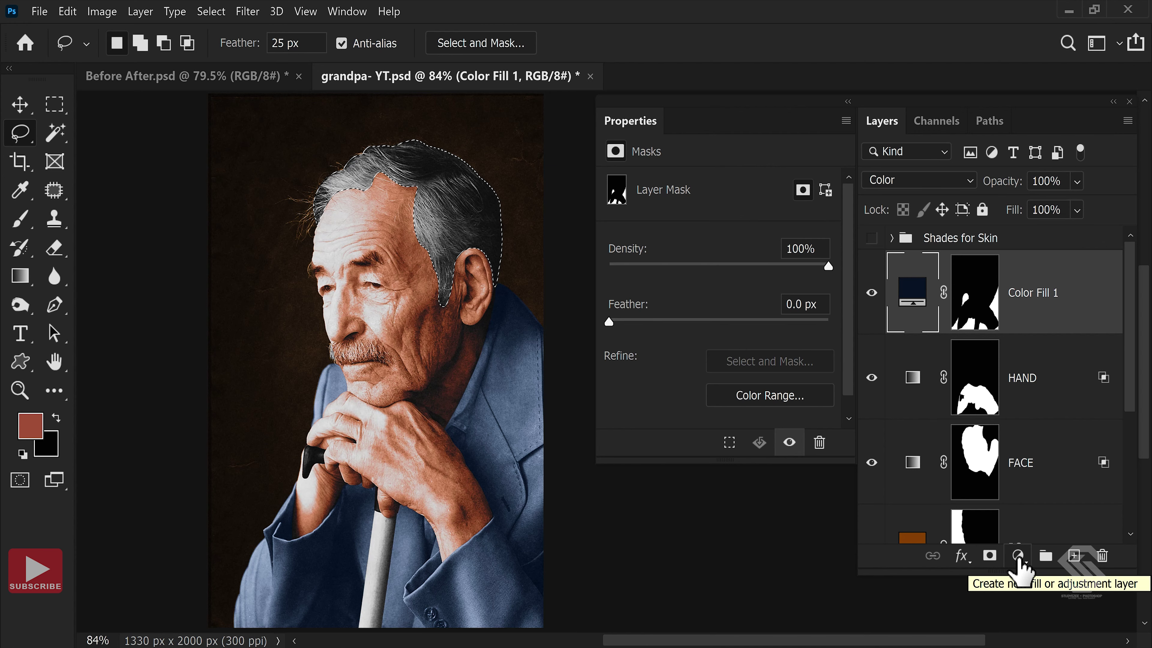
Add a near-black 201c1b Solid Color fill layer over the hair in Color blend mode.
left_click(1018, 556)
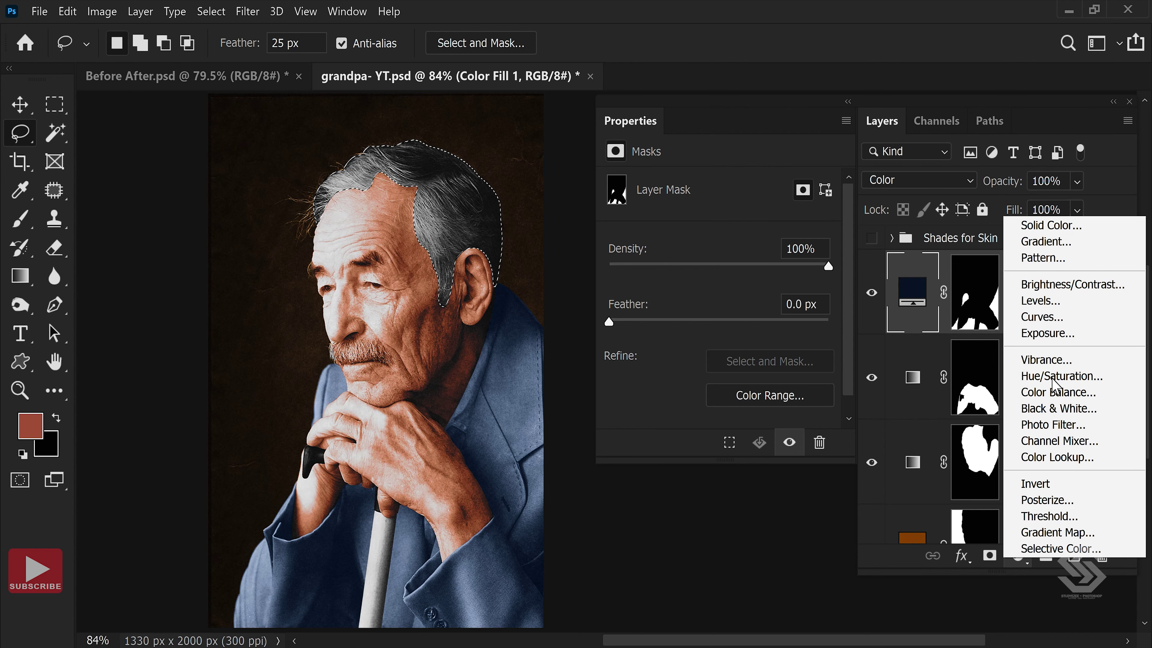
left_click(1041, 226)
left_click(562, 362)
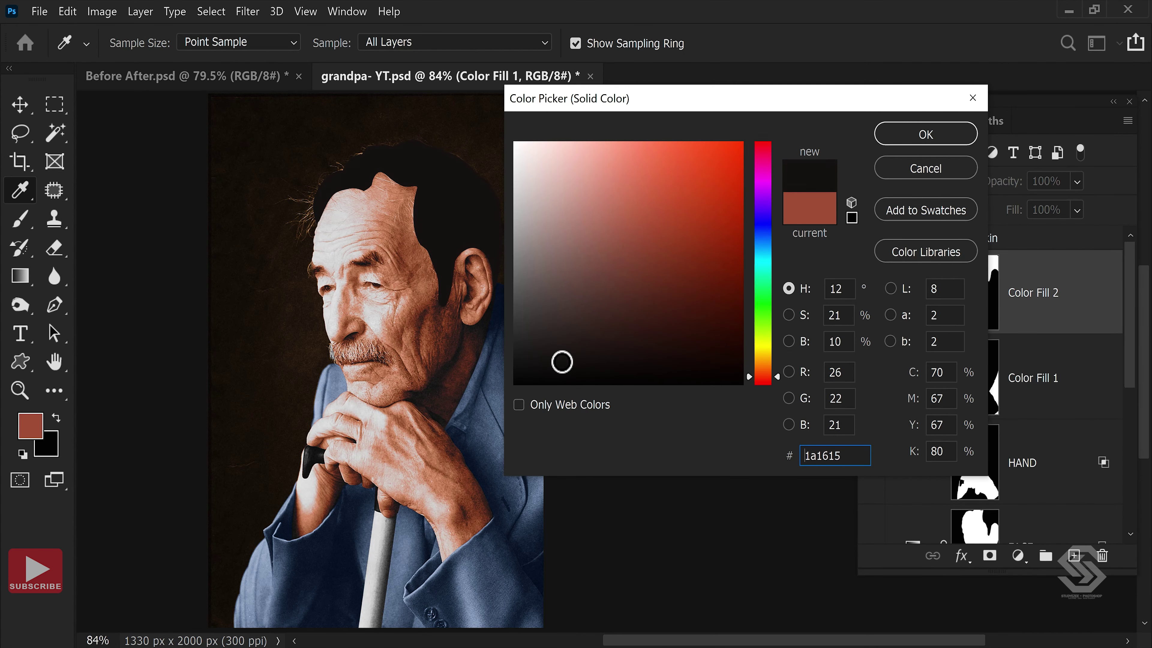
left_click_drag(561, 361, 546, 355)
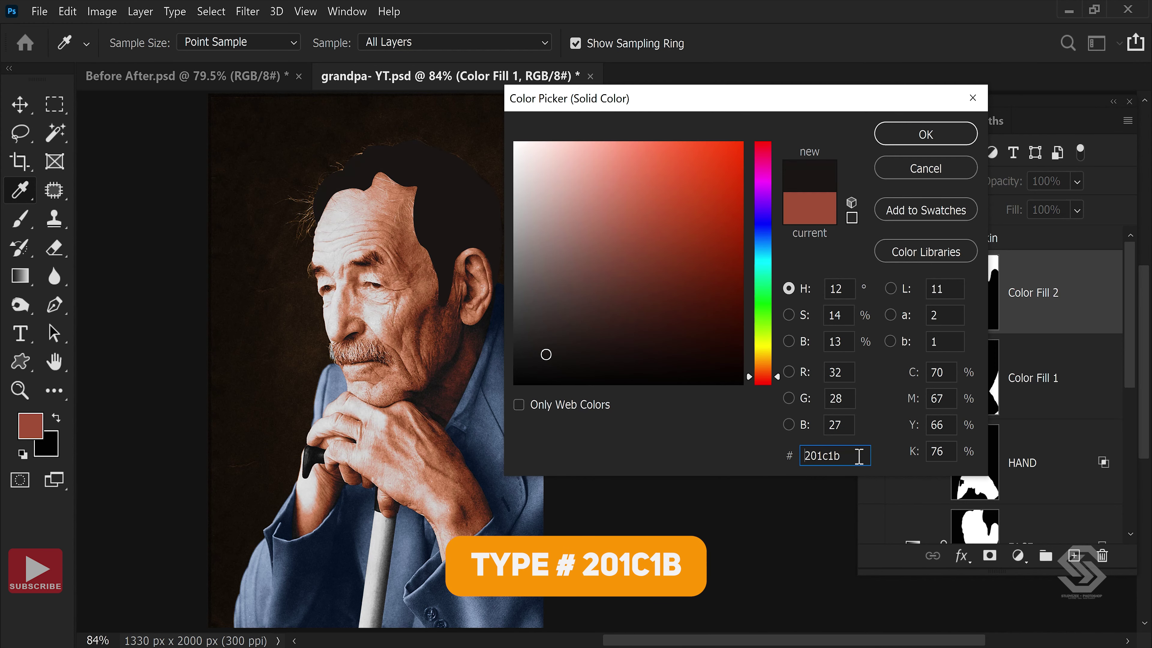
left_click(921, 135)
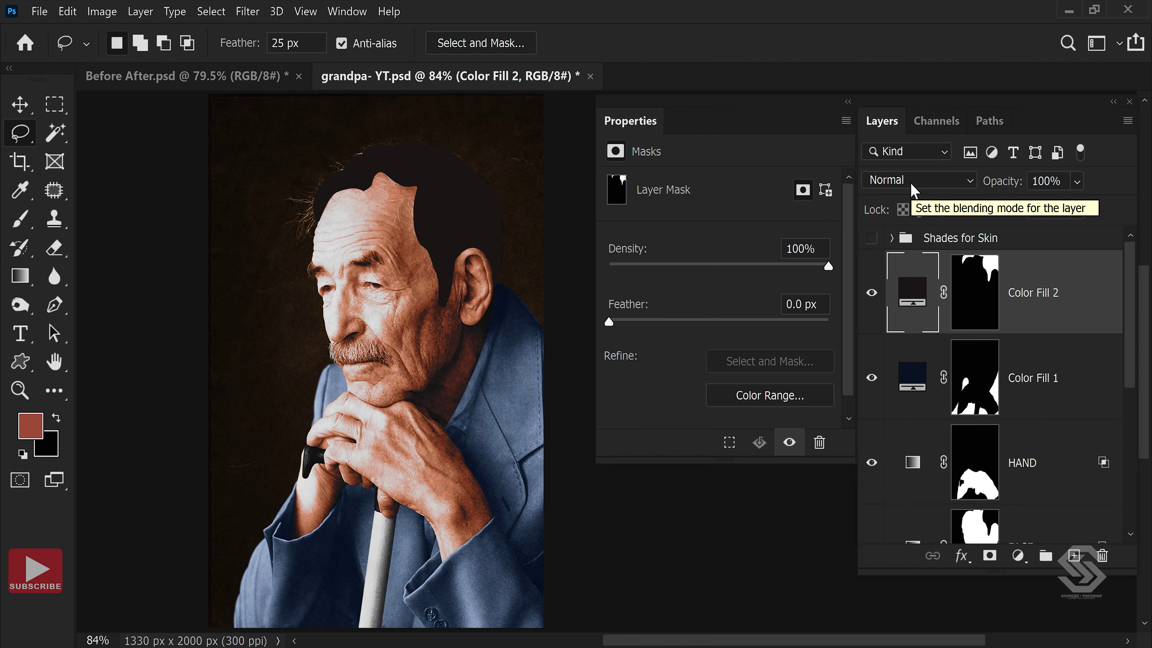
left_click(913, 182)
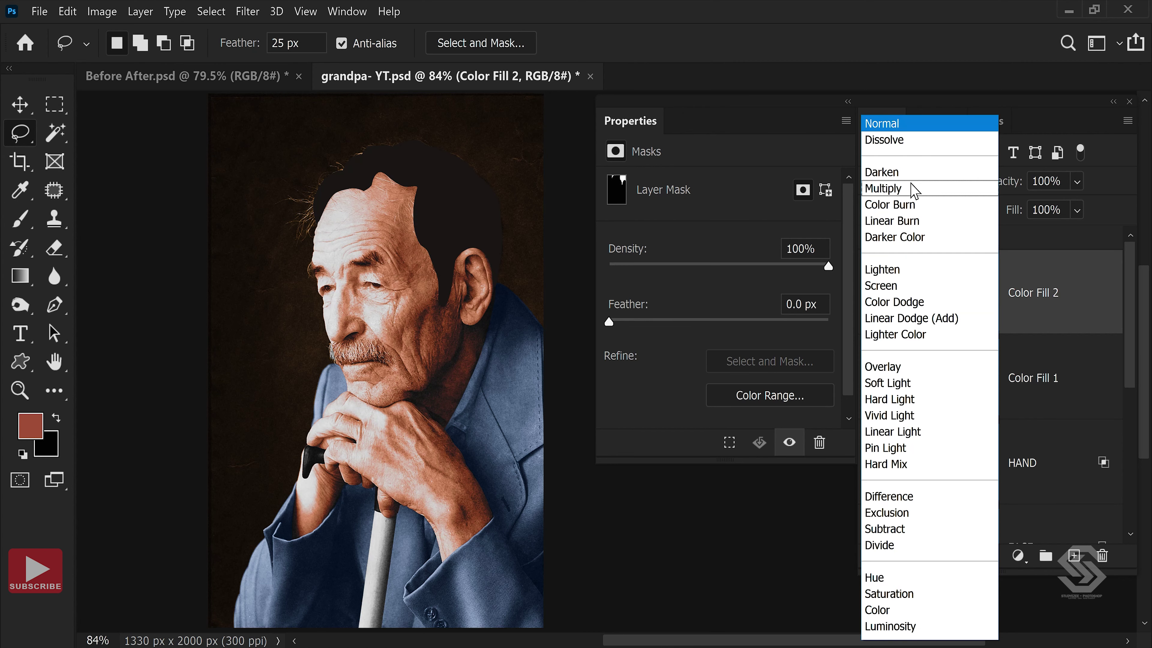
left_click(880, 611)
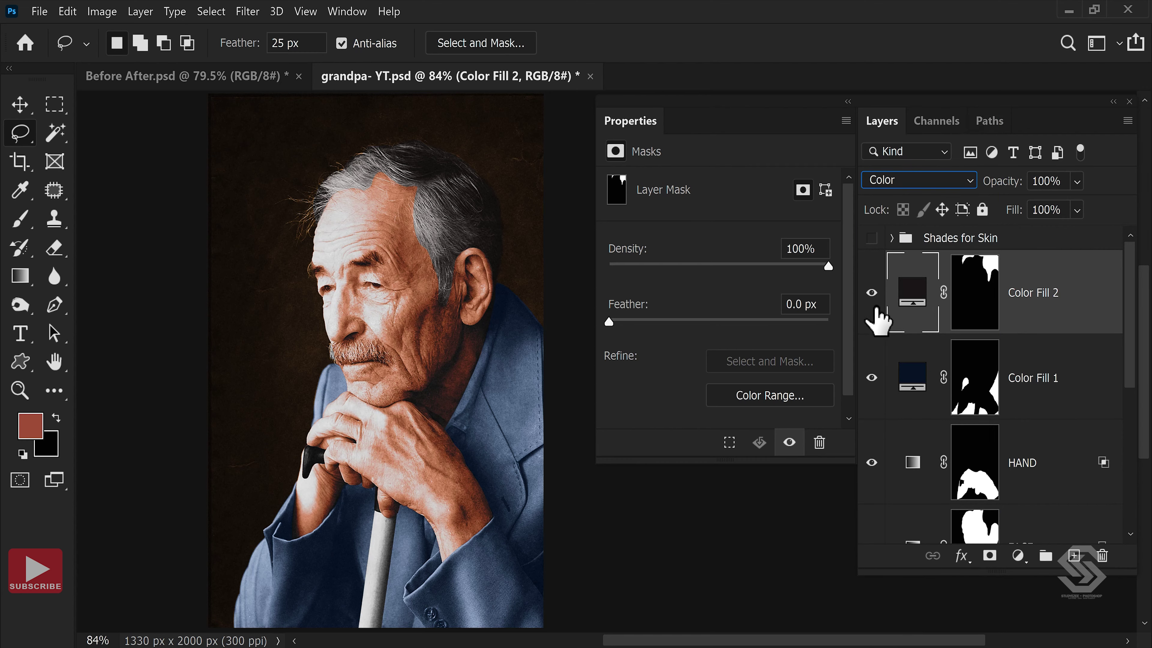
Set the hair fill's Blend If Underlying Layer range to 49 and 180.
right_click(1092, 299)
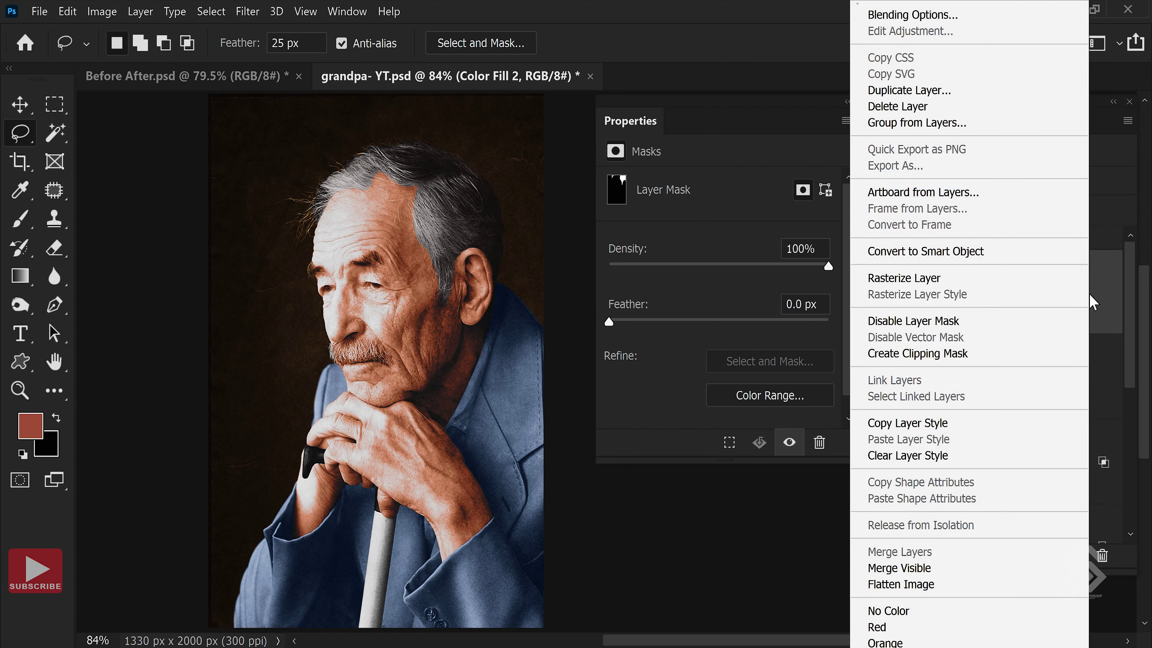
left_click(934, 18)
left_click_drag(803, 73, 885, 56)
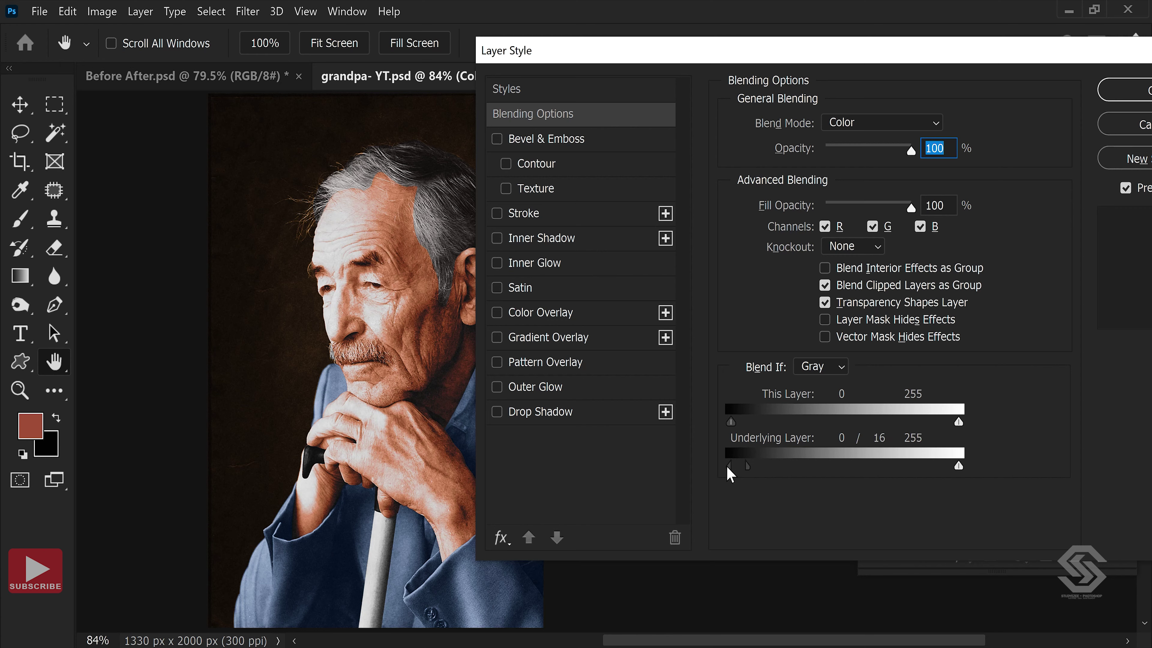
left_click_drag(747, 468, 783, 468)
left_click_drag(958, 468, 828, 469)
left_click(1120, 101)
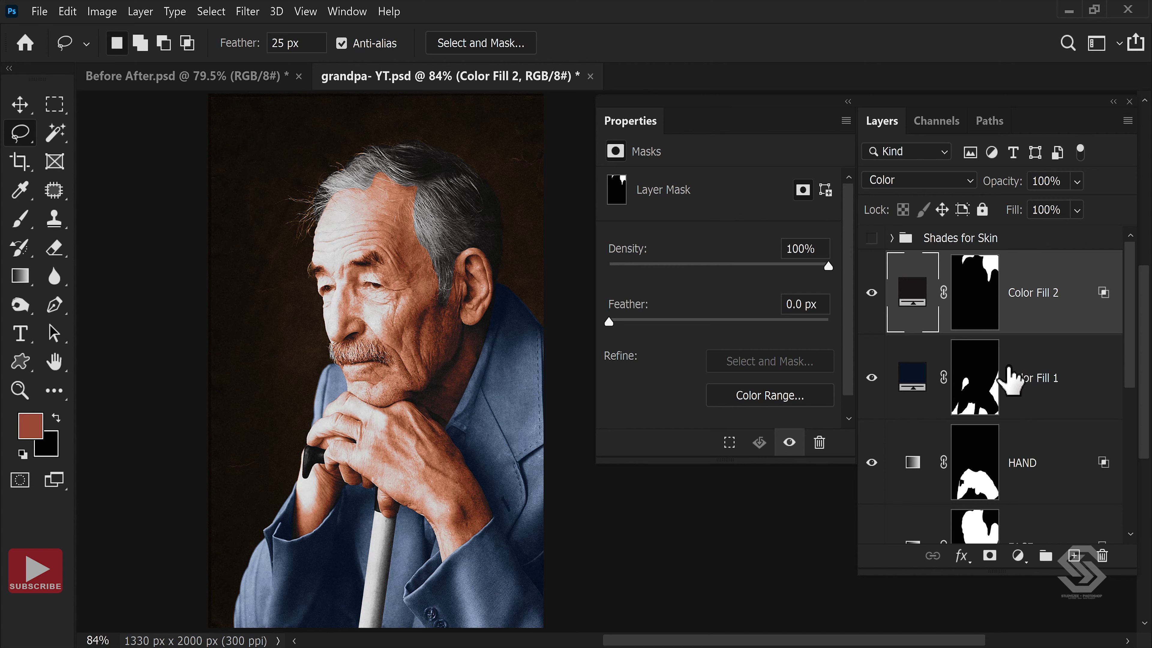
Rename the coat fill layer COAT and the hair fill layer Hair.
double_click(1033, 379)
type("COAT")
key("Return")
double_click(1034, 293)
type("Hair")
key("Return")
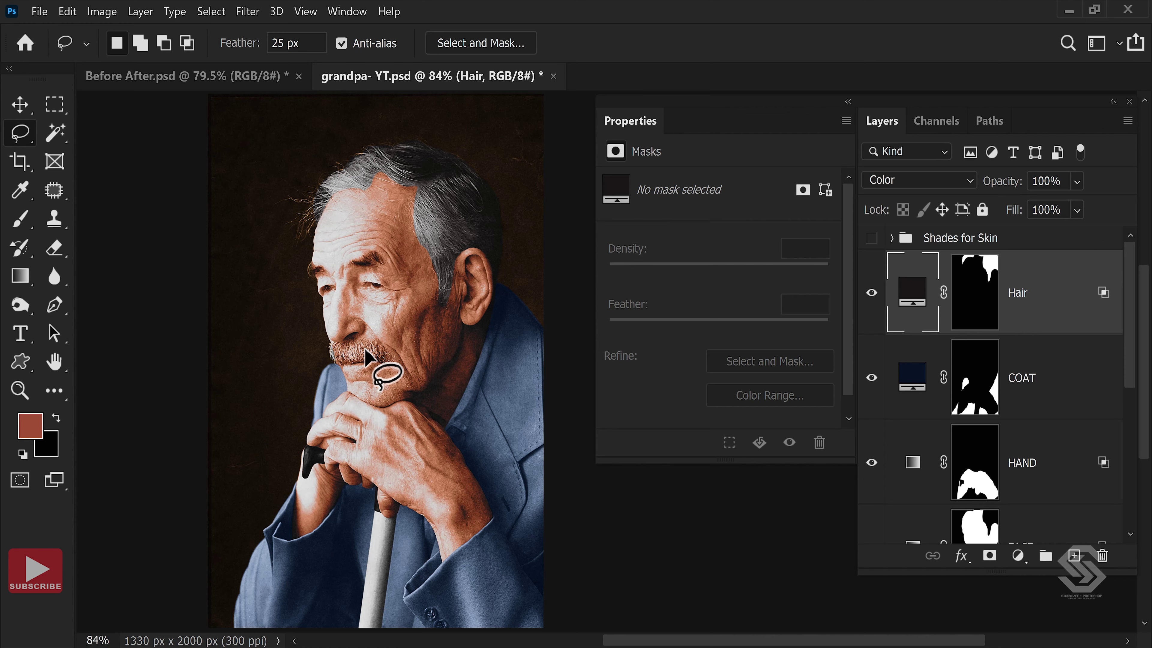
Load the saved Mustache channel as a selection.
left_click(212, 13)
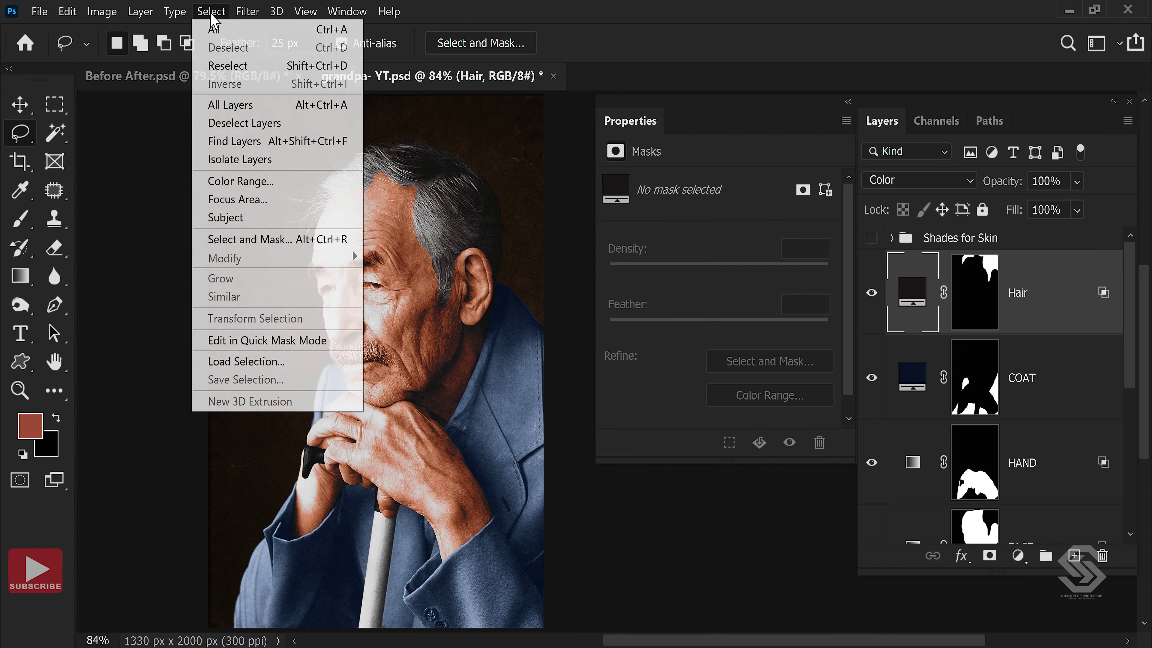
left_click(268, 361)
left_click(907, 188)
left_click(762, 299)
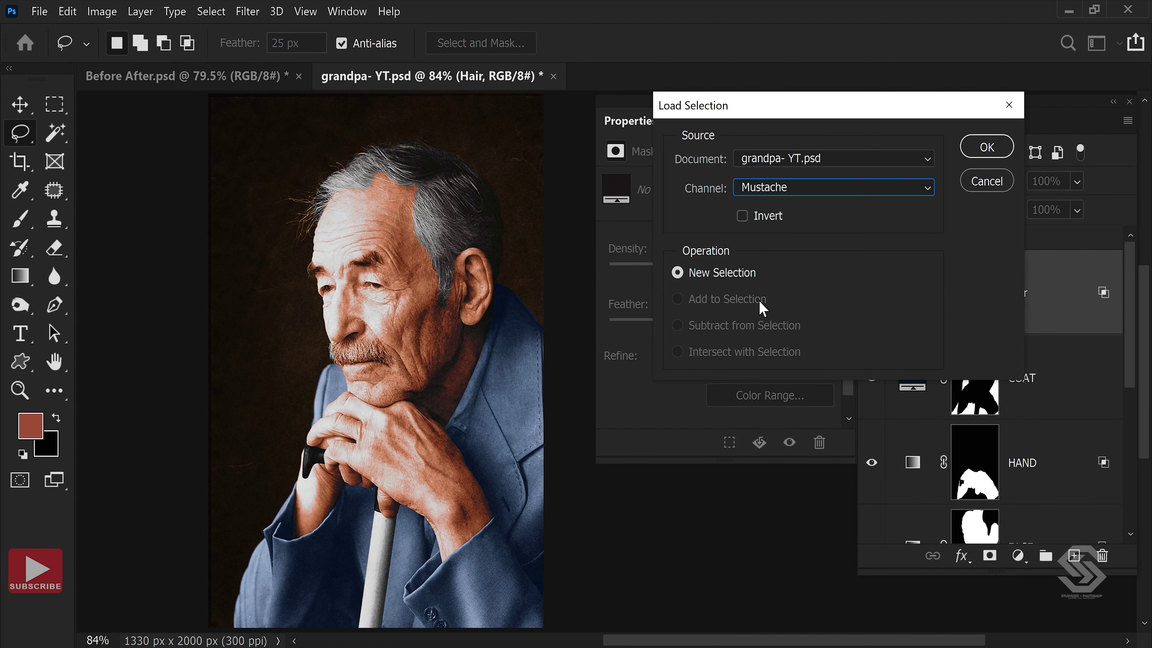
left_click(986, 146)
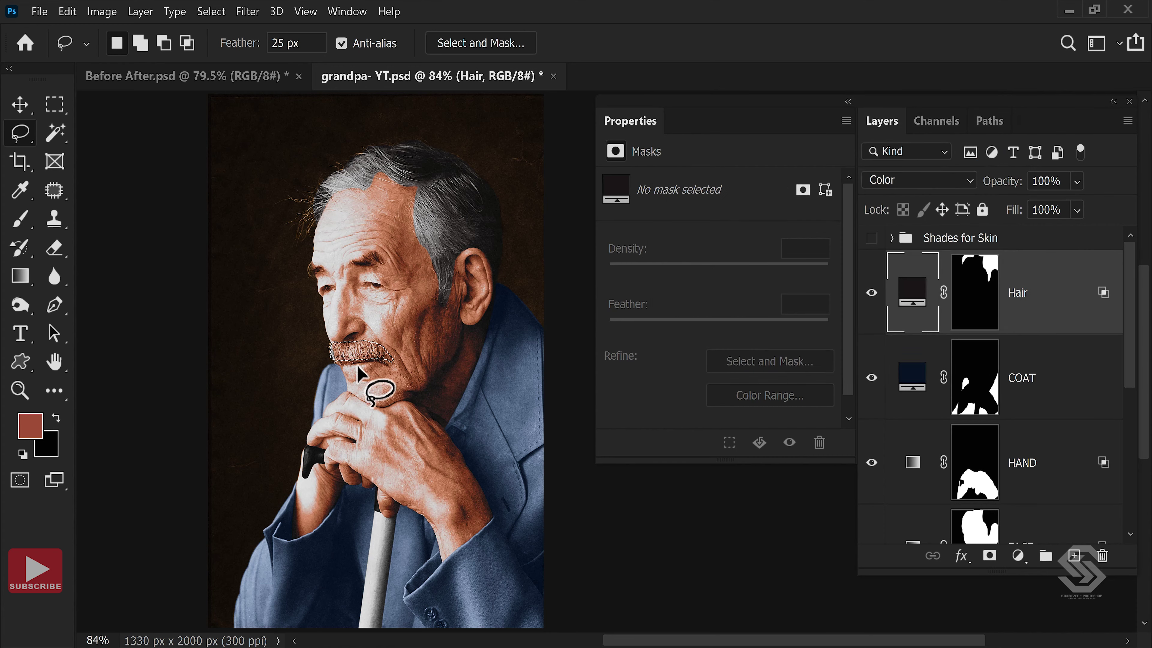
Add a dark brown 291e1b Solid Color fill over the mustache in Color blend mode.
left_click(1018, 556)
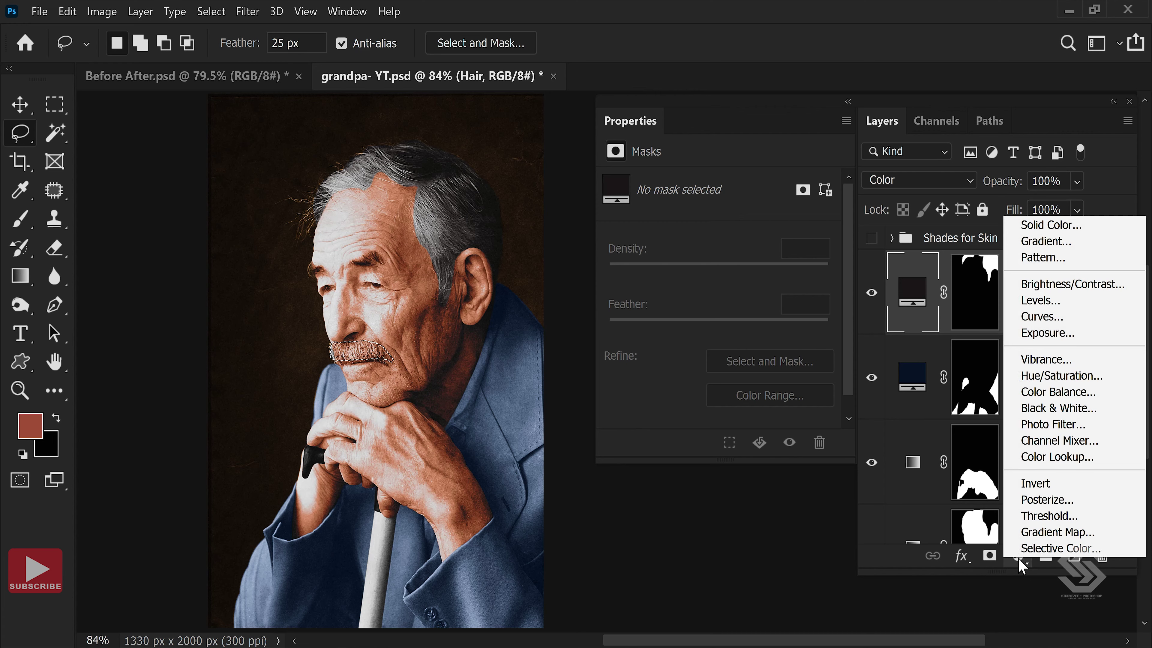
left_click(1050, 226)
left_click(589, 346)
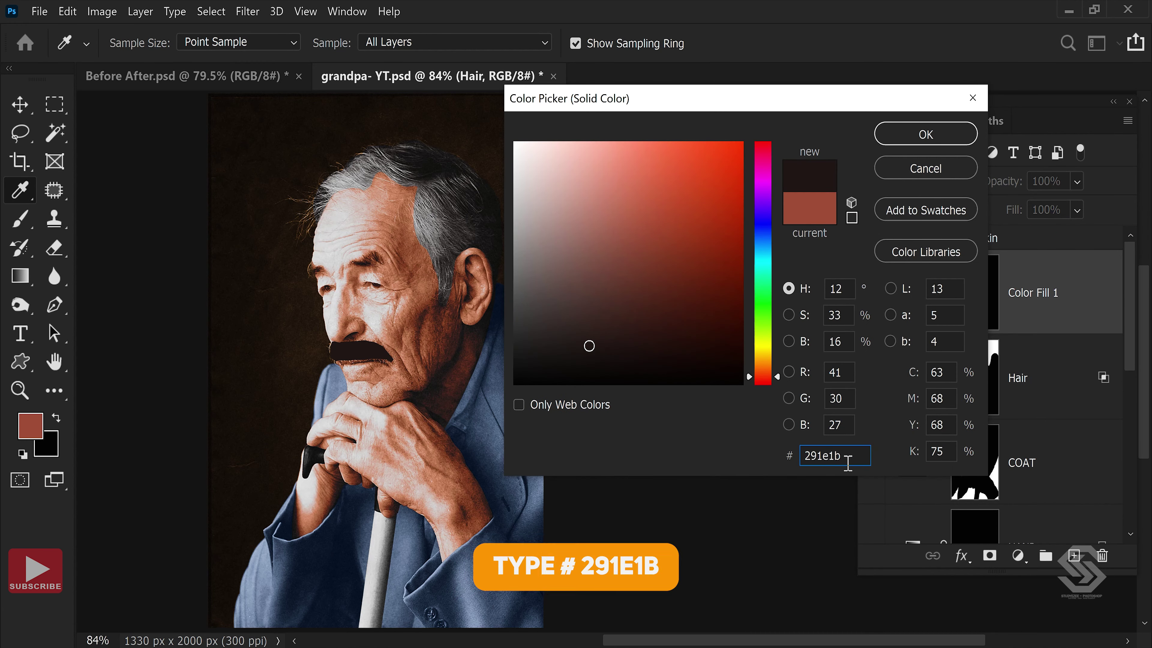
left_click(930, 134)
left_click(979, 183)
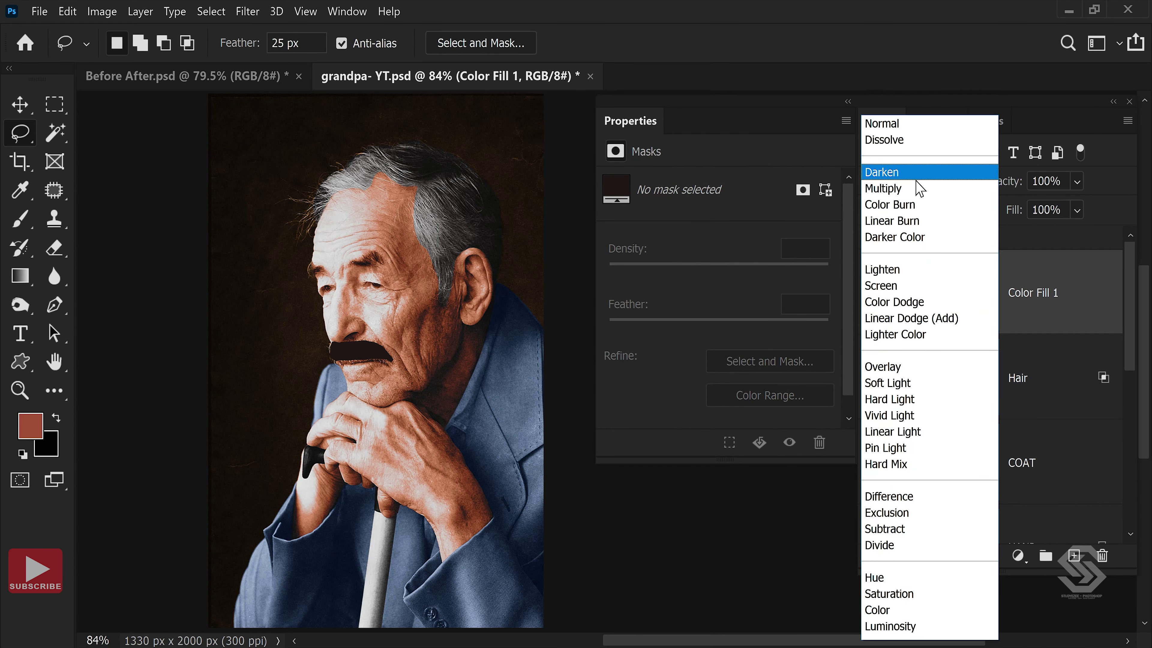
left_click(891, 610)
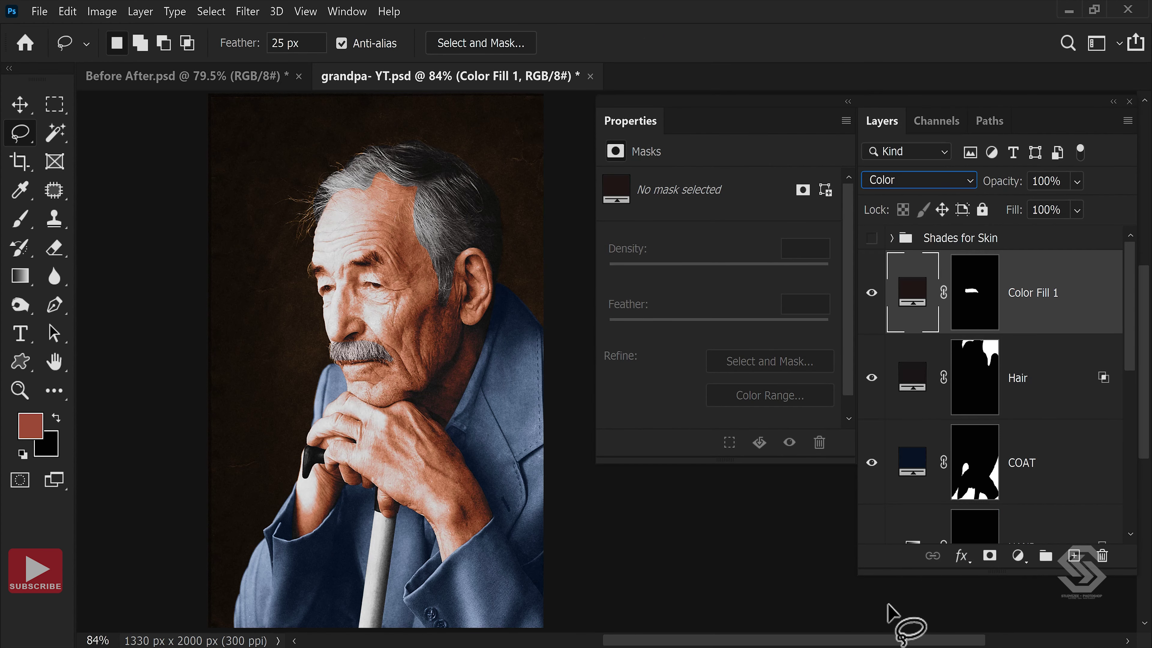
Limit the mustache fill's Blend If underlying range to 35–209 and rename it Mustache.
left_click(871, 293)
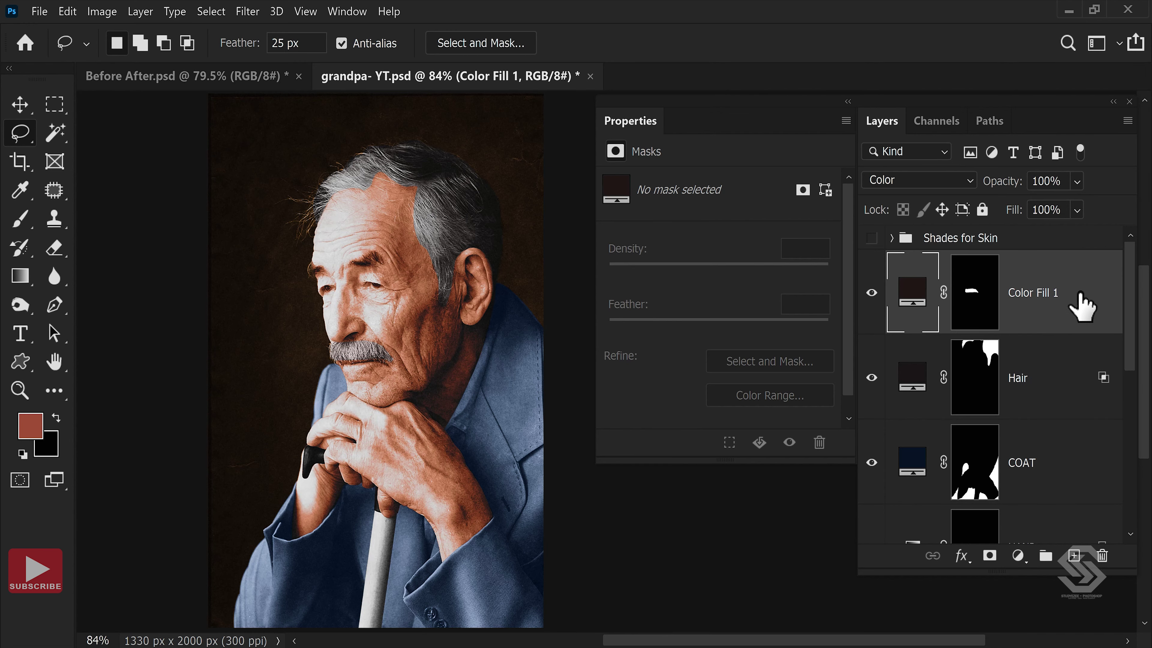
right_click(1081, 306)
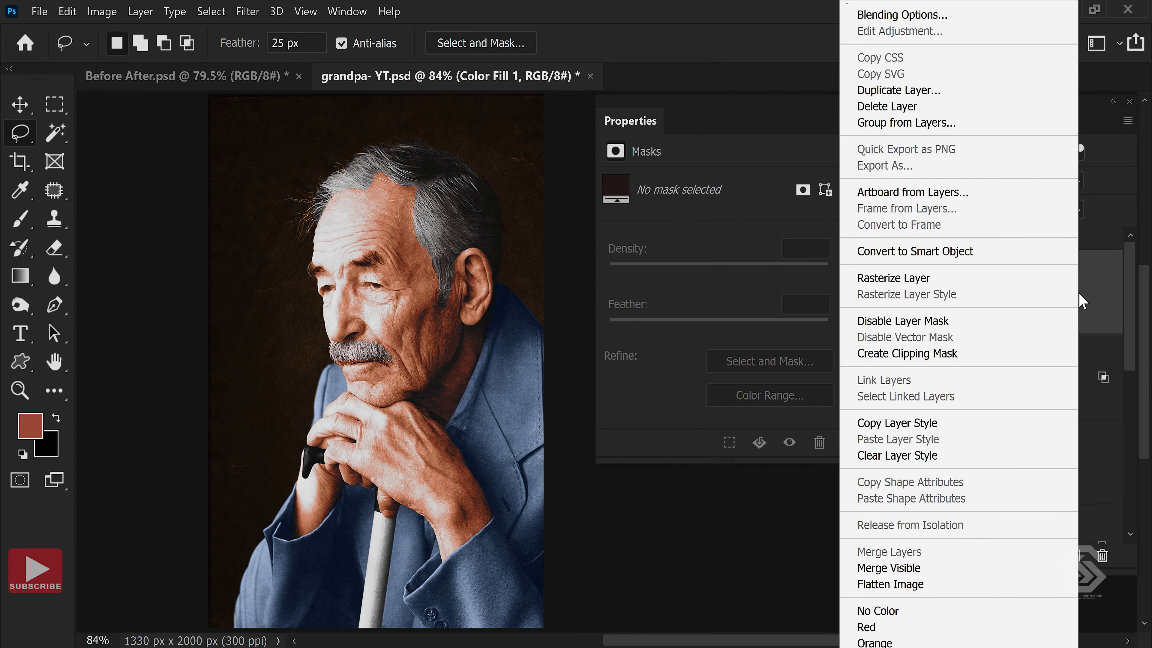
left_click(918, 9)
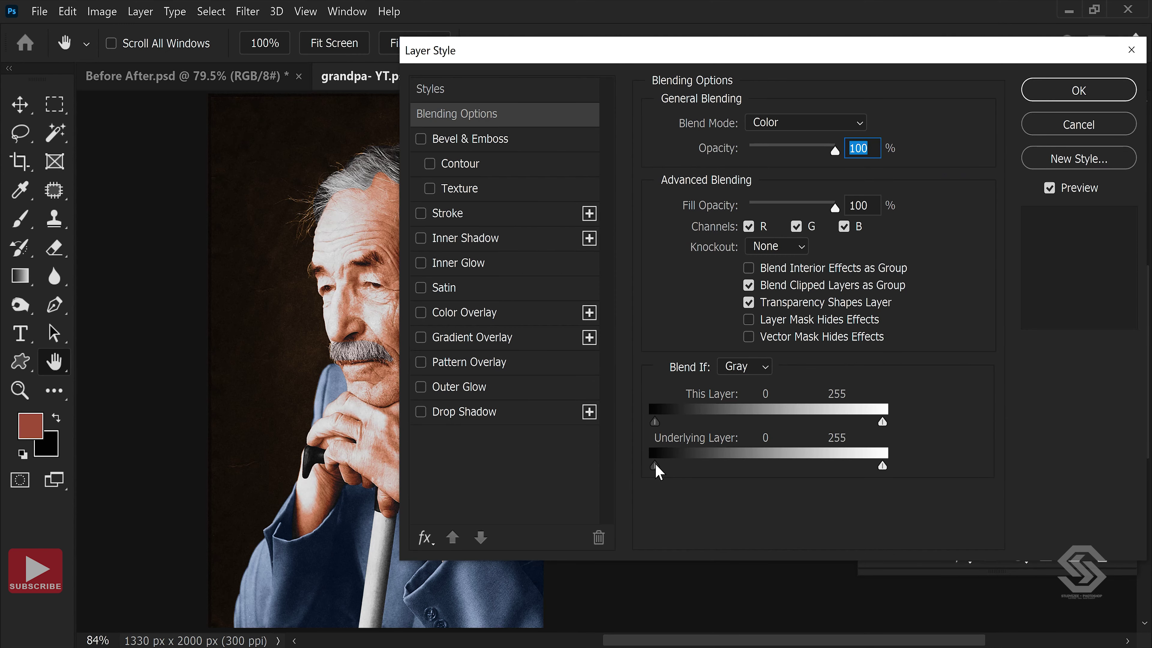
left_click_drag(657, 466, 726, 466)
mouse_move(882, 467)
left_mouse_down()
mouse_move(765, 470)
mouse_move(820, 470)
left_mouse_up()
left_click(1071, 94)
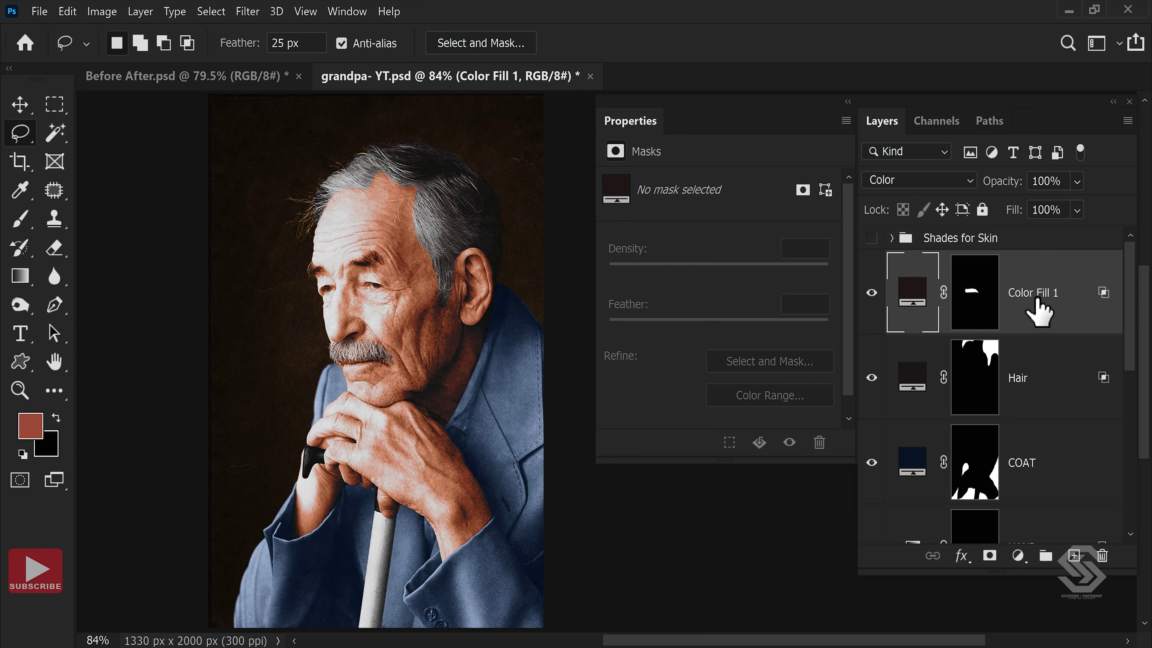
double_click(1032, 292)
type("Mustache")
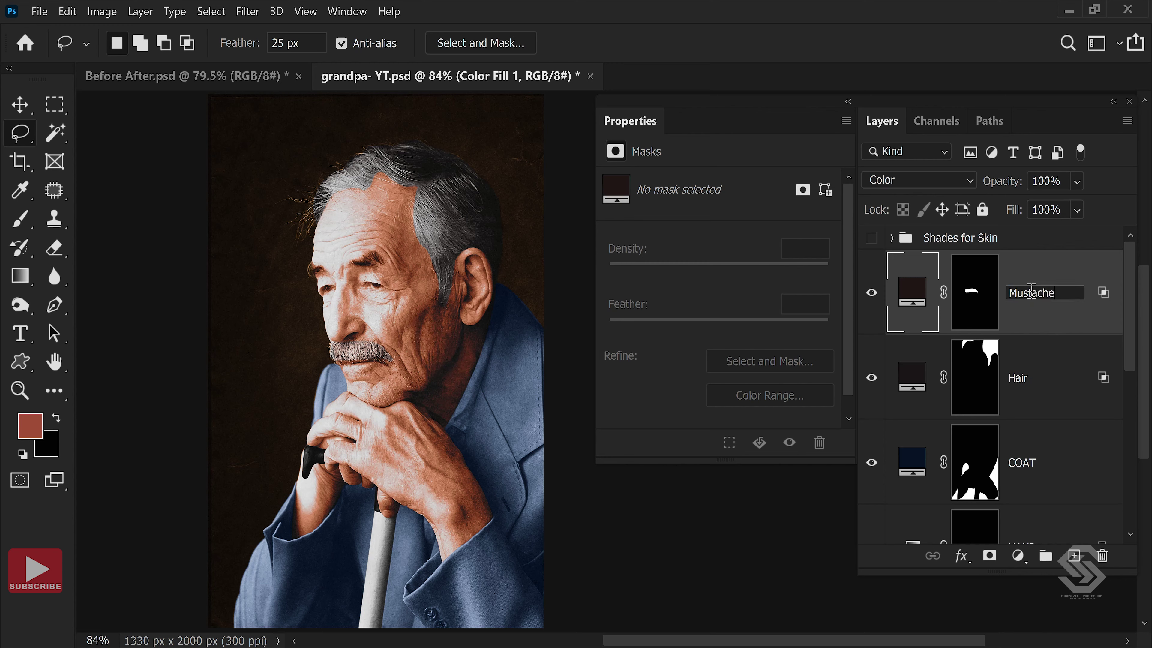
key("Return")
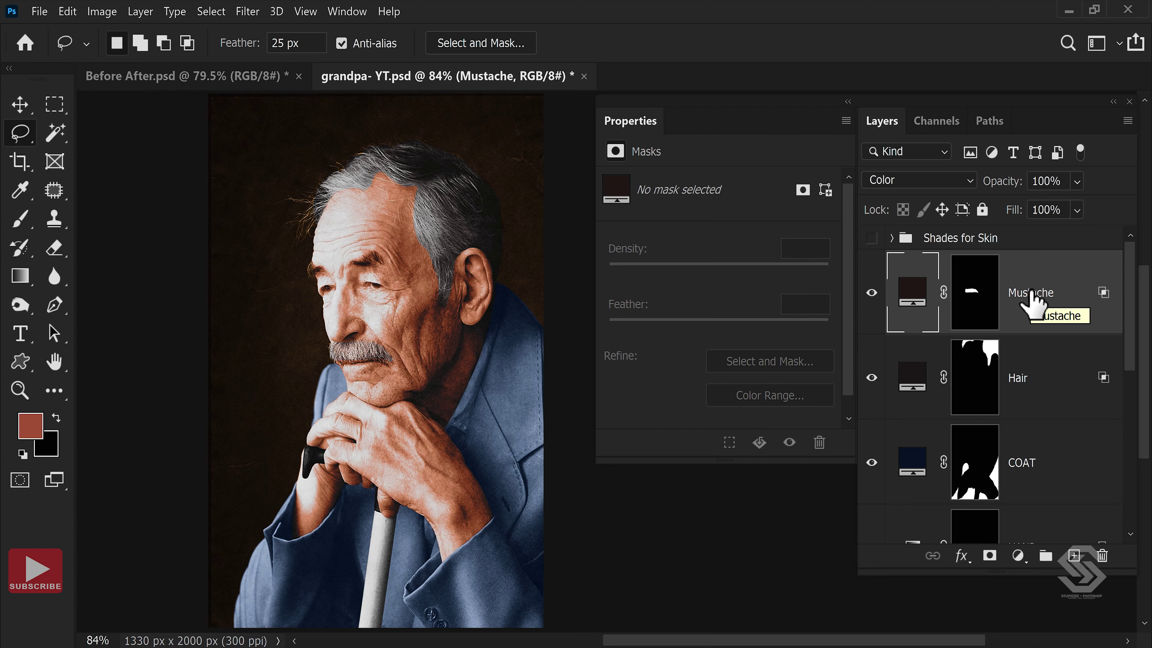
Load the saved Eye Brow channel as a selection.
left_click(215, 14)
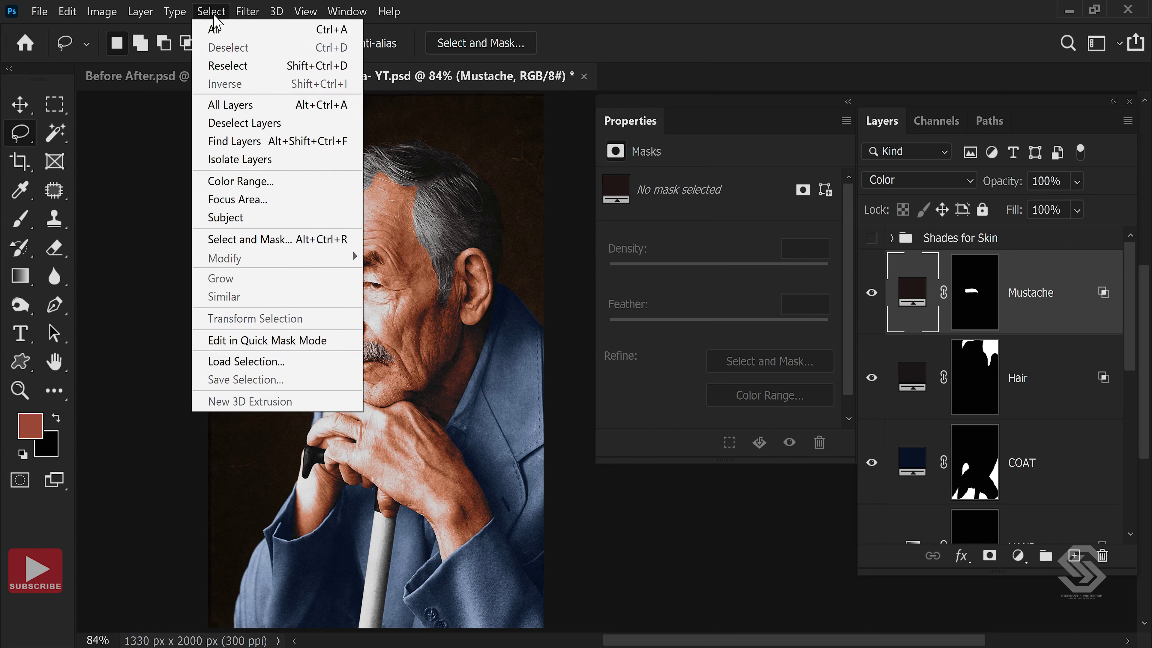
left_click(267, 361)
left_click(807, 187)
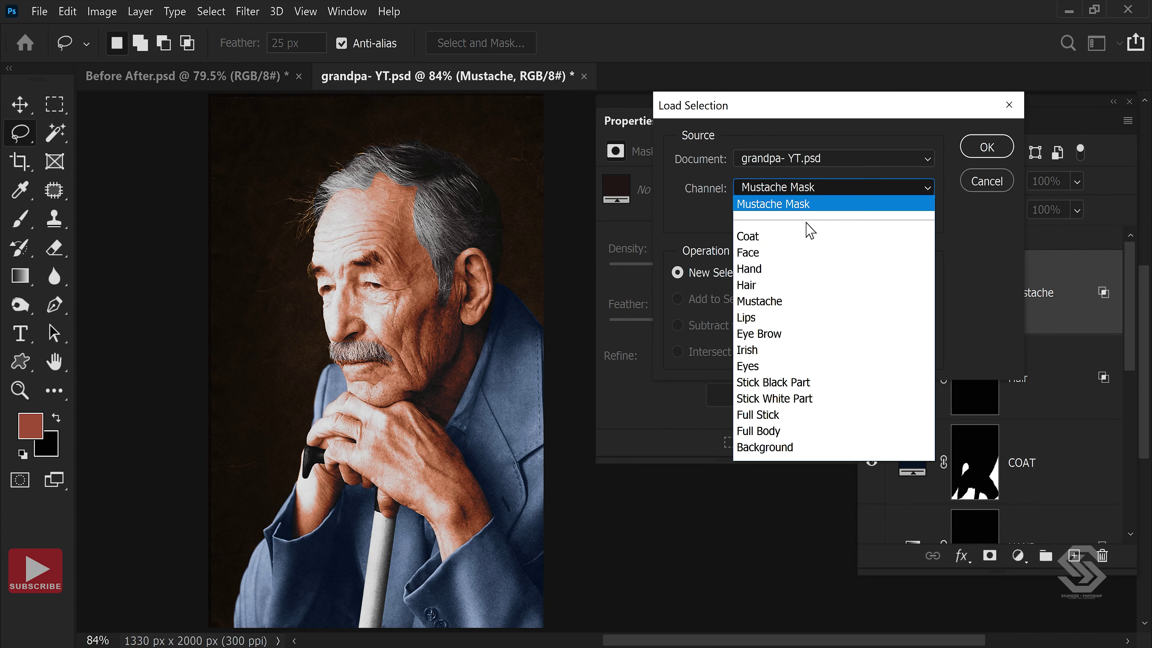
left_click(770, 332)
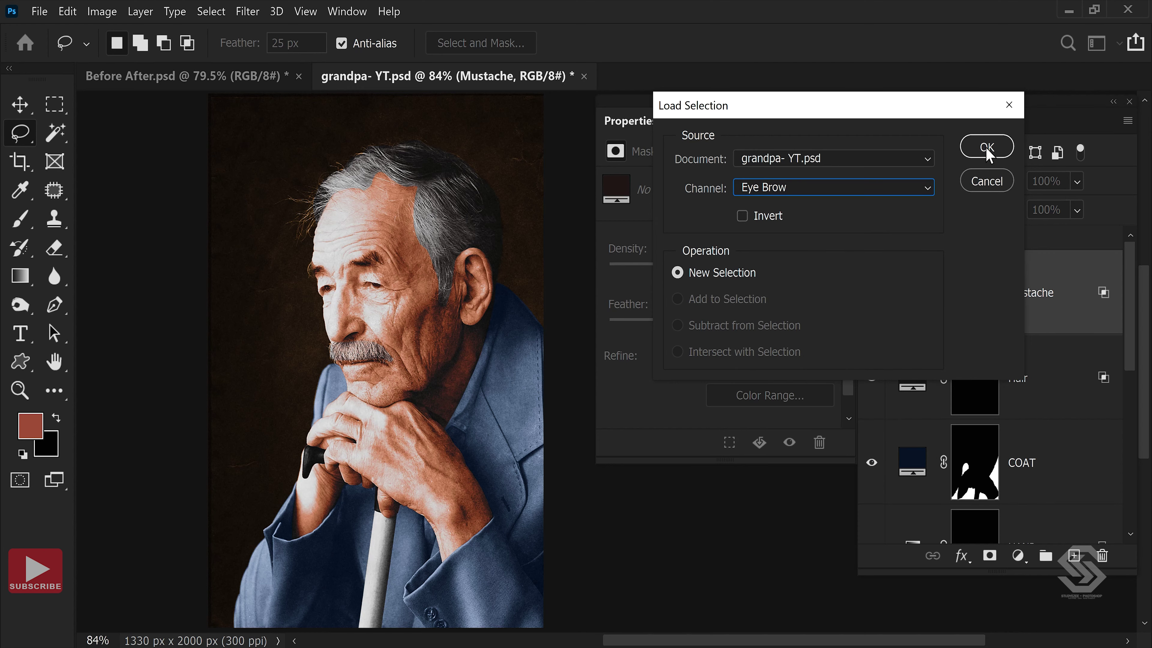
left_click(987, 147)
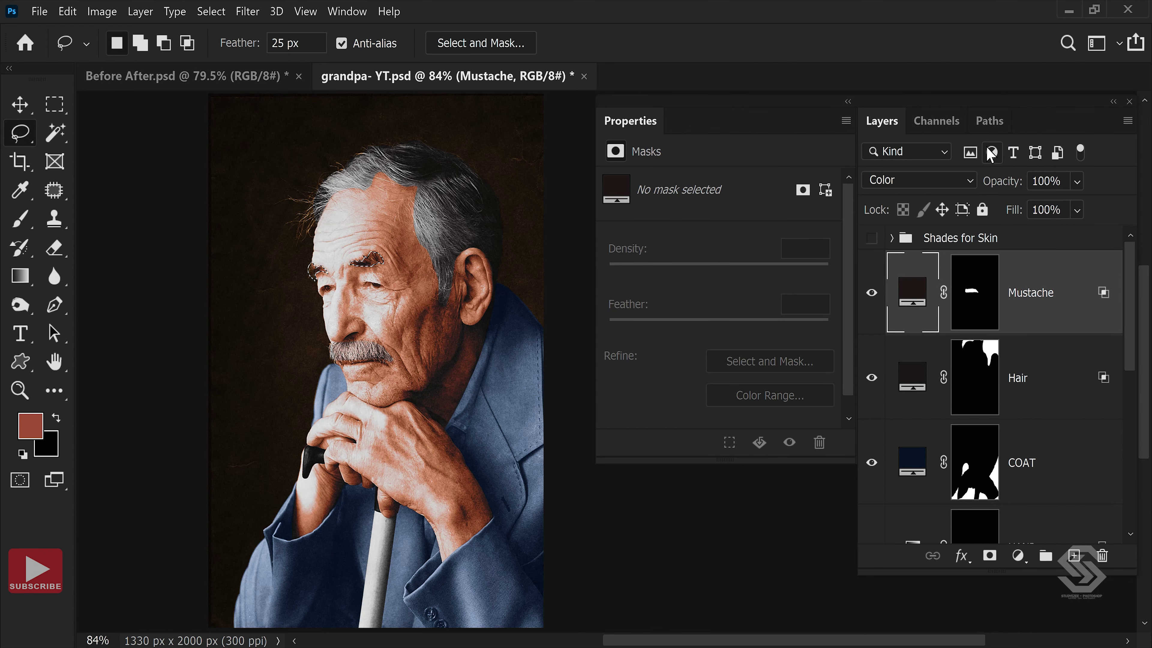
Add a dark brown 241a17 Color-mode fill over the eyebrows, named Eye Brow.
left_click(1018, 556)
left_click(1043, 223)
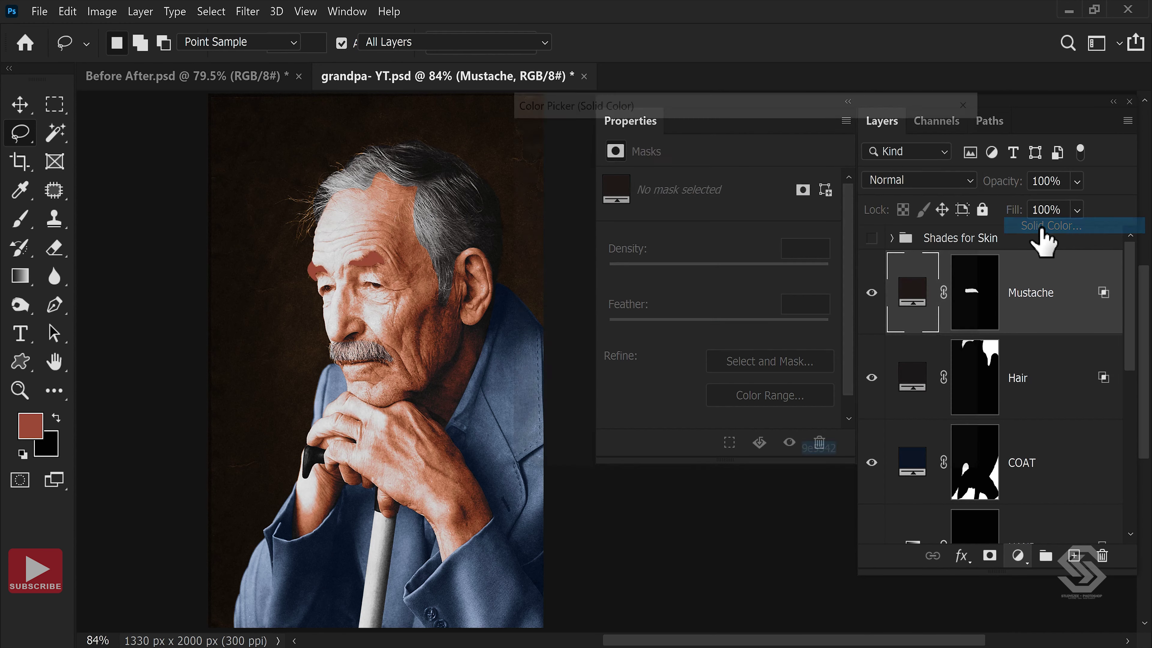
left_click_drag(614, 343, 593, 350)
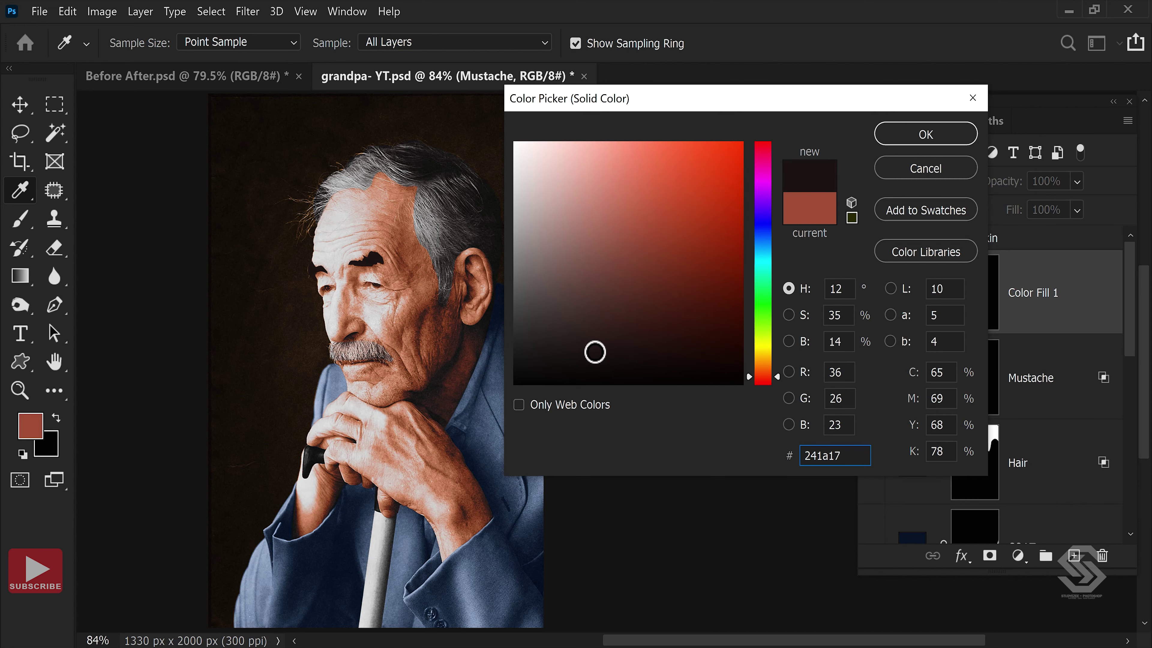
left_click(903, 136)
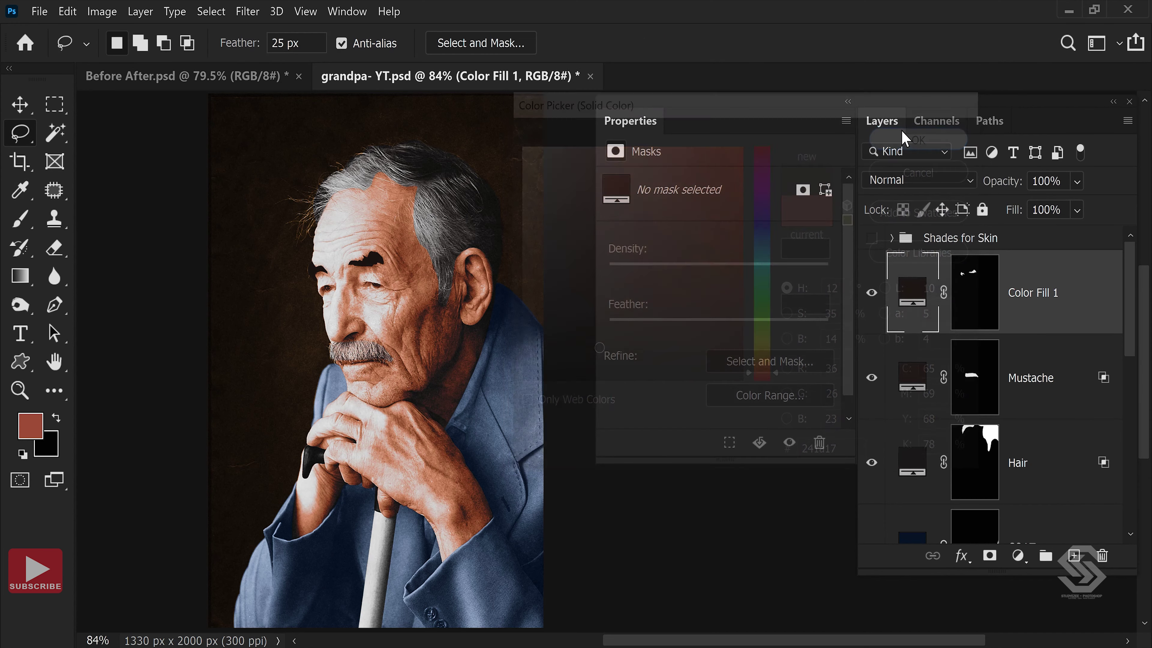
left_click(901, 181)
left_click(893, 609)
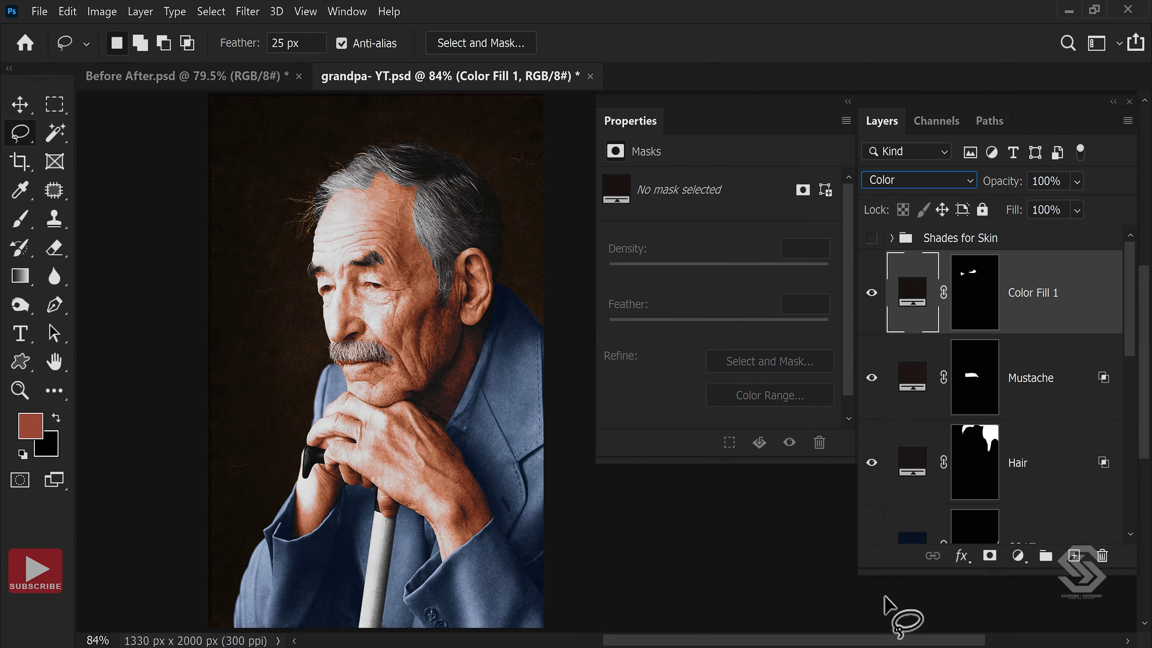
double_click(1026, 299)
type("Eye Brow")
key("Return")
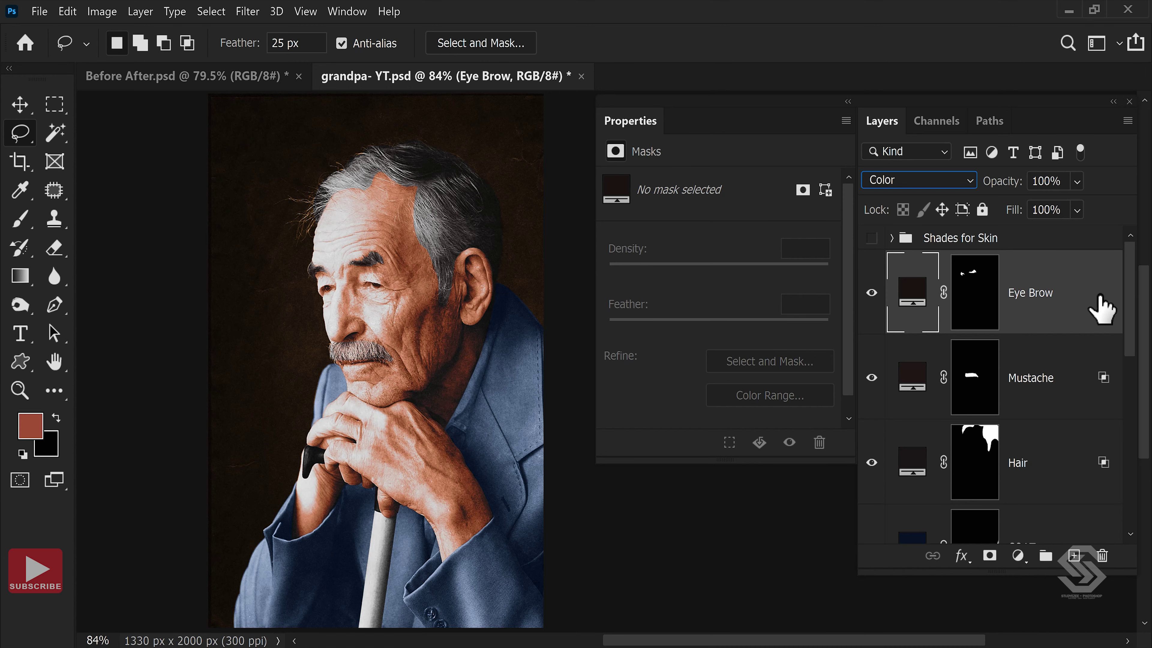
Split the Eye Brow layer's Blend If underlying sliders to 46/91 and 168/206.
double_click(1100, 308)
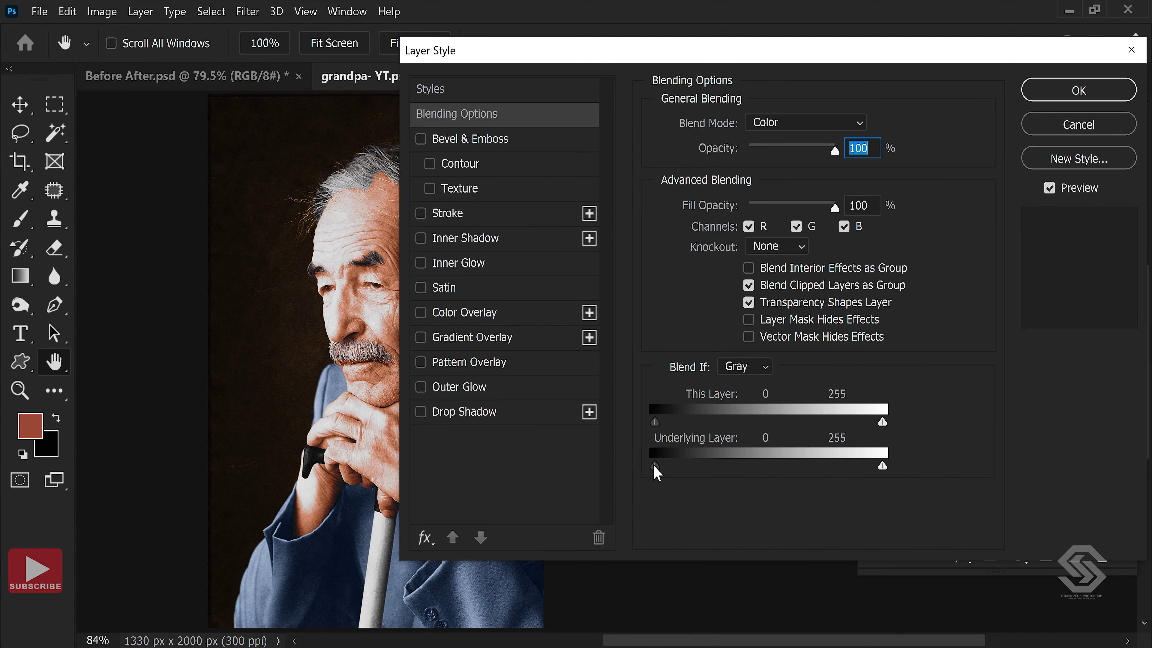
left_click_drag(655, 465, 701, 469)
left_click_drag(697, 468, 737, 477)
left_click_drag(869, 469, 841, 468)
left_click_drag(653, 53, 692, 57)
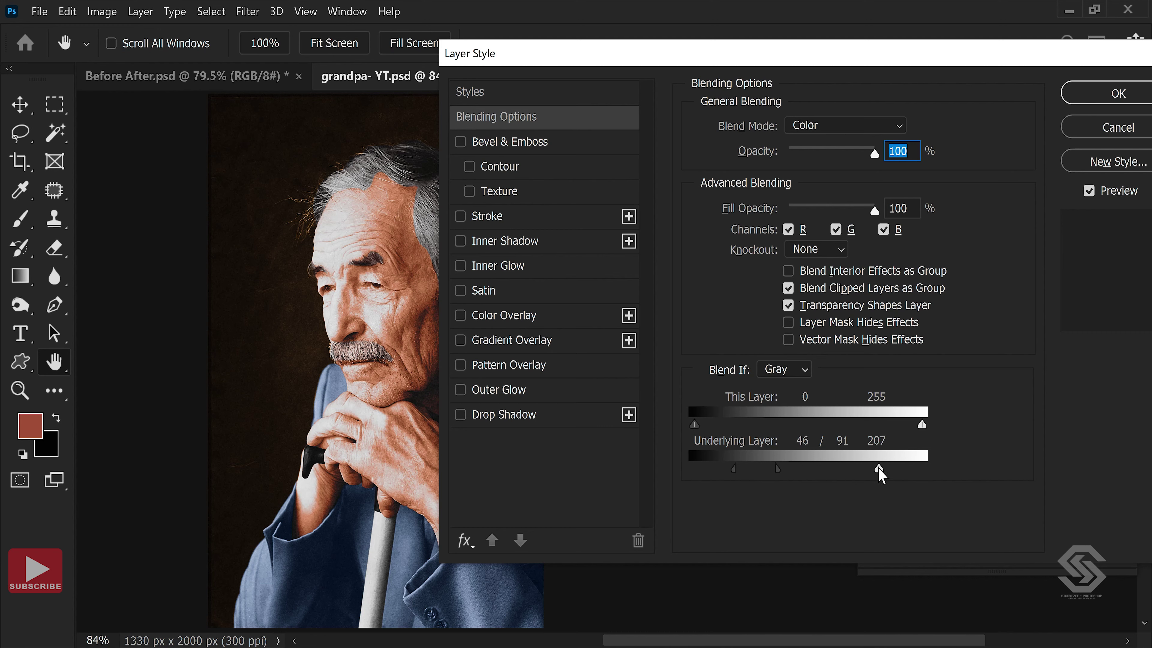
key("alt")
left_click_drag(878, 473, 847, 475)
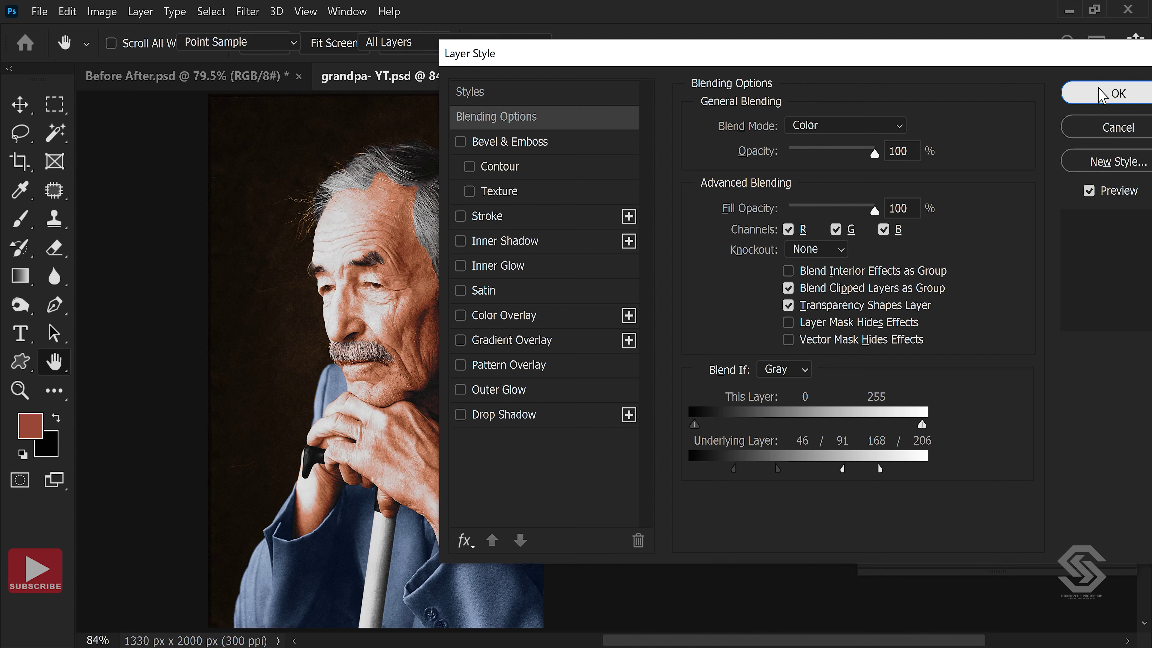
left_click(1102, 93)
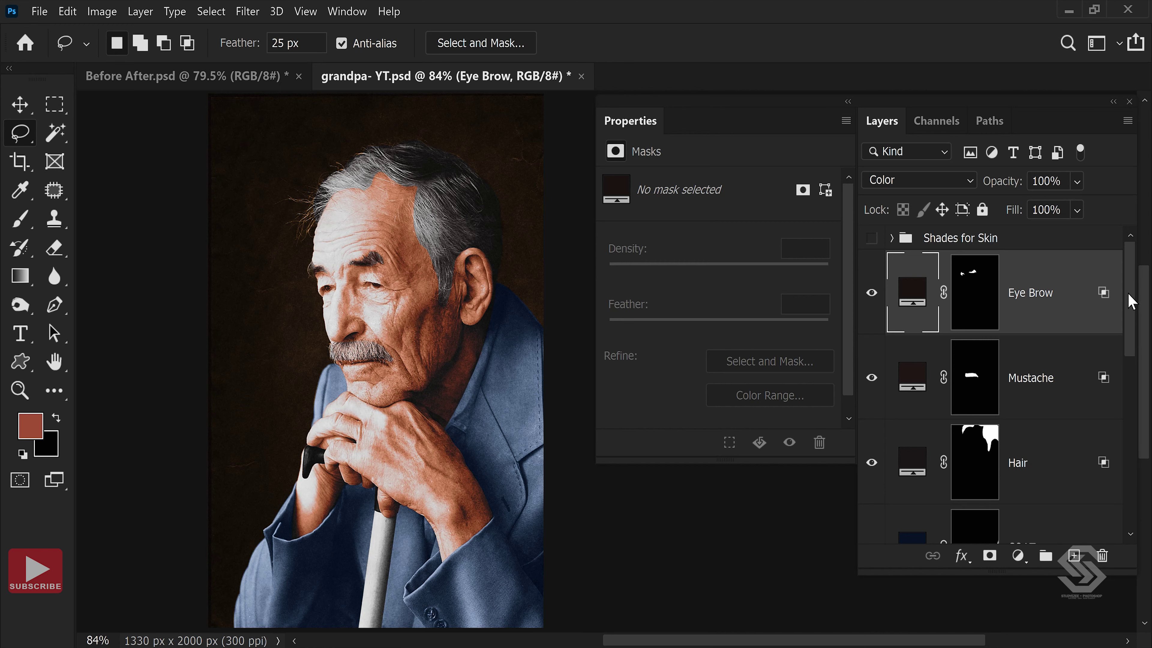
Load the saved Eyes channel as a selection.
left_click_drag(1132, 301, 1134, 420)
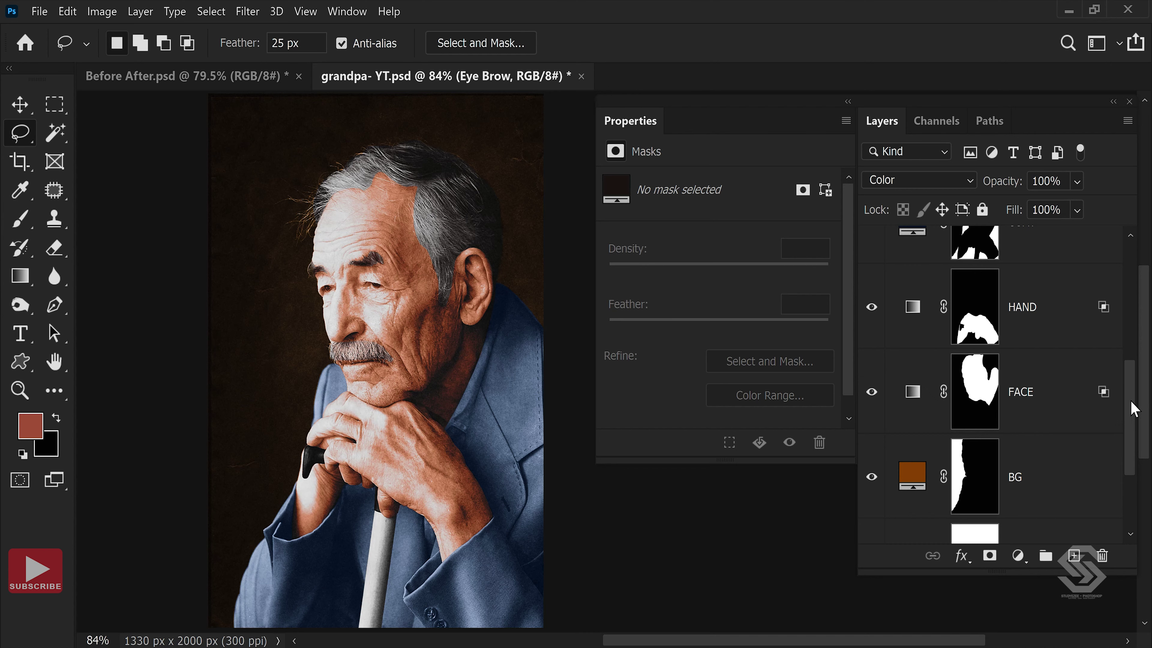
left_click_drag(1133, 408, 1143, 274)
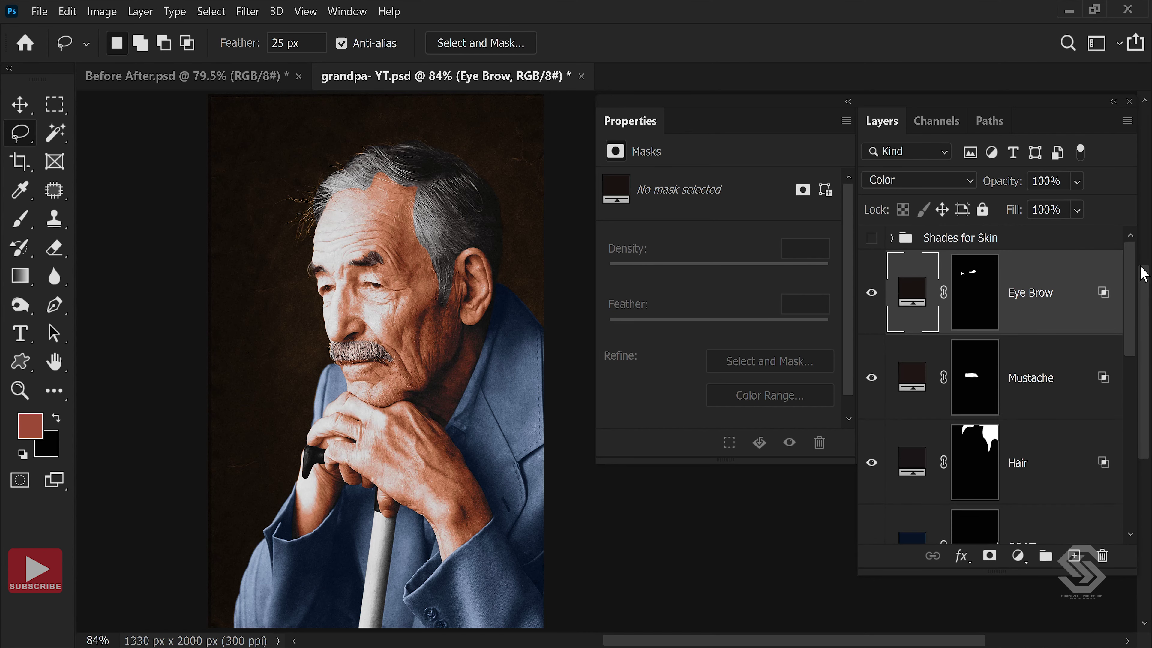
left_click(212, 12)
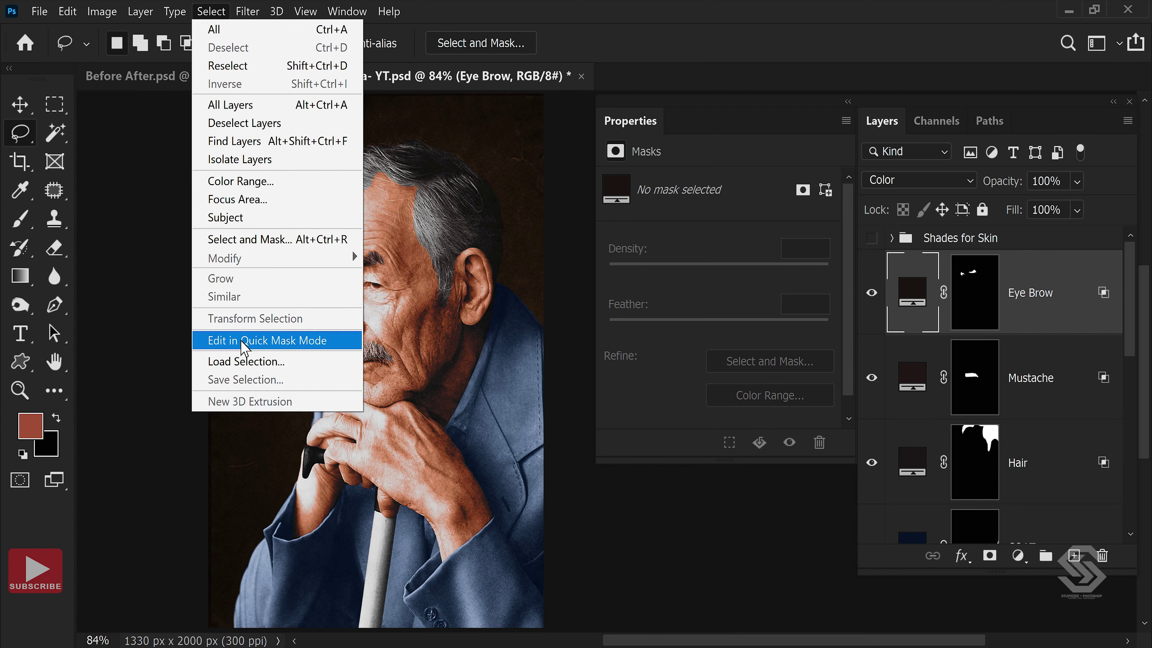
left_click(249, 362)
left_click(880, 187)
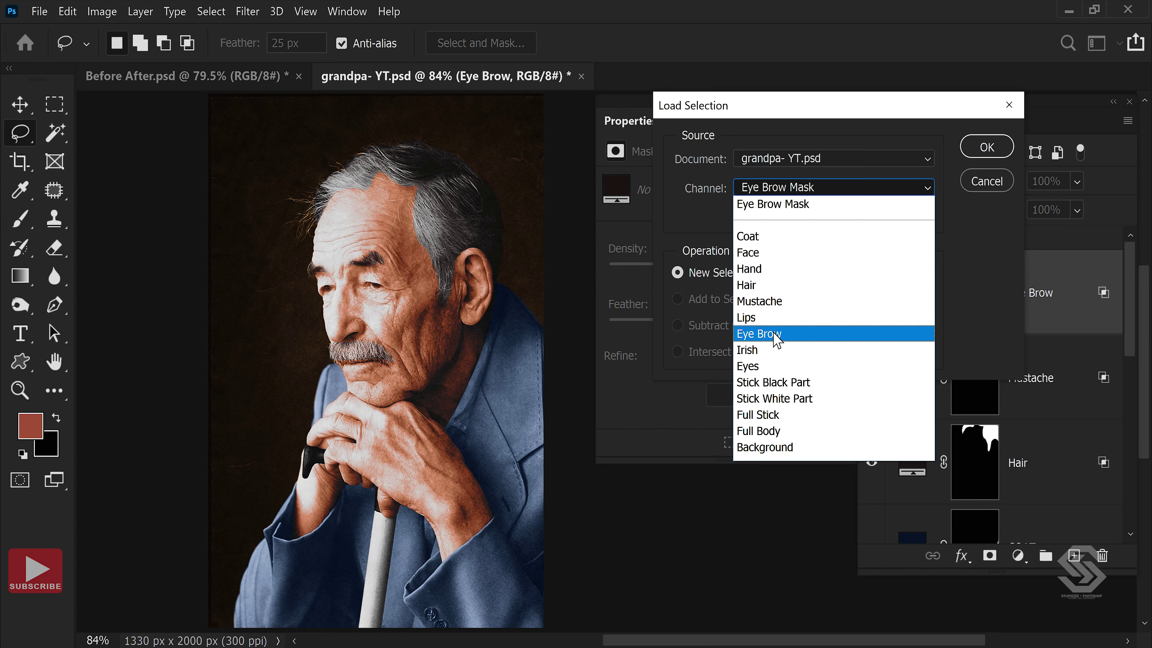
left_click(760, 365)
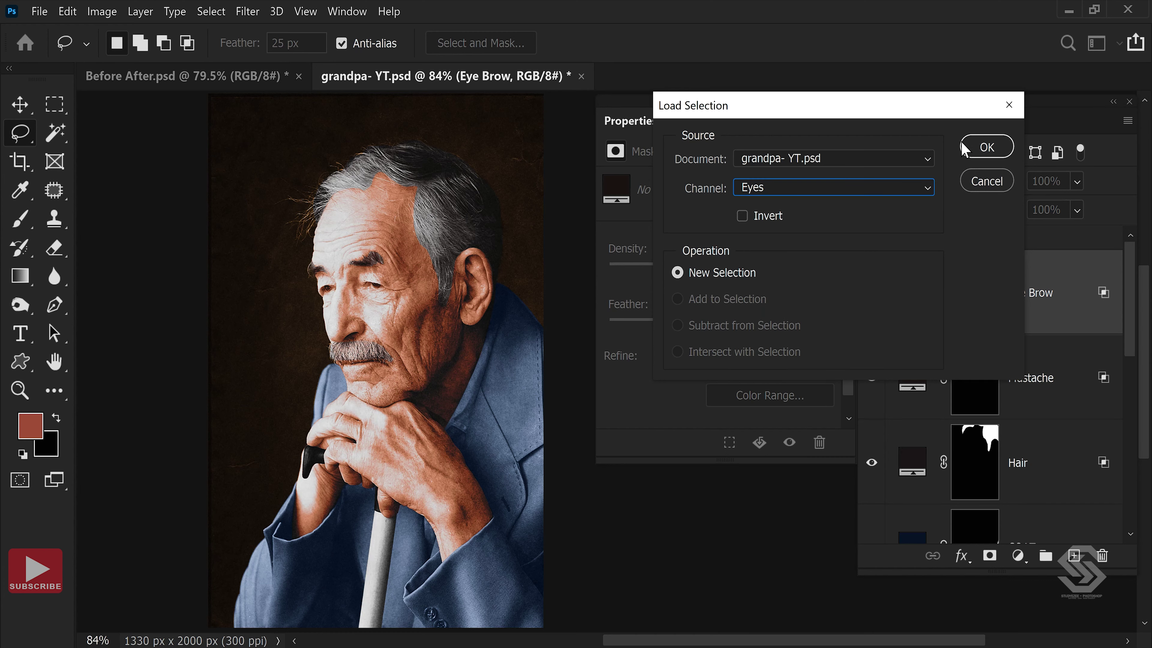
left_click(980, 147)
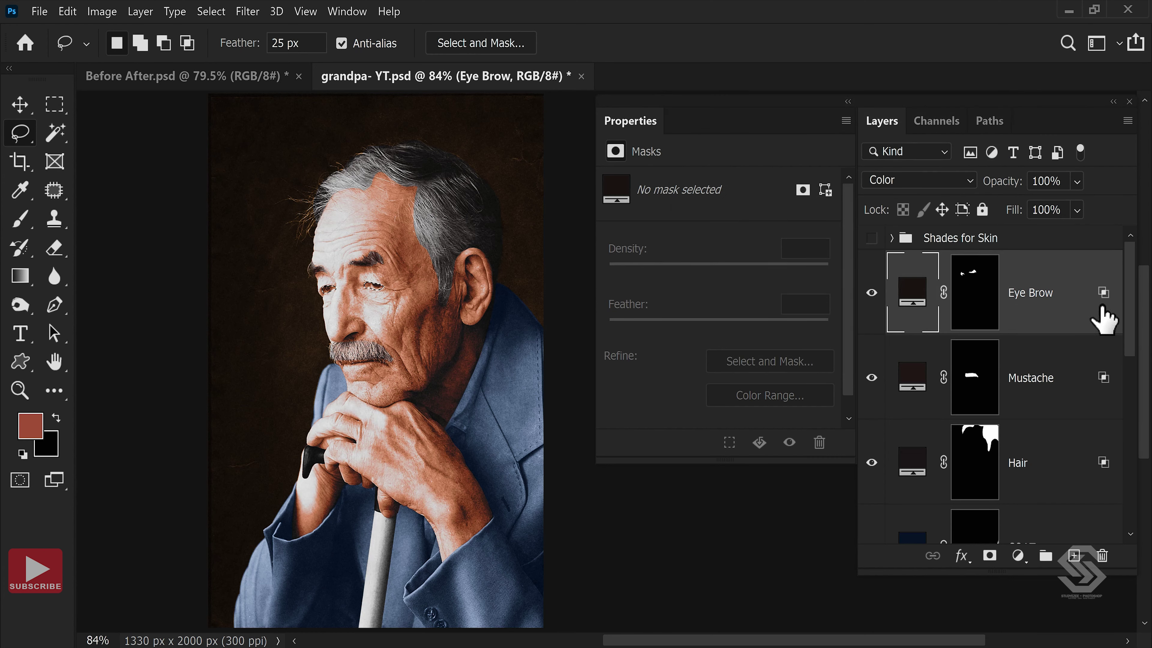
Target the FACE gradient map layer's mask for editing.
scroll(1126, 325, "down", 2)
left_click_drag(1126, 325, 1140, 434)
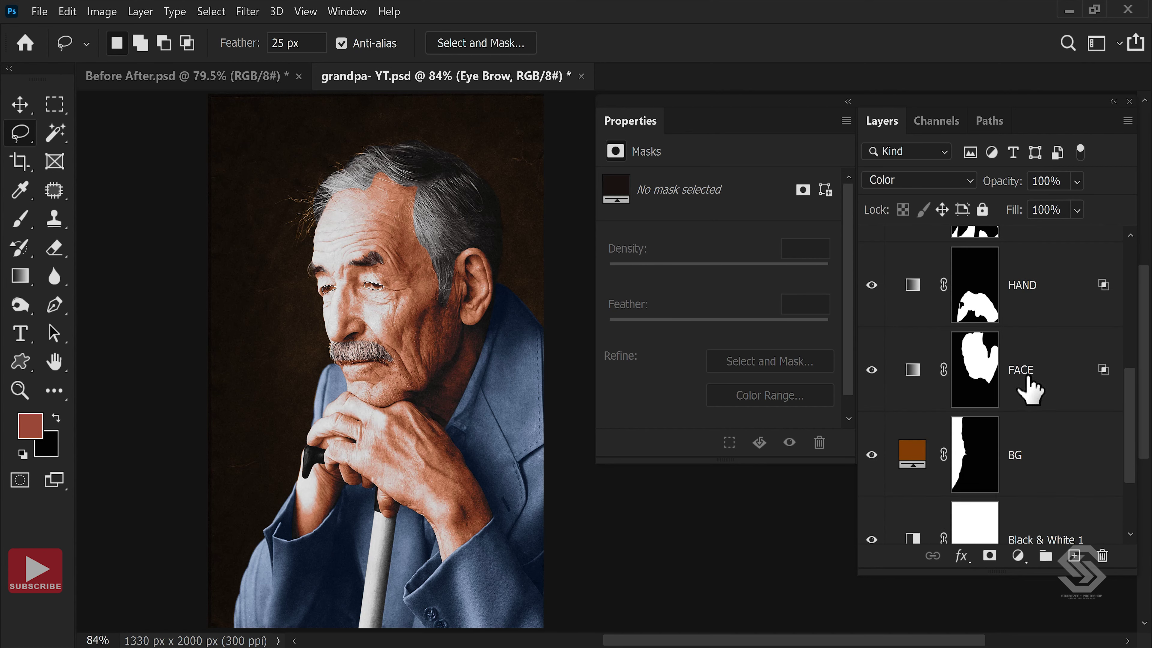
left_click(1023, 379)
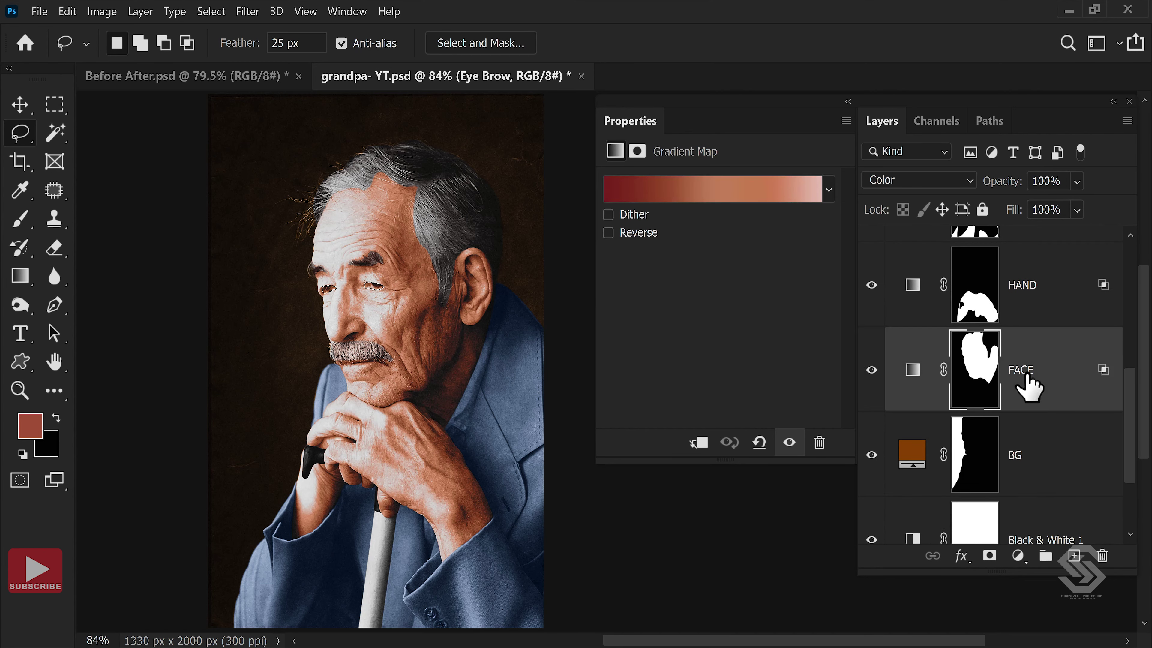
left_click(975, 370)
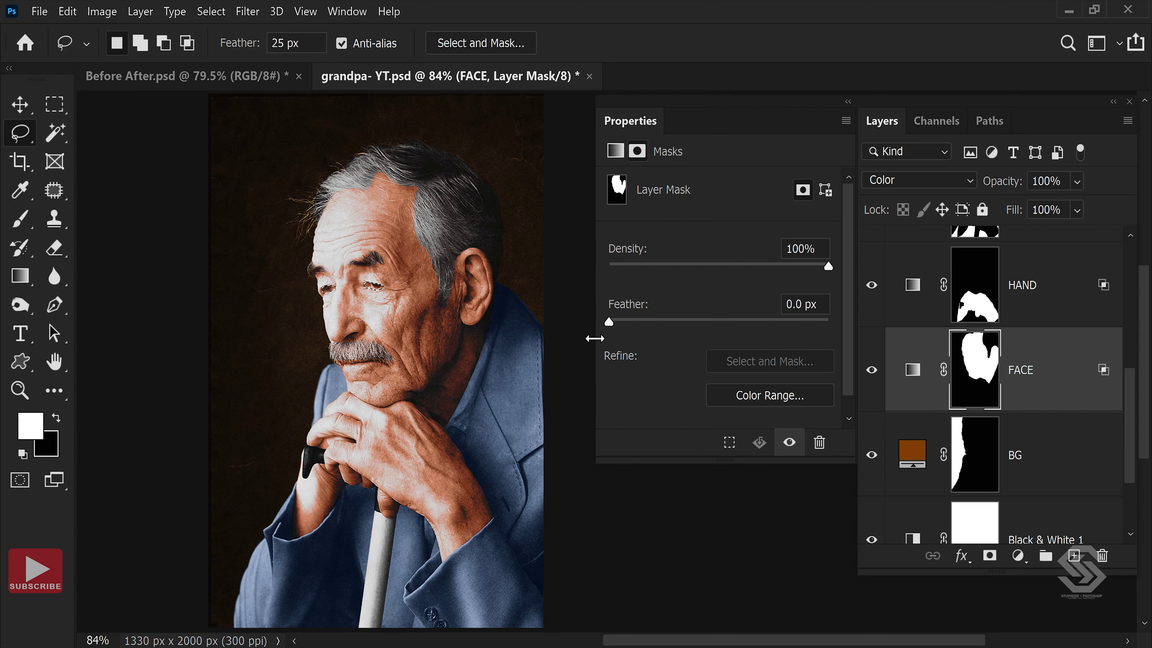
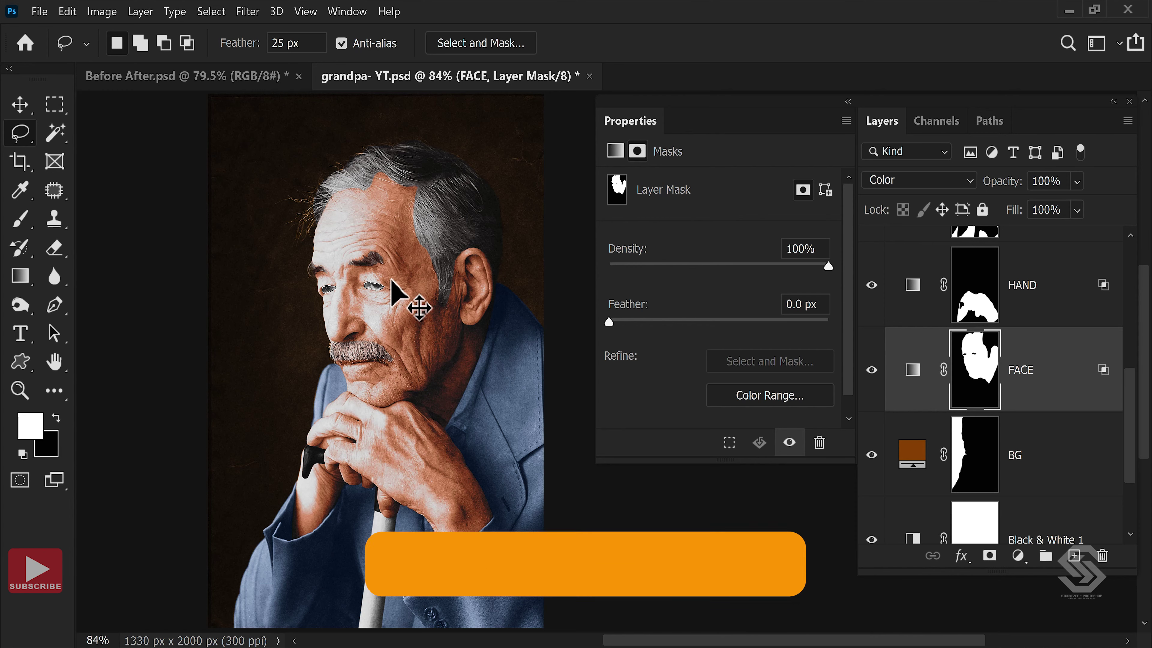
Deselect, then load the saved Irish channel as the iris selection.
key("ctrl+d")
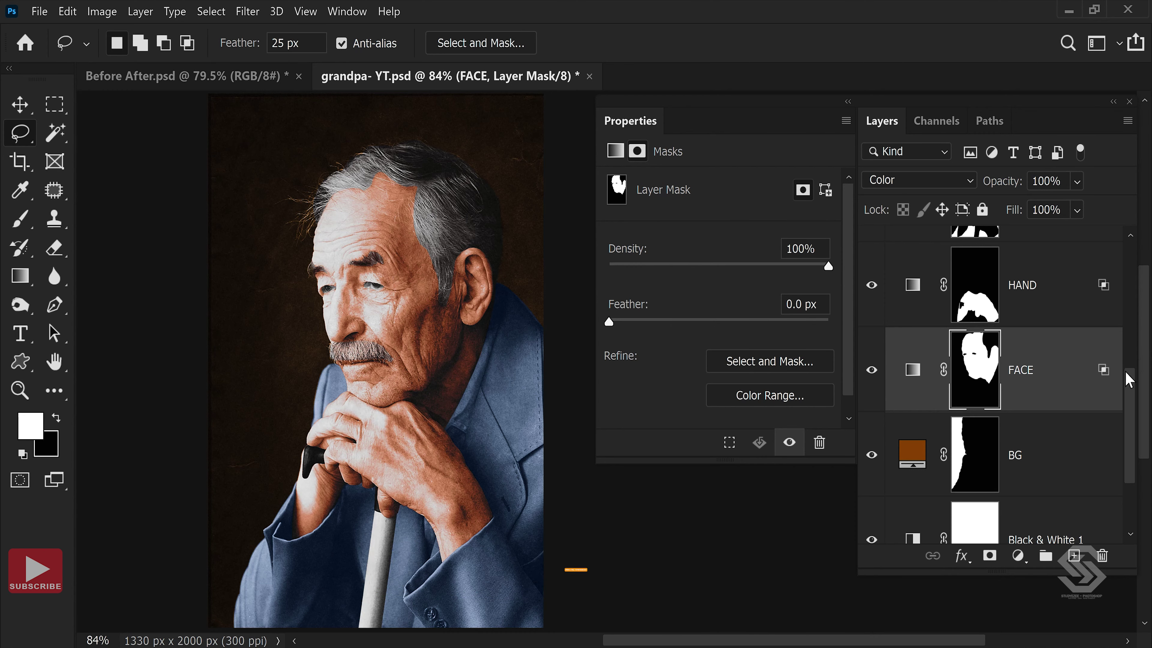
left_click_drag(1130, 376, 1143, 289)
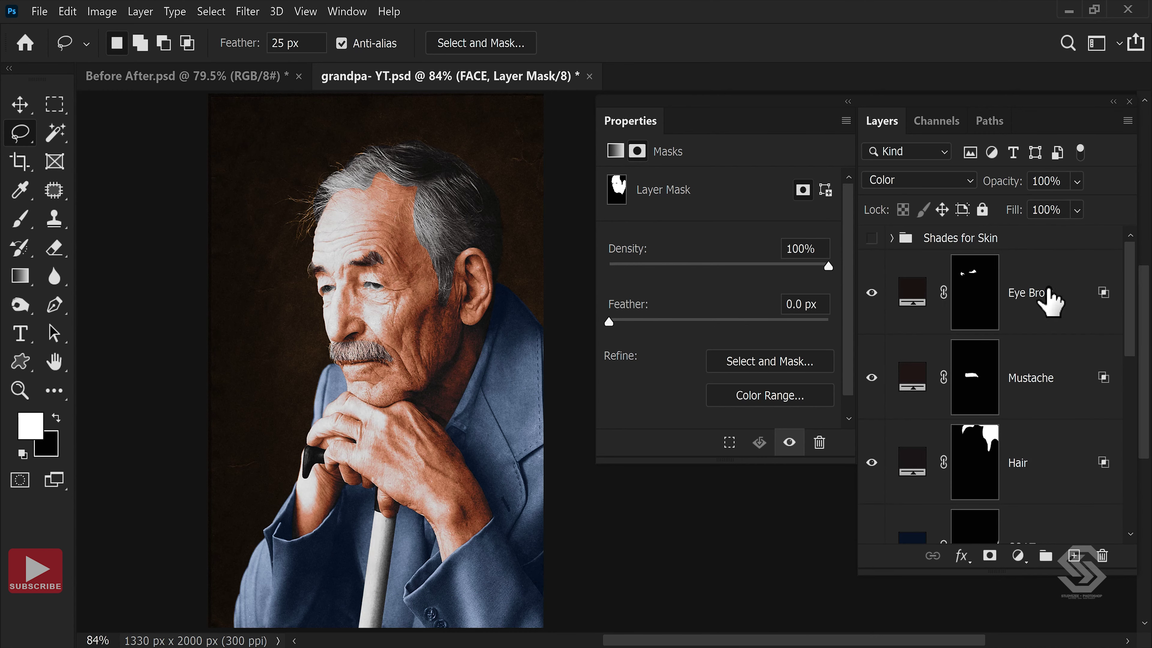
left_click(1030, 309)
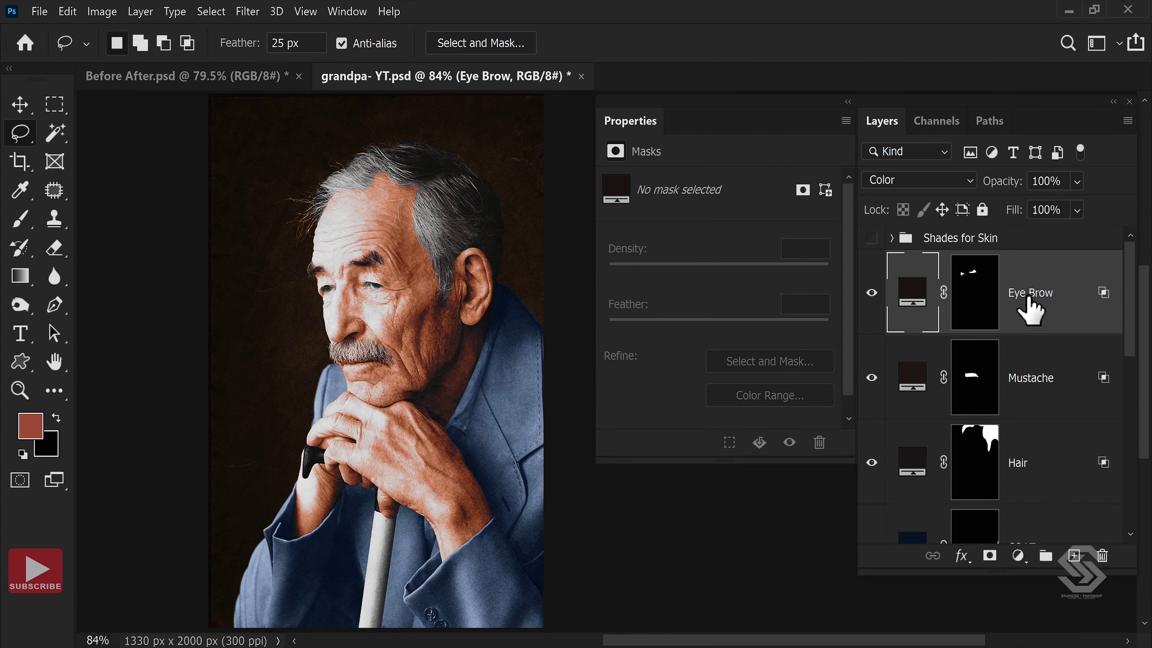
left_click(210, 14)
left_click(267, 365)
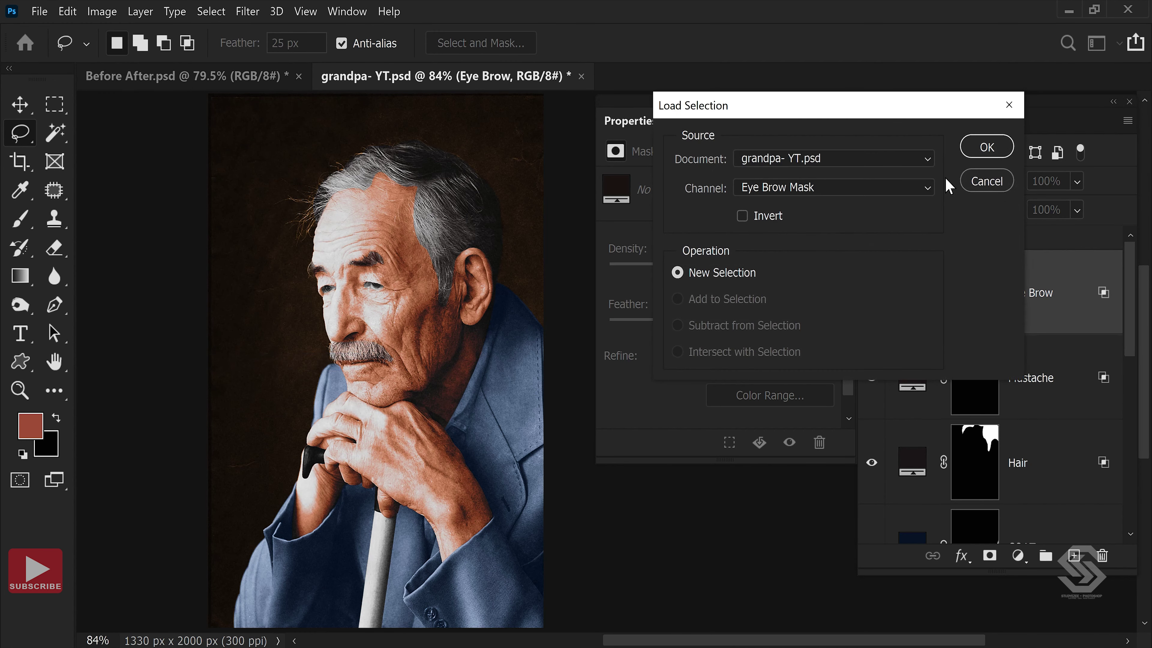
left_click(926, 187)
left_click(765, 359)
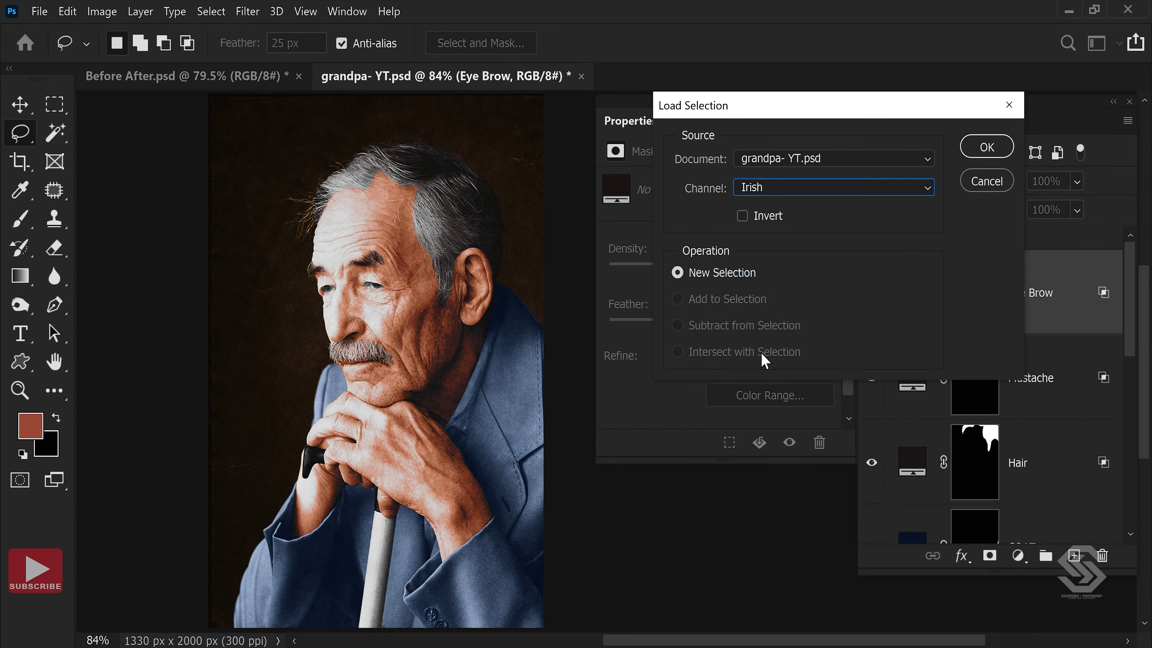
left_click(979, 153)
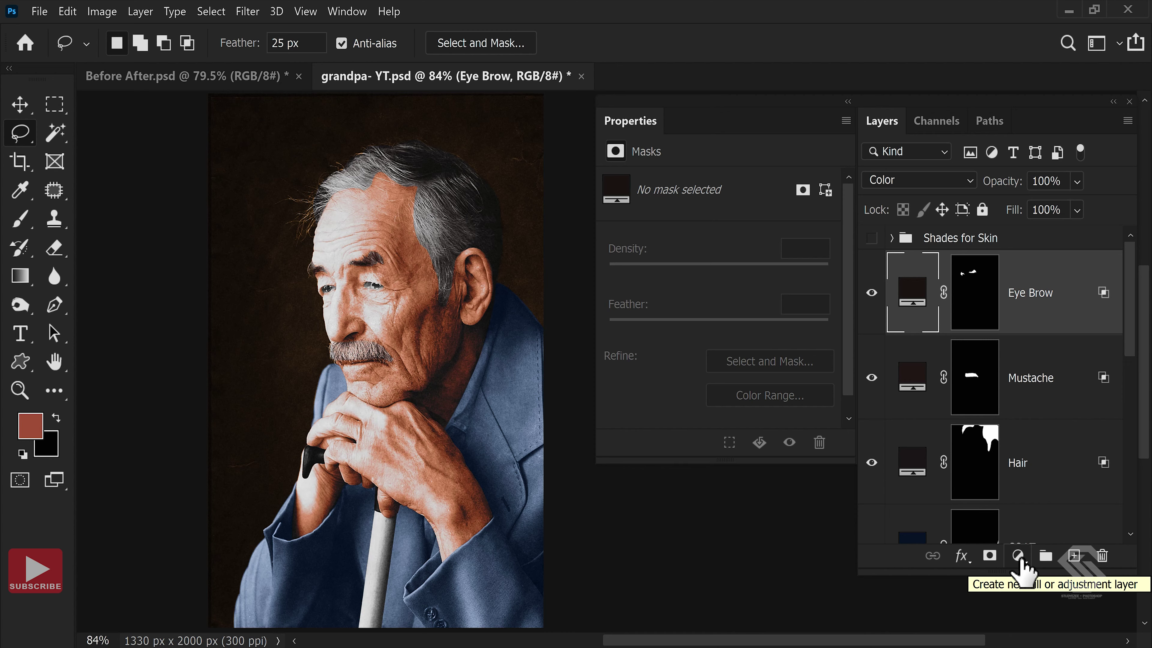
Add a light cyan Solid Color fill (#68d6ed) over the irises.
left_click(1019, 556)
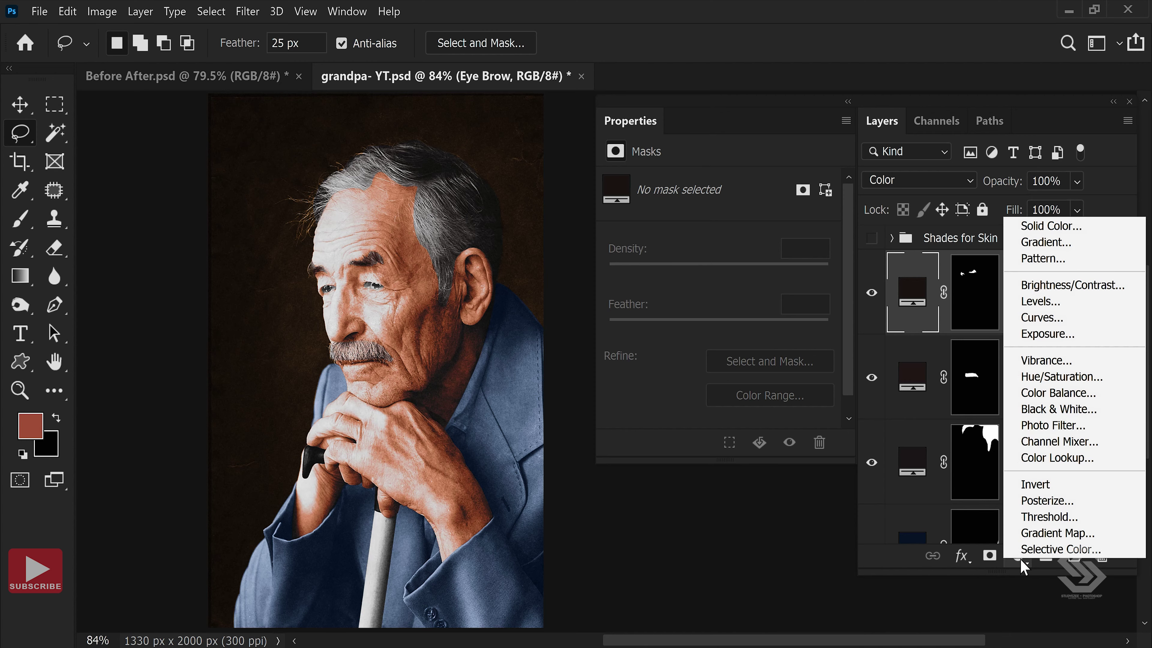
left_click(1043, 229)
type("428e9e")
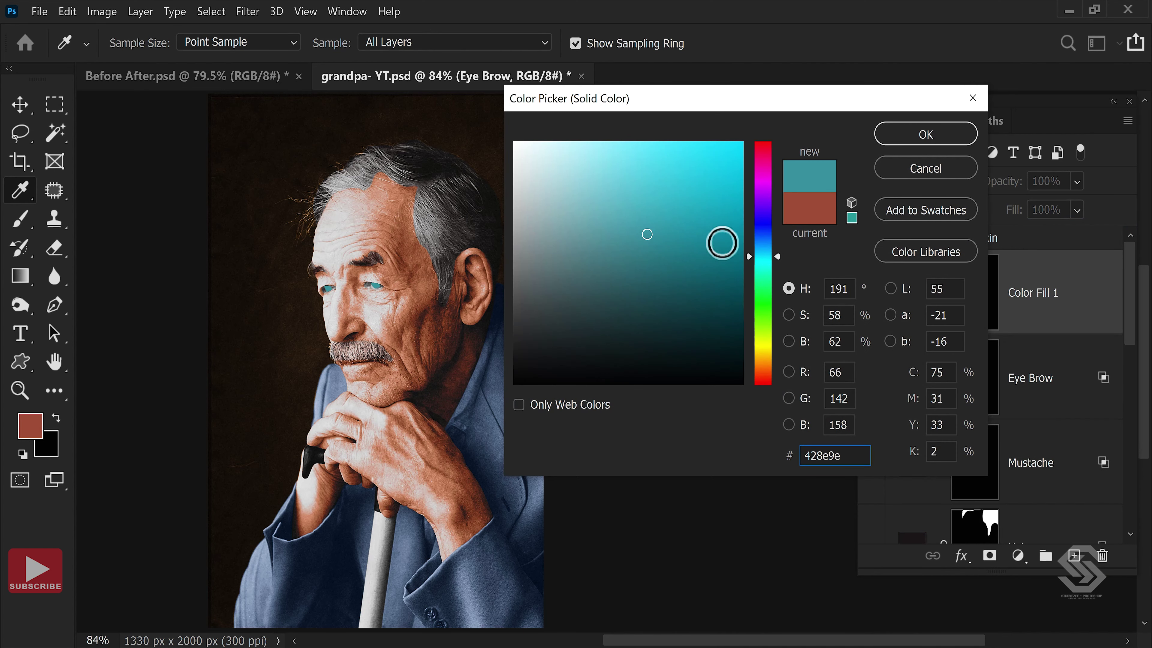
left_click(642, 159)
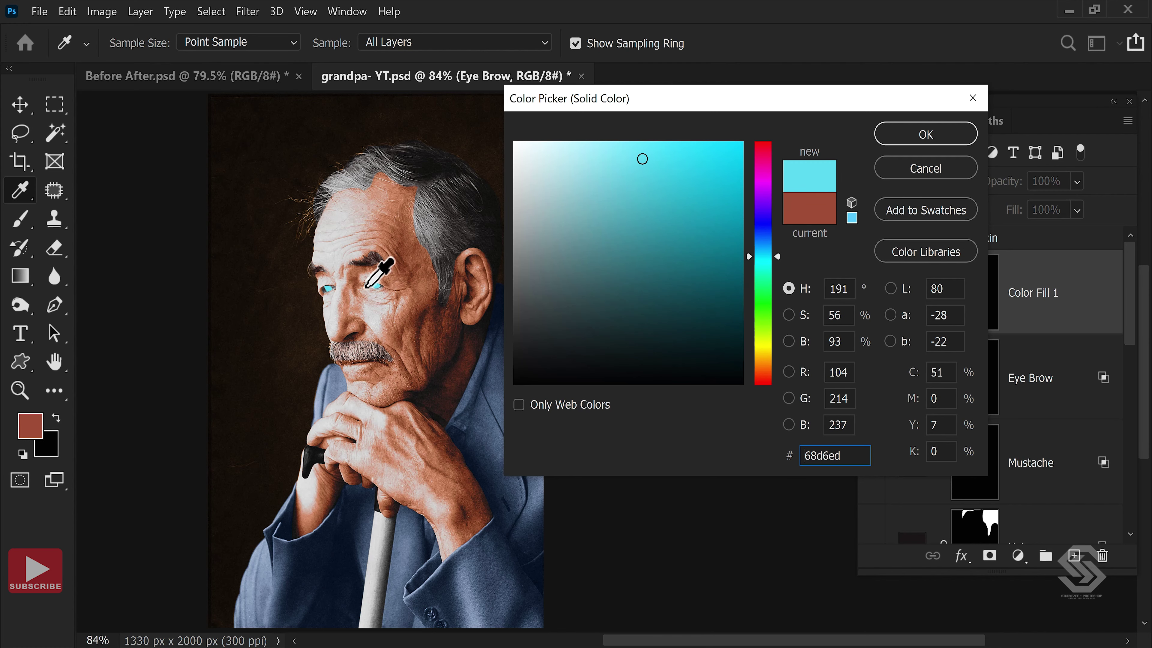
left_click(926, 135)
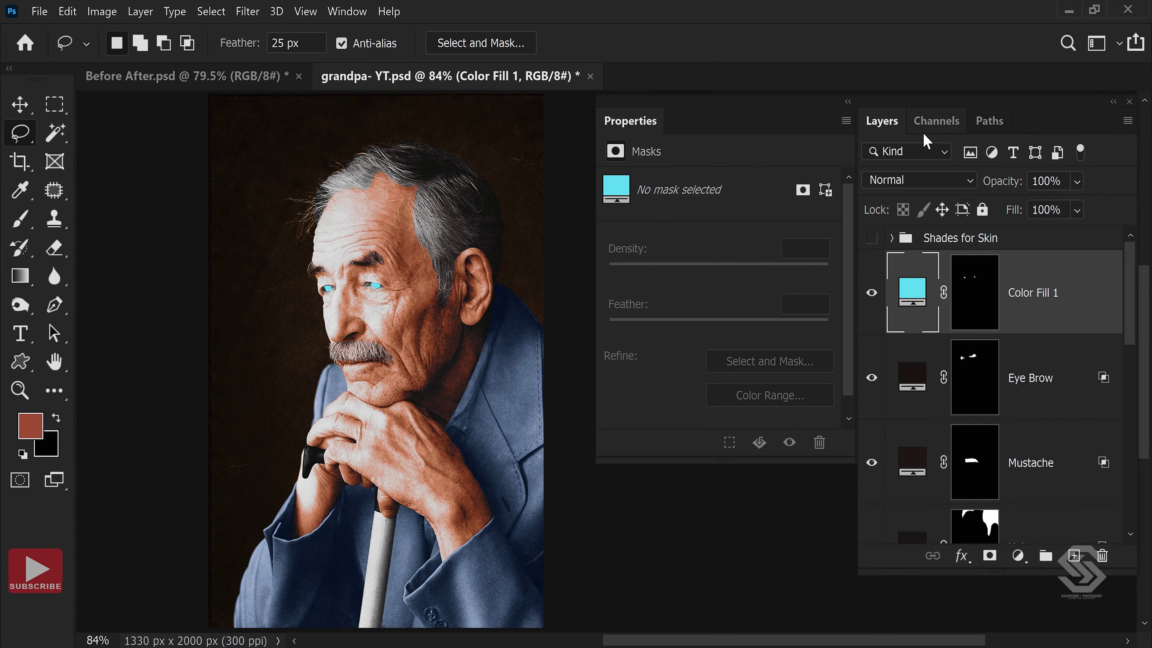
Set the iris fill to Color blend mode at 35% opacity and name it Irish.
left_click(902, 180)
left_click(900, 609)
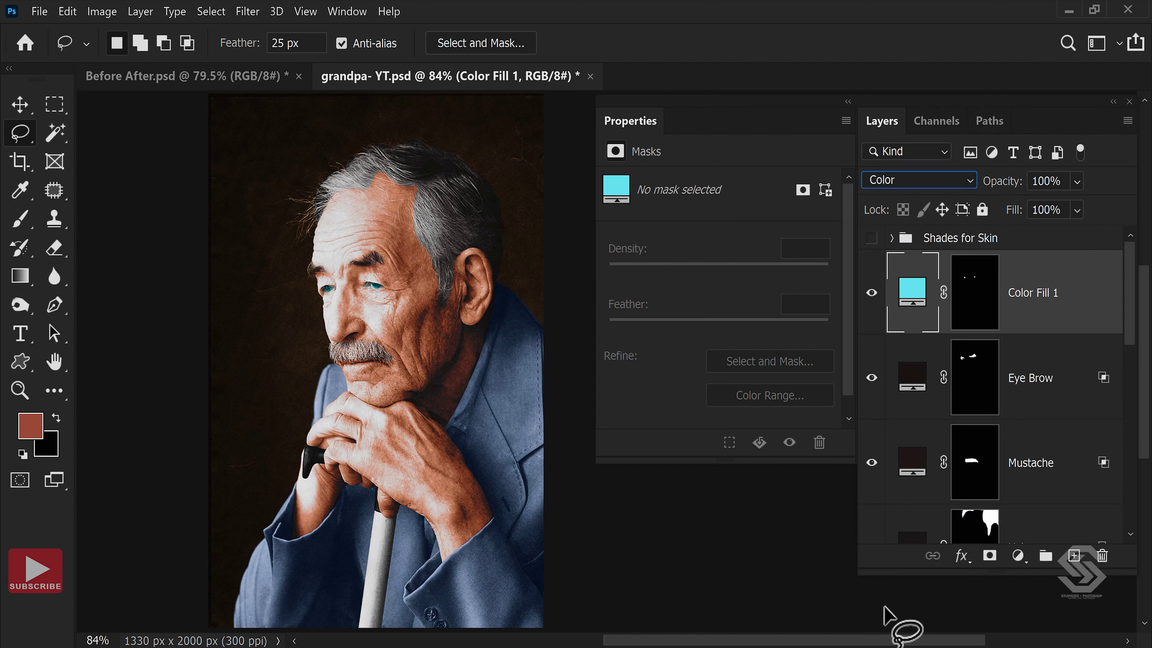
left_click(1066, 182)
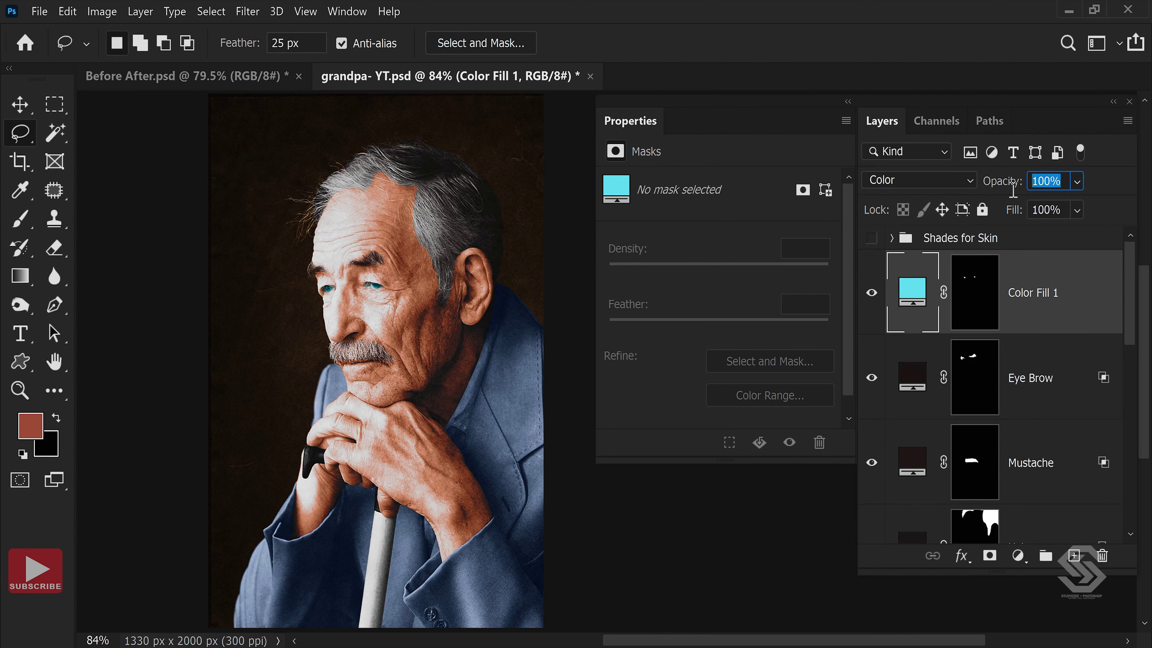
type("35")
key("Return")
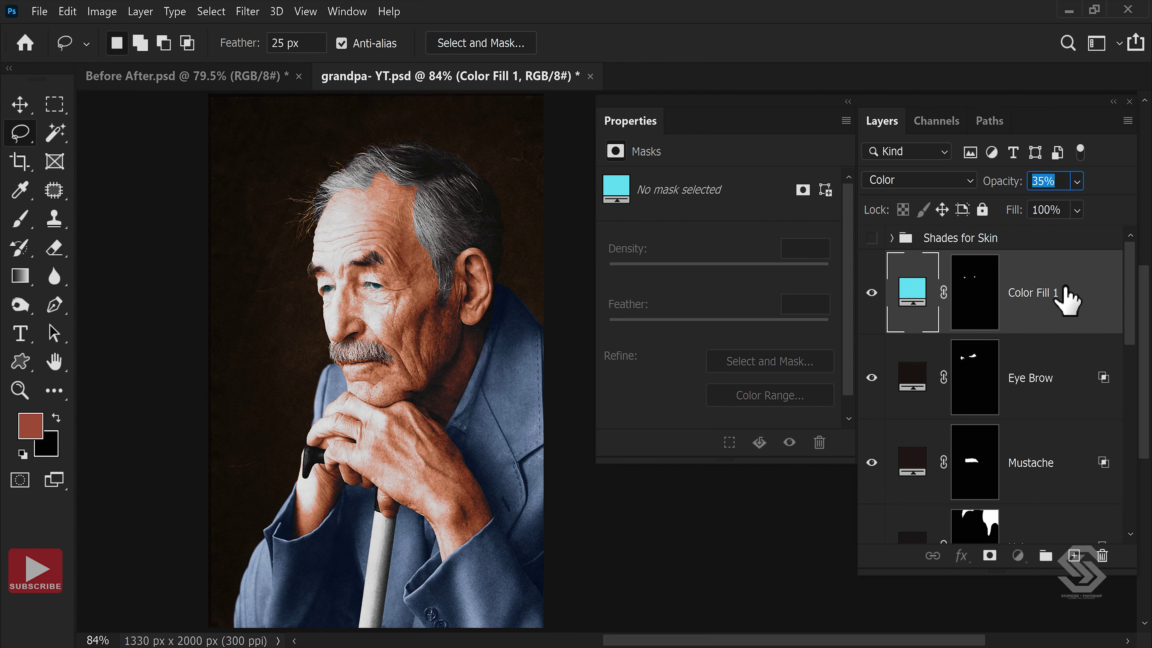
double_click(1029, 293)
type("Irish")
key("Return")
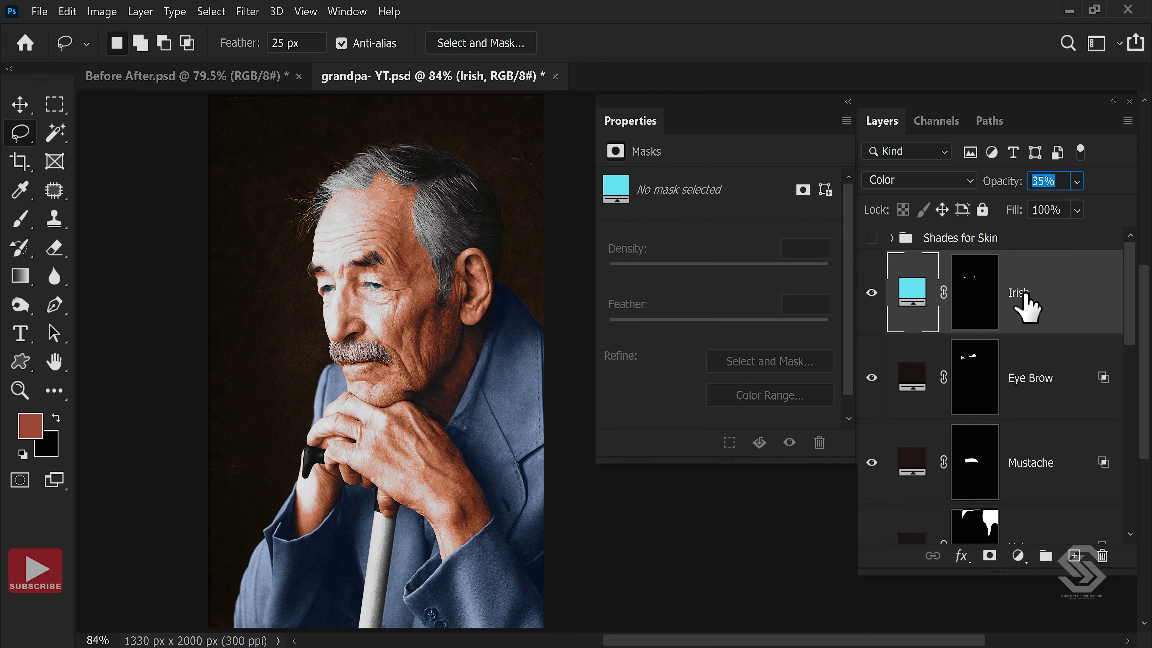
Load the saved Lips channel as a selection.
left_click(210, 13)
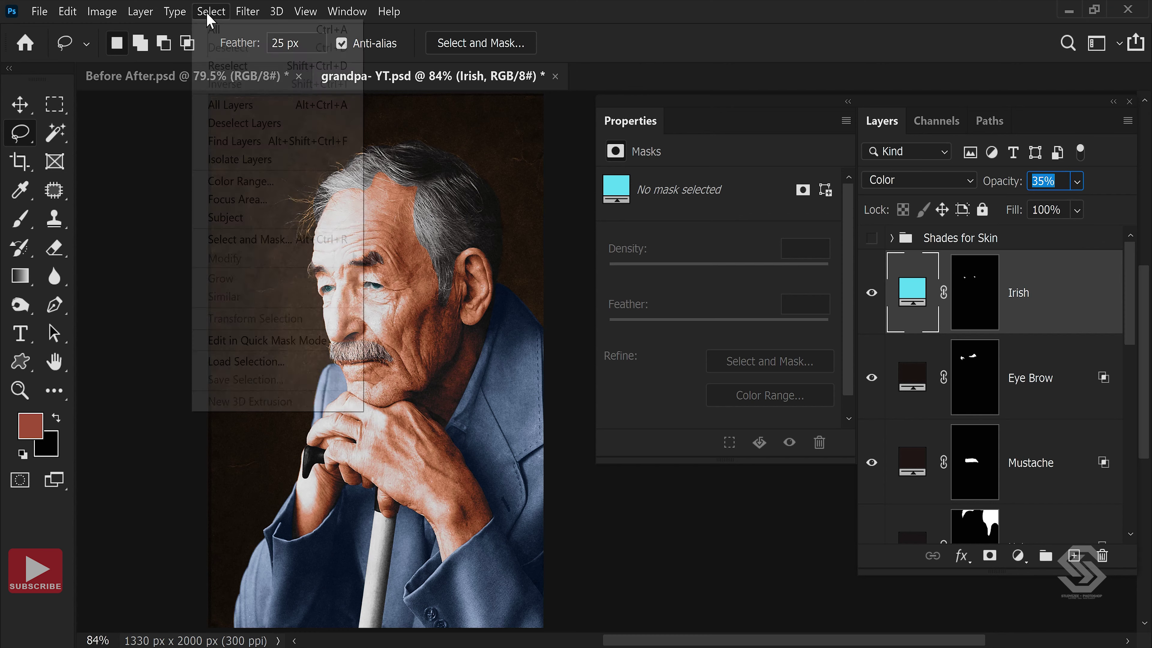
left_click(268, 362)
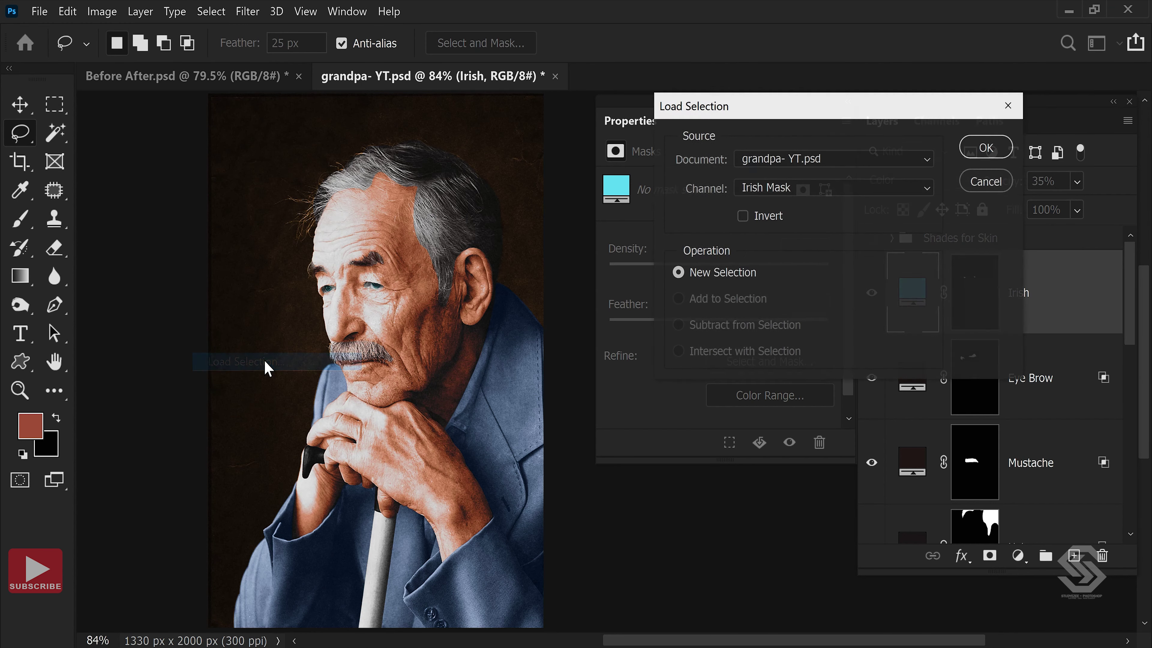
left_click(857, 197)
left_click(755, 317)
left_click(987, 147)
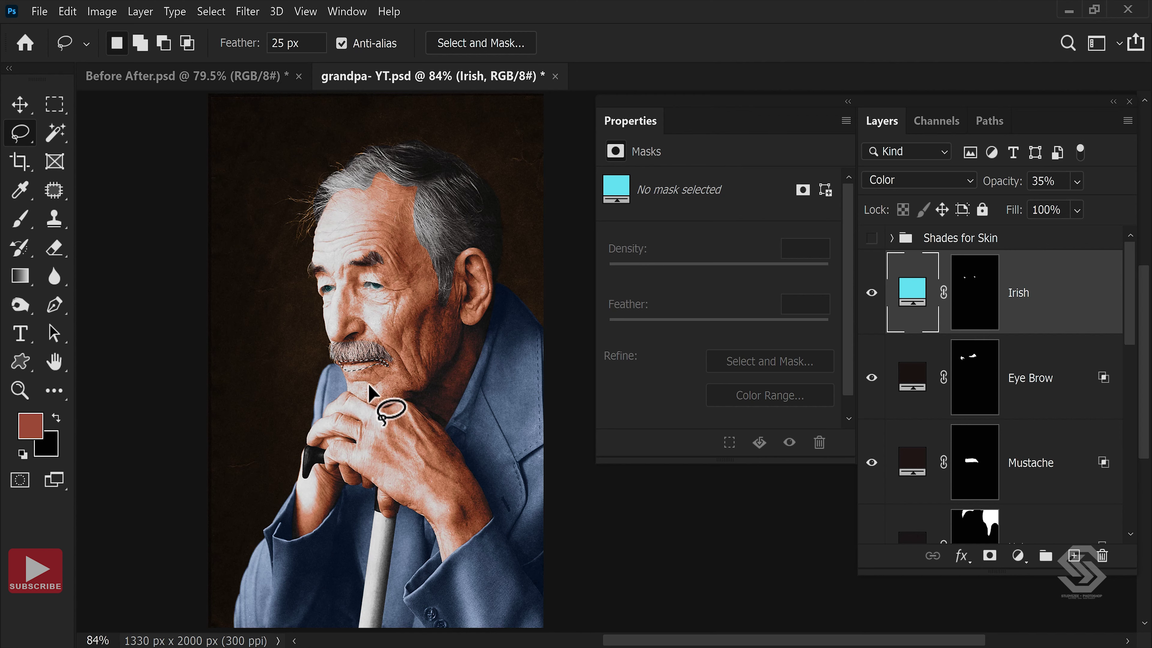
Add a red #bf3c3c Solid Color fill over the lips.
left_click(1019, 562)
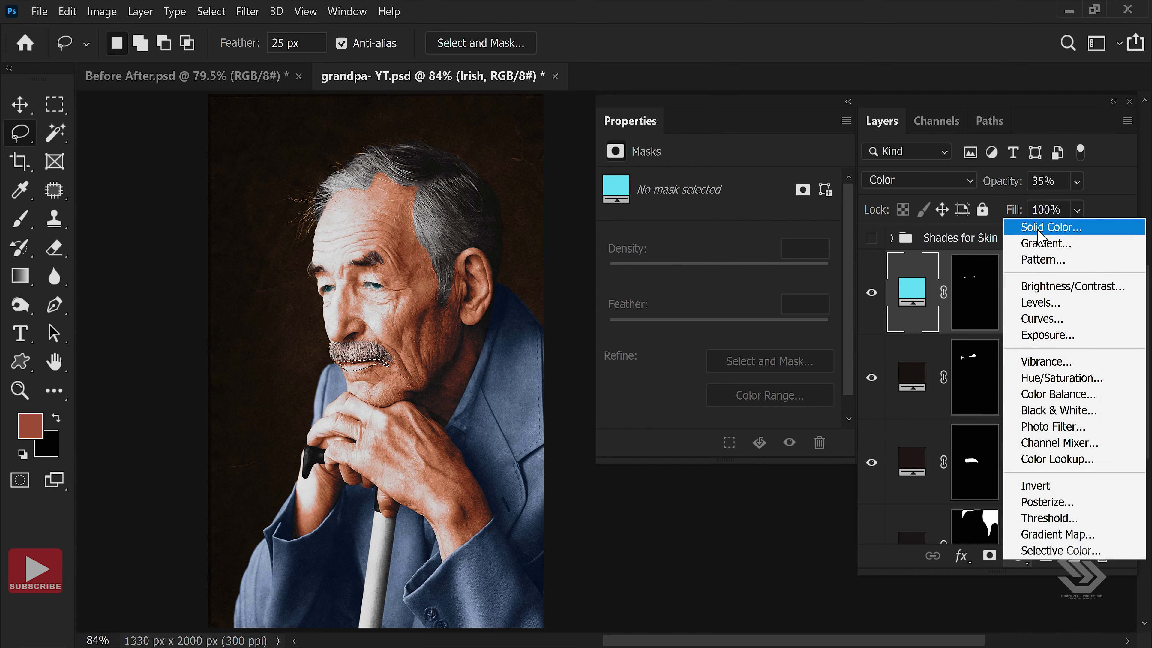
left_click(1030, 226)
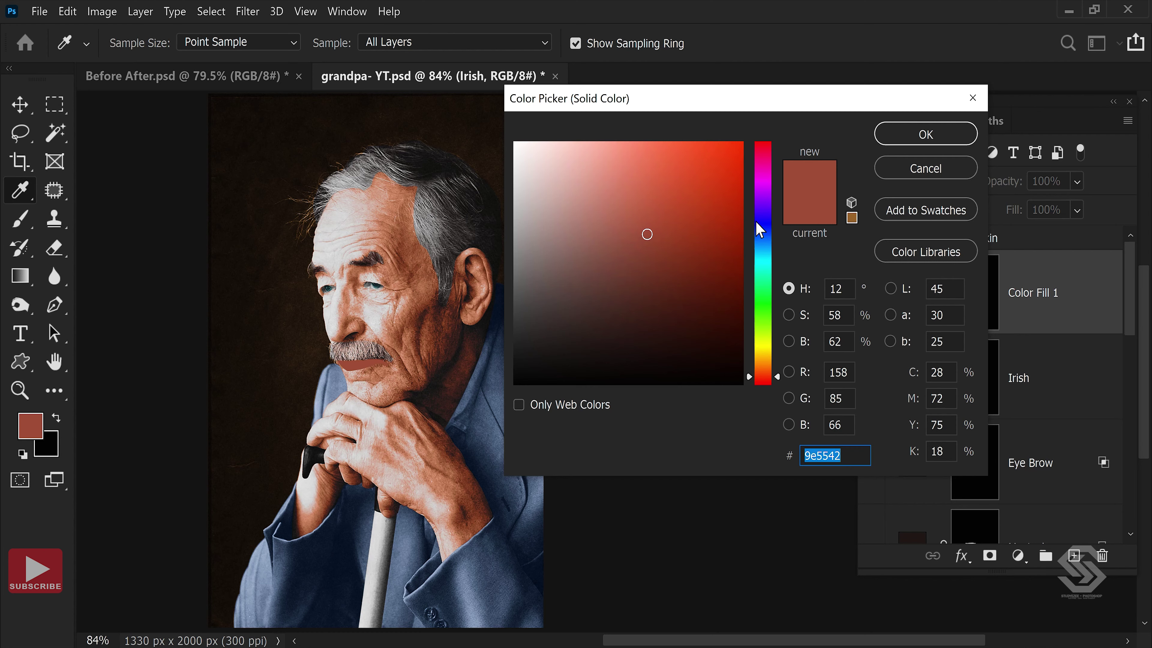
left_click_drag(762, 230, 762, 150)
left_click(717, 185)
left_click(673, 204)
left_click(763, 142)
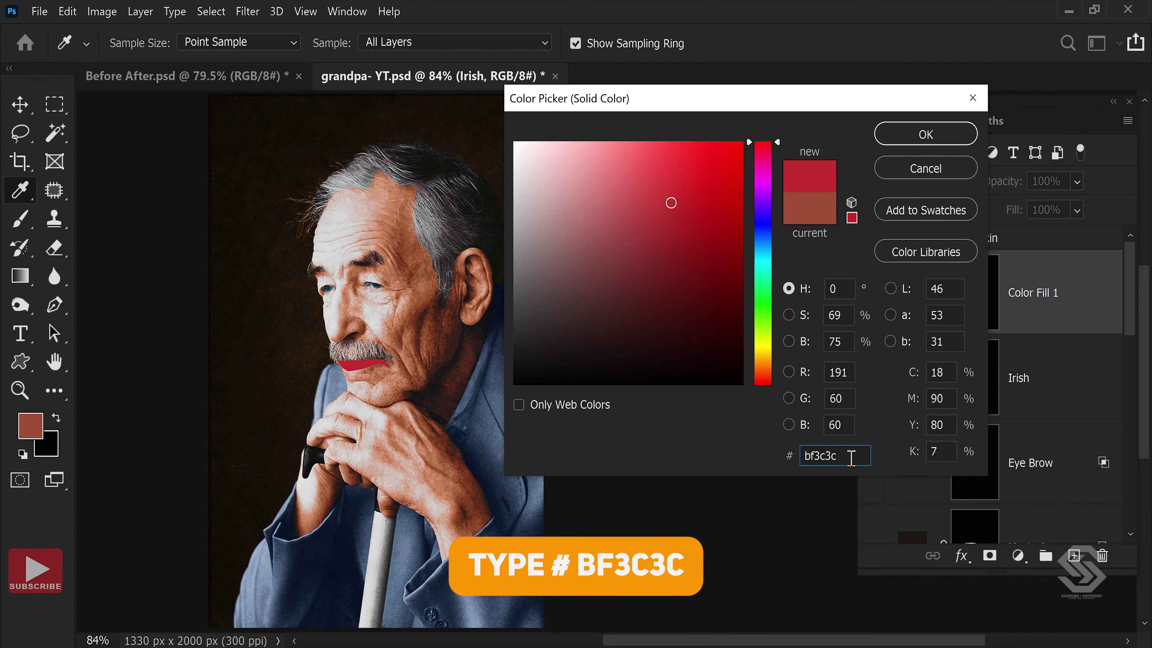
left_click(925, 135)
key("l")
Set the lip fill to Color blend mode at 50% opacity and name it Lips.
left_click(918, 179)
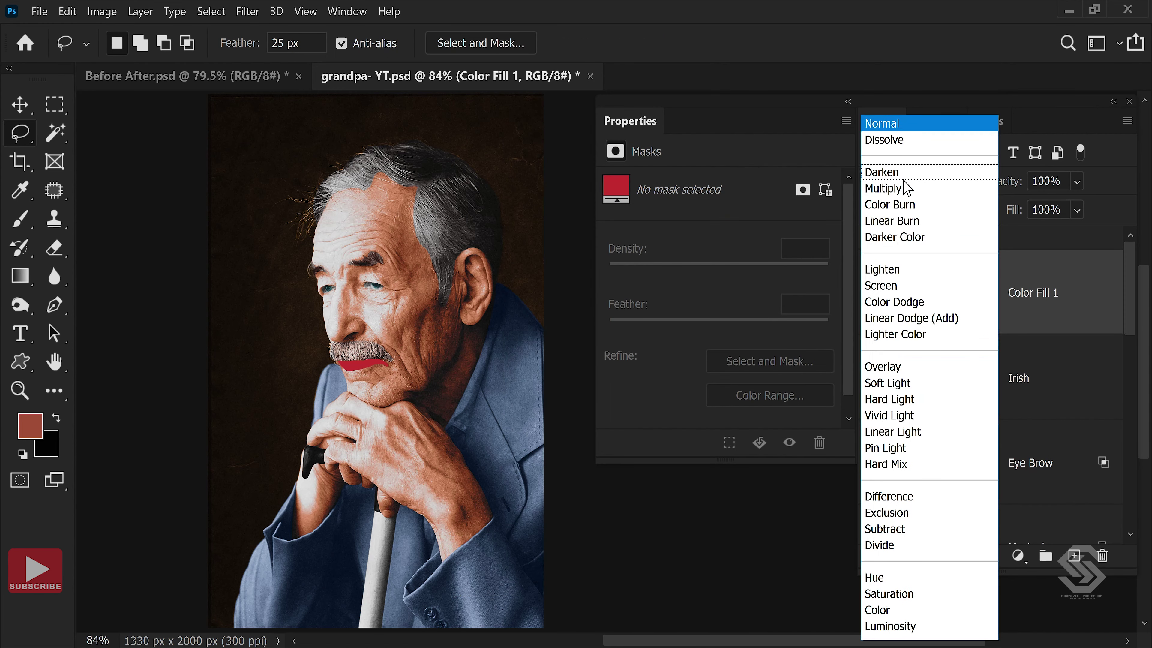
left_click(889, 607)
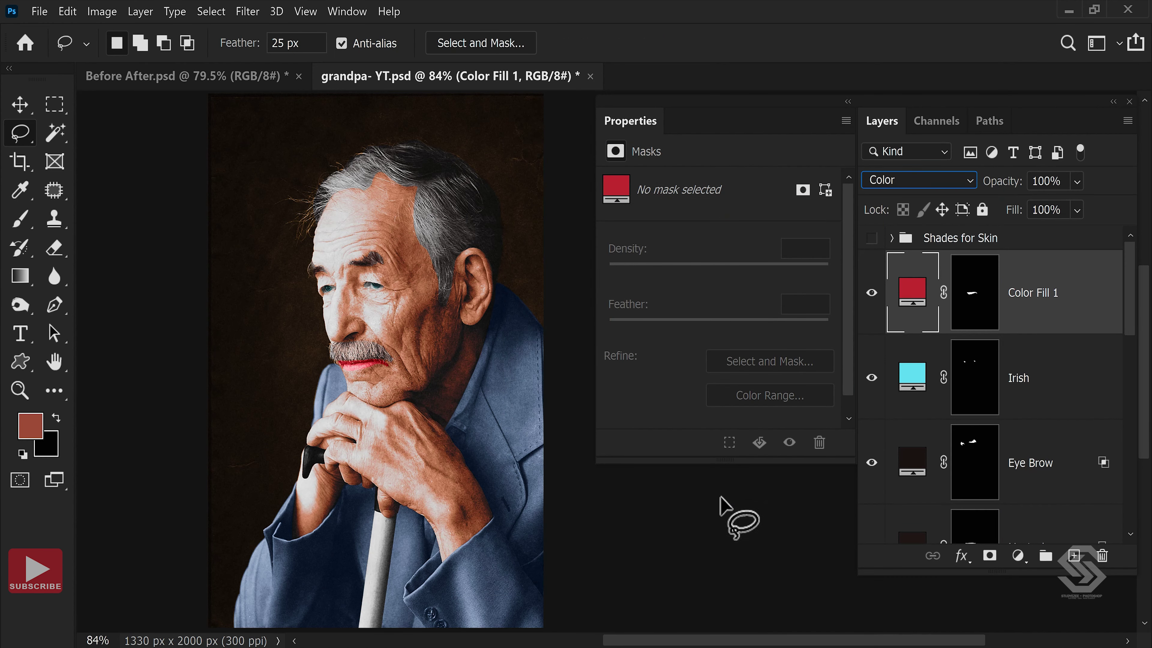
left_click(1061, 183)
type("50")
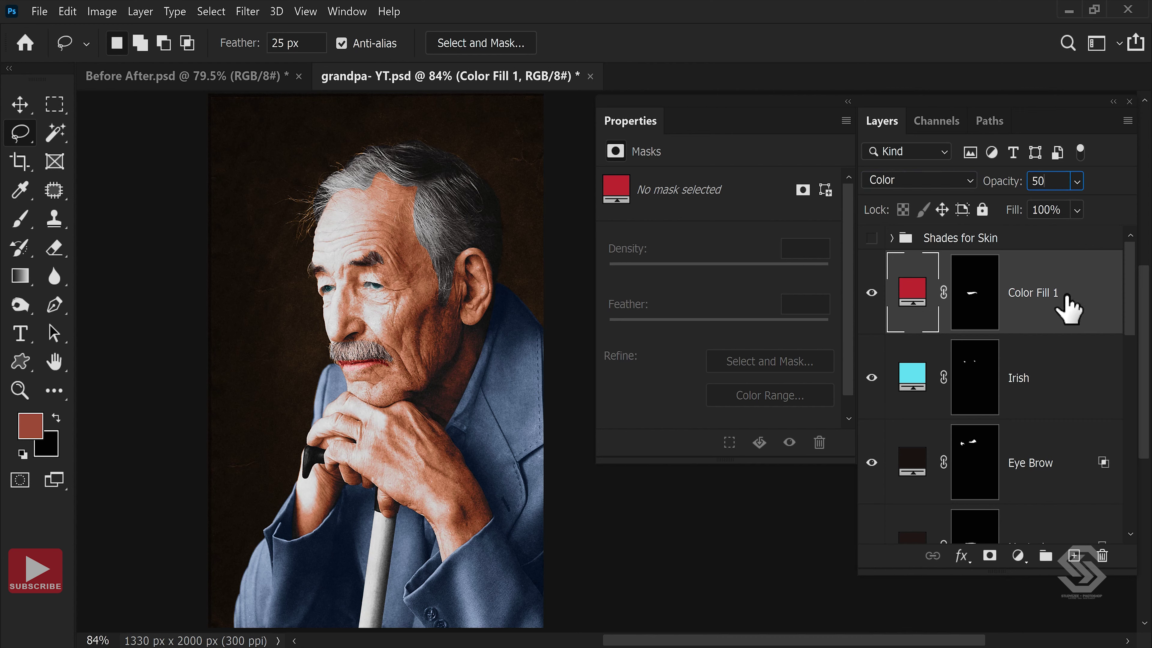
double_click(1029, 293)
type("Lips")
key("Return")
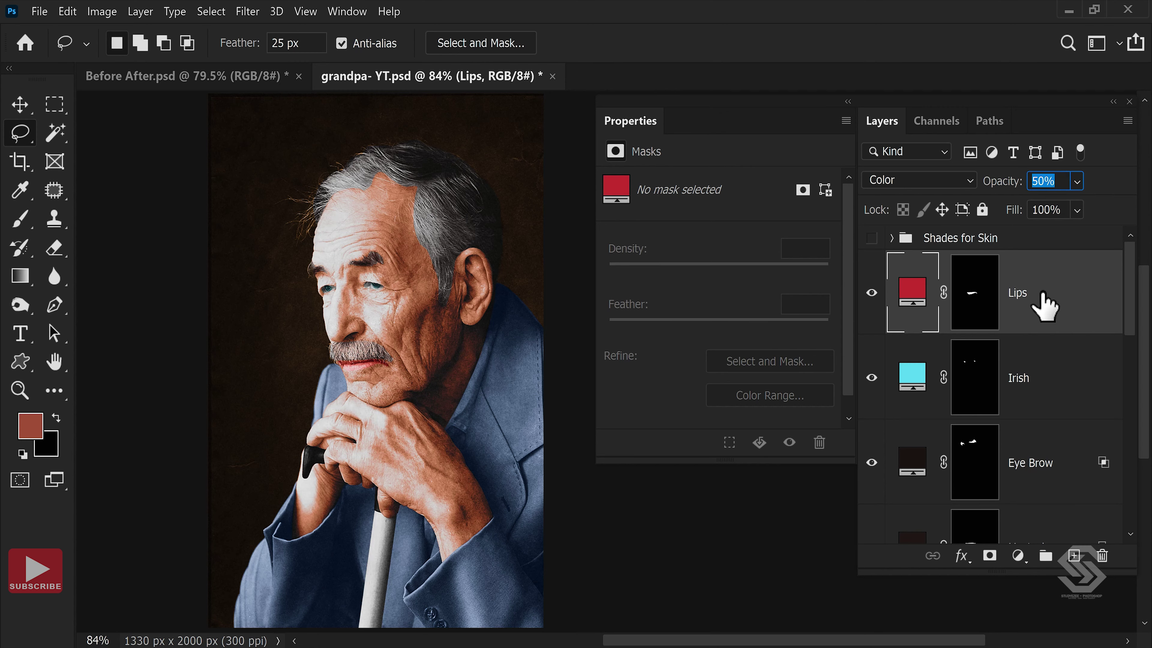
Split the Lips layer's Blend If underlying-layer range to 85/95 and 194/230.
right_click(1066, 303)
left_click(916, 14)
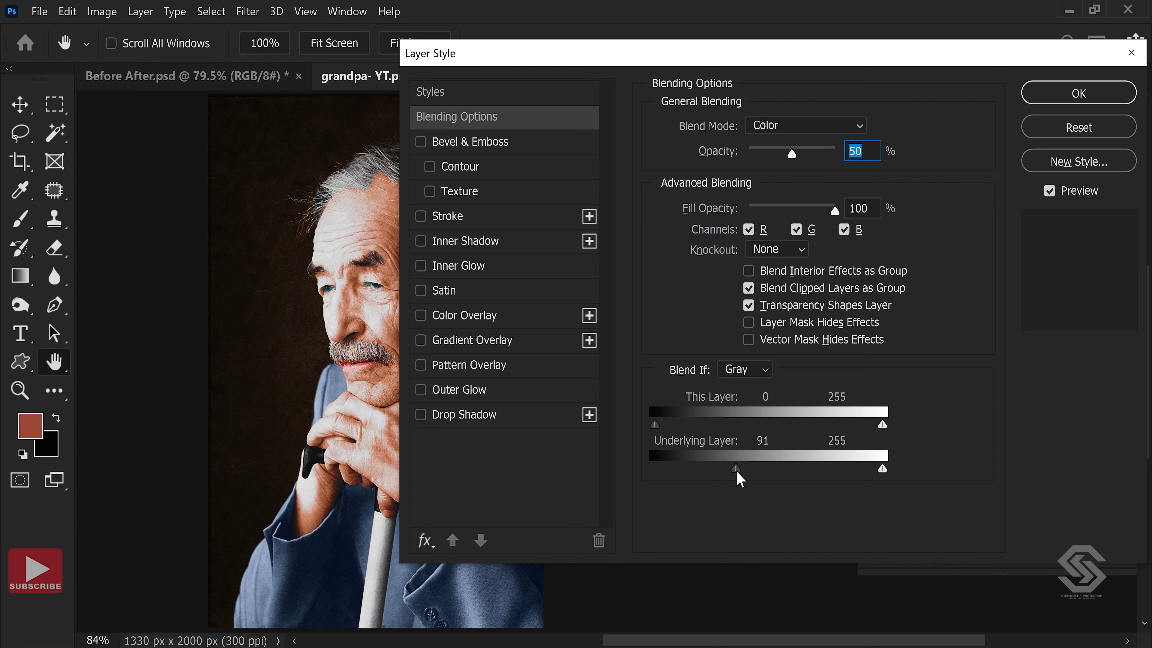
left_click_drag(736, 470, 732, 473)
left_click_drag(859, 474, 861, 474)
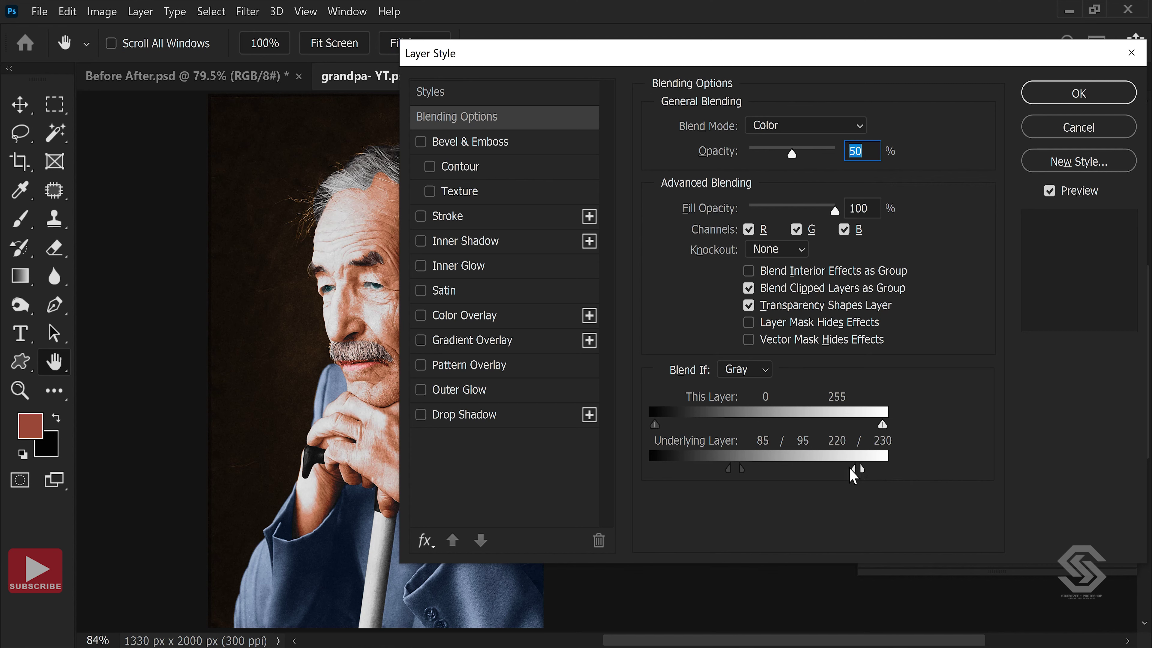
left_click(1075, 96)
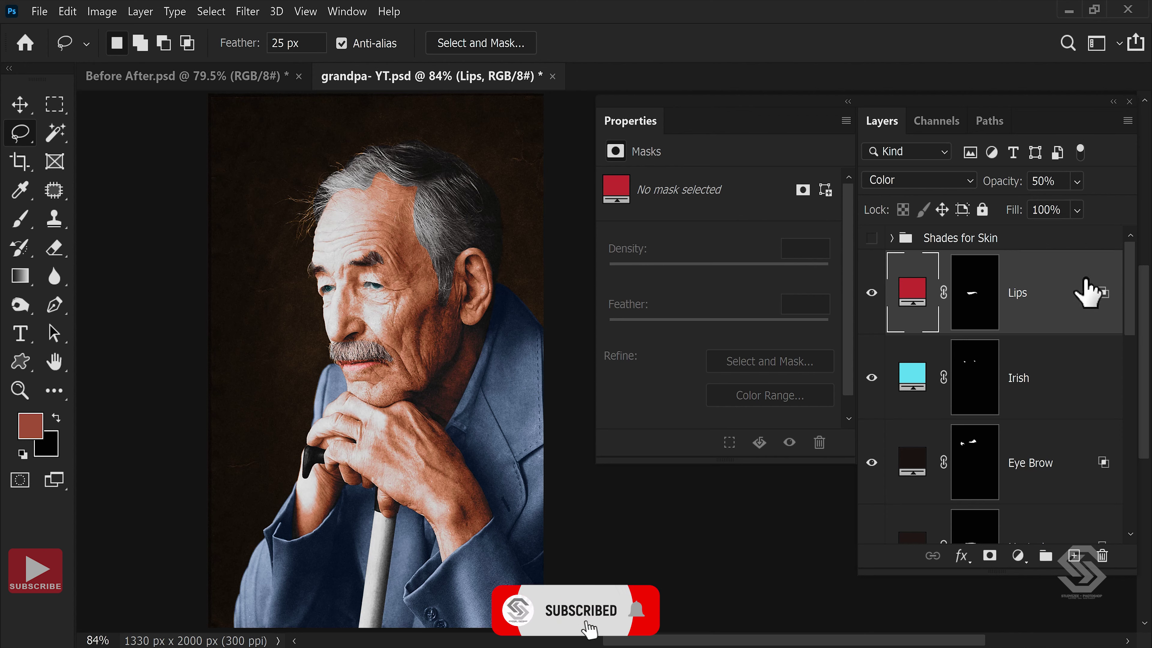
Load the saved Stick White Part channel as a selection.
left_click(211, 11)
left_click(259, 360)
left_click(766, 187)
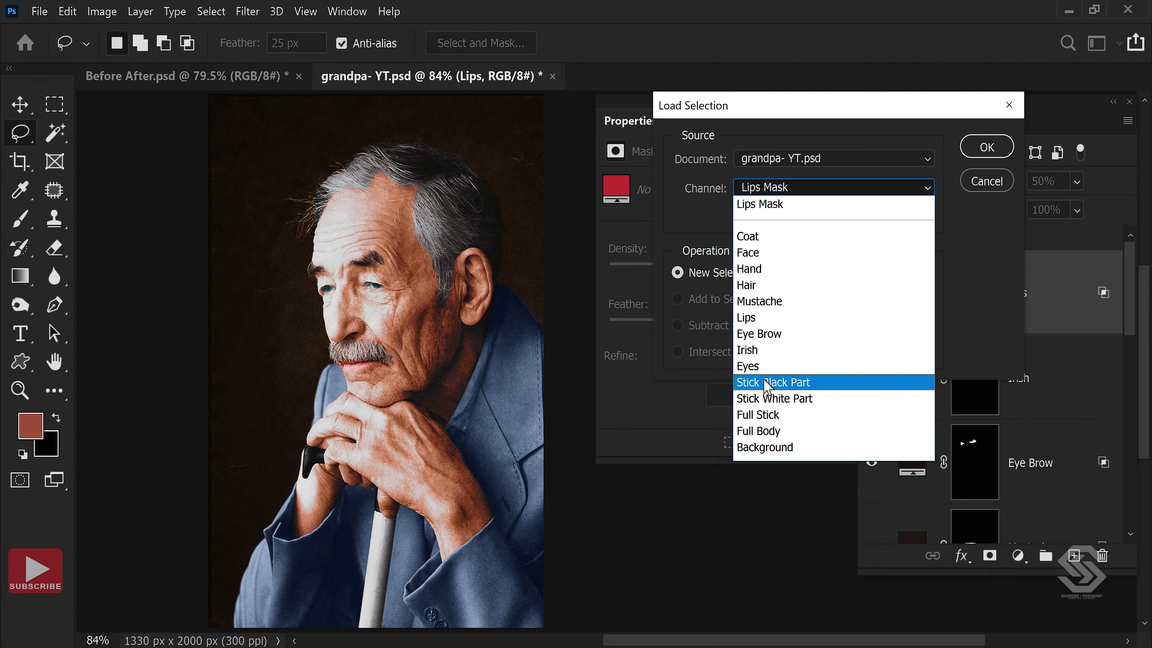
left_click(771, 399)
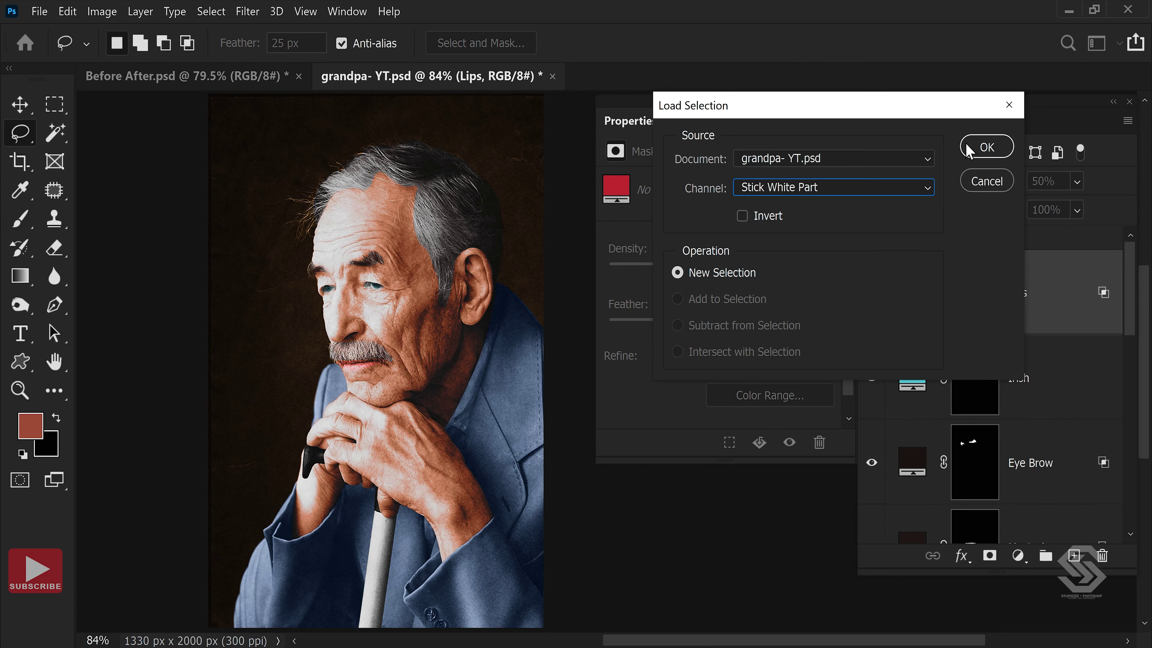
left_click(981, 146)
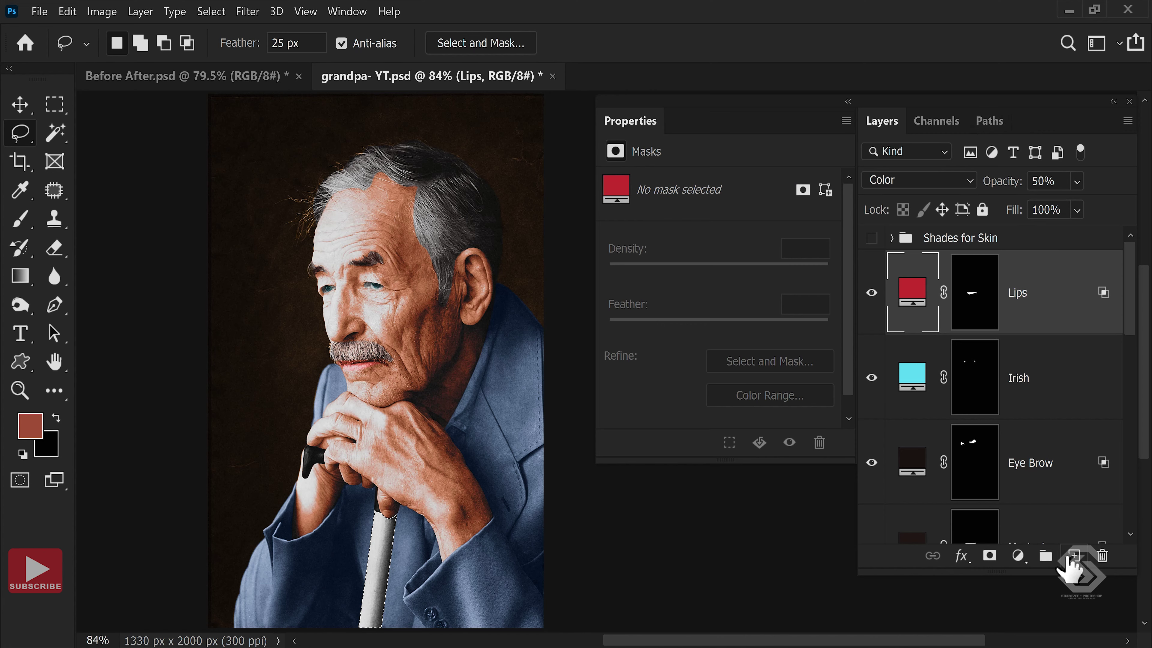
Add a light grey Solid Color fill over the stick in Color blend mode.
left_click(1019, 557)
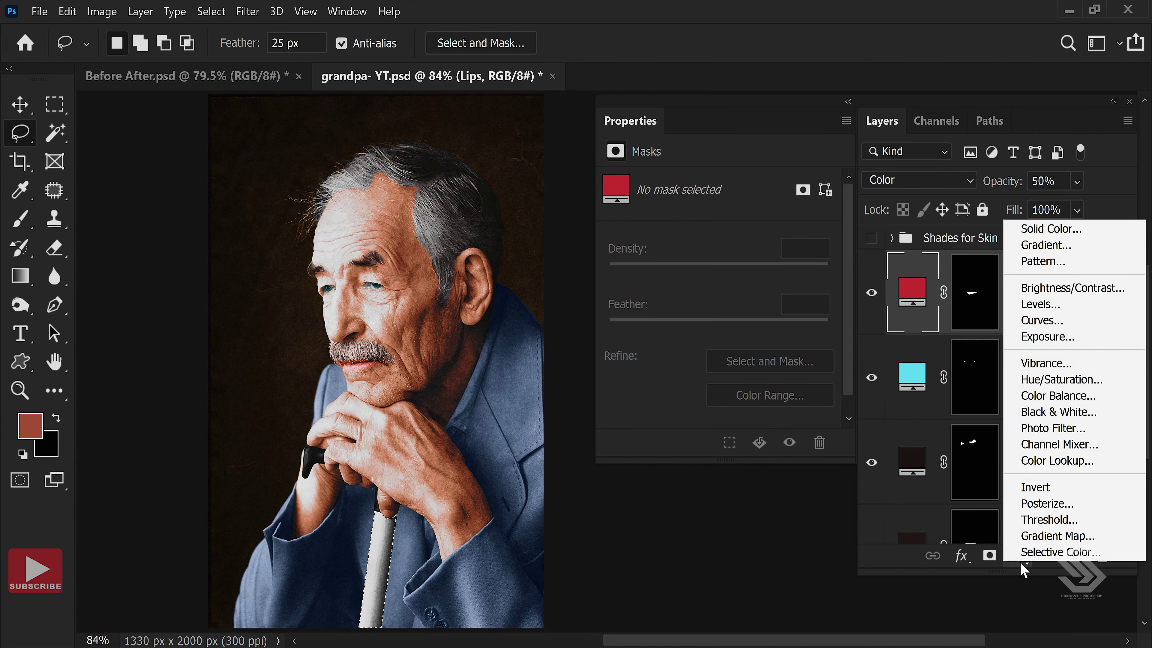
left_click(1045, 233)
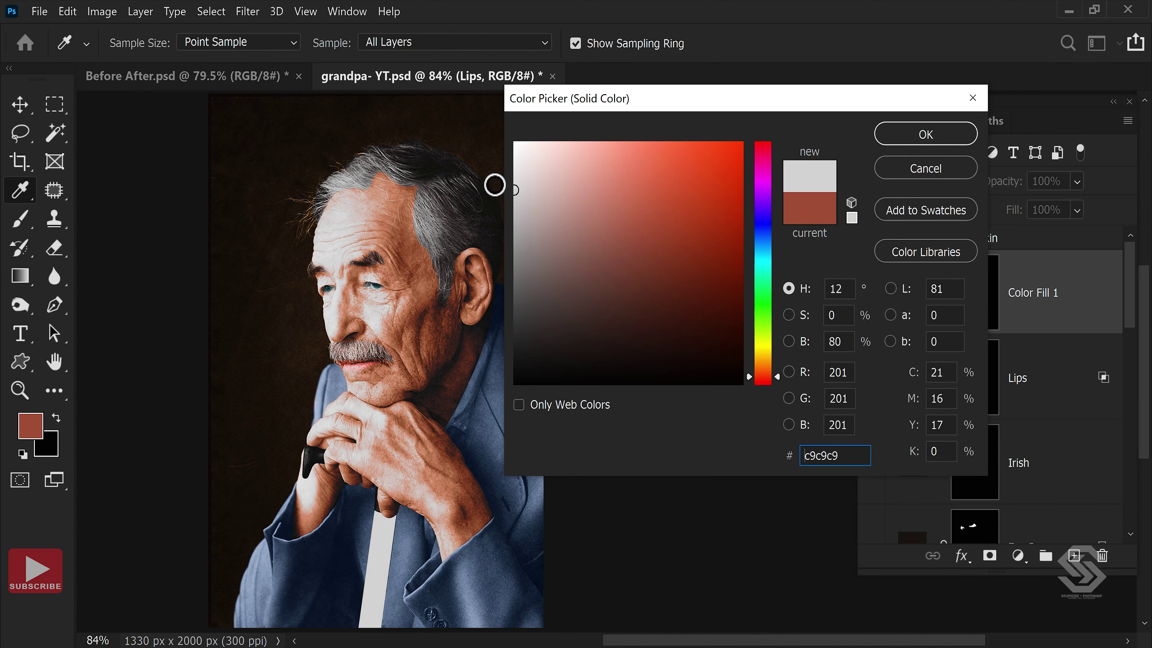
left_click_drag(496, 181, 482, 166)
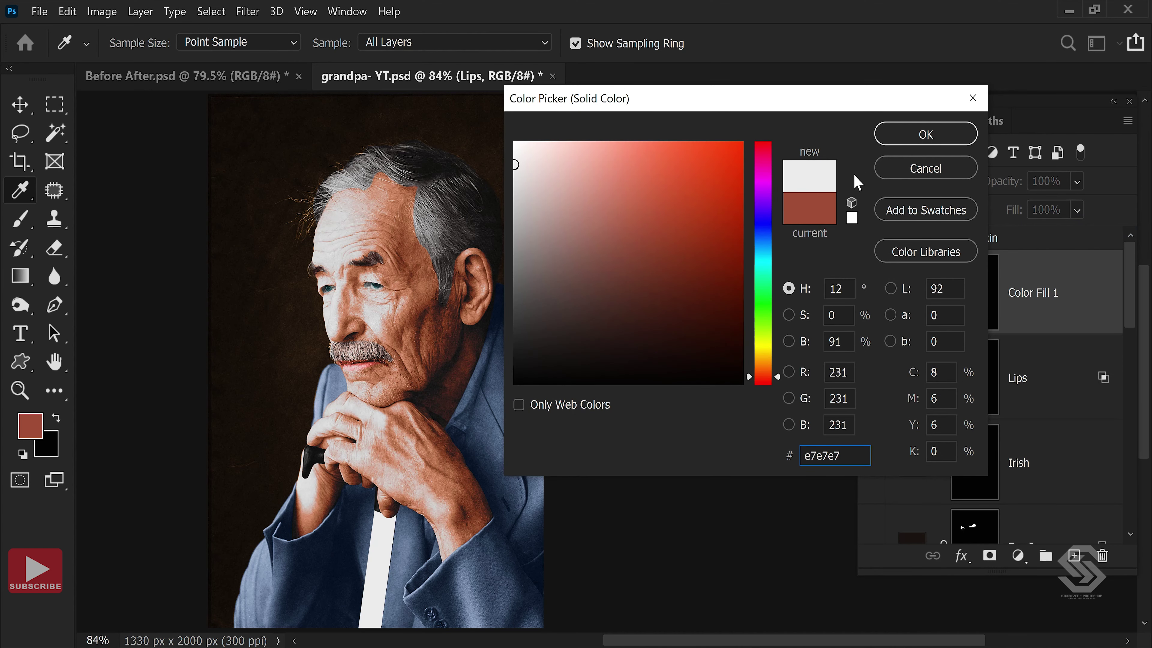
left_click(925, 134)
left_click(913, 181)
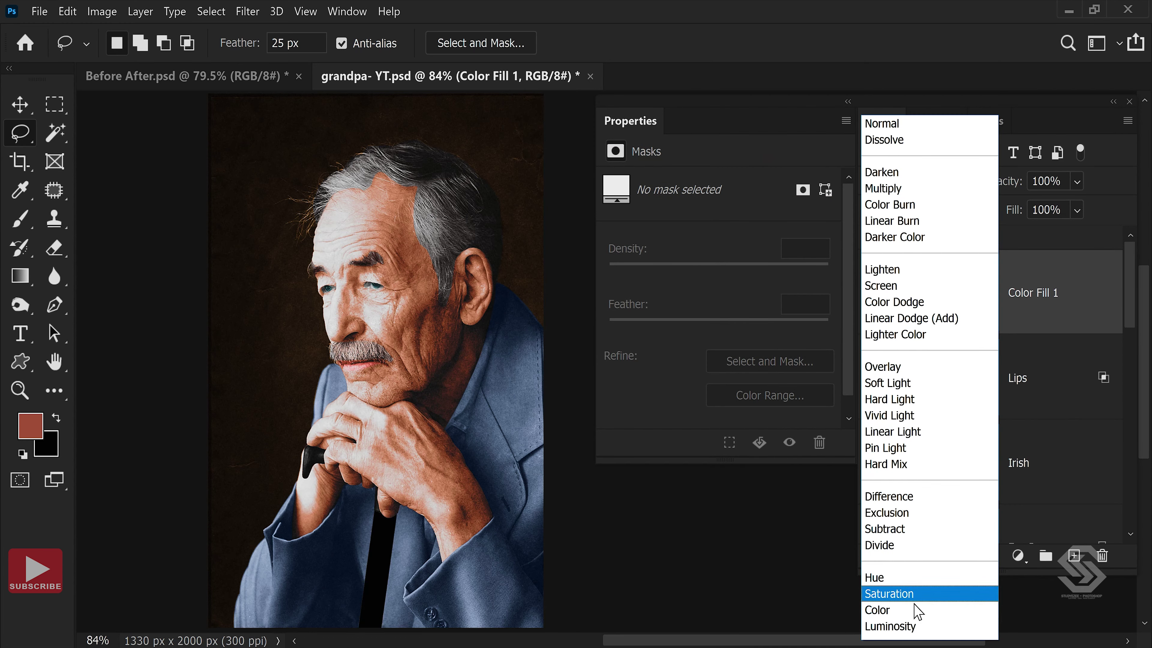
left_click(843, 607)
Brighten the fill to near-white (f3f3f3) and name it Stick White part.
double_click(912, 293)
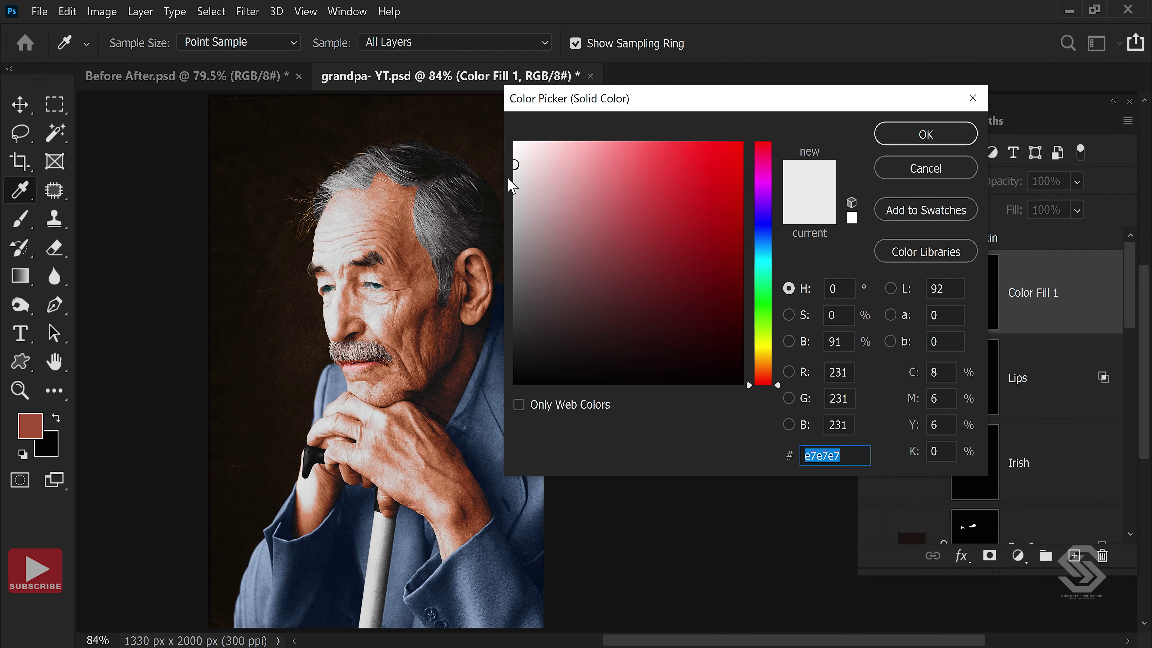
left_click_drag(514, 170, 509, 148)
left_click(916, 141)
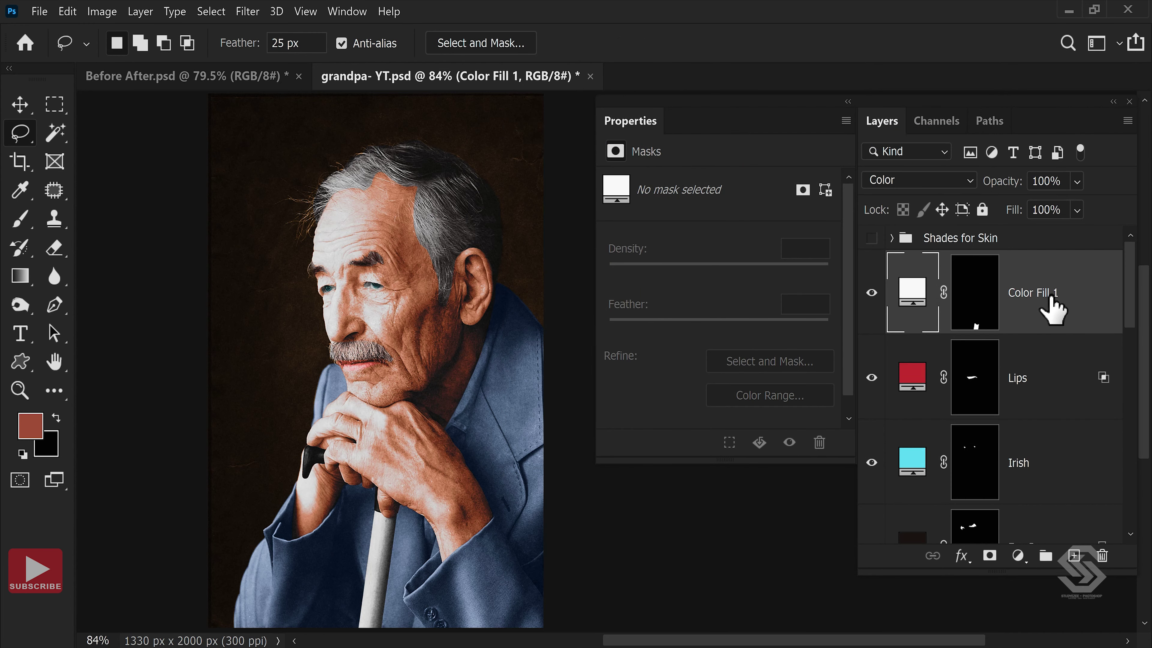
double_click(1028, 293)
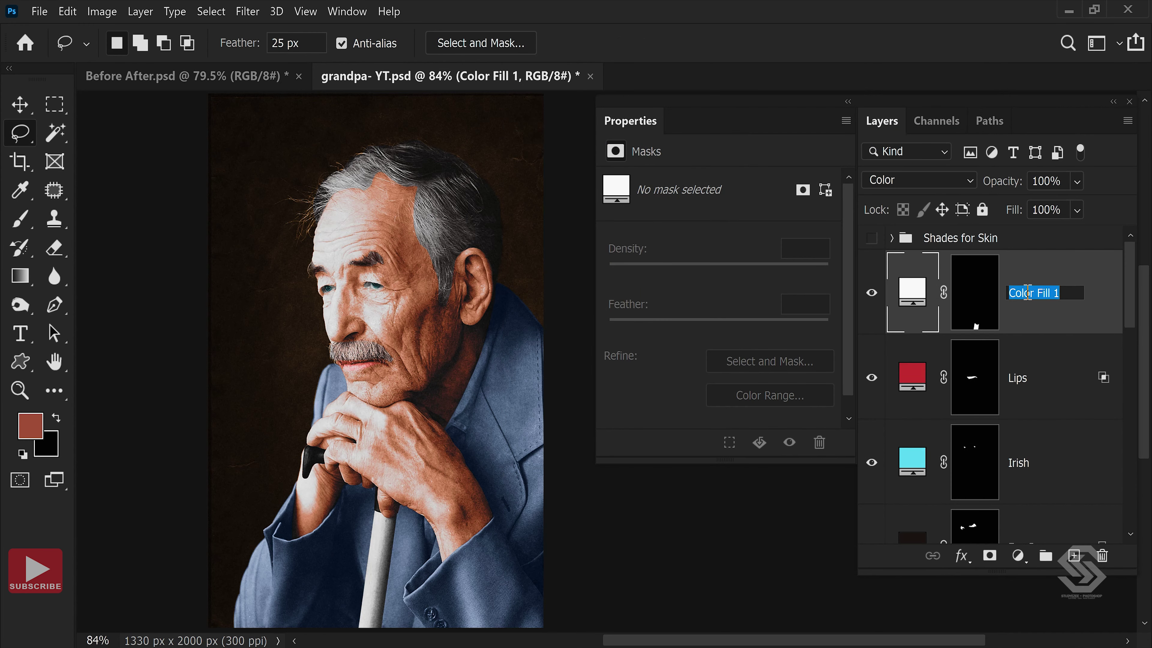
type("Stick White part")
key("Return")
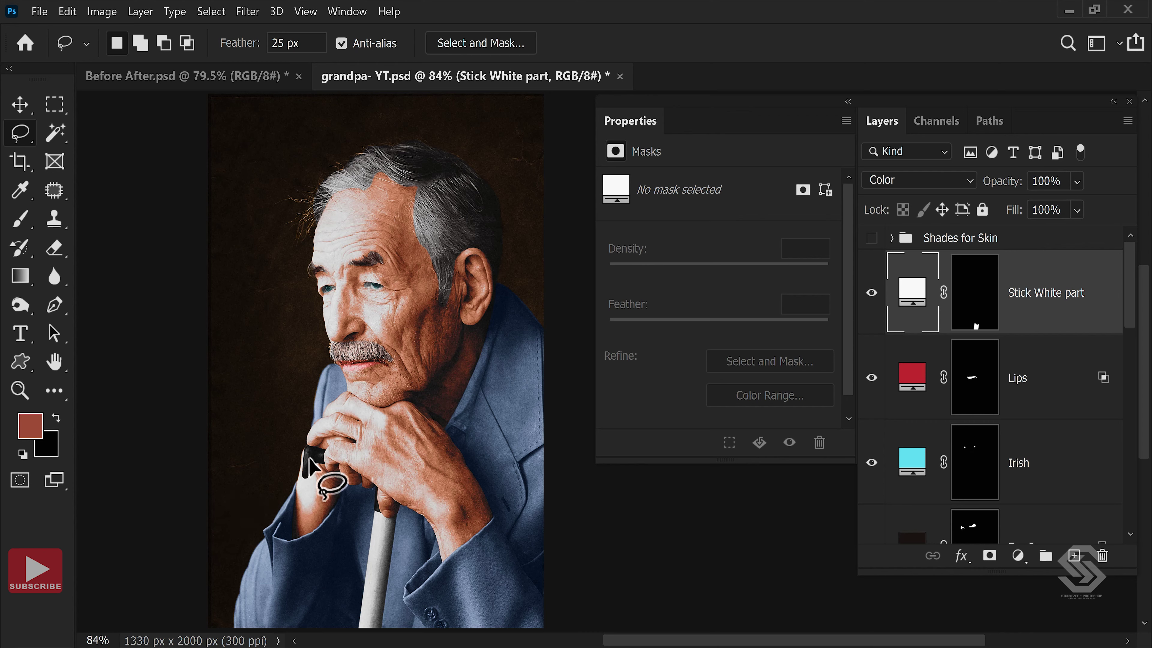
Load the saved Stick Black Part channel as the cane handle selection.
left_click(211, 11)
left_click(247, 363)
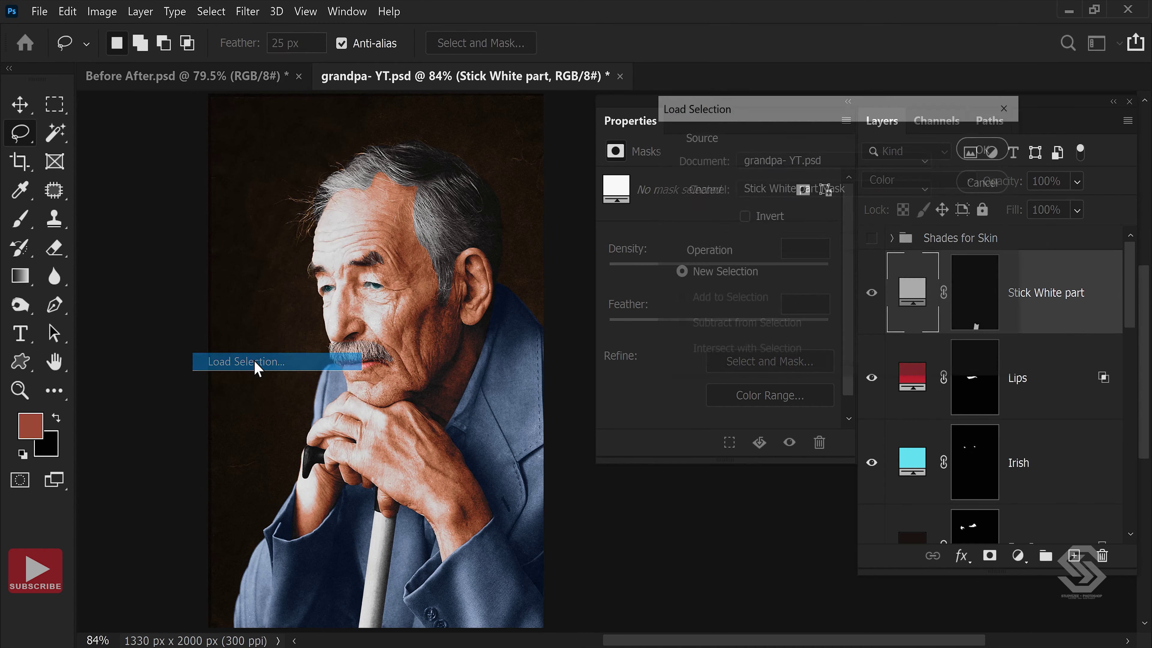
left_click(789, 187)
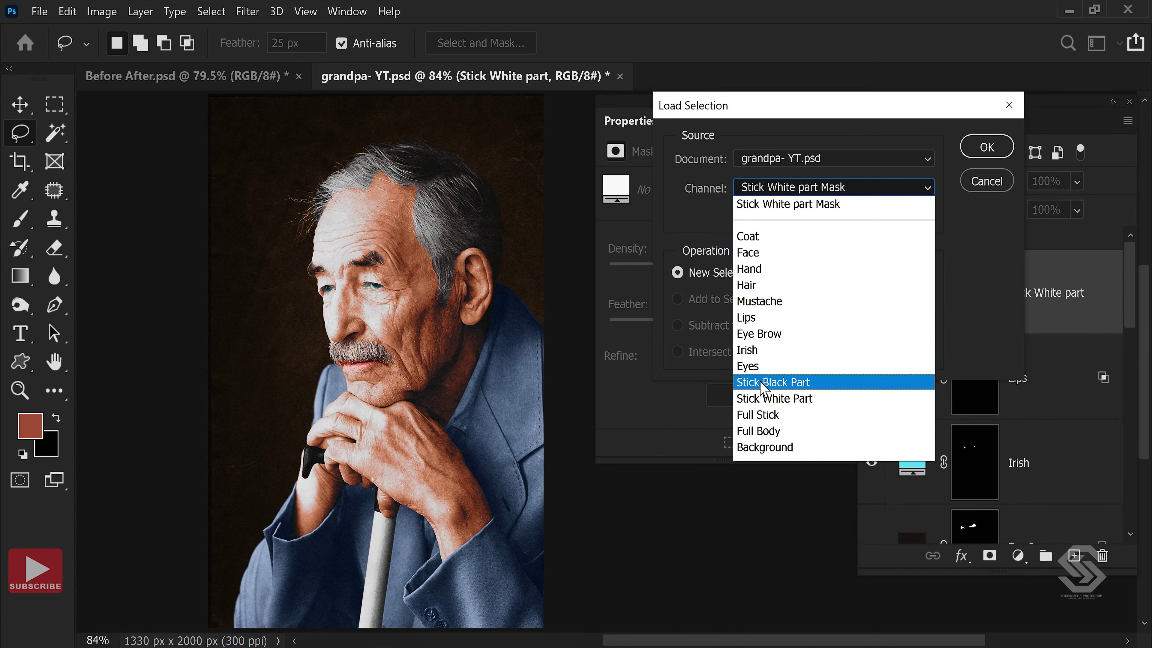
left_click(767, 382)
left_click(987, 146)
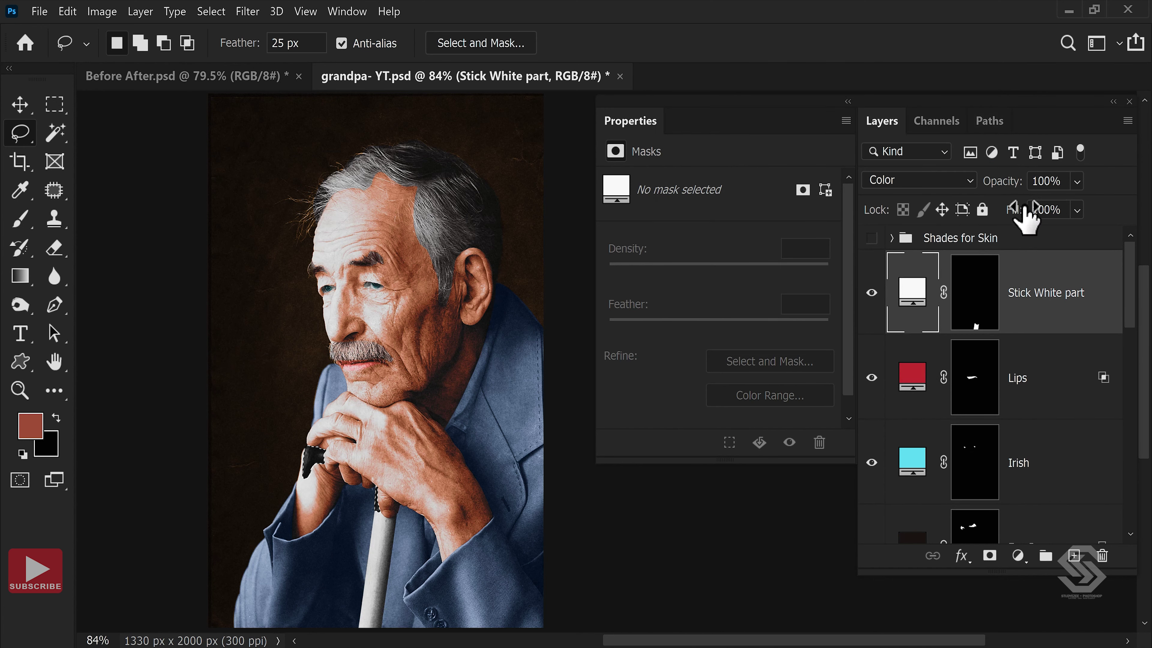
Add a black Solid Color fill in Color blend mode named Stick Black Part.
left_click(1018, 556)
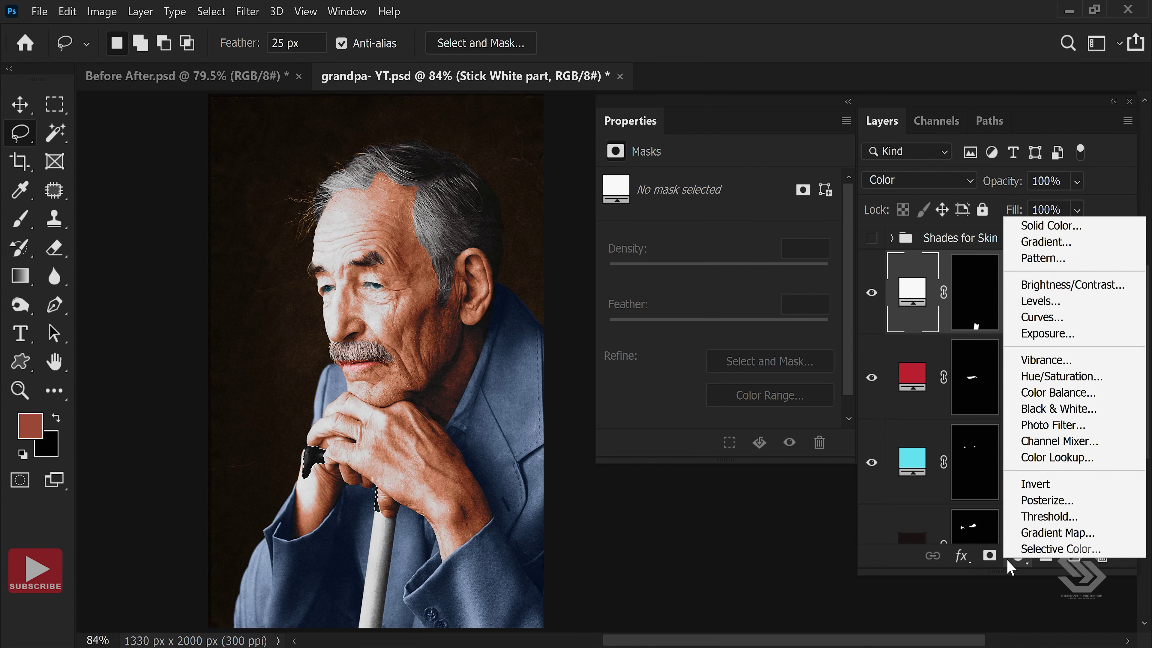
left_click(1043, 225)
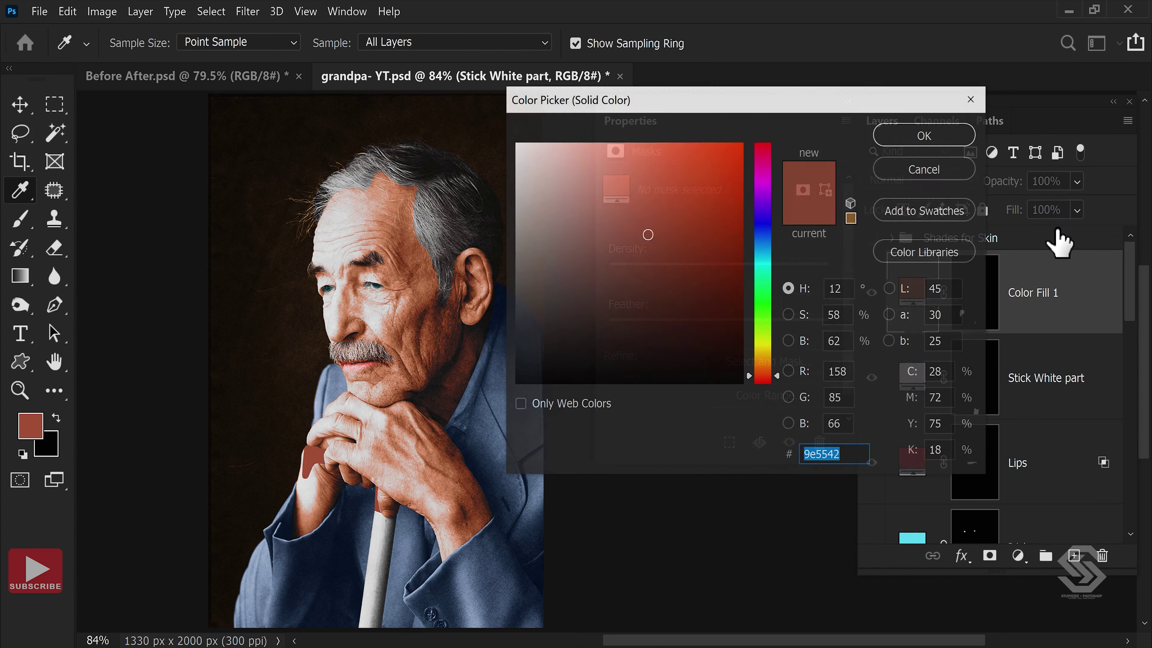
left_click_drag(517, 386, 511, 395)
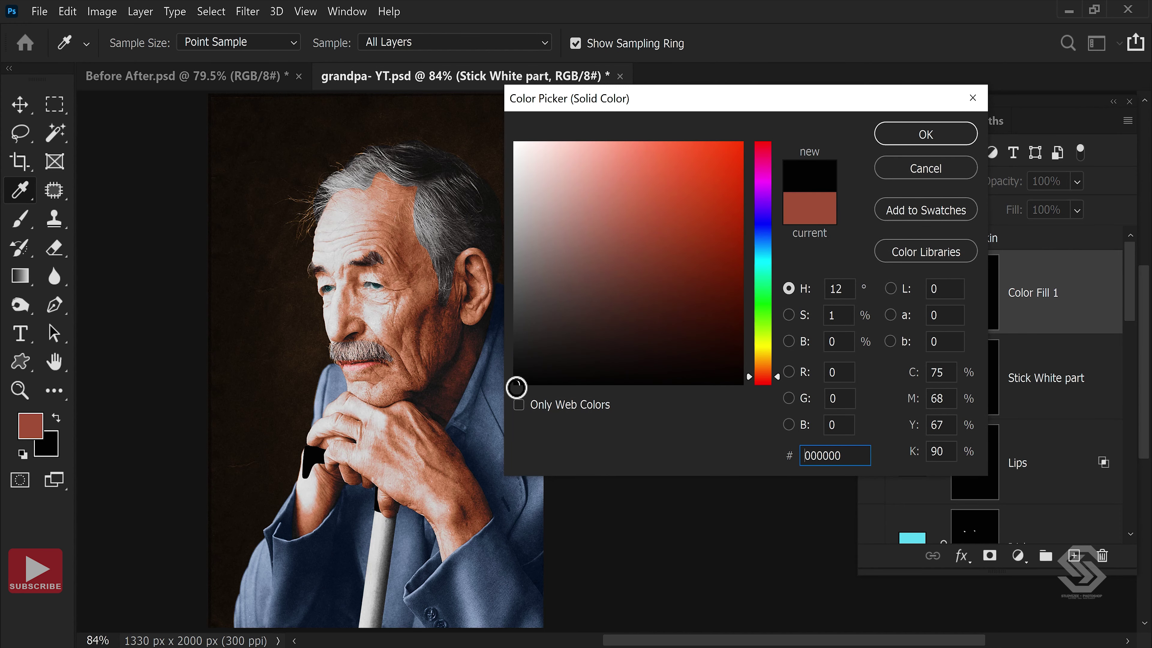
left_click(922, 136)
left_click(916, 180)
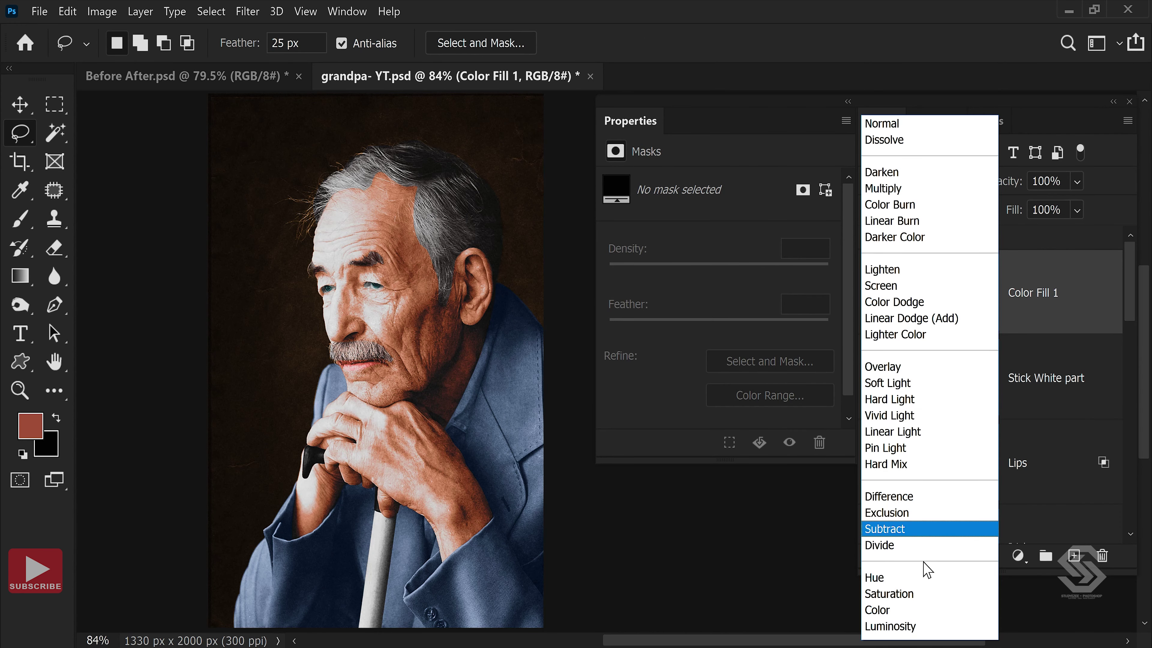
left_click(889, 611)
double_click(1032, 293)
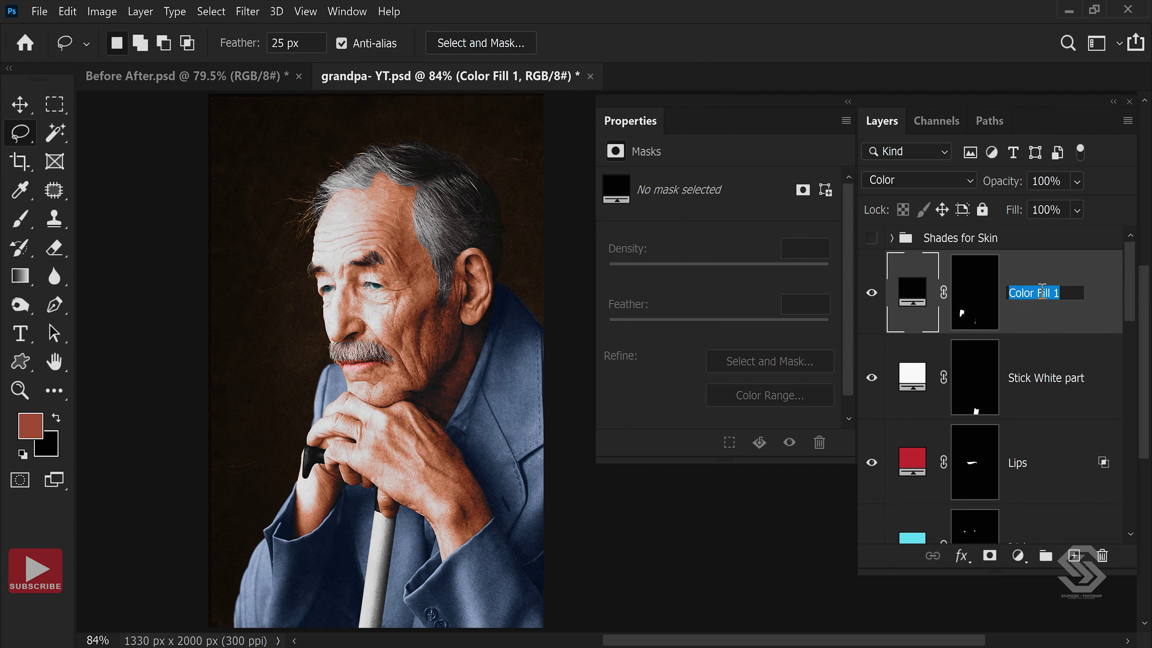
type("Stick Black Part")
key("Return")
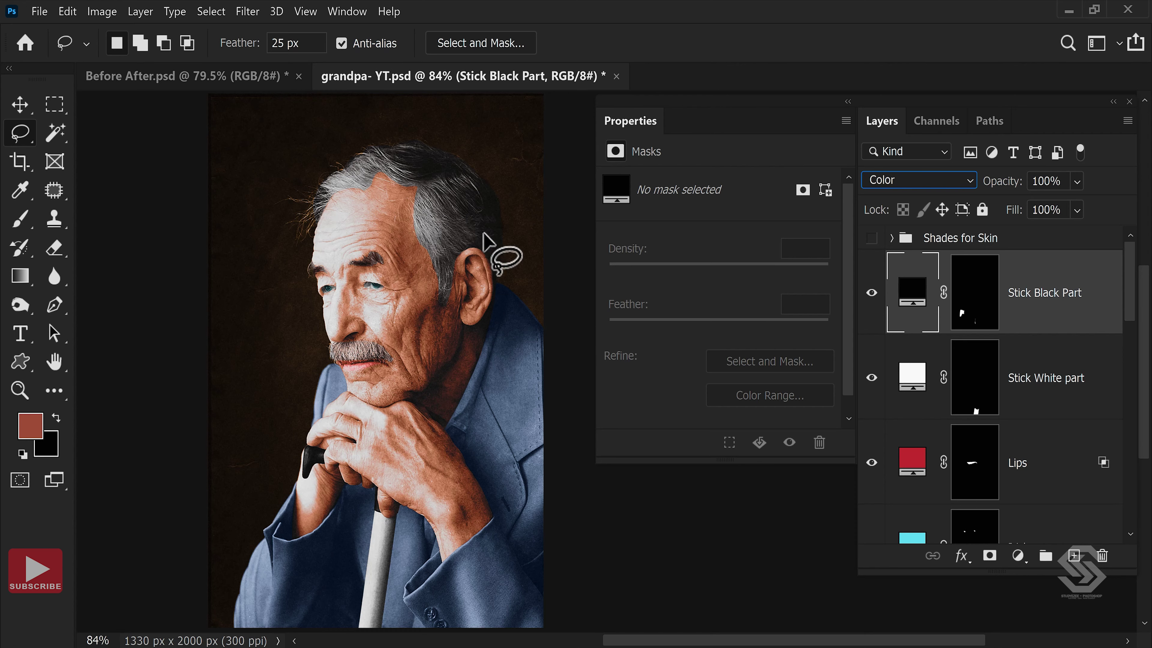
Zoom and pan to inspect the forehead, then view the whole portrait.
left_click(23, 106)
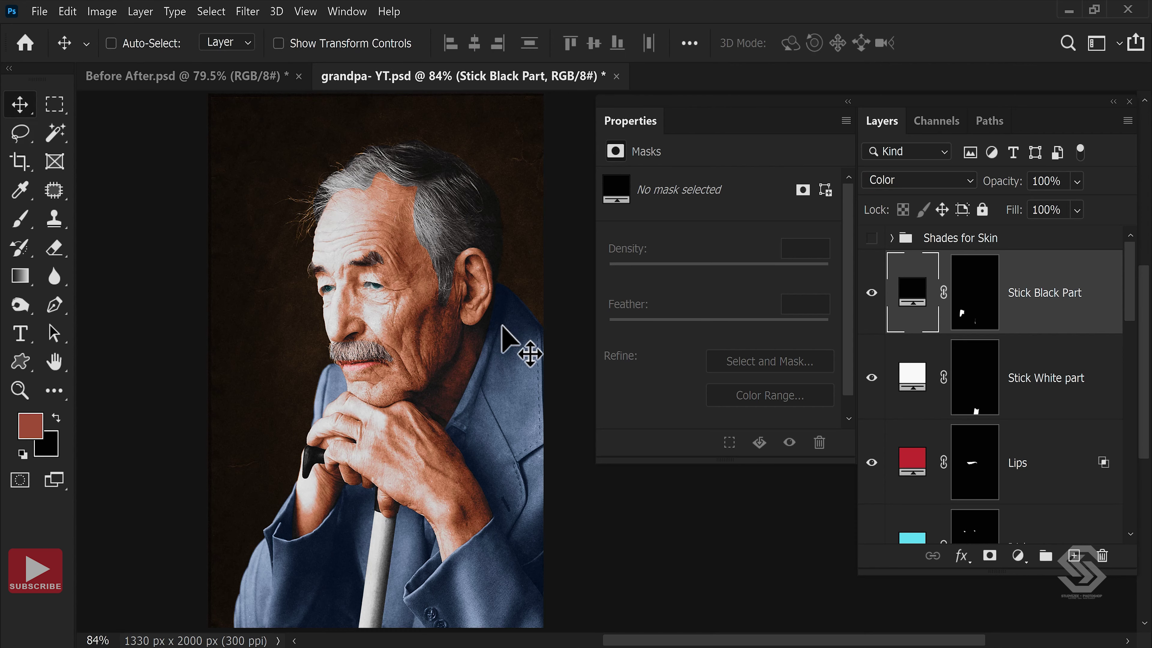
scroll(527, 347, "up", 5)
scroll(462, 270, "up", 3)
left_click_drag(411, 149, 405, 209)
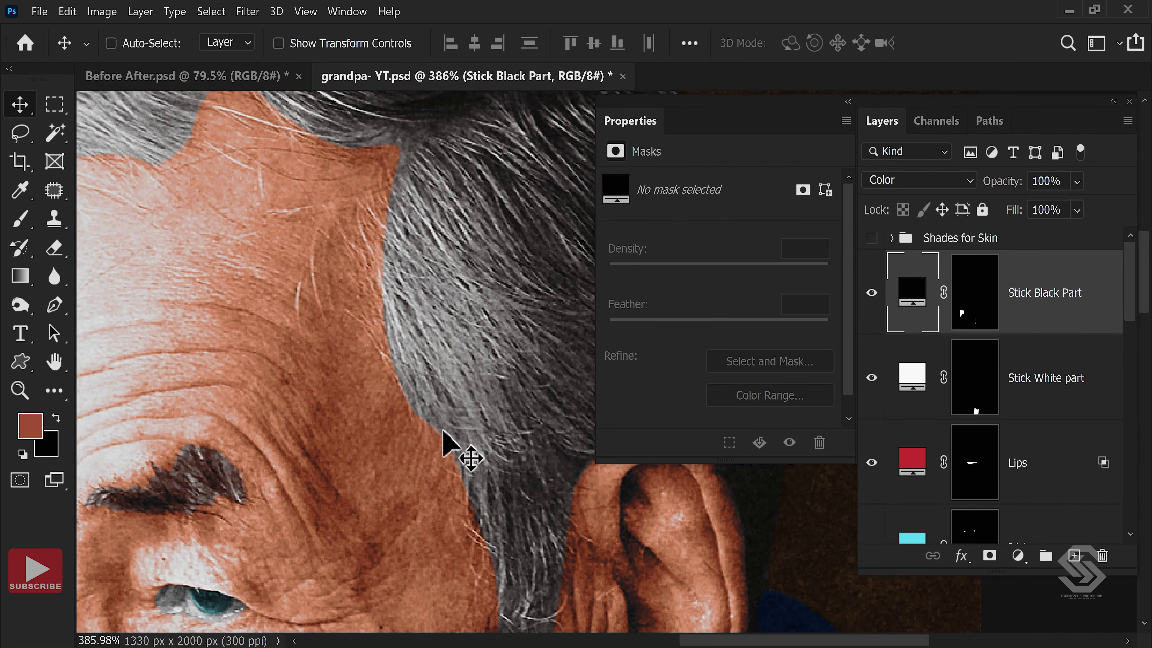
scroll(447, 447, "down", 7)
left_click_drag(424, 275, 424, 283)
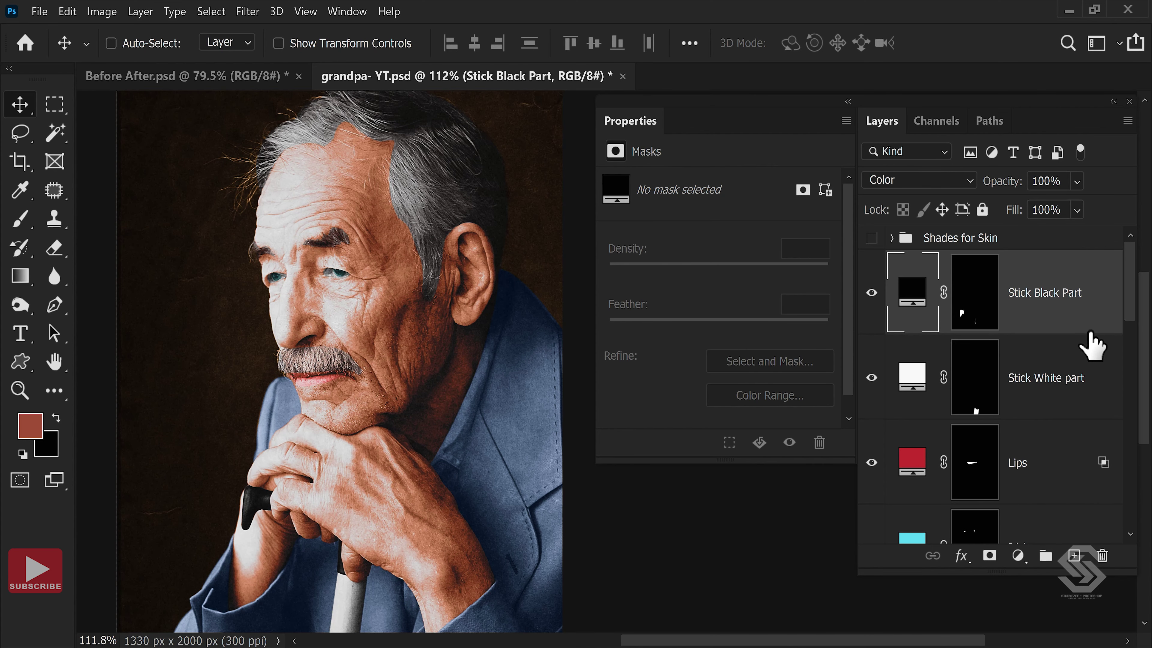
left_click_drag(1131, 316, 1127, 488)
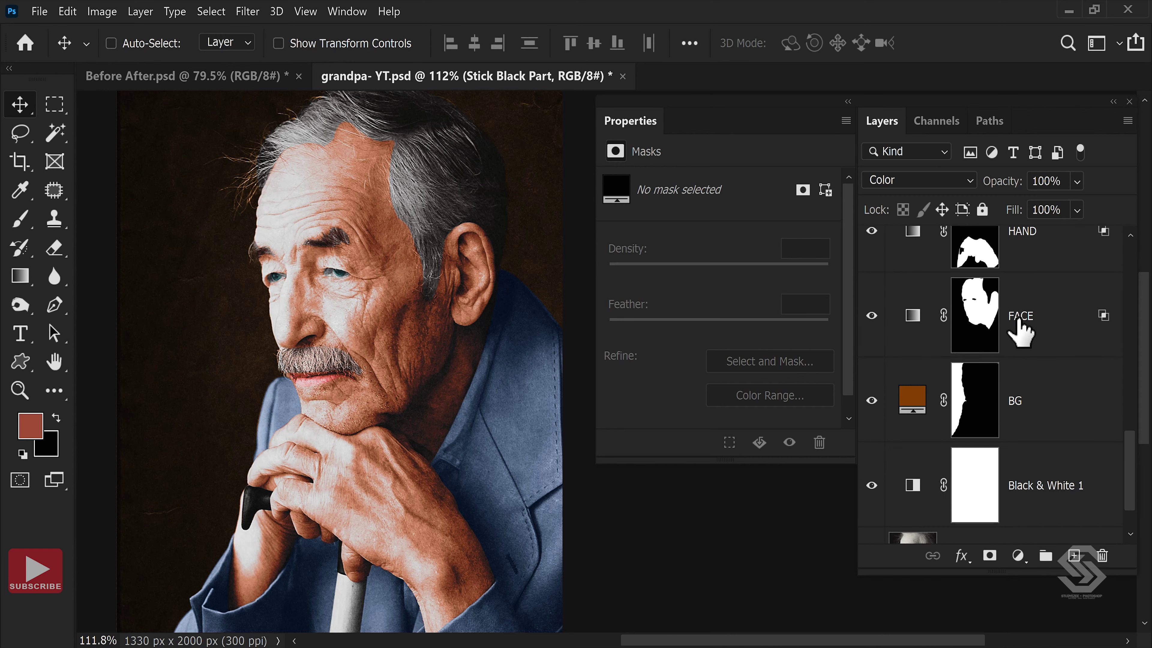
Apply a 36-pixel Gaussian Blur to the FACE layer's mask.
left_click(1022, 322)
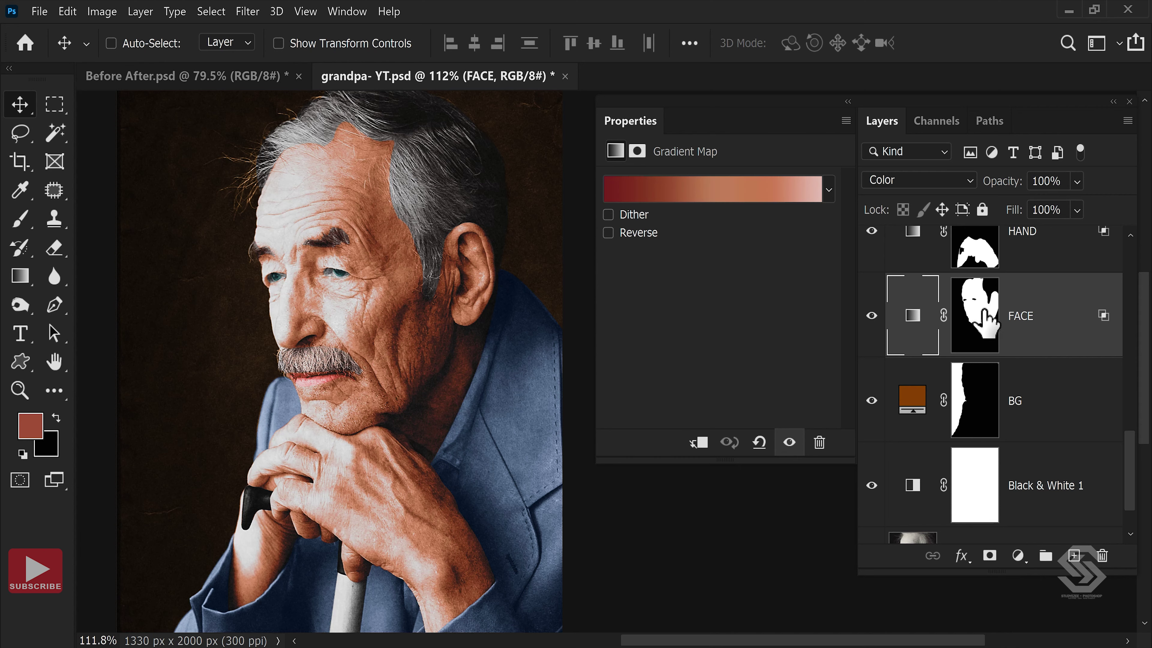
left_click(980, 320)
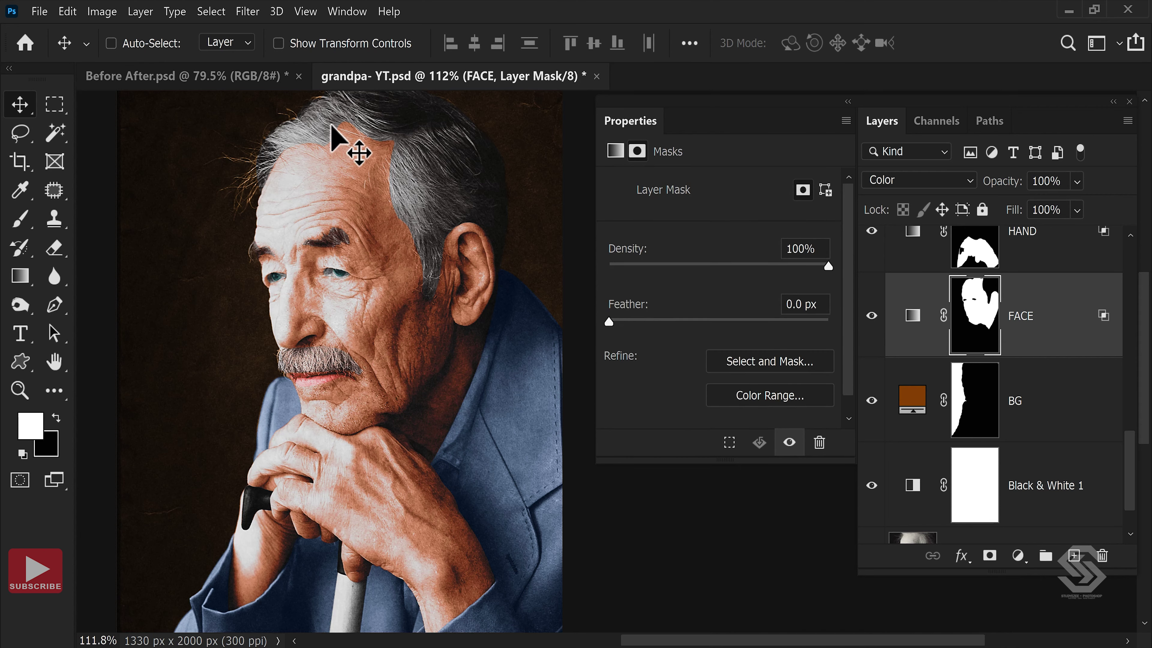
left_click(247, 11)
mouse_move(342, 203)
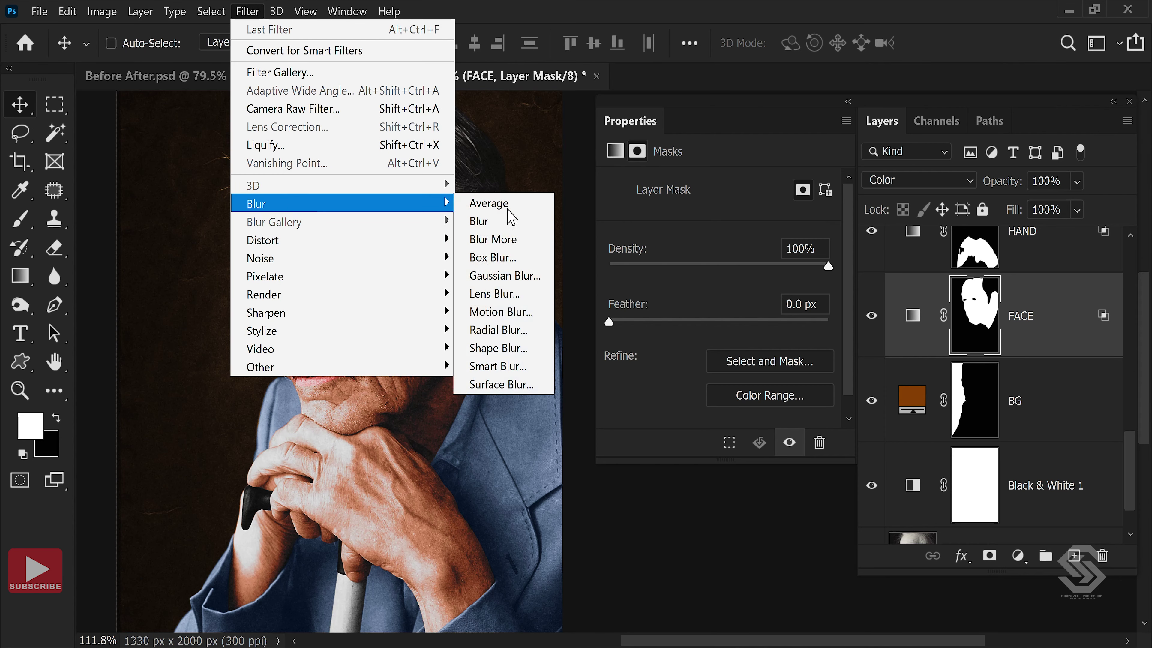
left_click(520, 275)
left_click_drag(499, 82, 787, 90)
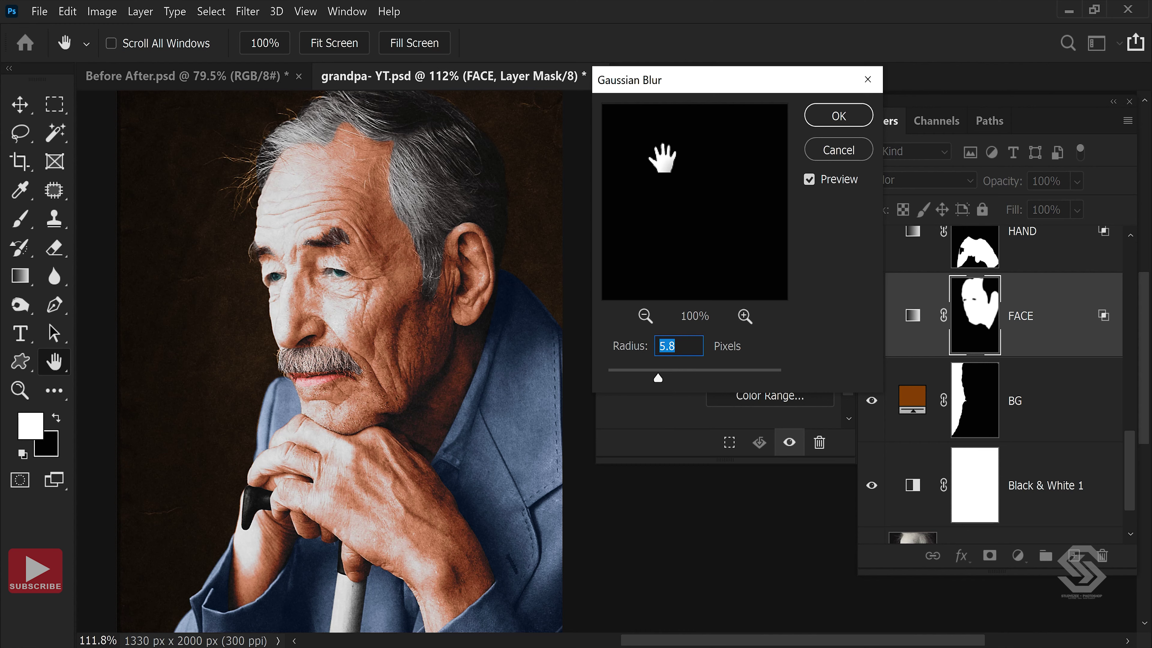
left_click(465, 262)
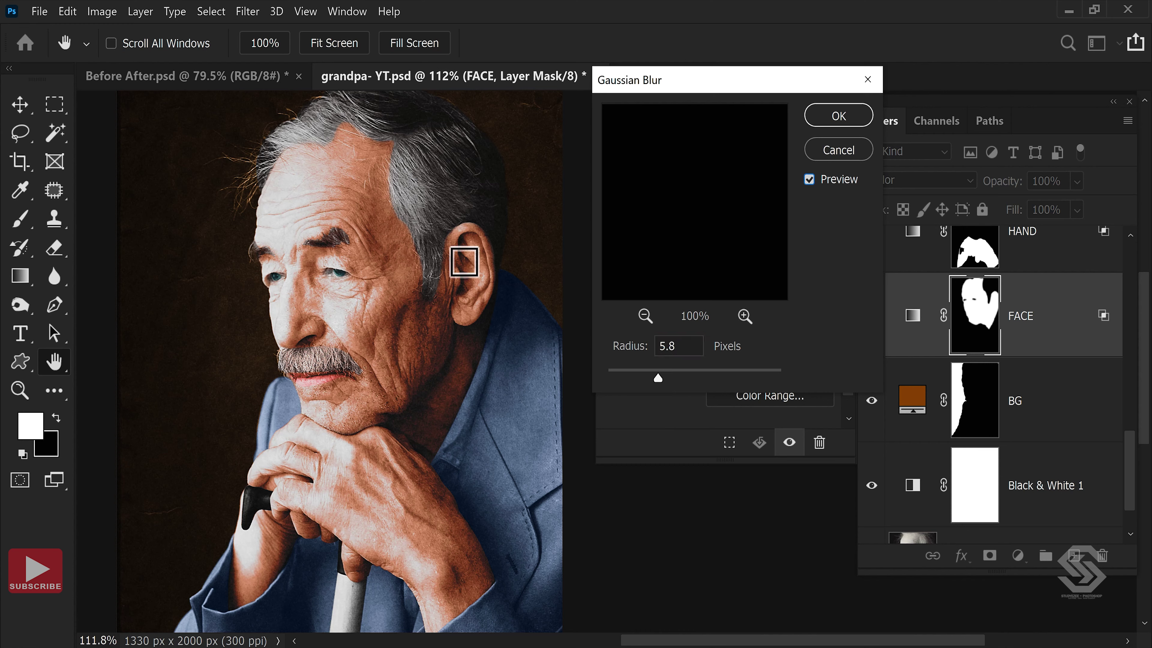
left_click(441, 227, "ctrl")
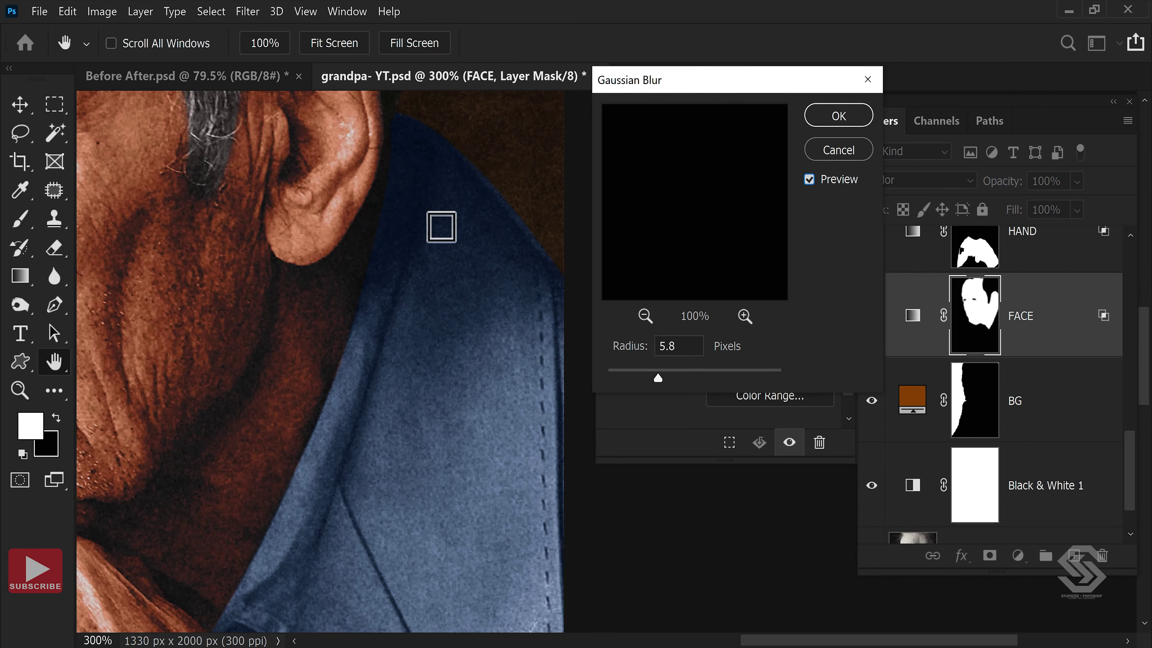
left_click(527, 221, "alt")
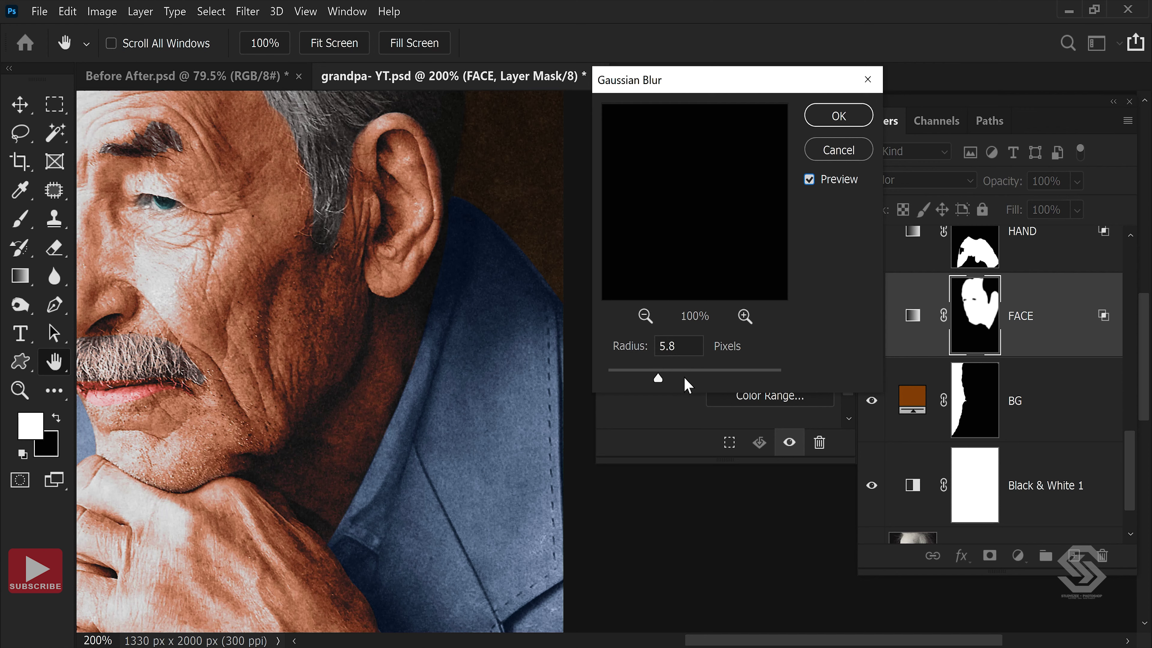
left_click(671, 380)
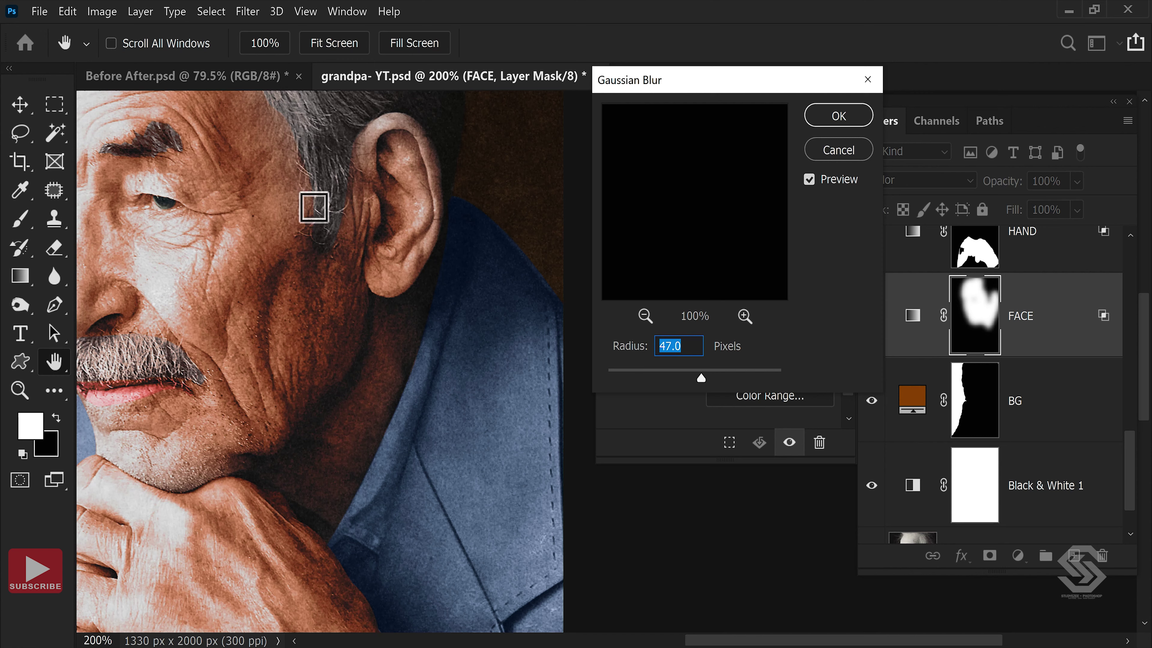
scroll(690, 346, "down", 8)
type("36")
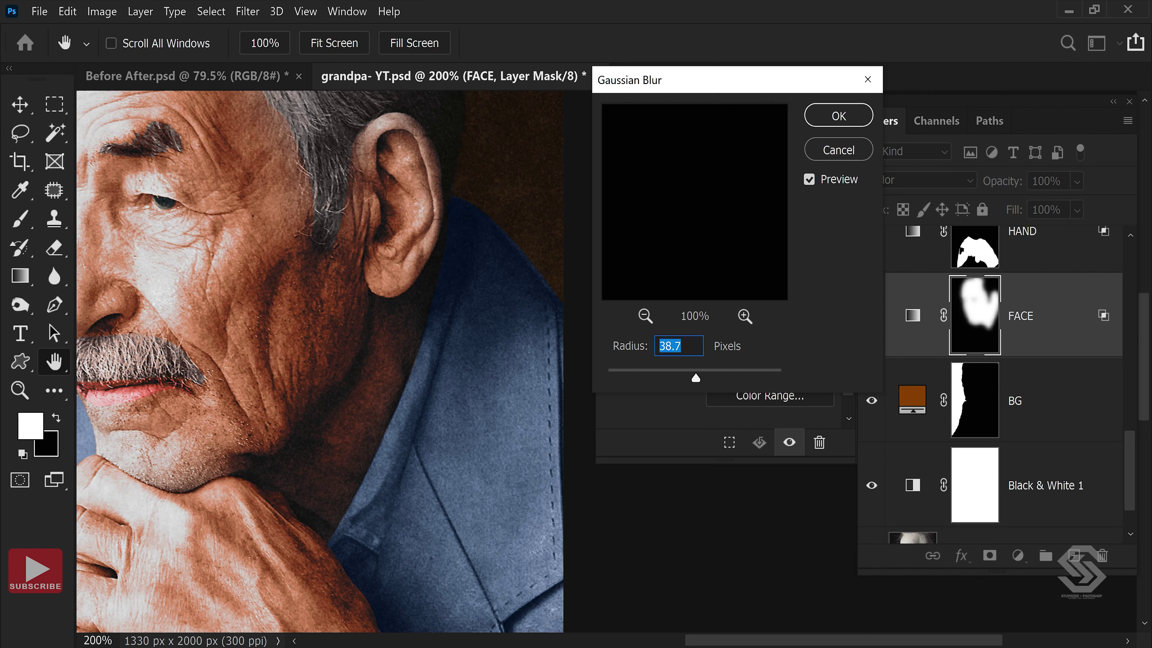
left_click(829, 117)
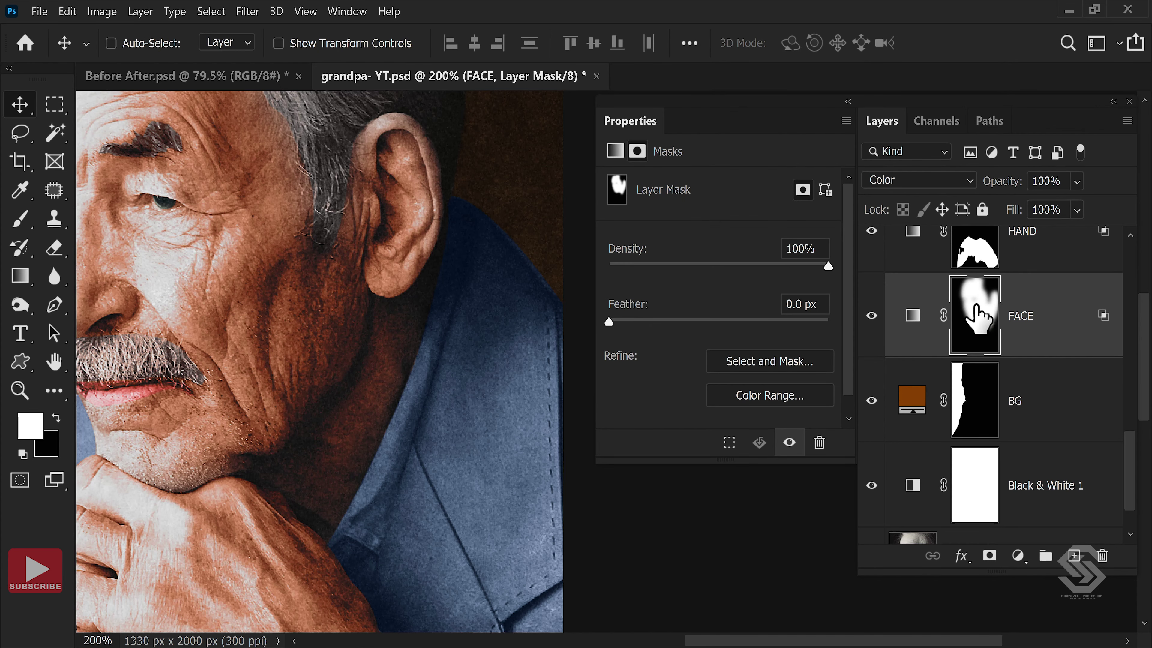
Check the blurred FACE mask on its own, then return to the colour view.
left_click(977, 317, "alt")
scroll(468, 321, "down", 3)
scroll(421, 295, "down", 2)
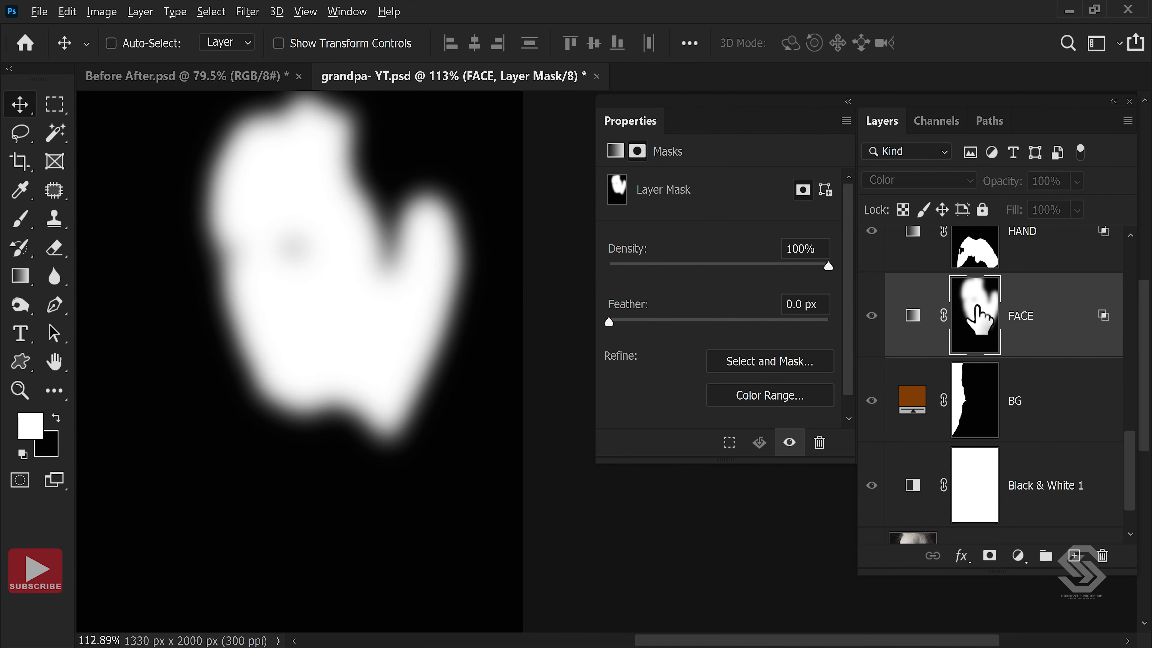
left_click(980, 326, "alt")
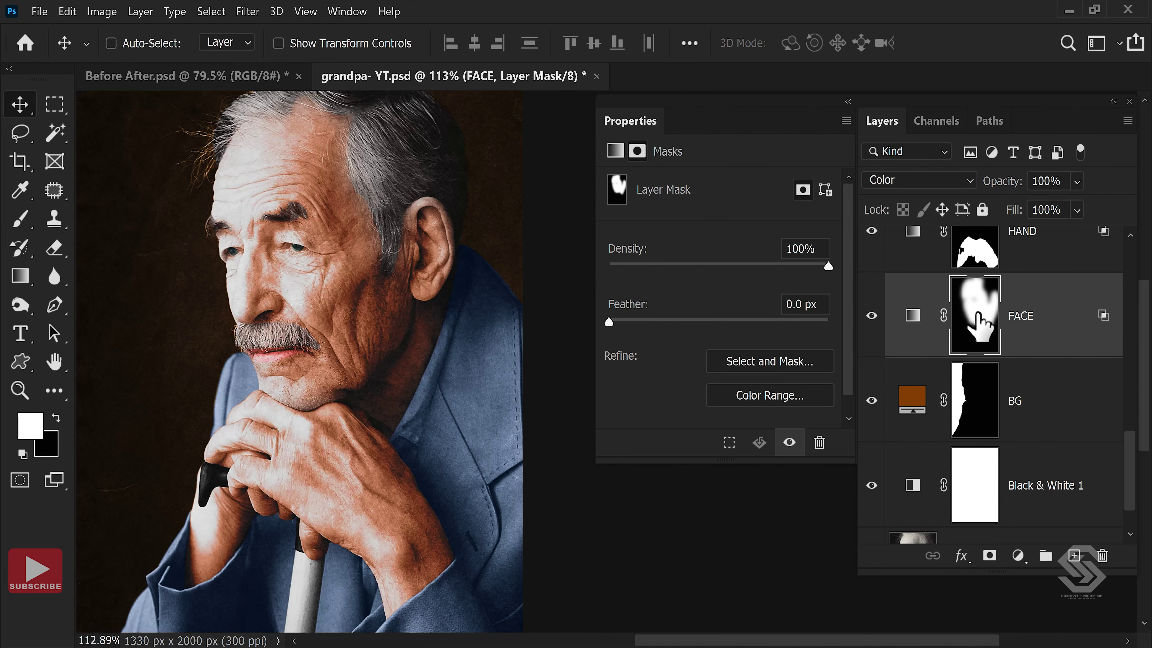
scroll(452, 314, "up", 2)
scroll(383, 268, "up", 1)
left_click_drag(373, 231, 382, 331)
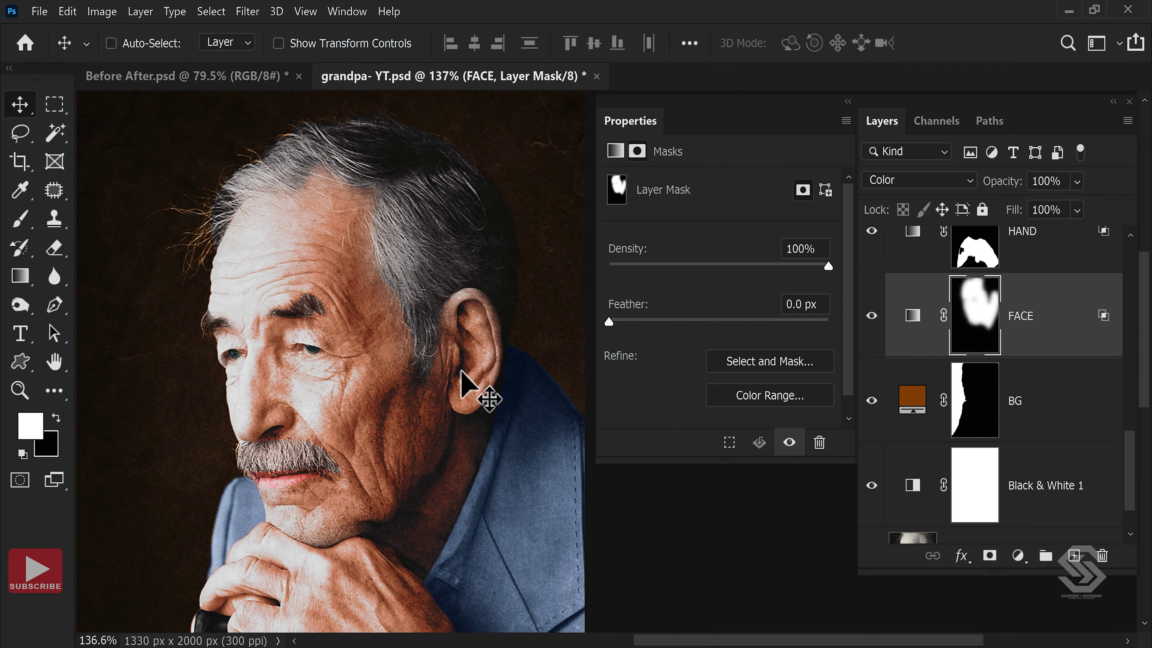
scroll(466, 386, "down", 5)
left_click_drag(445, 450, 417, 304)
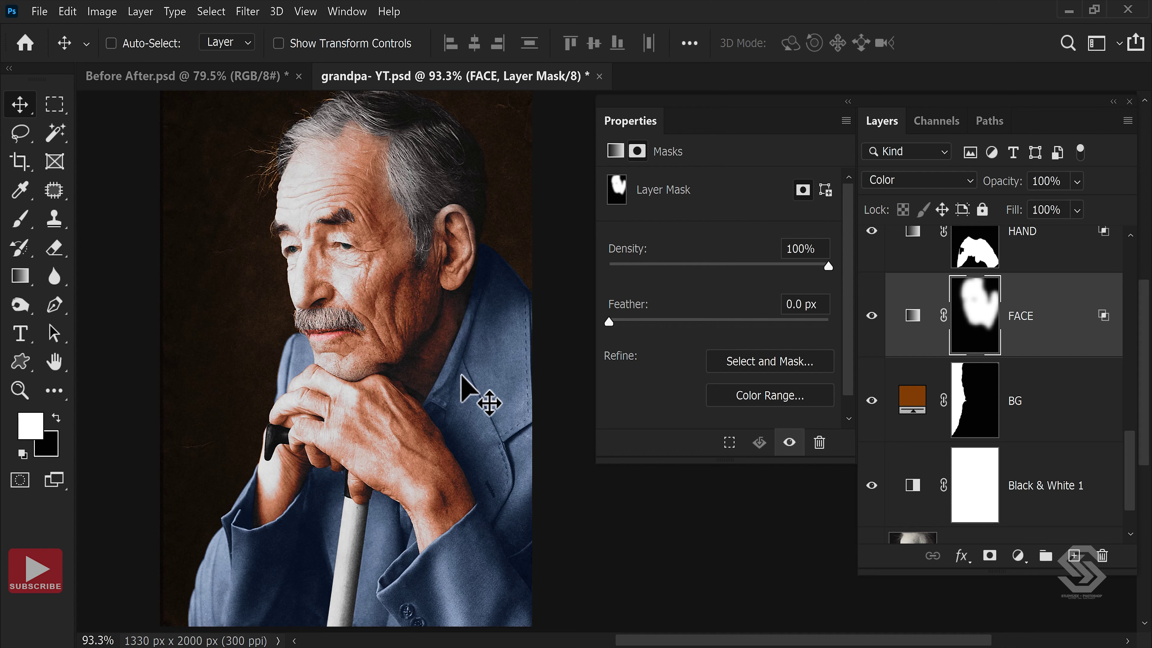
left_click(968, 254)
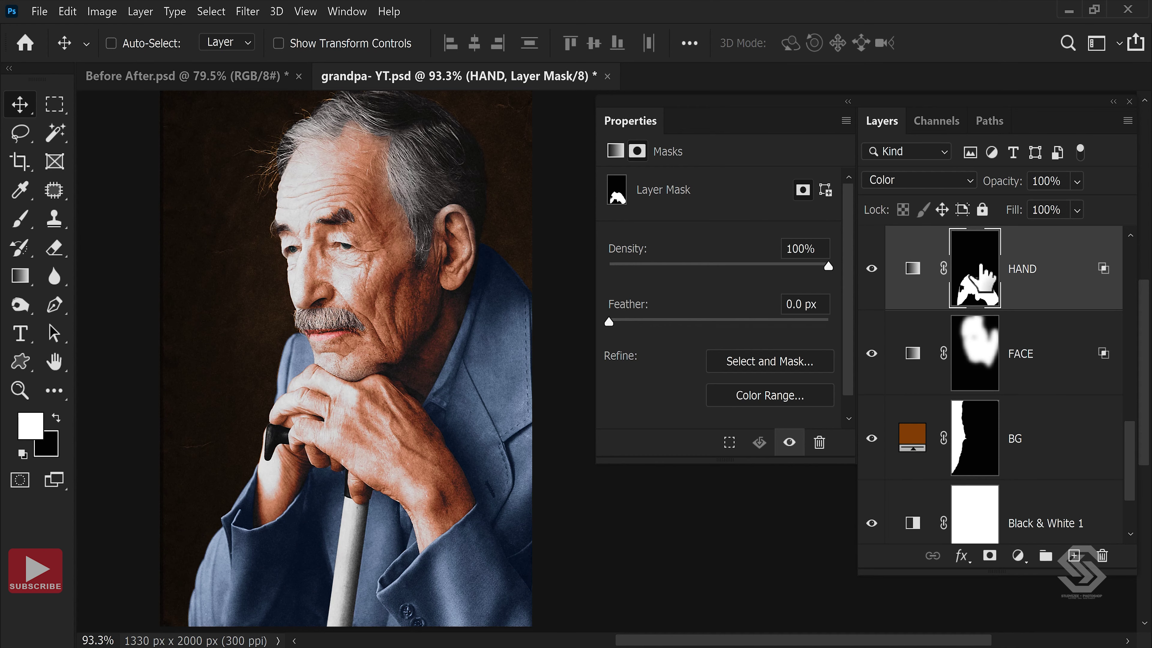
Reapply the 36-pixel Gaussian Blur to the HAND layer mask.
left_click(247, 11)
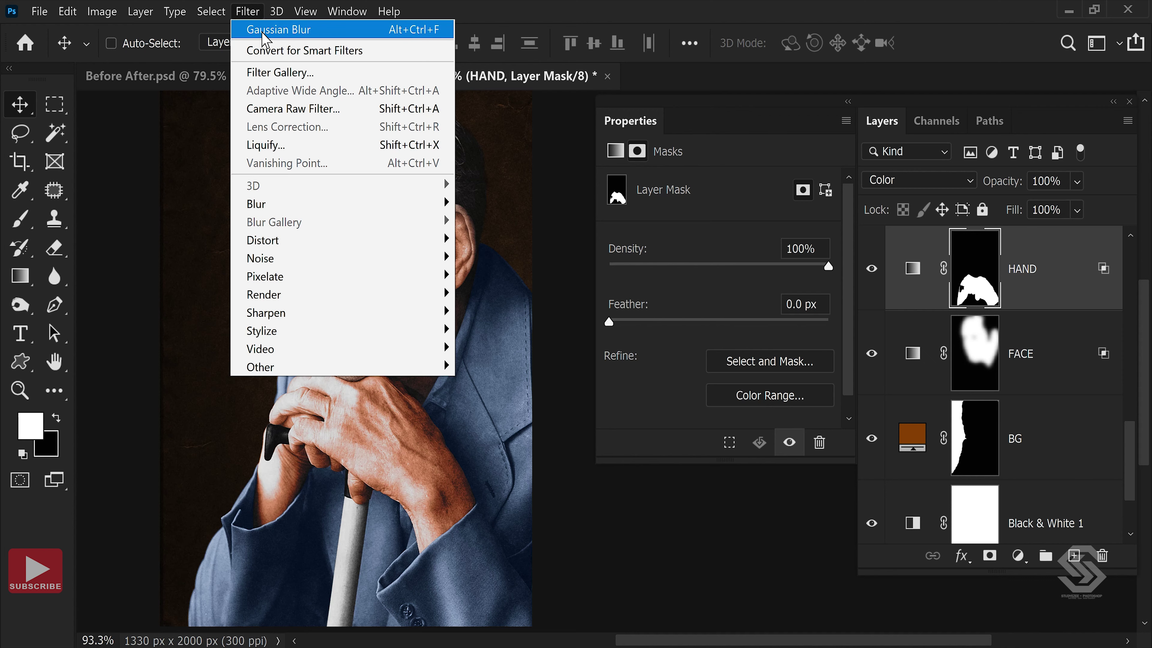
left_click(264, 31)
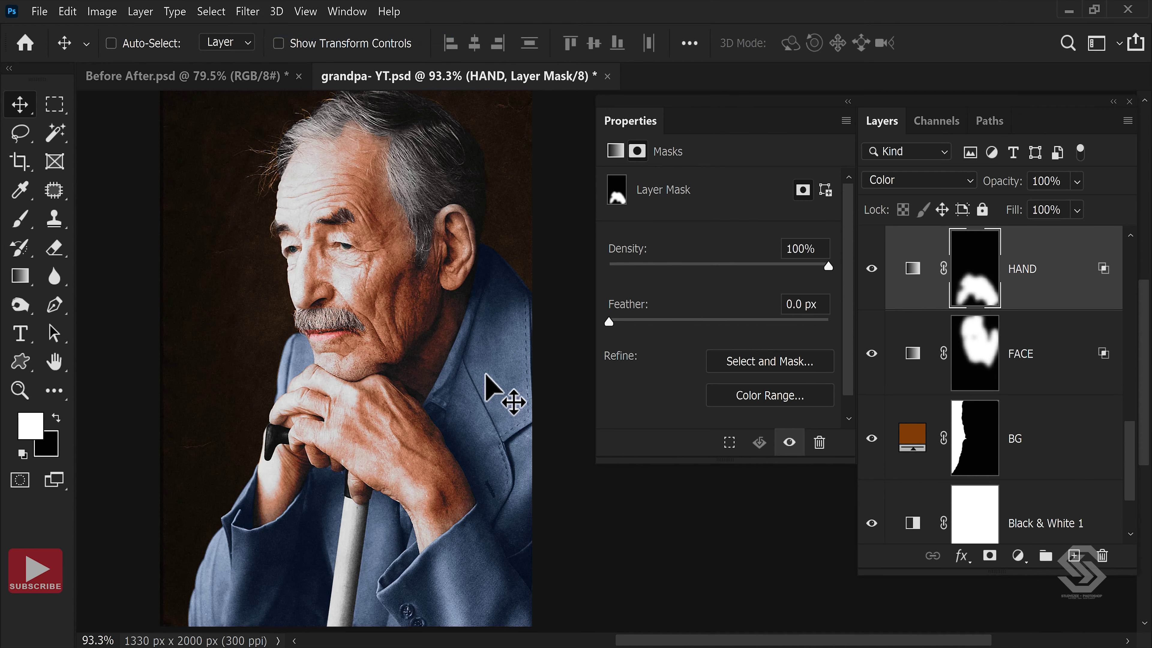
left_click_drag(496, 185, 504, 203)
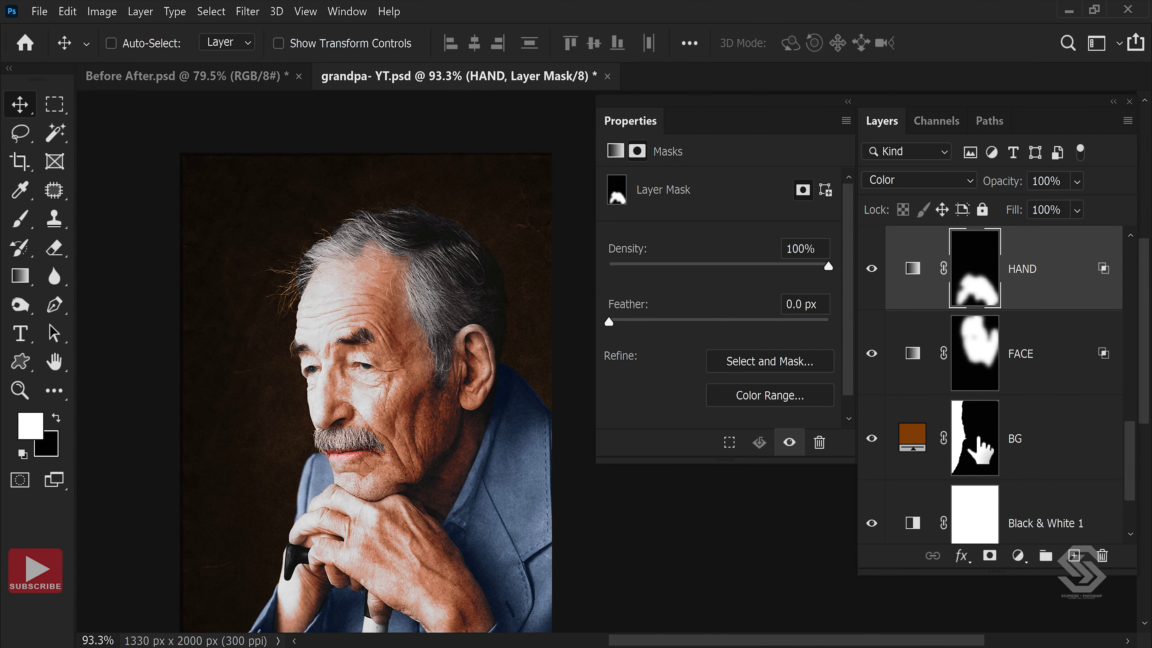
Apply the 36-pixel Gaussian Blur to the BG layer mask.
left_click(980, 449)
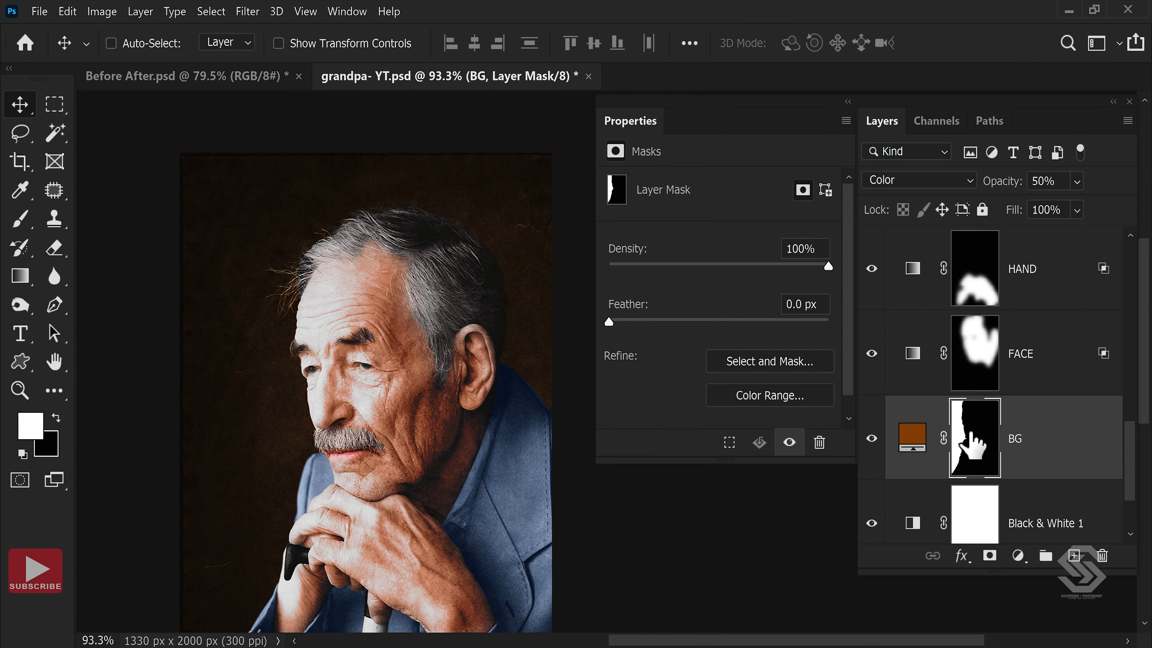
left_click(247, 18)
mouse_move(257, 204)
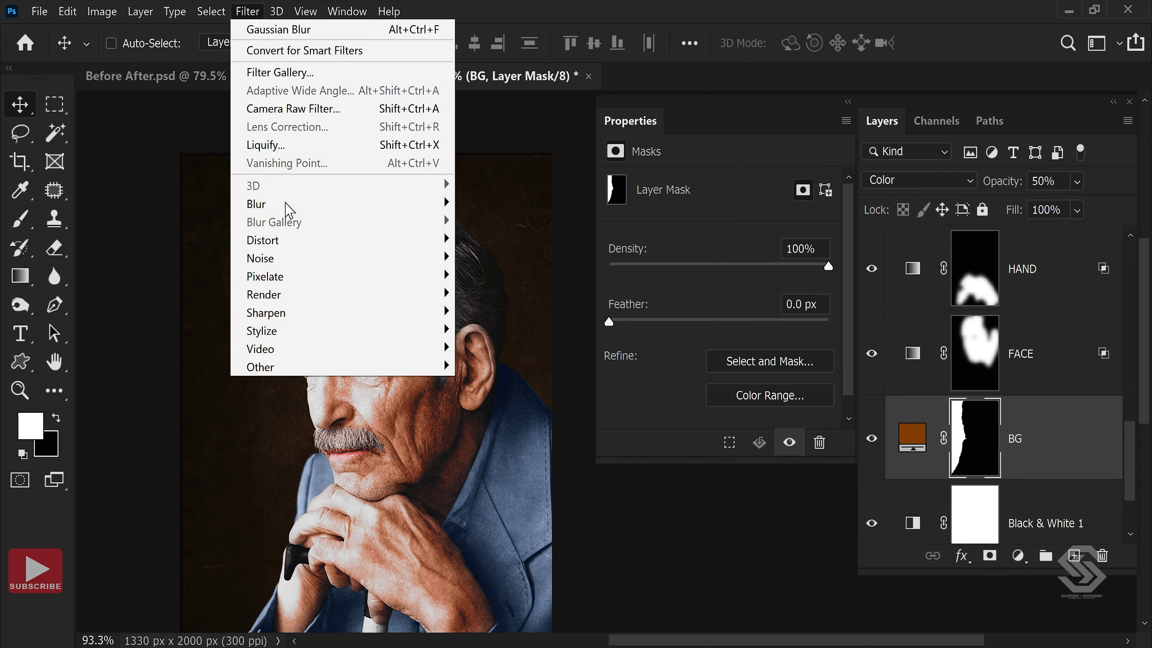
left_click(538, 273)
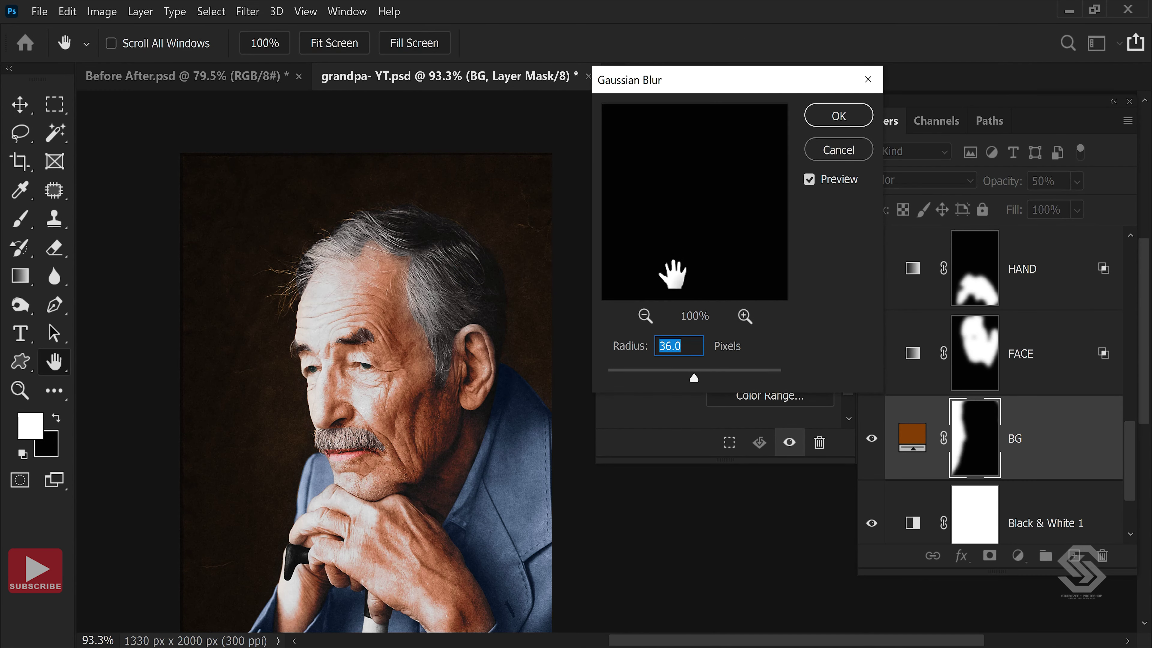
left_click(837, 118)
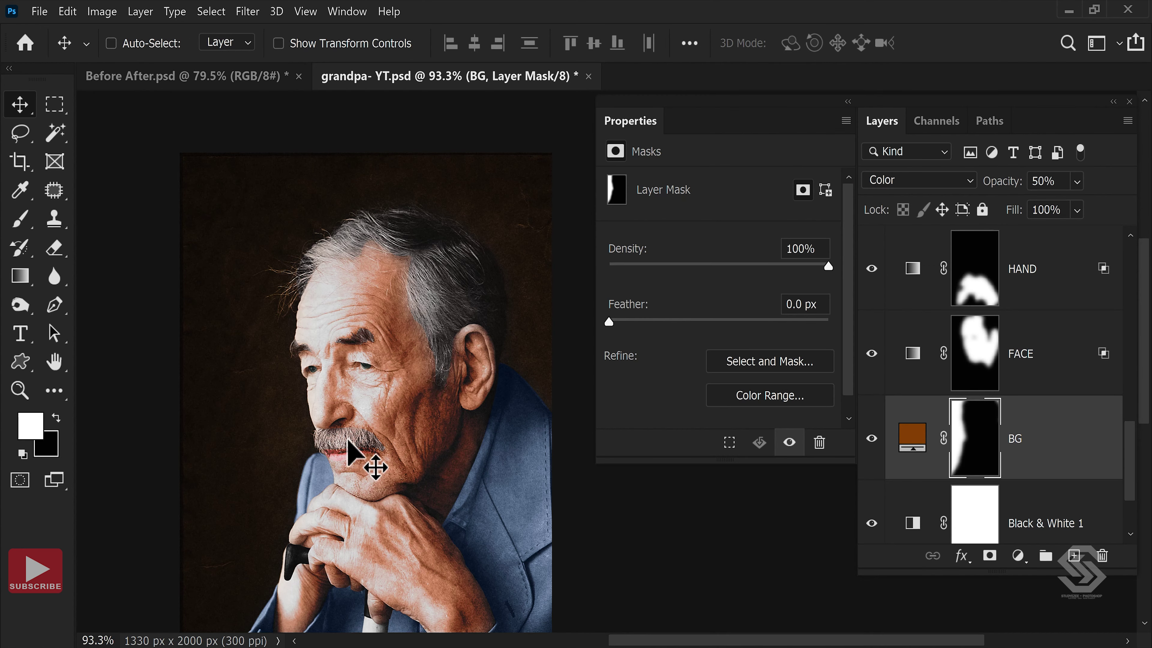
scroll(1049, 358, "up", 5)
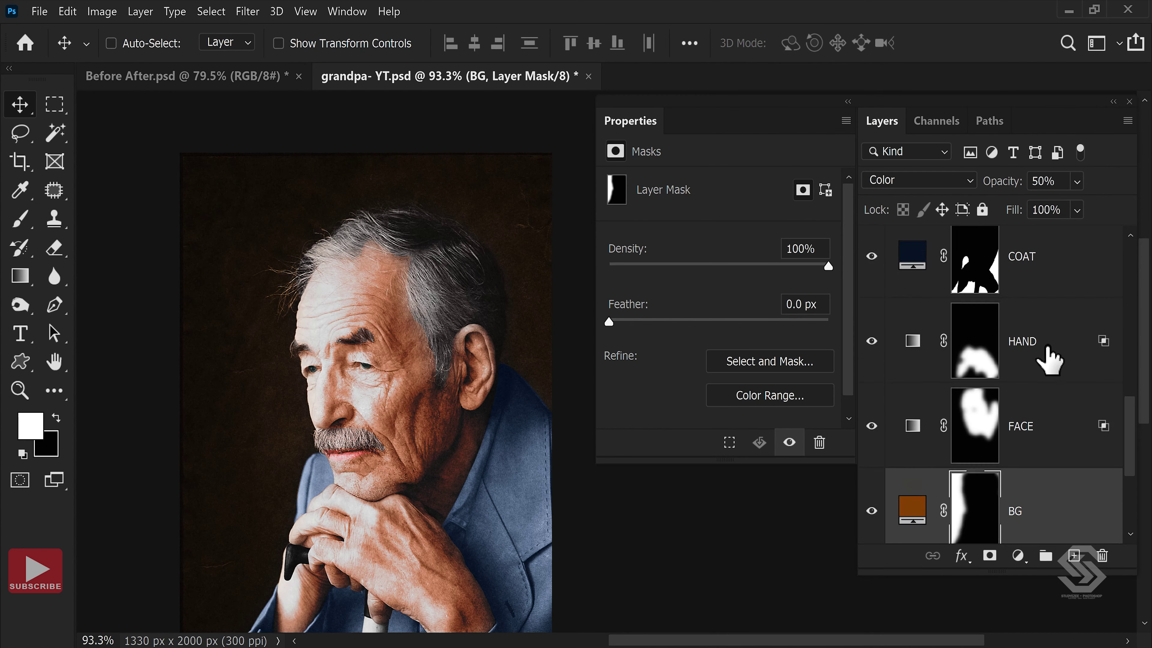
scroll(1049, 359, "up", 5)
scroll(360, 471, "up", 3)
scroll(281, 381, "up", 3)
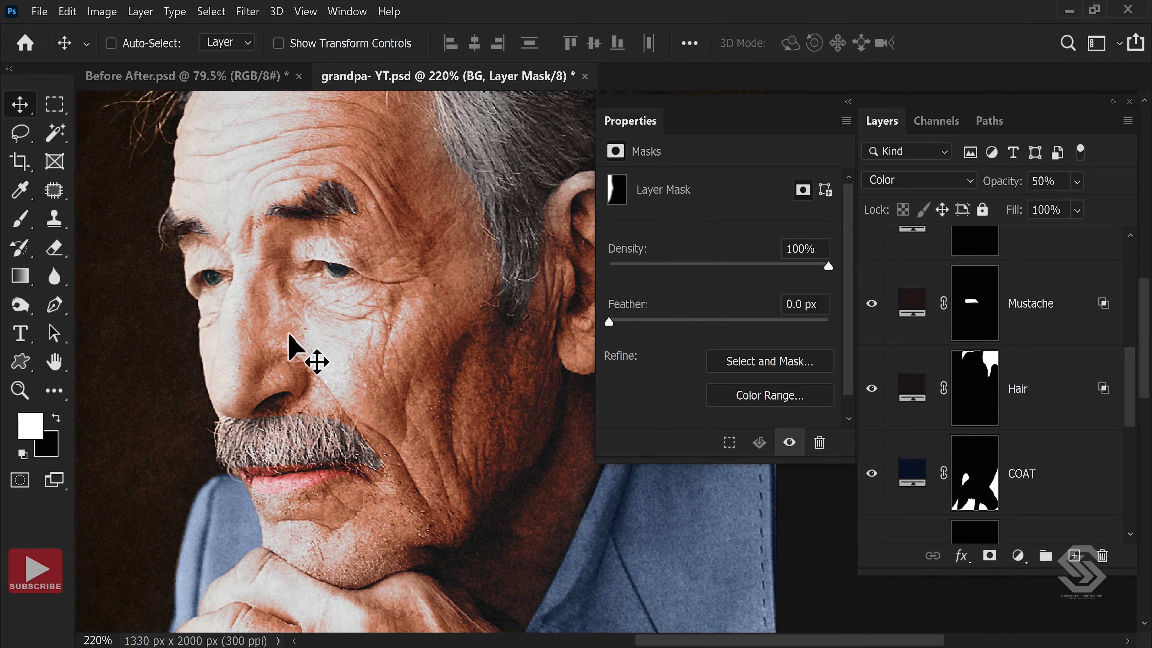
scroll(323, 273, "up", 3)
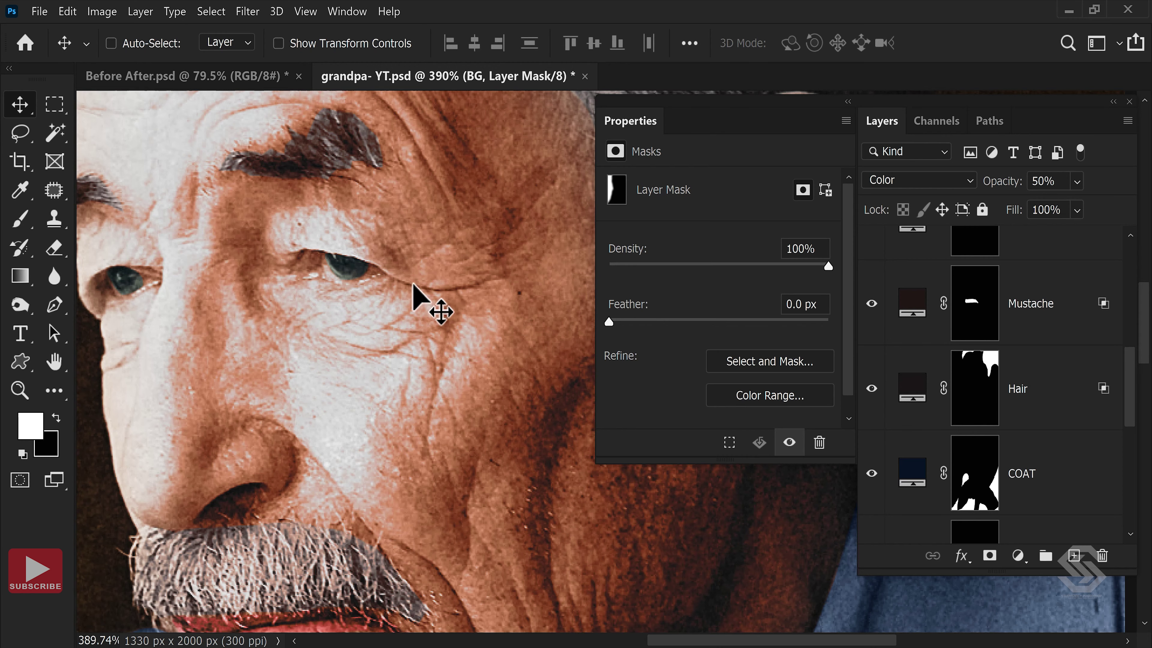
left_click_drag(414, 290, 381, 257)
scroll(432, 313, "down", 2)
scroll(432, 313, "down", 1)
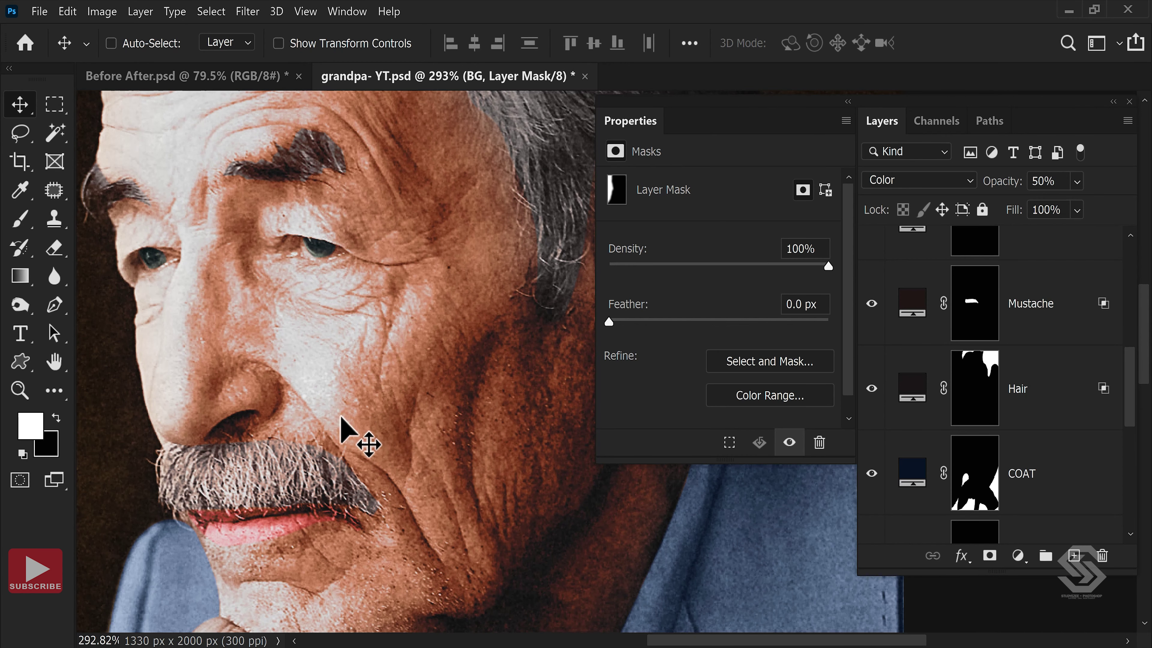
scroll(309, 419, "down", 1)
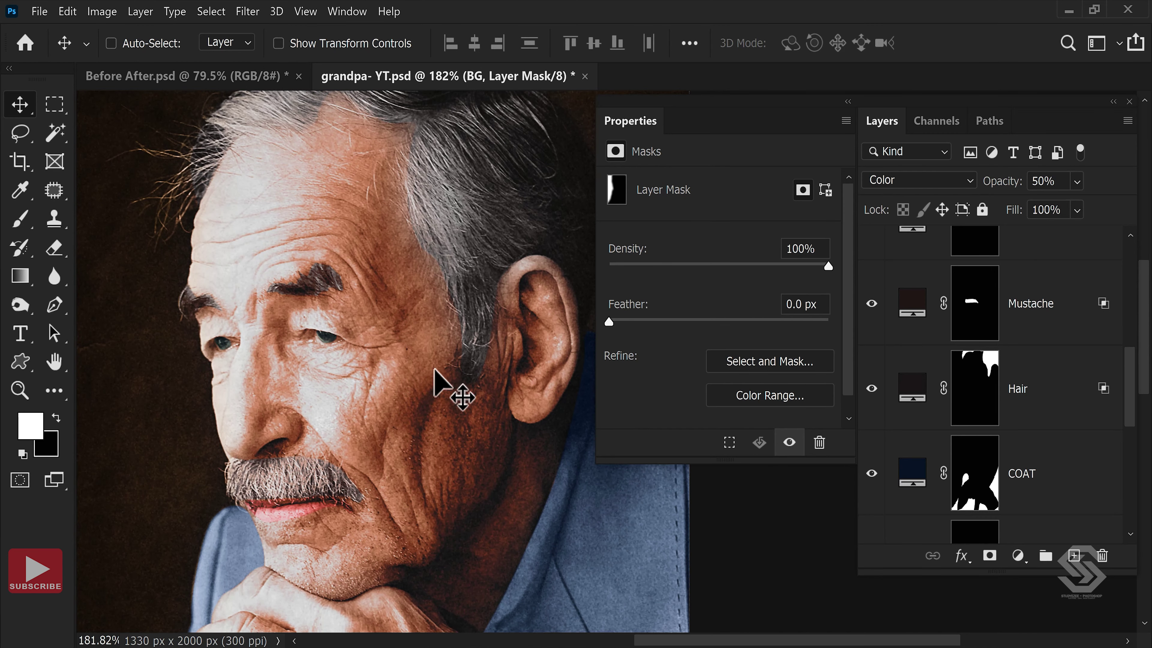
scroll(1068, 327, "up", 1)
scroll(1068, 324, "up", 3)
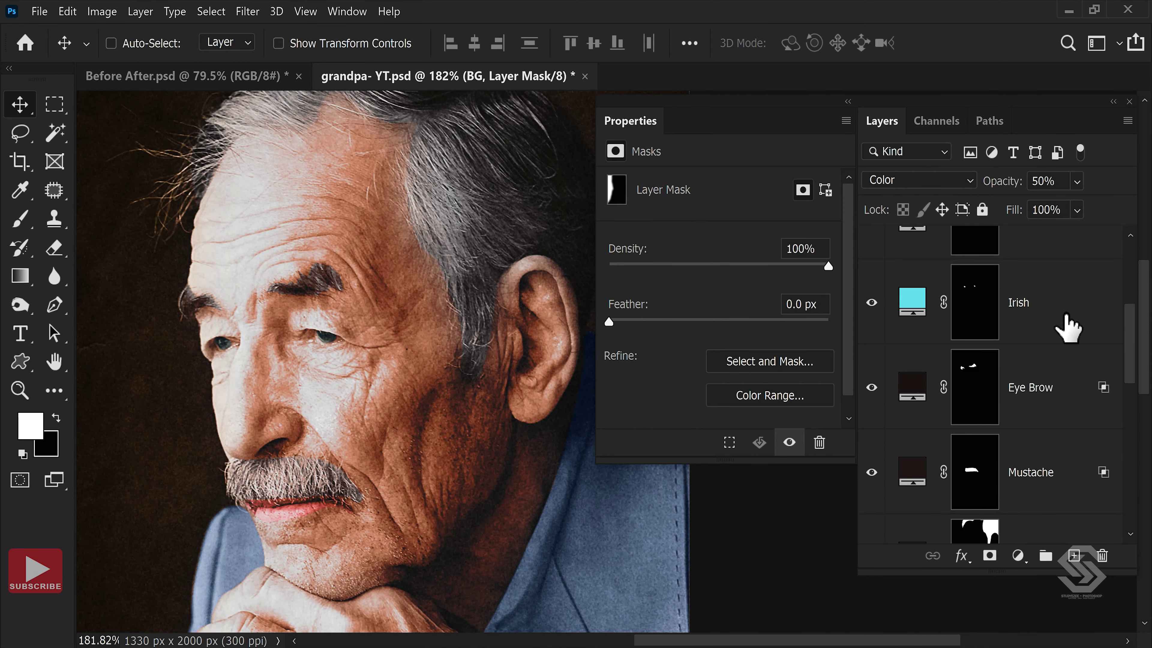
scroll(1063, 326, "up", 10)
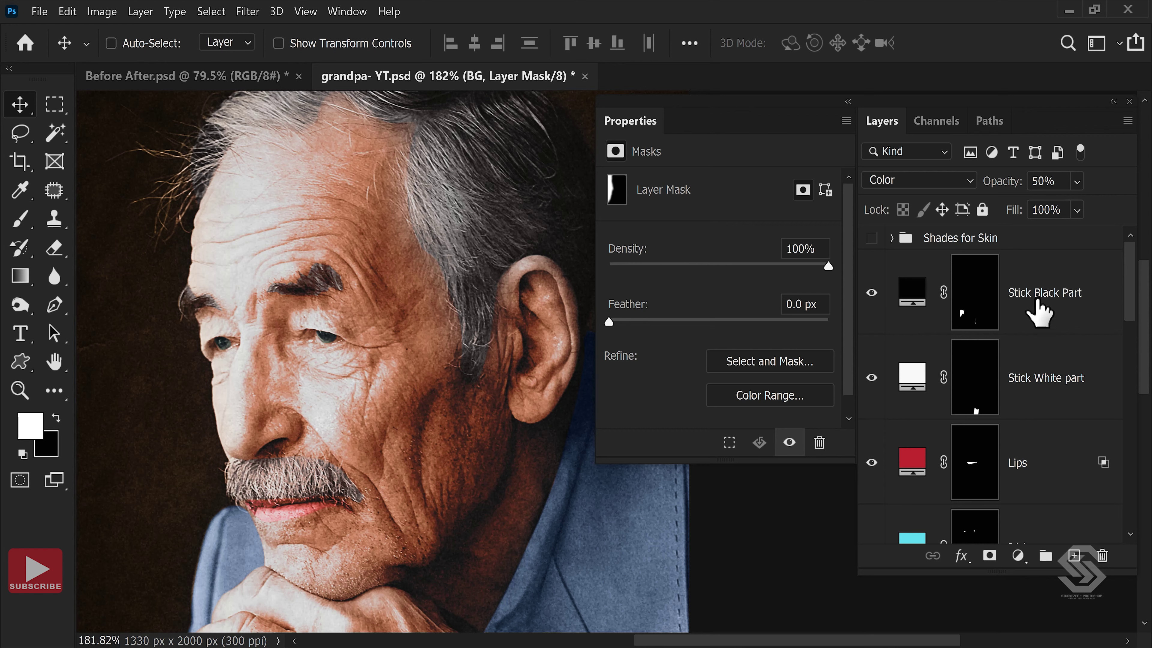
left_click(1039, 312)
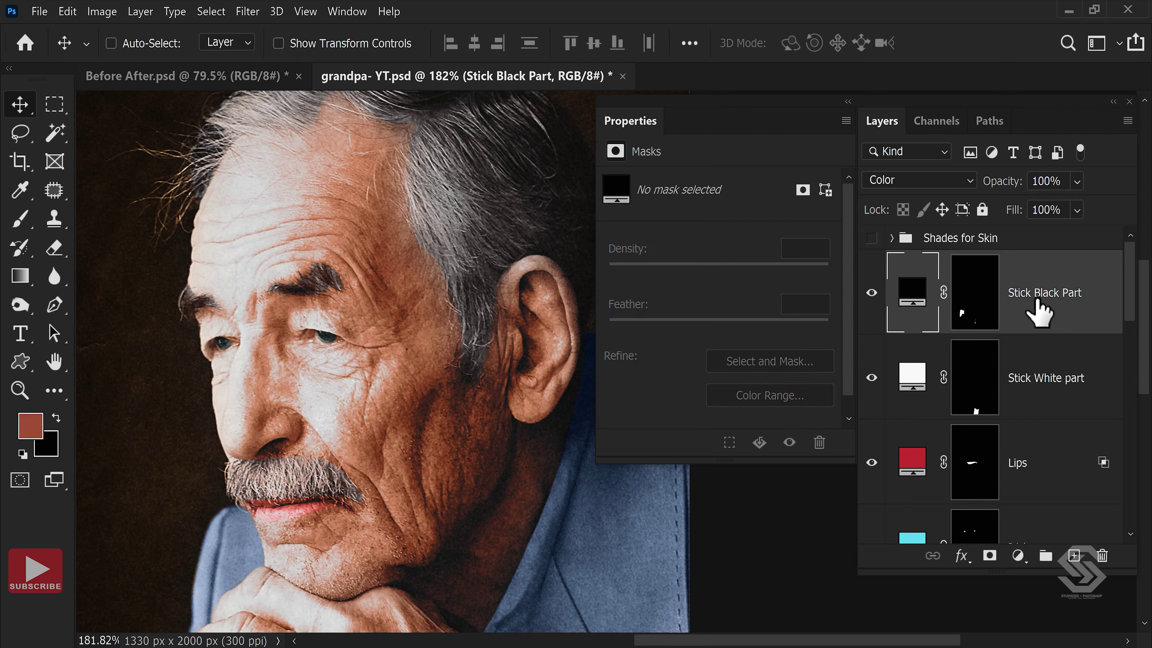
Add a new empty layer and set the Brush to a brighter red foreground colour.
left_click(1073, 556)
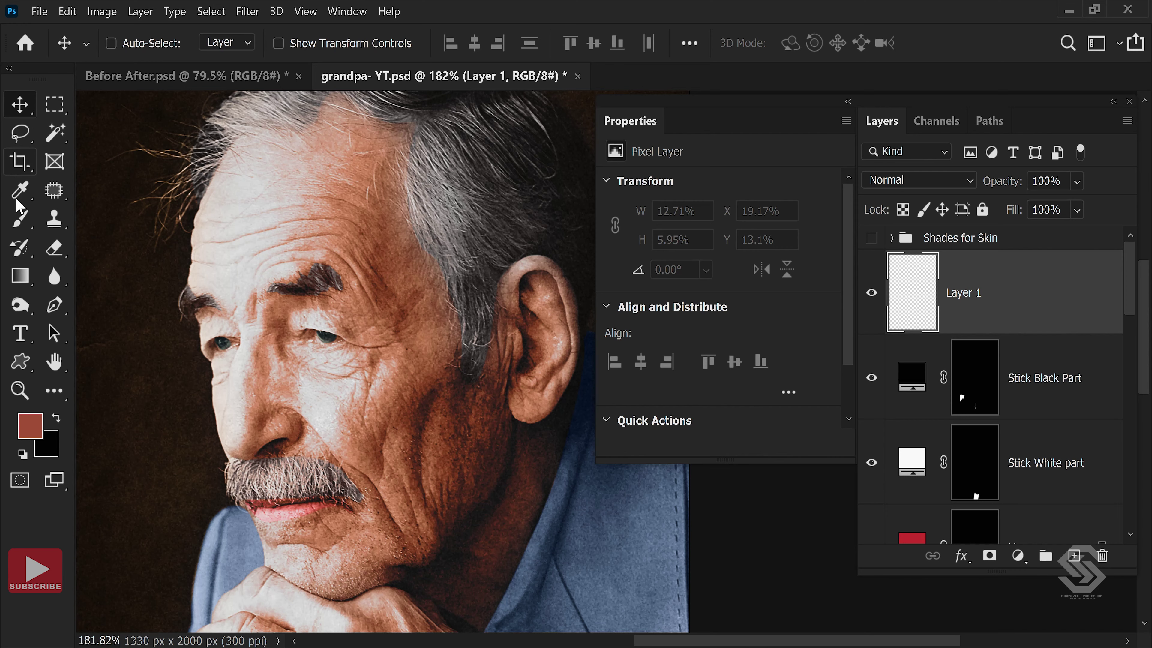
left_click(20, 217)
left_click(108, 217)
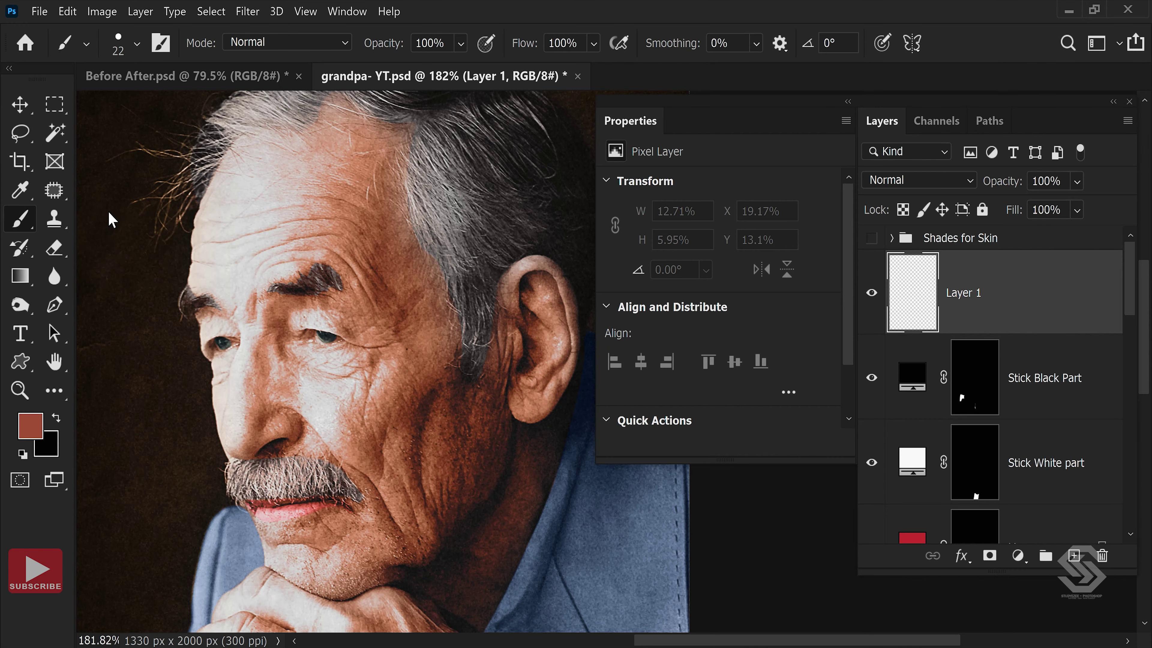
scroll(320, 349, "up", 1)
scroll(317, 344, "up", 1)
scroll(316, 338, "up", 1)
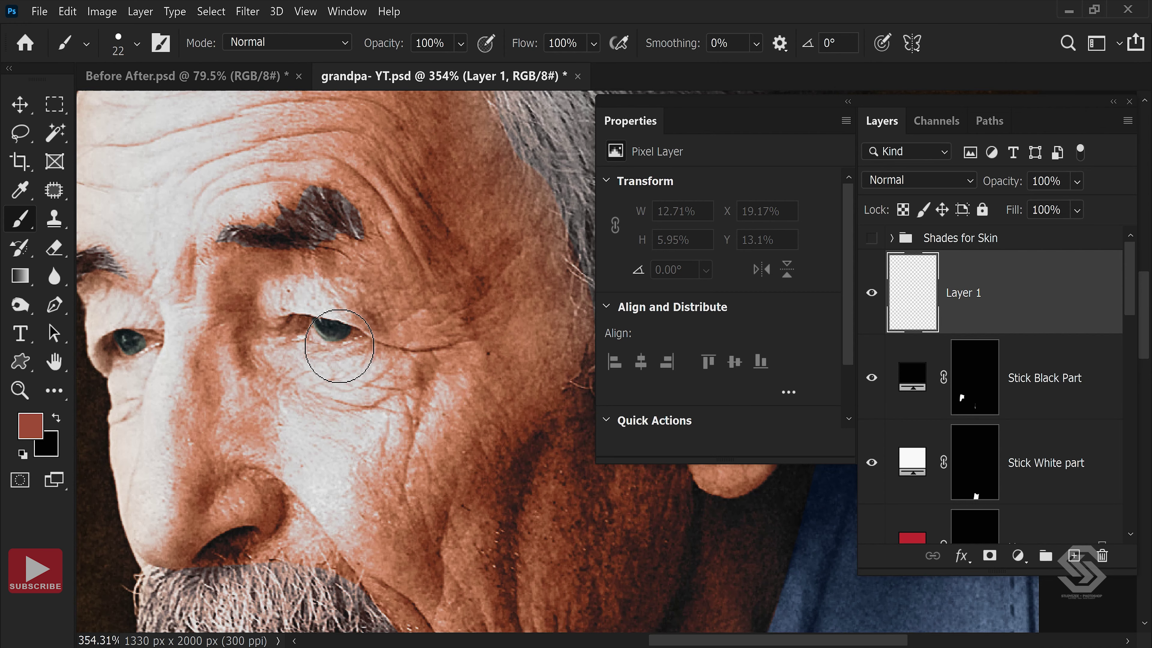
scroll(330, 335, "up", 2)
left_click(32, 429)
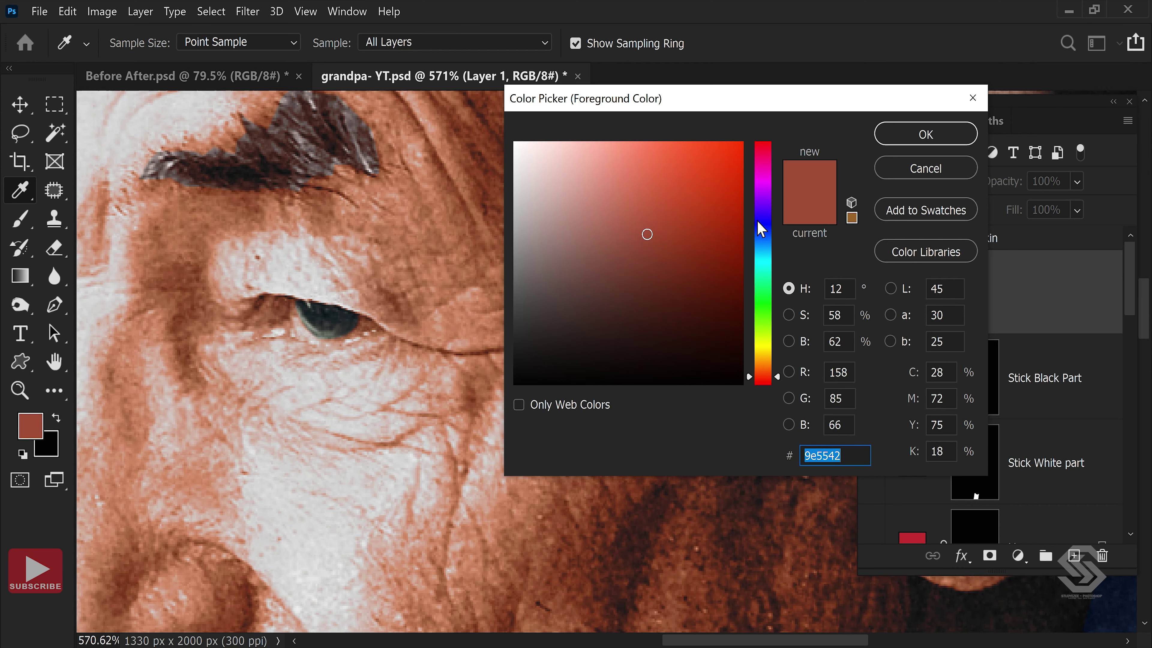
left_click(664, 175)
left_click(918, 133)
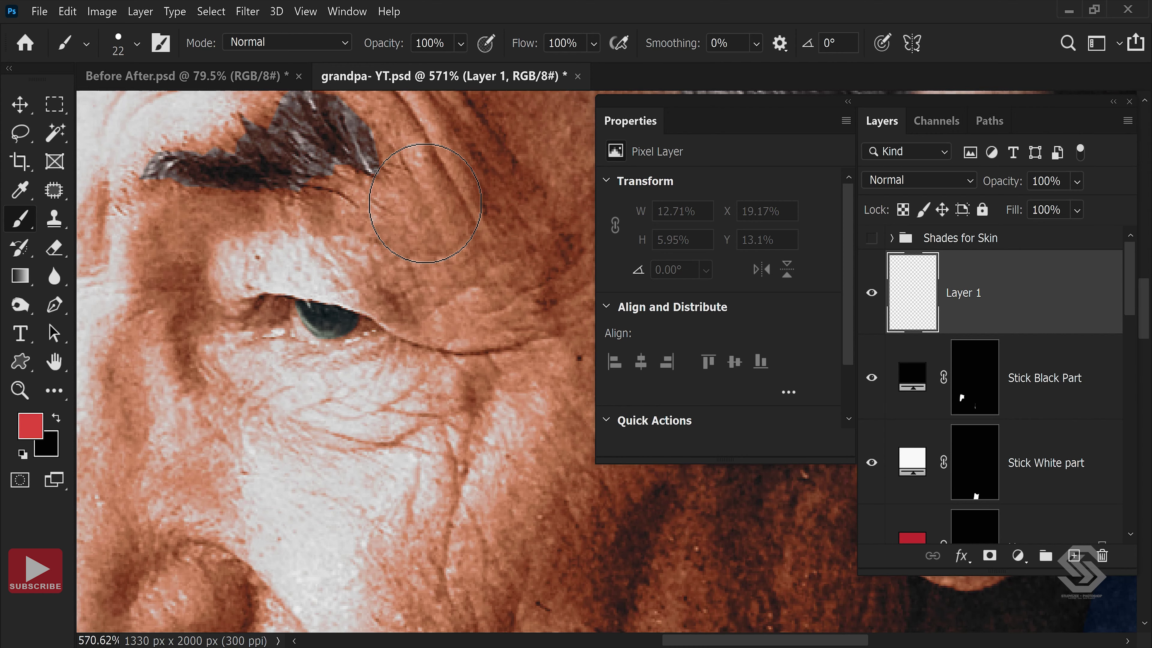
Paint a red stroke under the eye with a smaller 17%-hardness brush.
right_click(426, 203)
left_click_drag(636, 98, 539, 106)
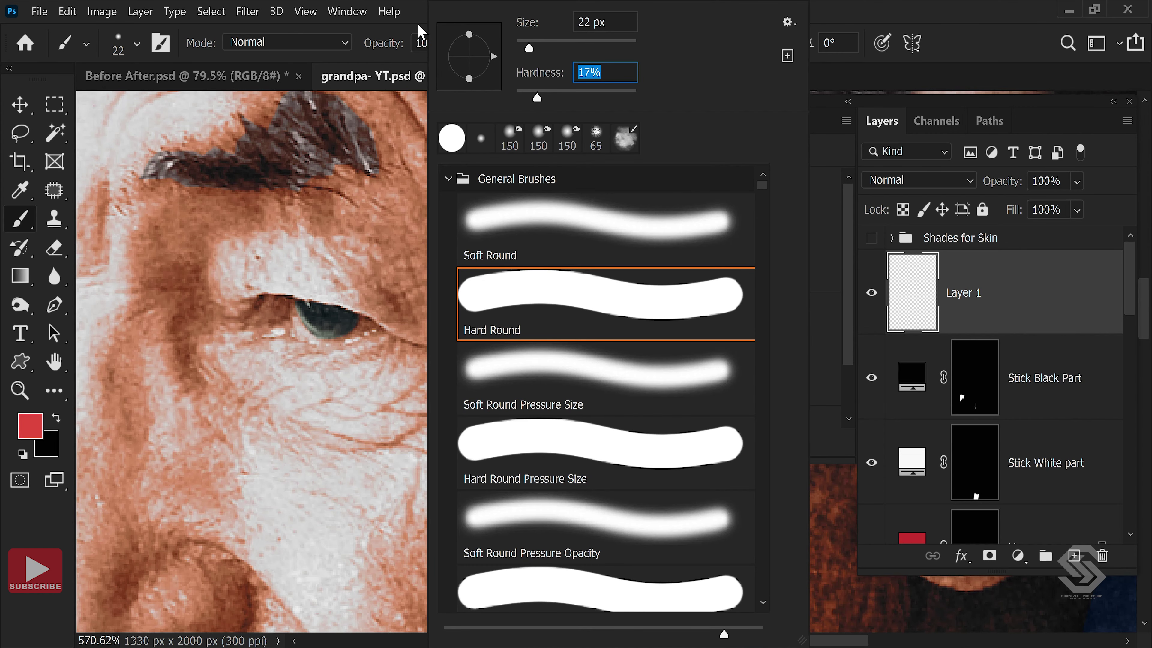
key("Return")
scroll(318, 356, "up", 2)
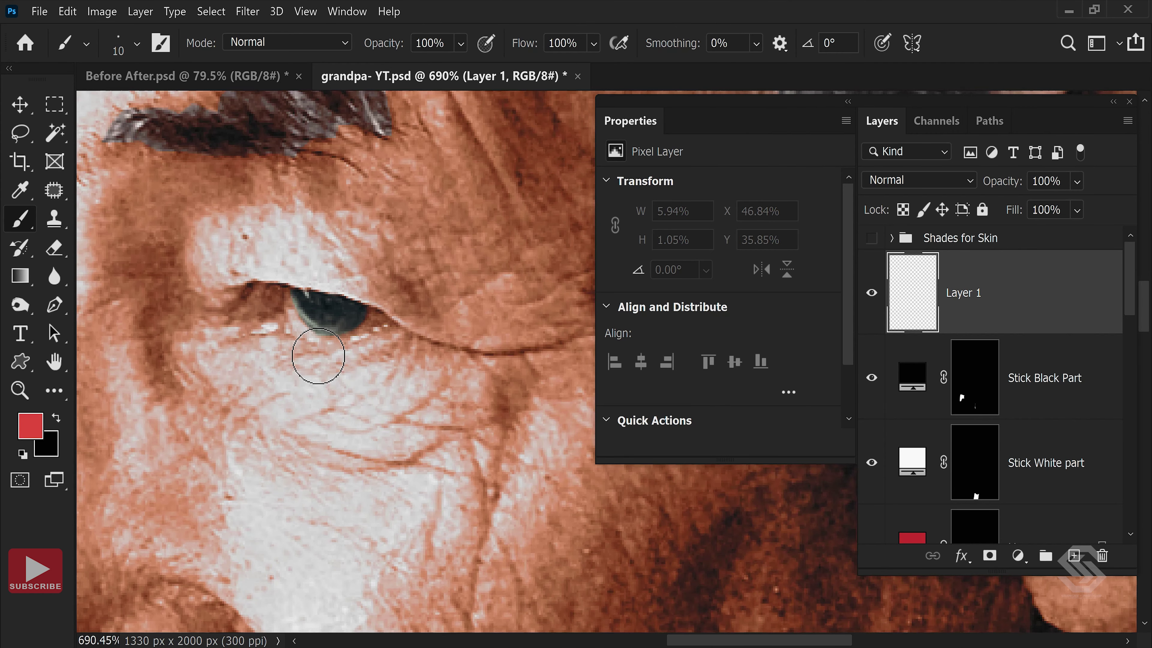
scroll(318, 356, "up", 1)
key("bracketleft")
key("bracketleft")
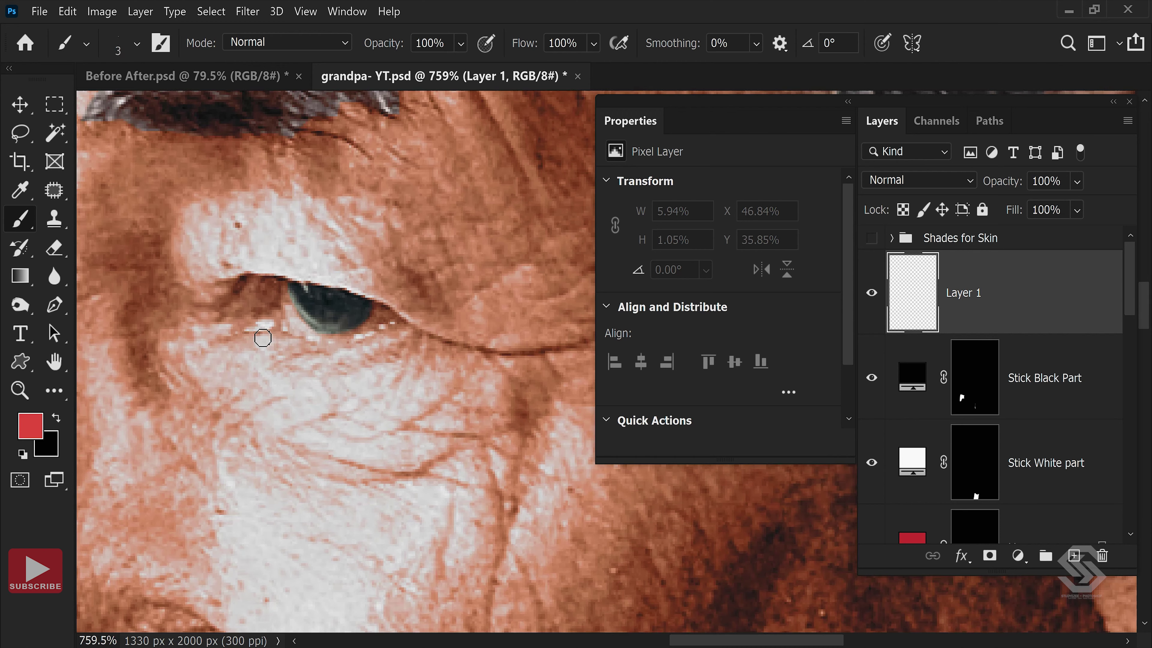
left_click_drag(267, 342, 389, 339)
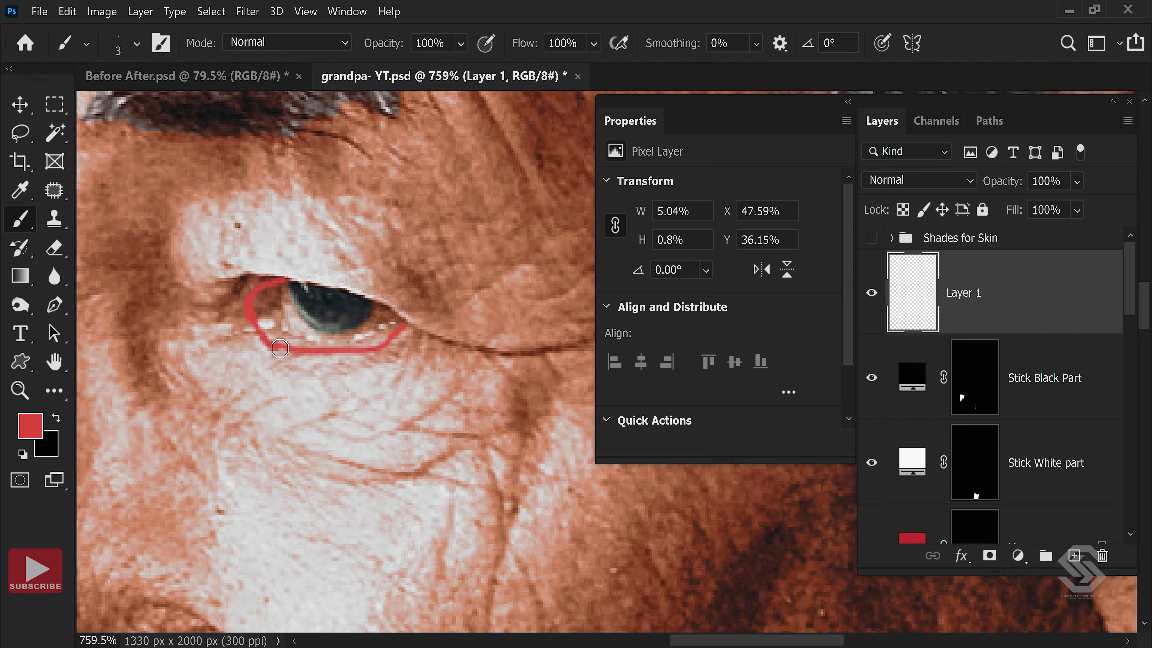
Soften the red eye stroke with a Gaussian Blur of about 4.2 pixels.
left_click(253, 16)
mouse_move(306, 205)
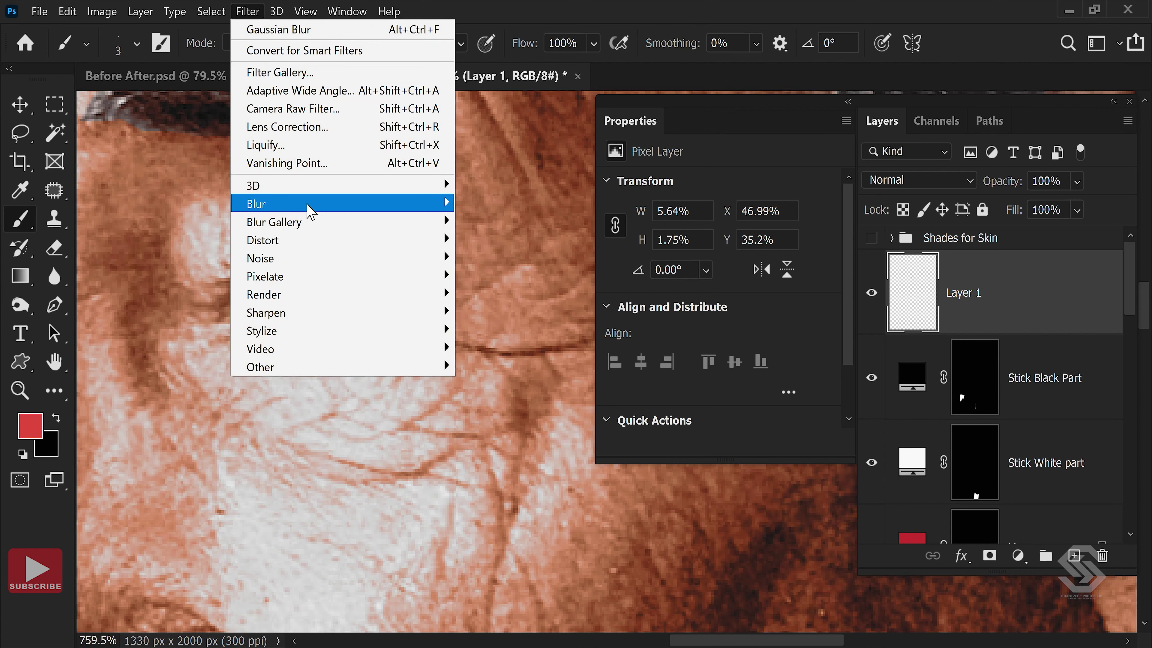
left_click(482, 276)
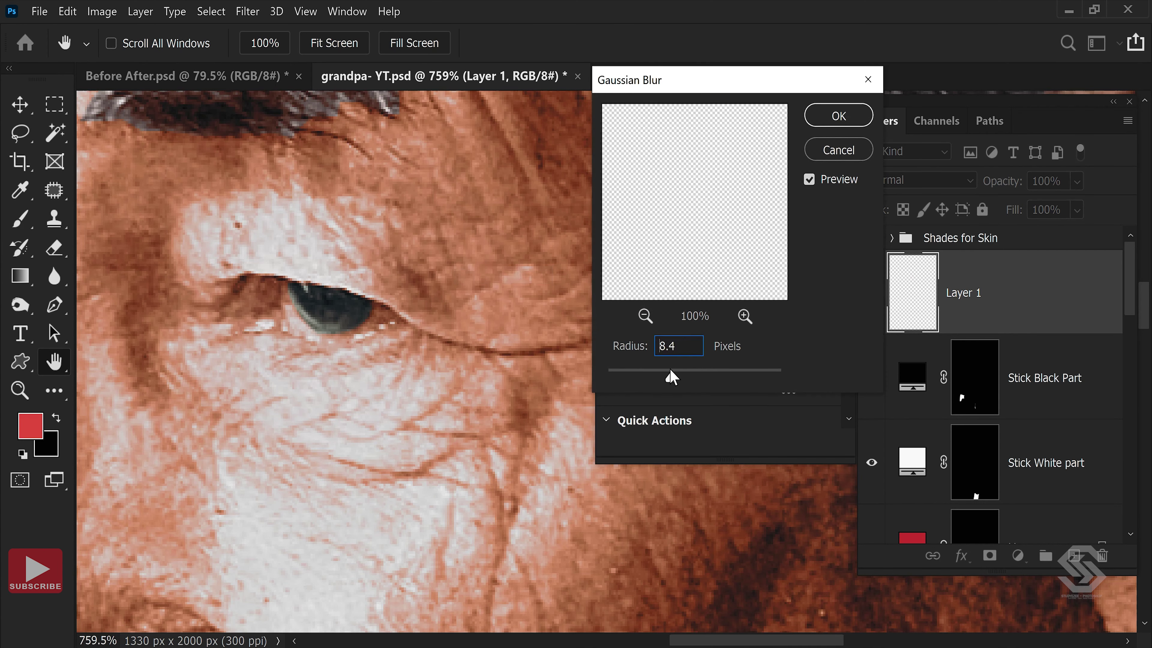
left_click_drag(667, 371, 637, 379)
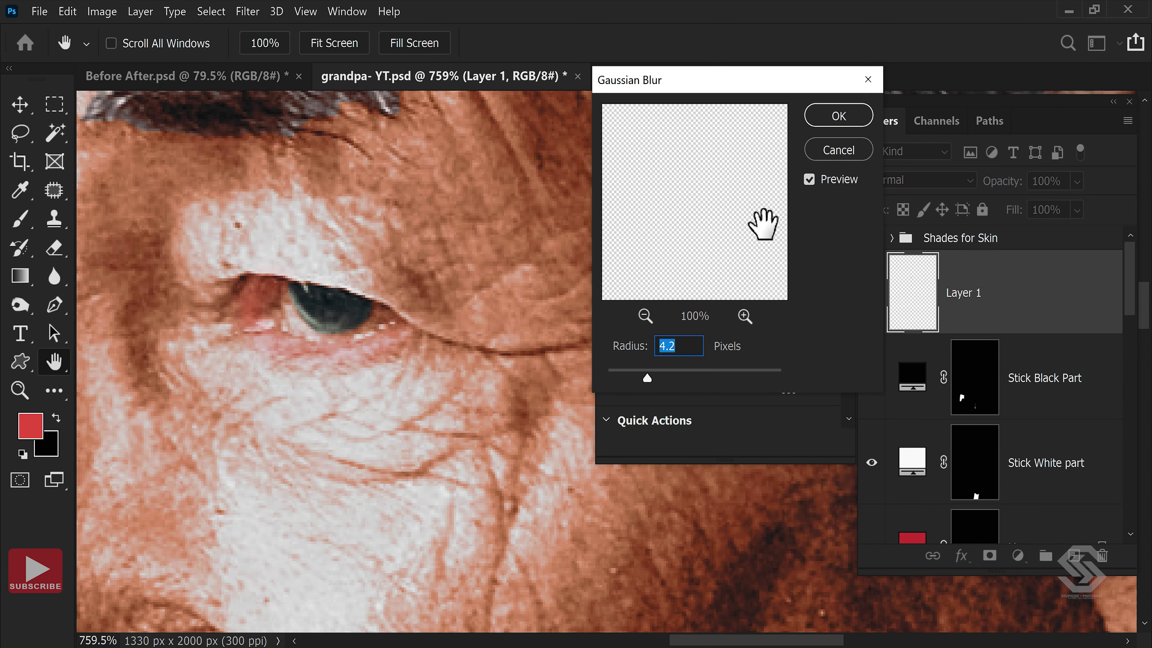
left_click(837, 115)
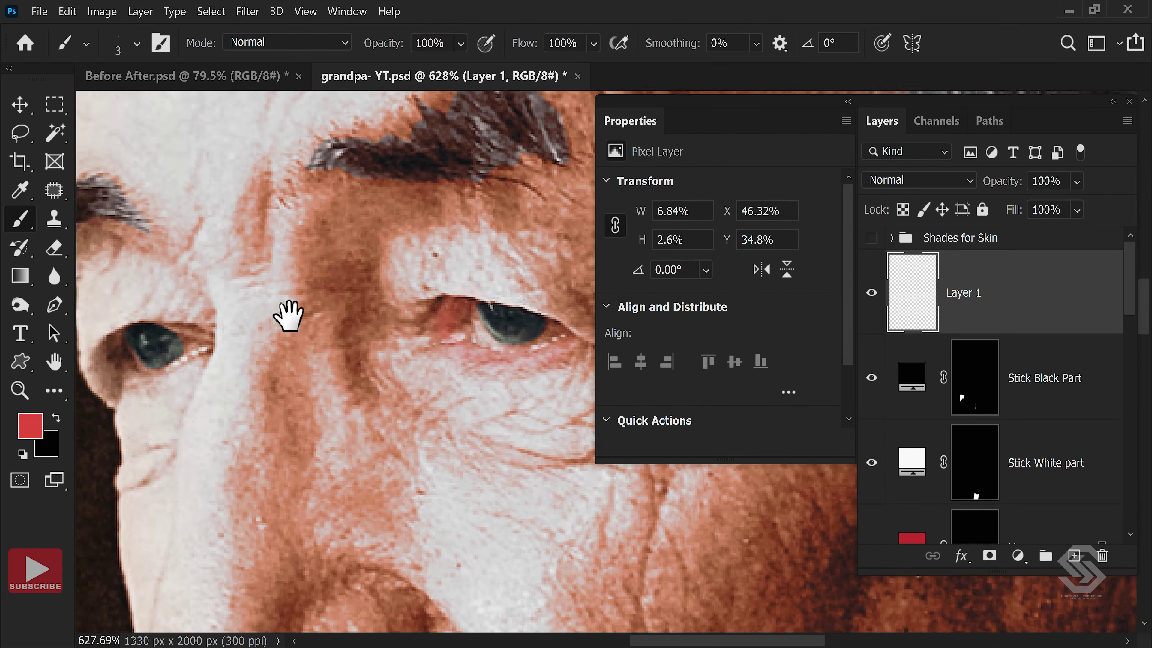
mouse_move(288, 316)
left_mouse_down()
mouse_move(134, 360)
mouse_move(327, 365)
left_mouse_up()
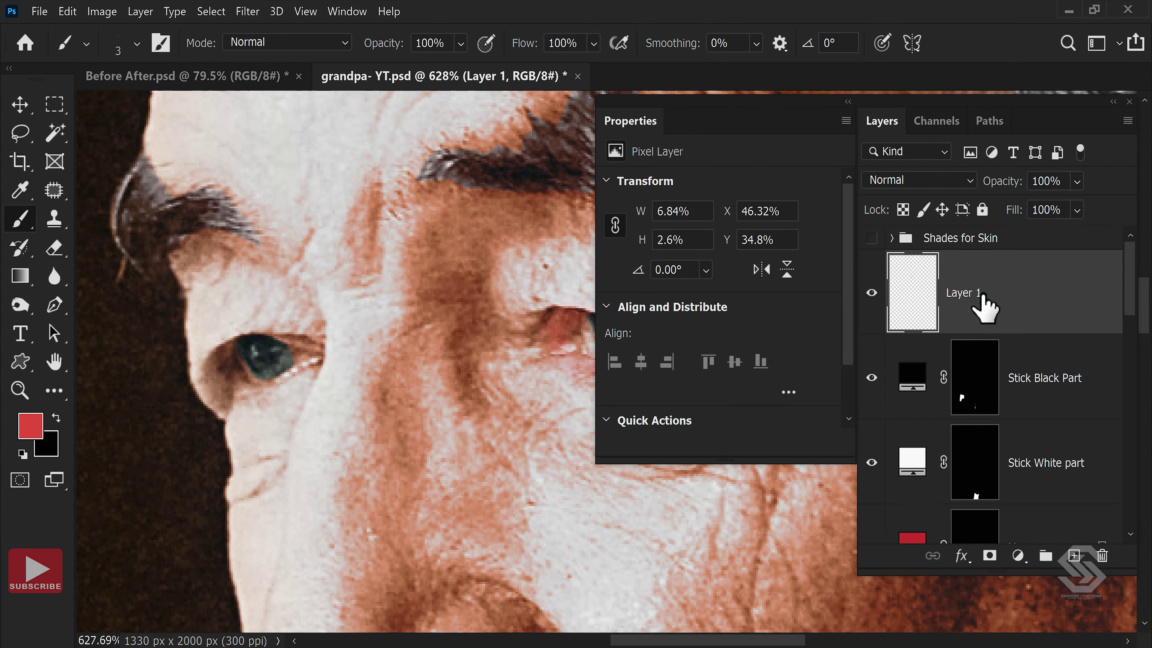
Paint a red outline around the other eye on a new layer and reapply the Gaussian Blur.
scroll(254, 388, "up", 3)
key("ctrl+shift+alt+n")
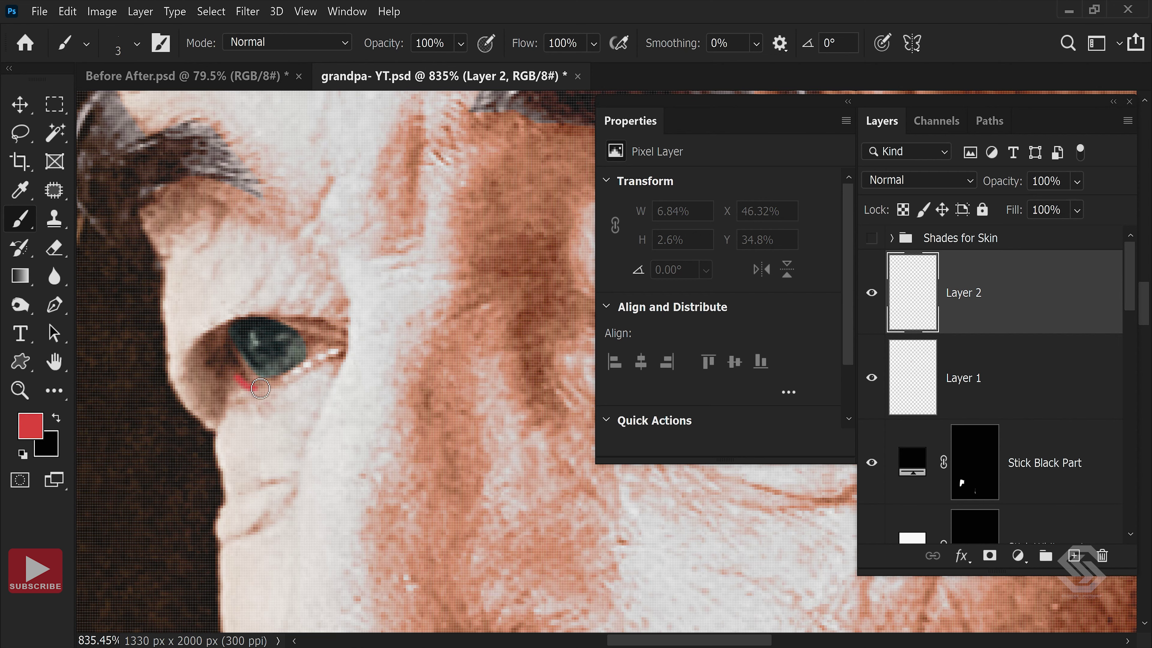
mouse_move(337, 350)
left_mouse_down()
mouse_move(232, 345)
mouse_move(341, 354)
left_mouse_up()
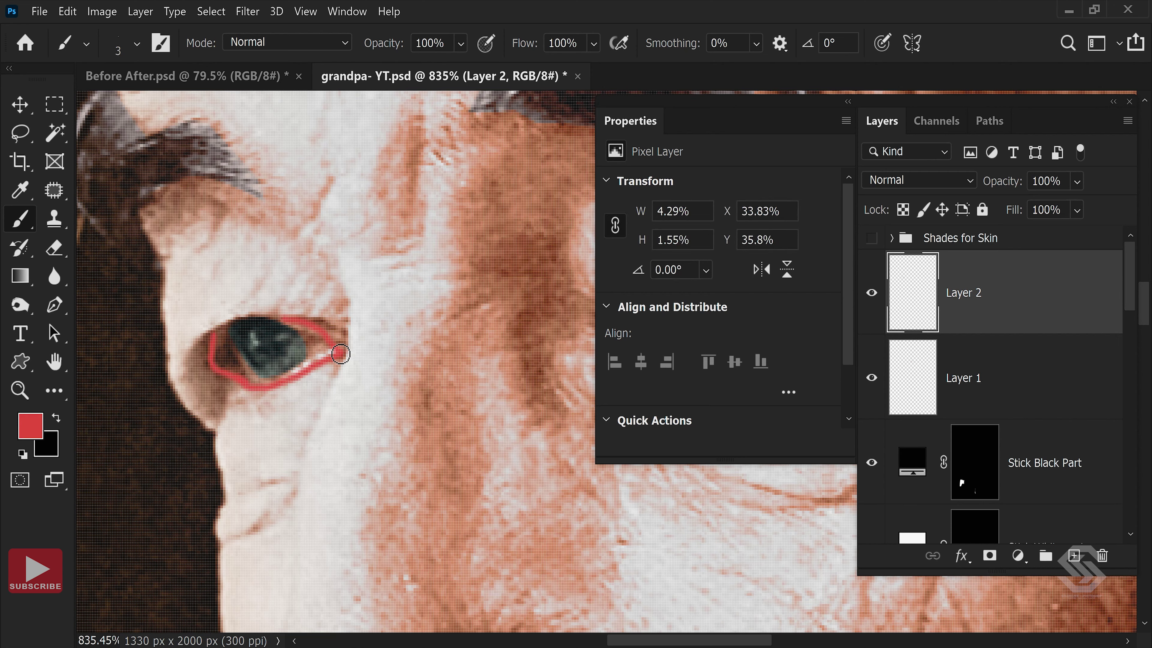
left_click(252, 16)
left_click(259, 30)
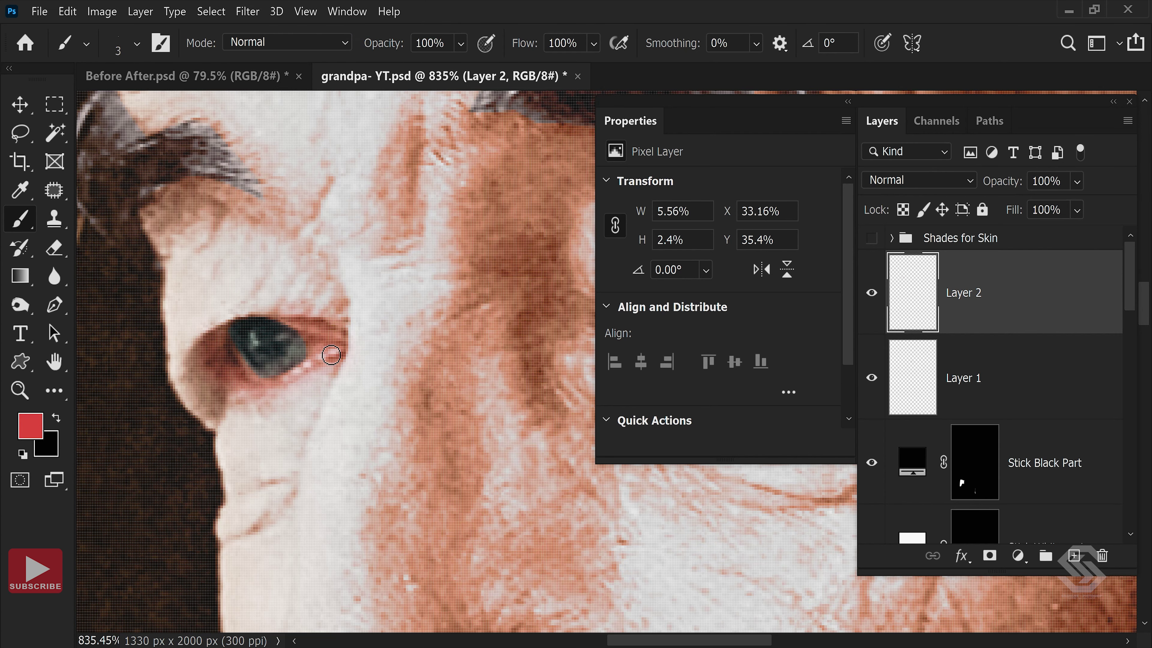
Merge the two eye-redness layers into a single layer.
scroll(417, 327, "down", 5)
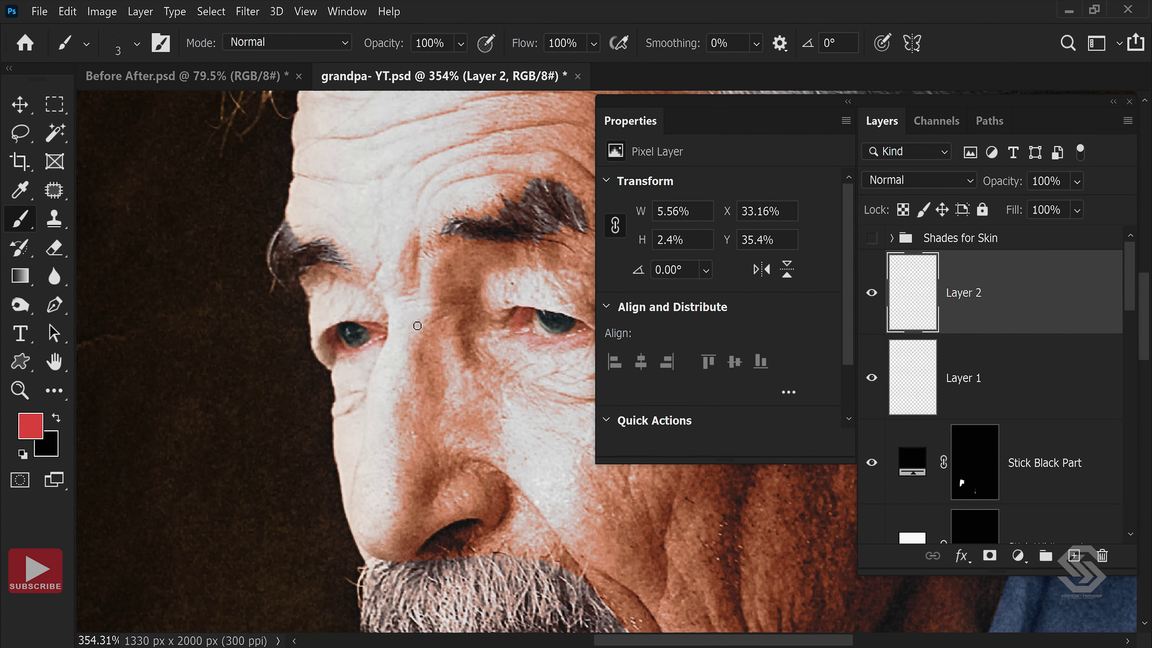
left_click(975, 379, "ctrl")
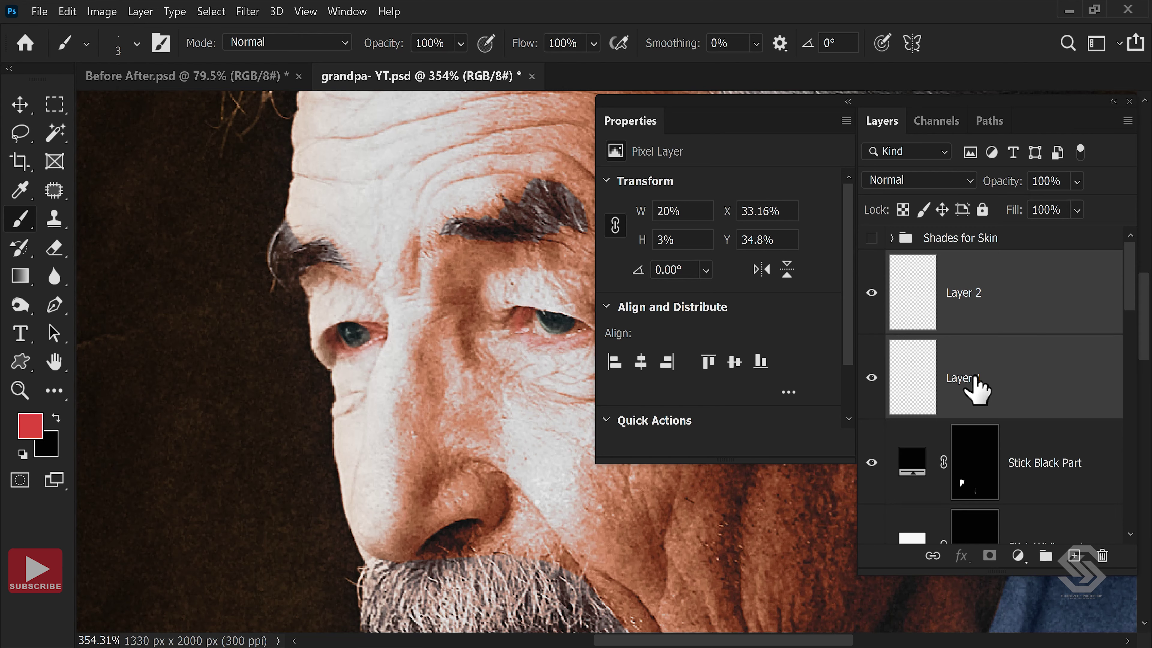
key("ctrl+e")
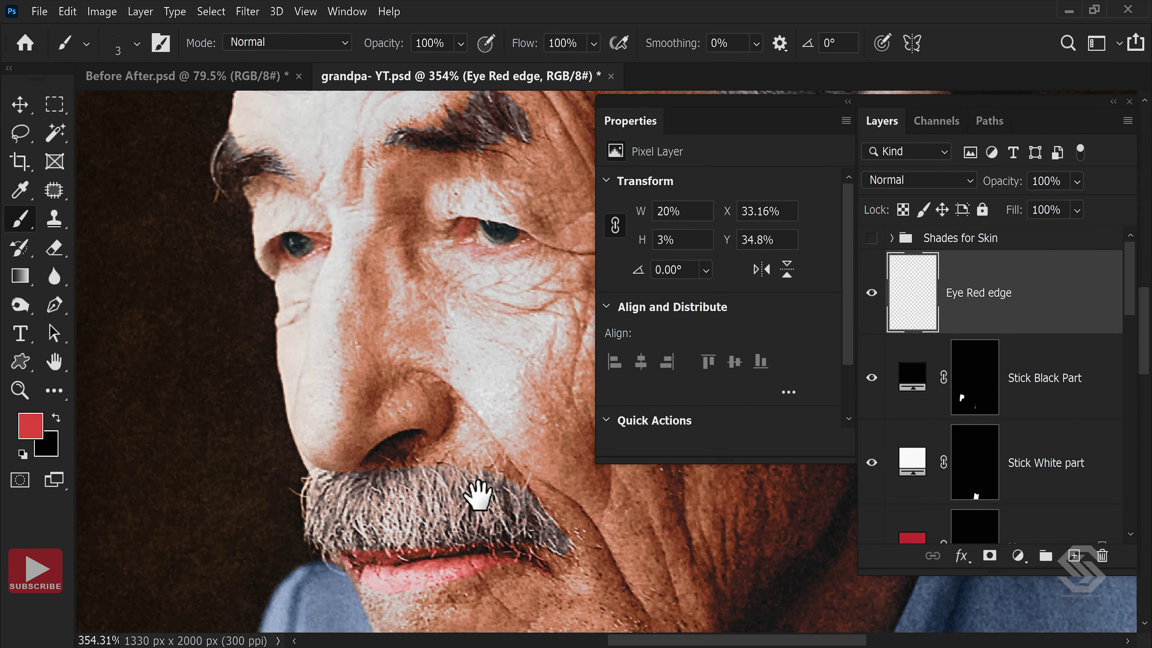
Undo the stray red stroke under the ear and reframe the view around the face.
mouse_move(475, 489)
left_mouse_down()
mouse_move(334, 400)
mouse_move(354, 415)
left_mouse_up()
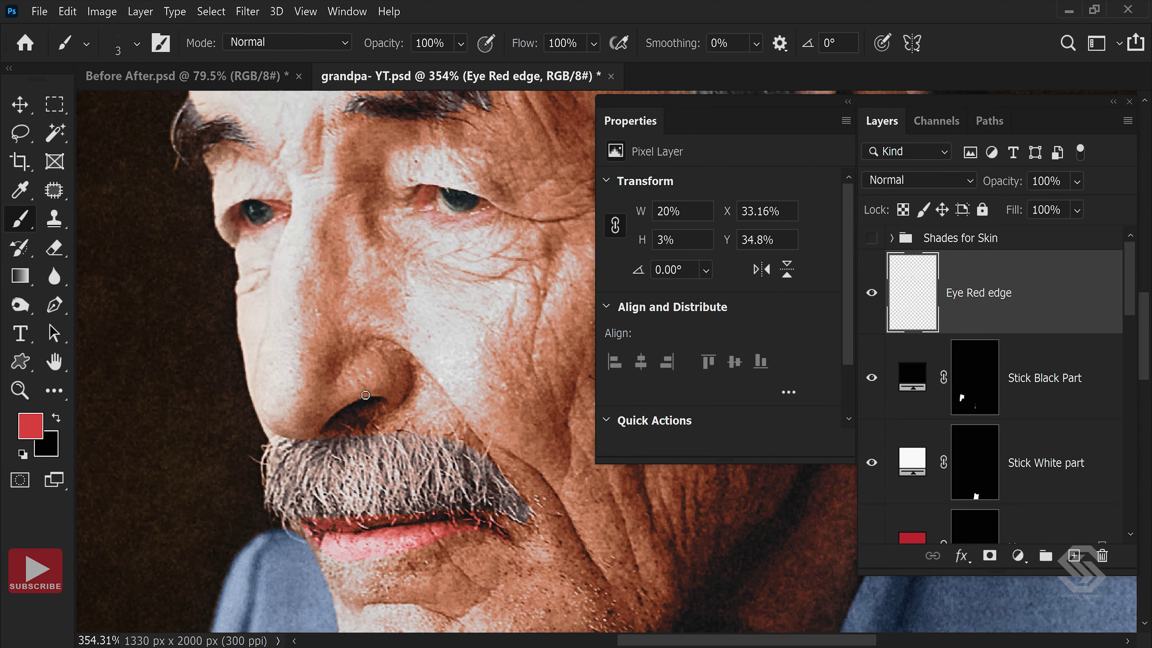
left_click_drag(344, 452, 253, 403)
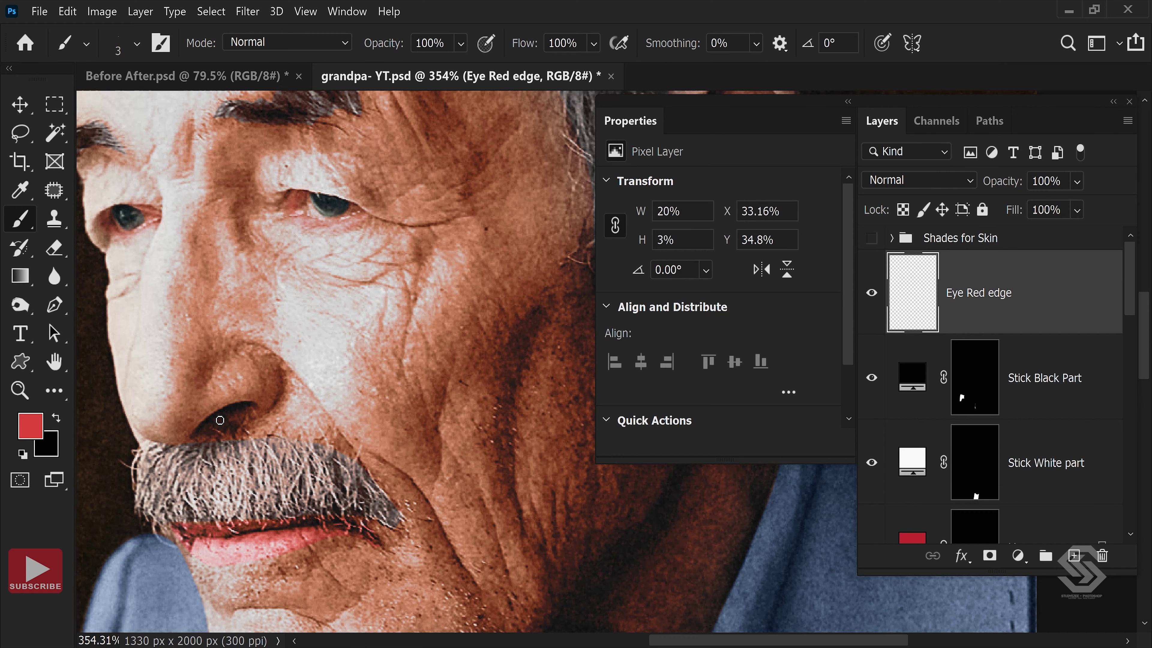
left_click_drag(432, 295, 404, 399)
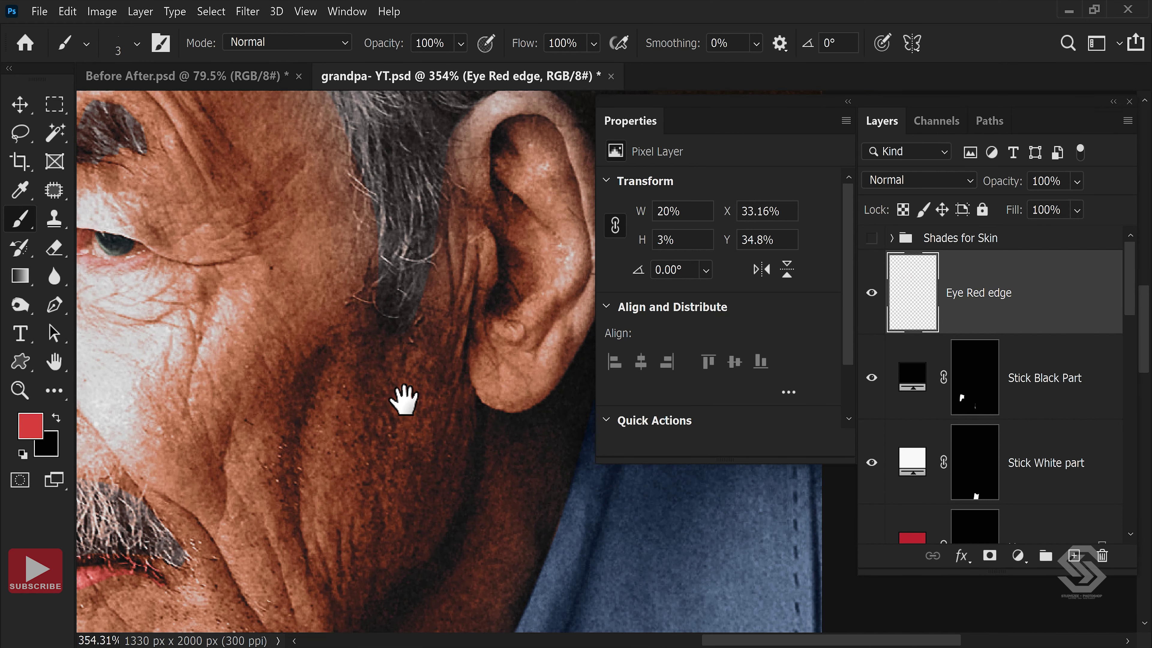
left_click_drag(549, 376, 547, 329)
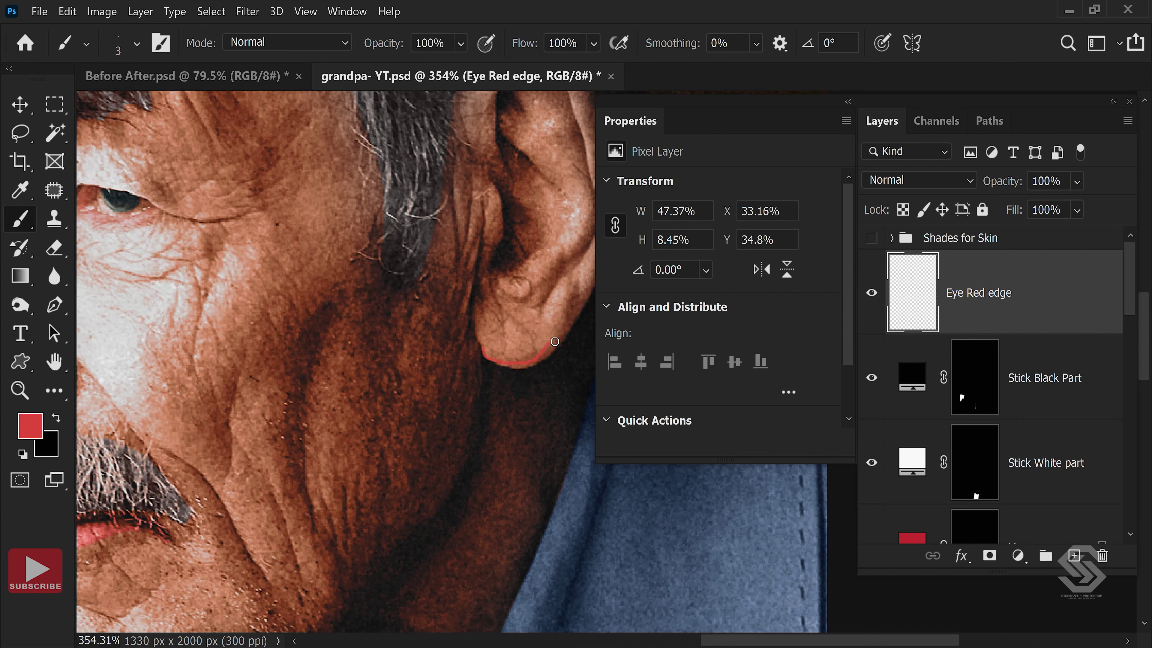
key("ctrl+z")
scroll(538, 352, "down", 3)
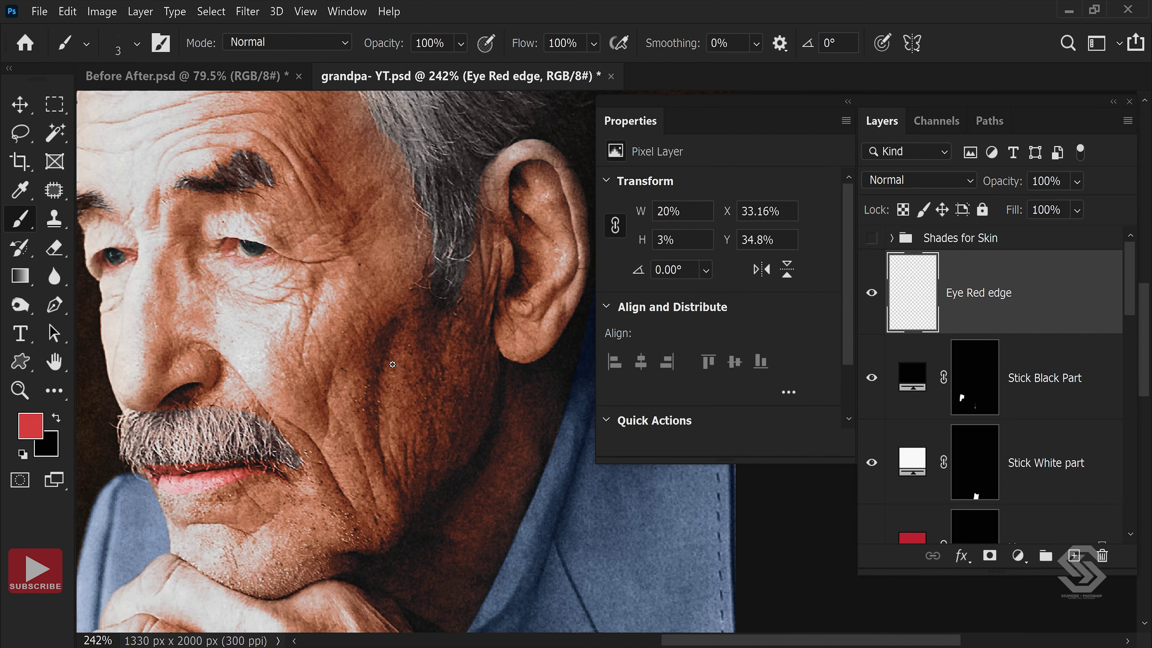
left_click_drag(360, 348, 415, 337)
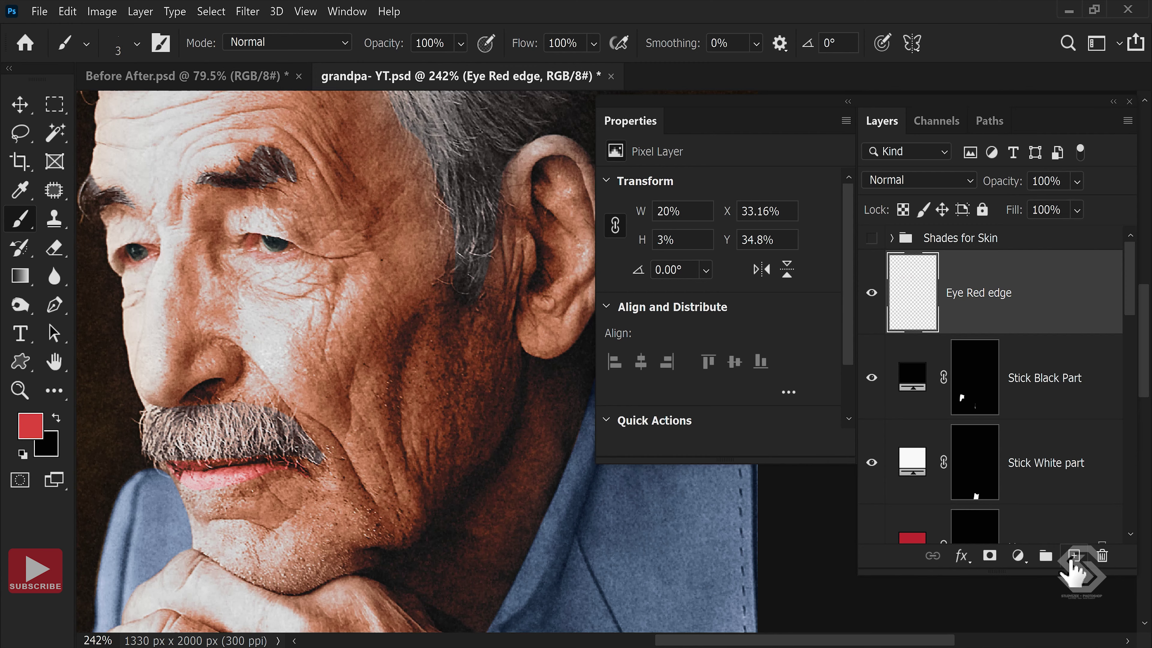
Paint a red cheek patch on a new layer, try a 49.8-pixel Gaussian Blur, then undo it.
left_click(1074, 557)
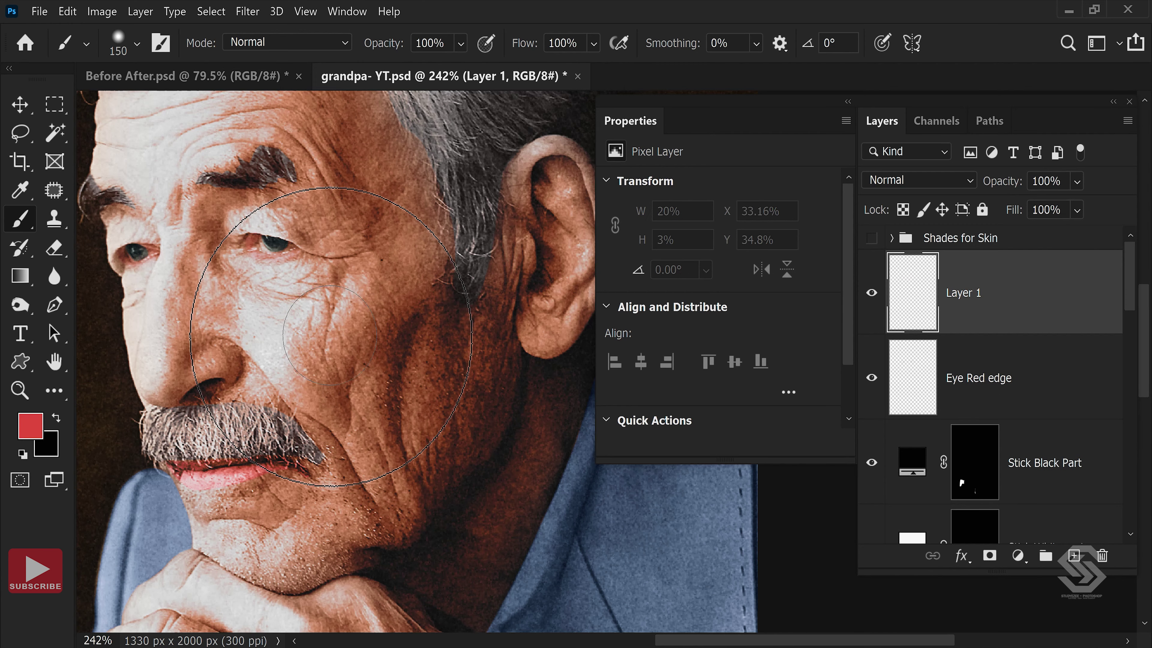
left_click_drag(359, 333, 347, 359)
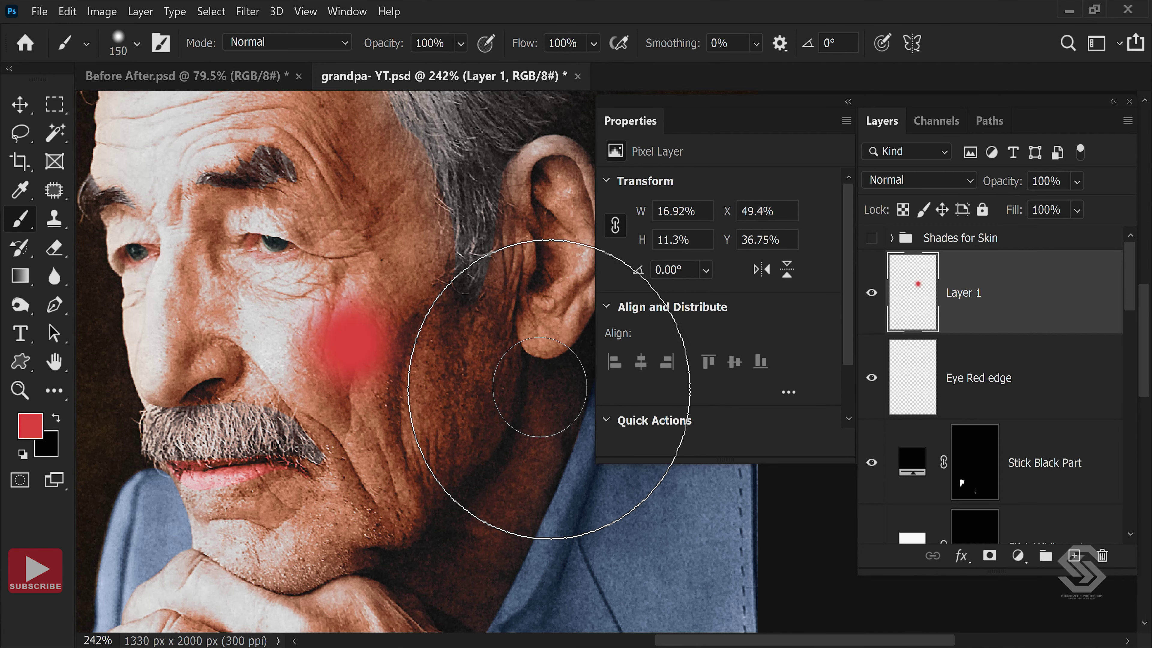
left_click(237, 15)
mouse_move(342, 203)
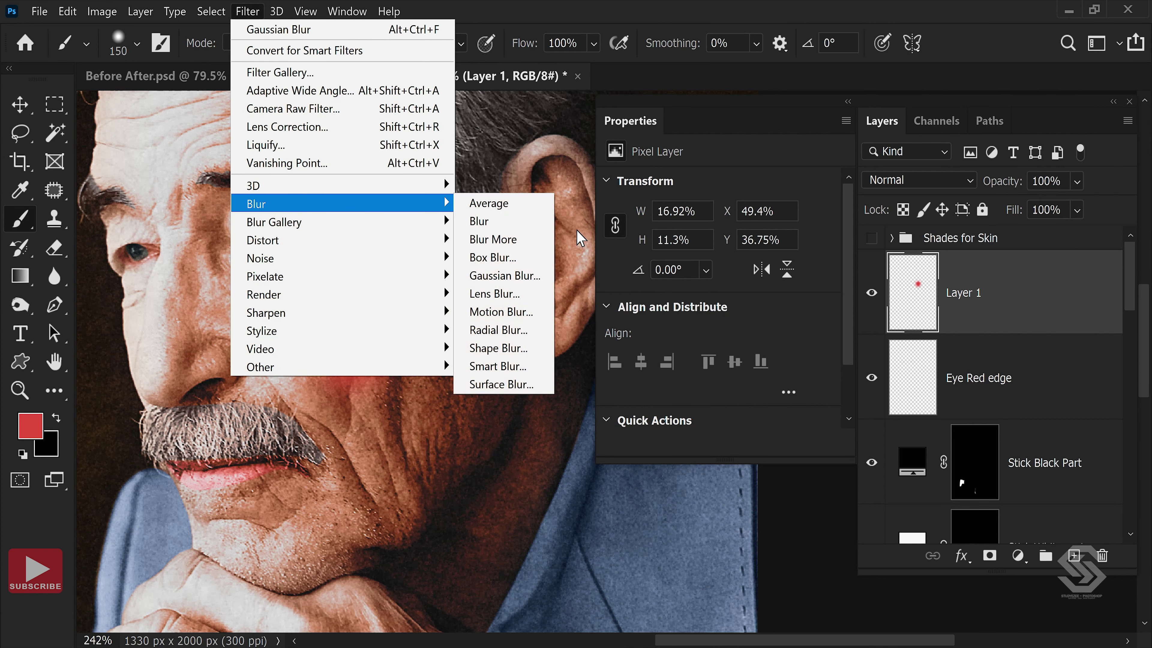
left_click(504, 274)
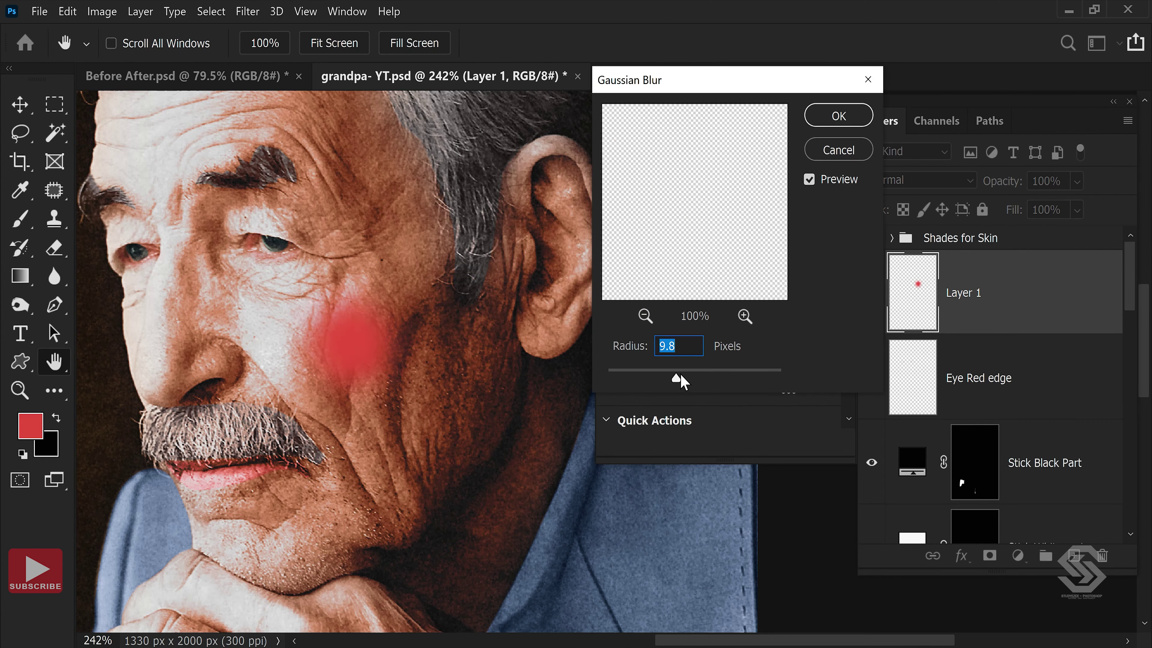
mouse_move(698, 379)
left_mouse_down()
mouse_move(720, 378)
mouse_move(703, 378)
left_mouse_up()
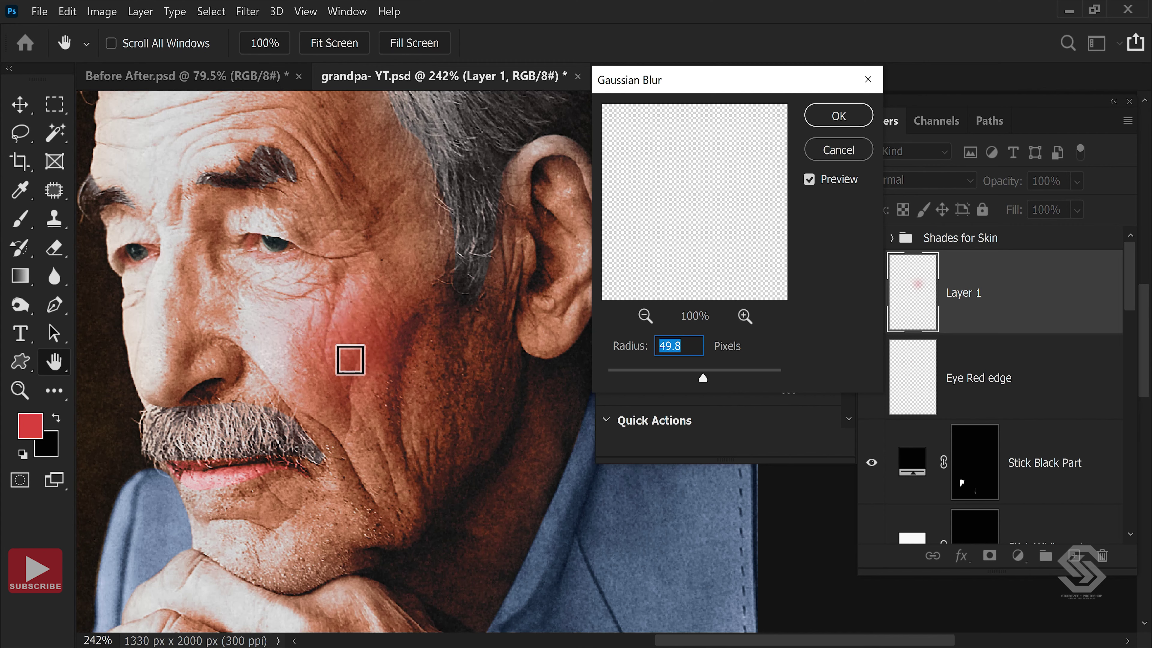
left_click(832, 152)
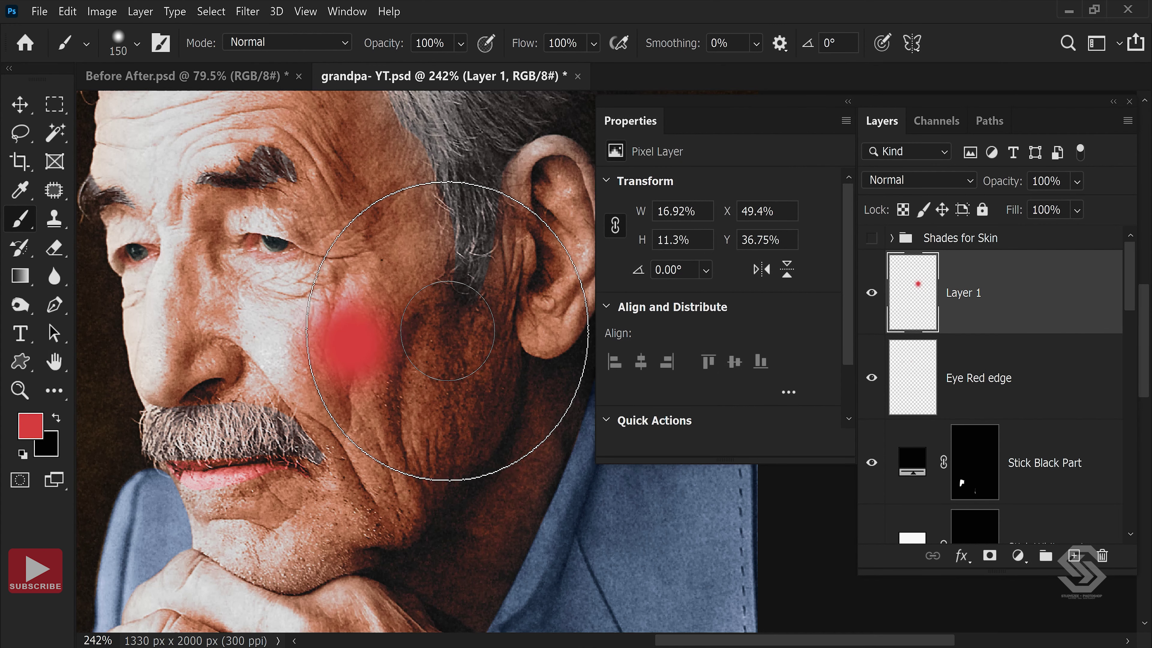
key("ctrl+z")
key("ctrl+z")
Paint a small red dot on the cheek with a smaller brush and blur it by 20 pixels.
key("ctrl+d")
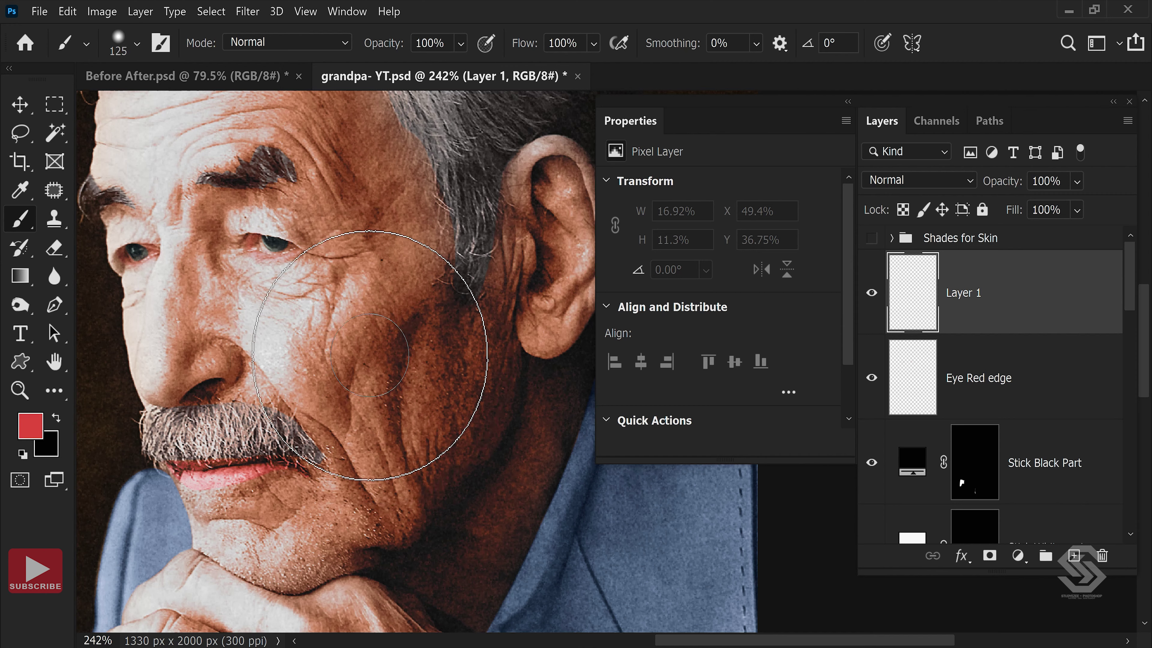
key("bracketleft")
key("bracketleft")
key("bracketleft")
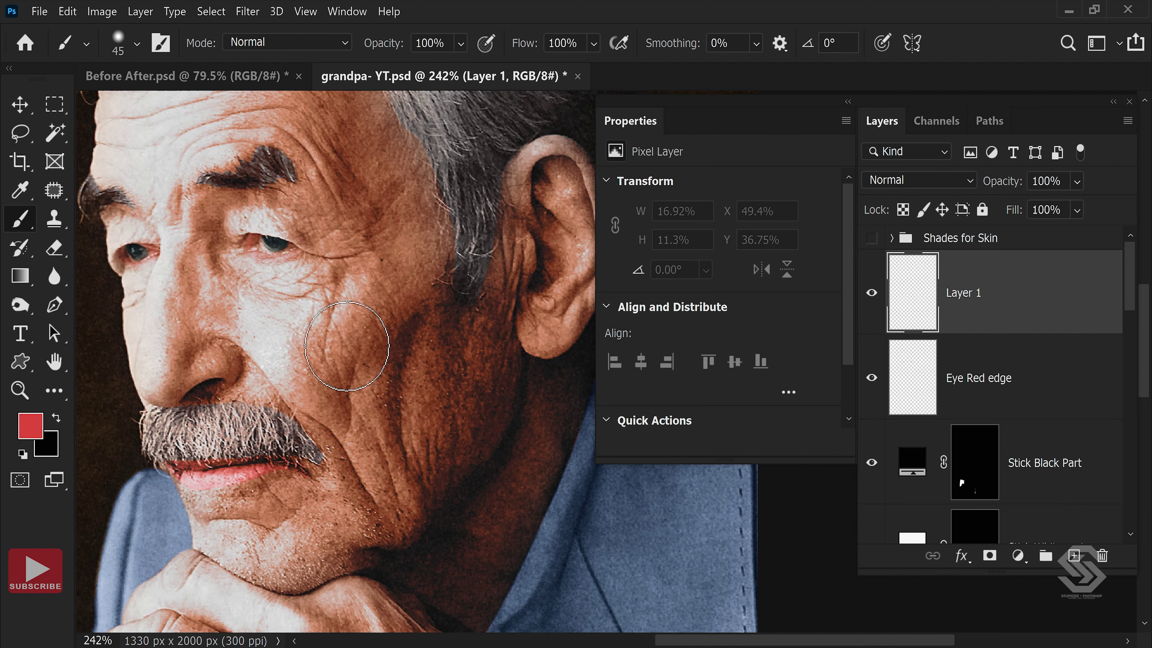
key("bracketleft")
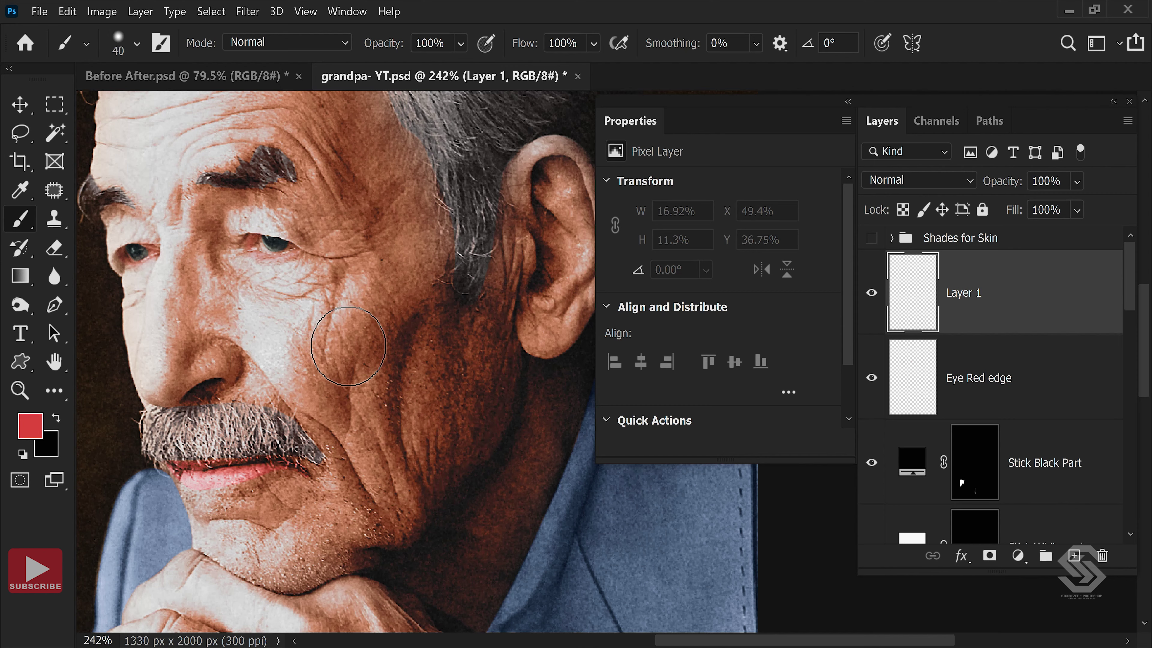
left_click(348, 346)
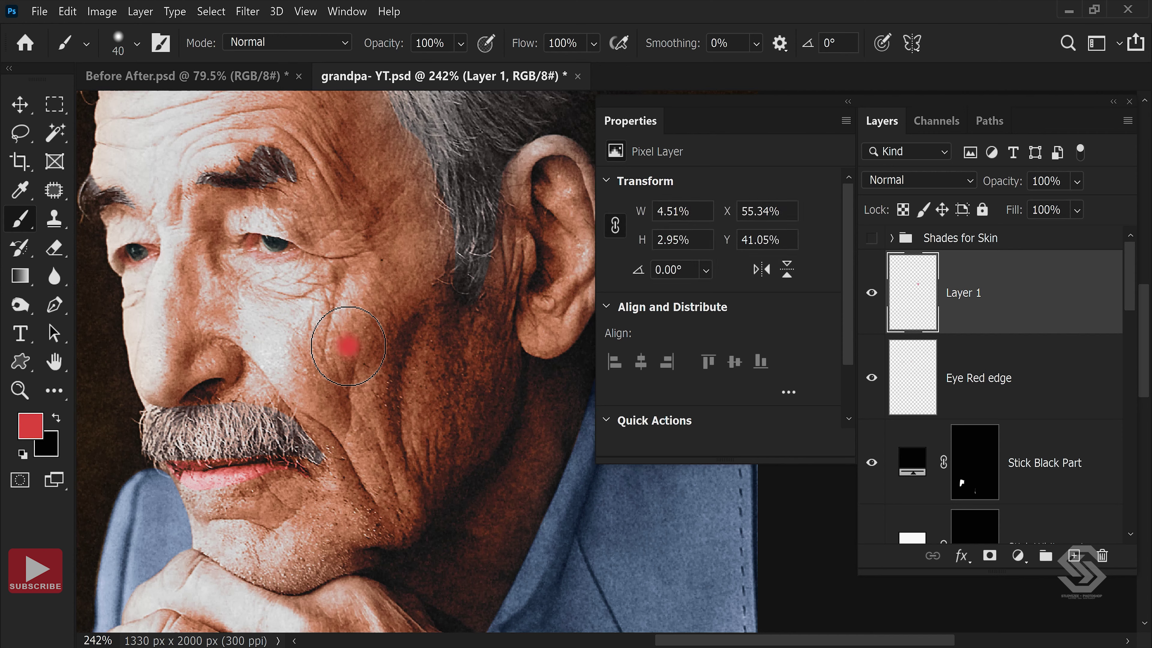
left_click(243, 13)
left_click(494, 273)
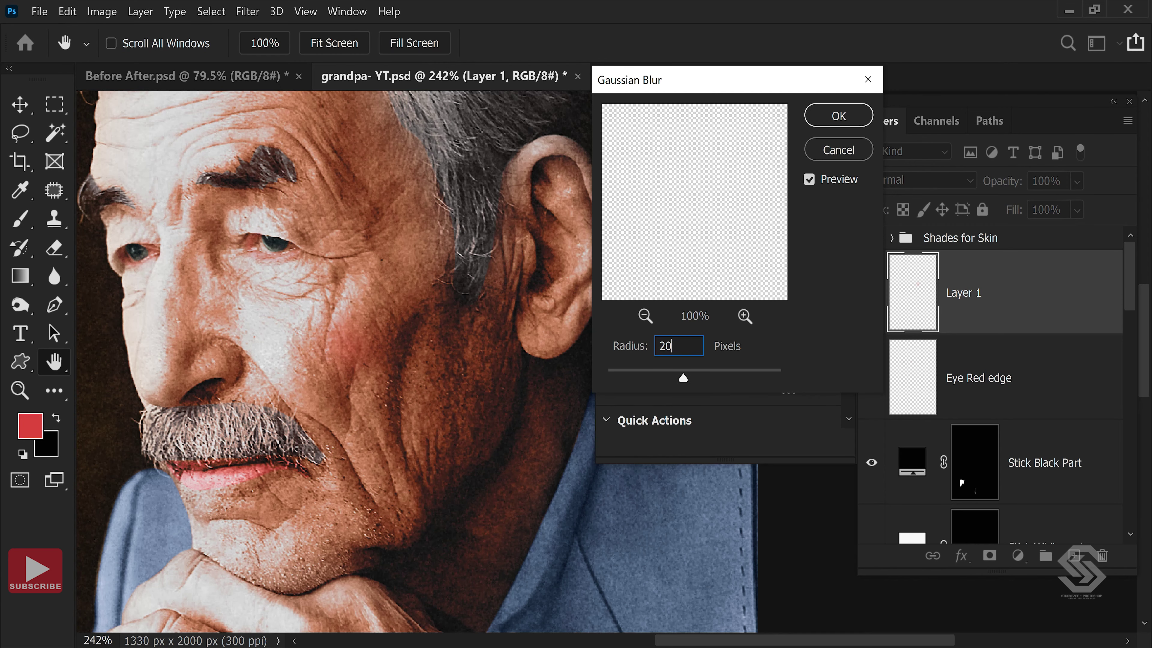
left_click(838, 116)
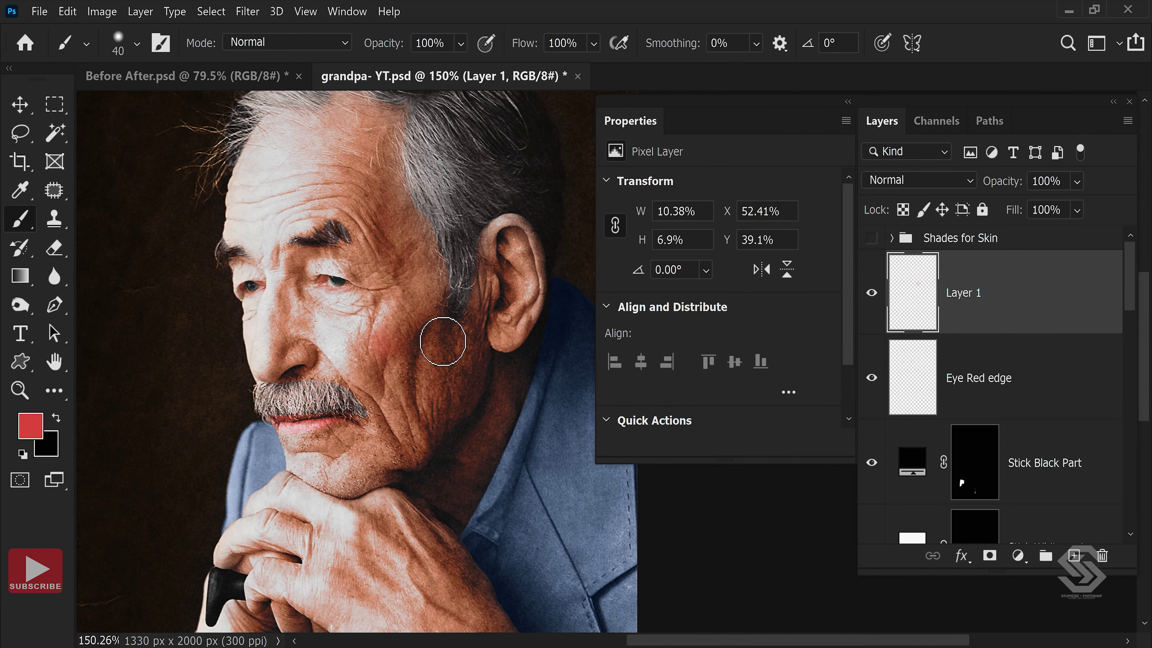
Scale up the blurred red patch so it covers the cheek.
scroll(394, 349, "up", 2)
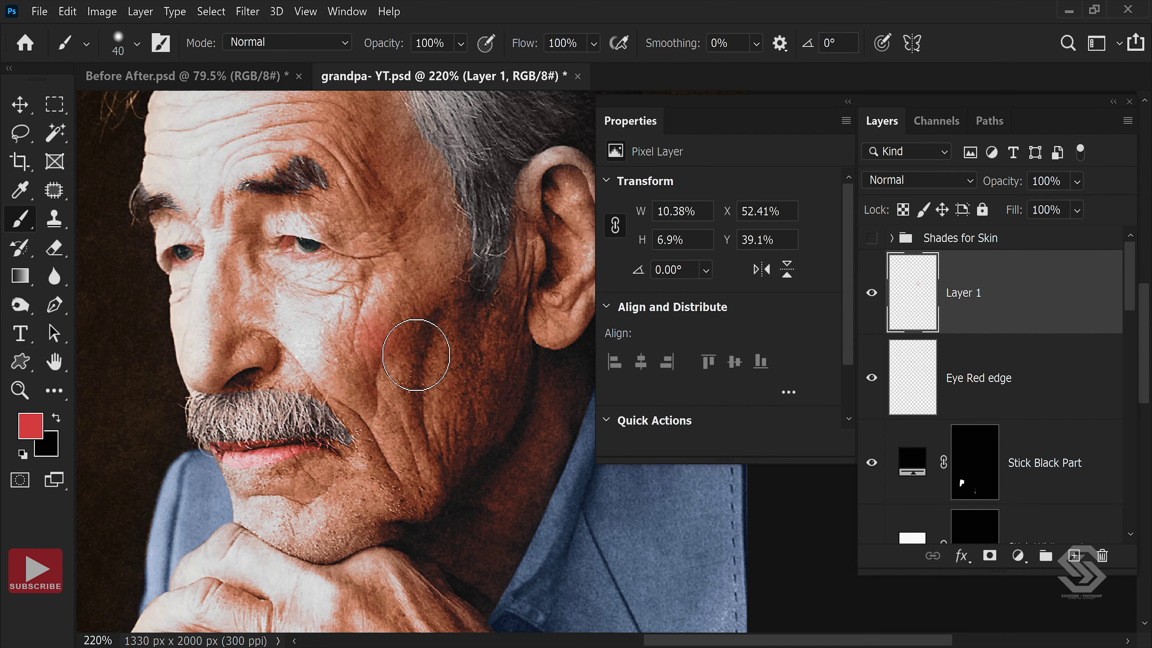
key("ctrl+t")
left_click_drag(422, 386, 458, 429)
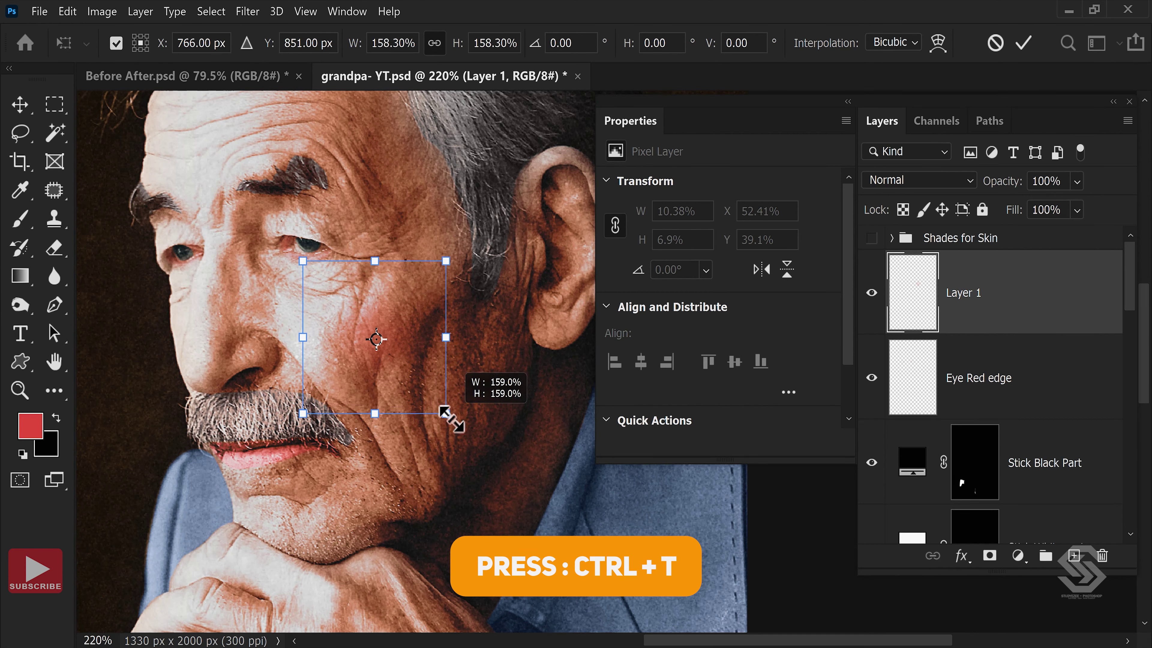
key("Return")
scroll(432, 376, "down", 2)
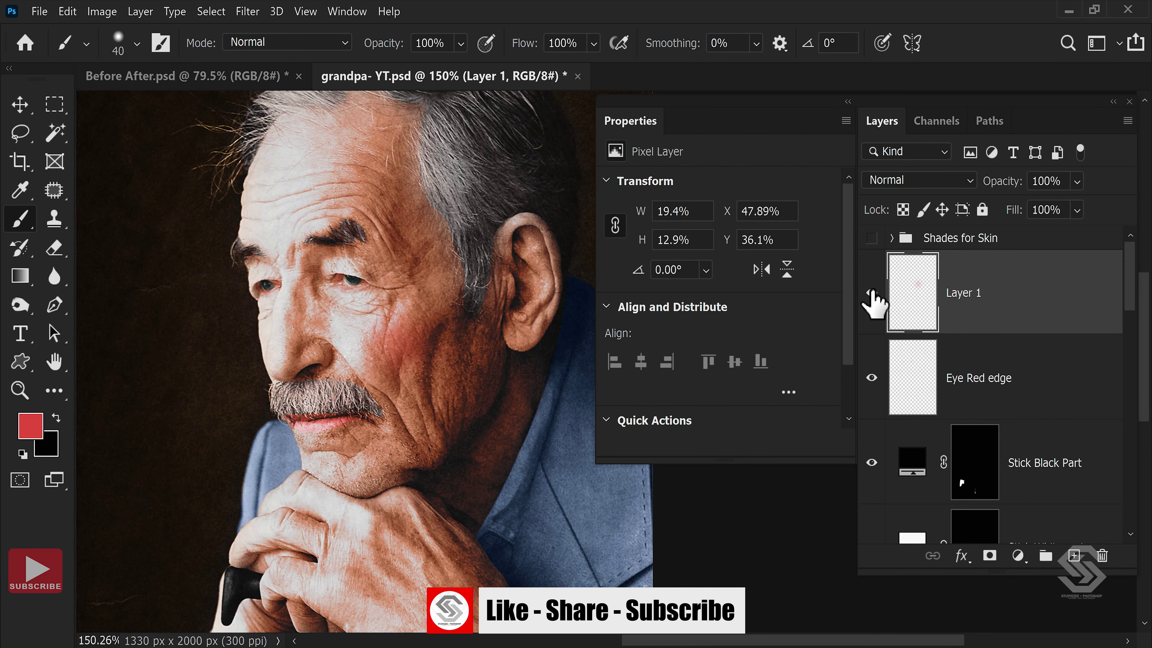
Set the blush layer to 75% opacity and rename it Chi.
left_click(1060, 182)
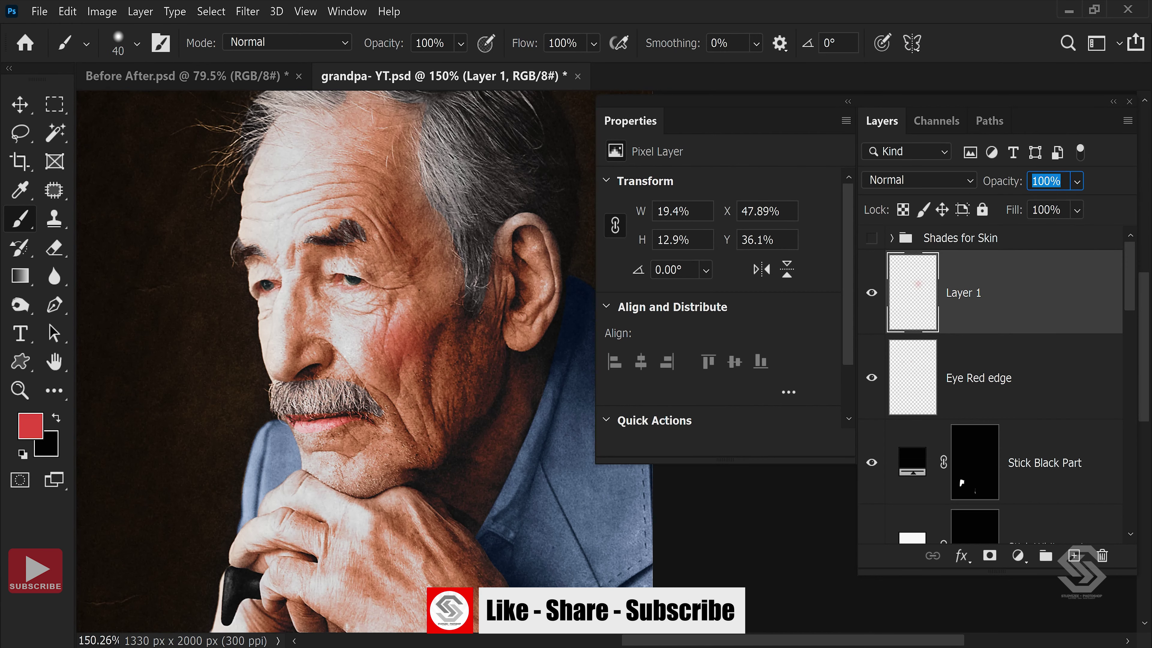
type("75")
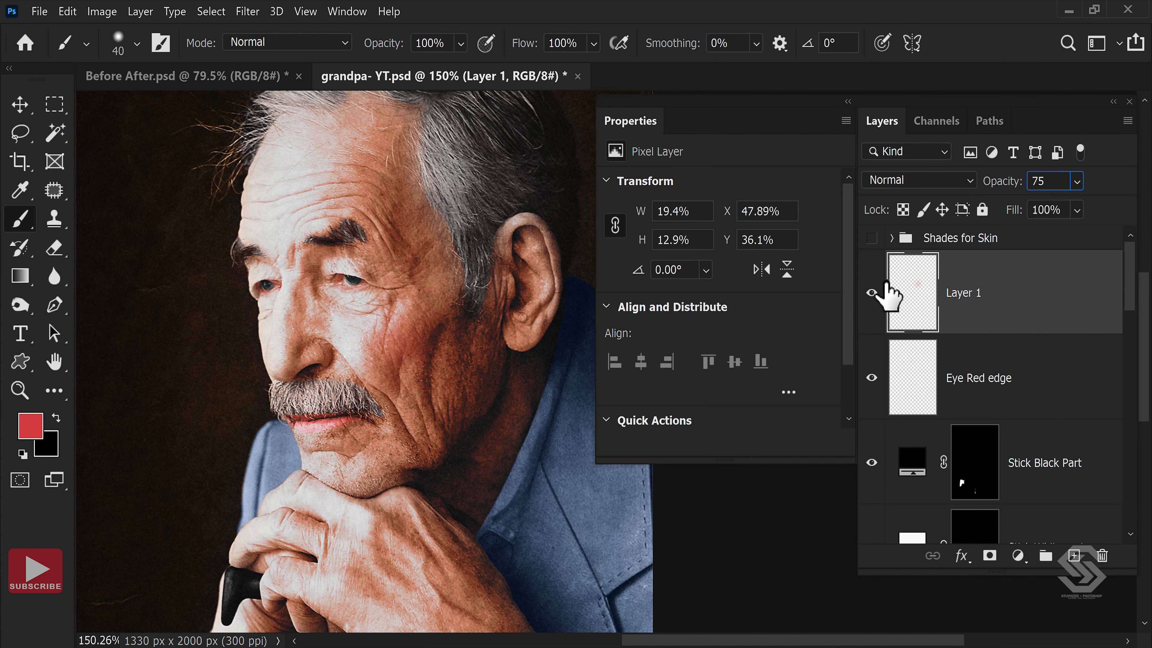
key("Return")
left_click(969, 293)
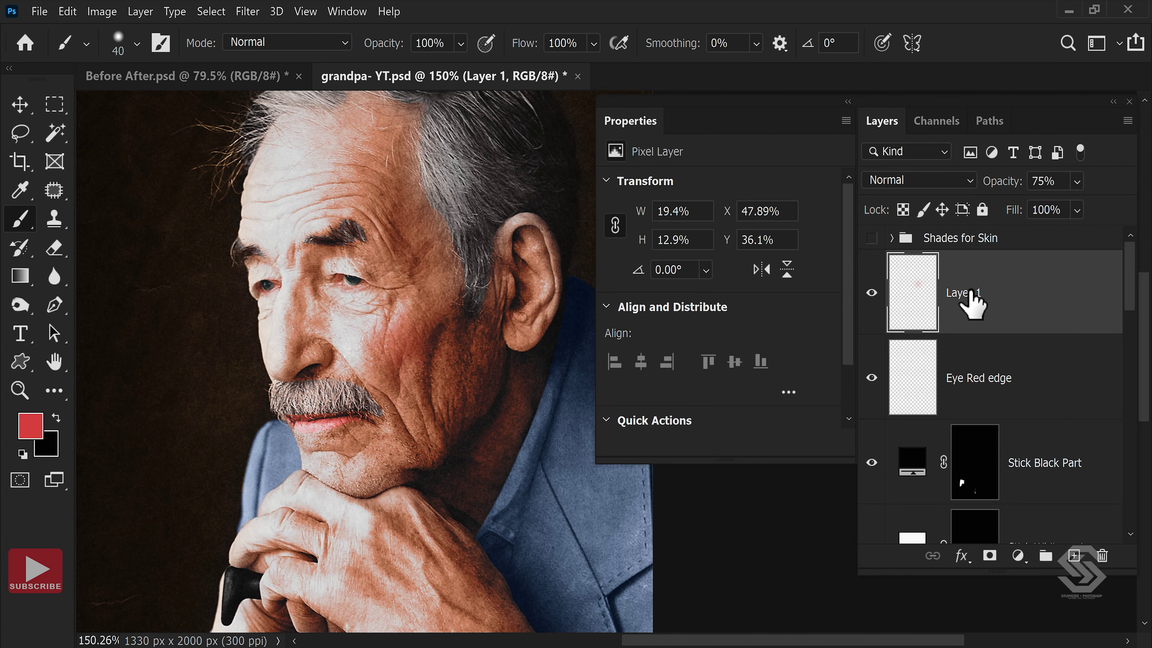
double_click(963, 293)
type("Chi")
key("Return")
key("ctrl+0")
scroll(458, 314, "up", 1)
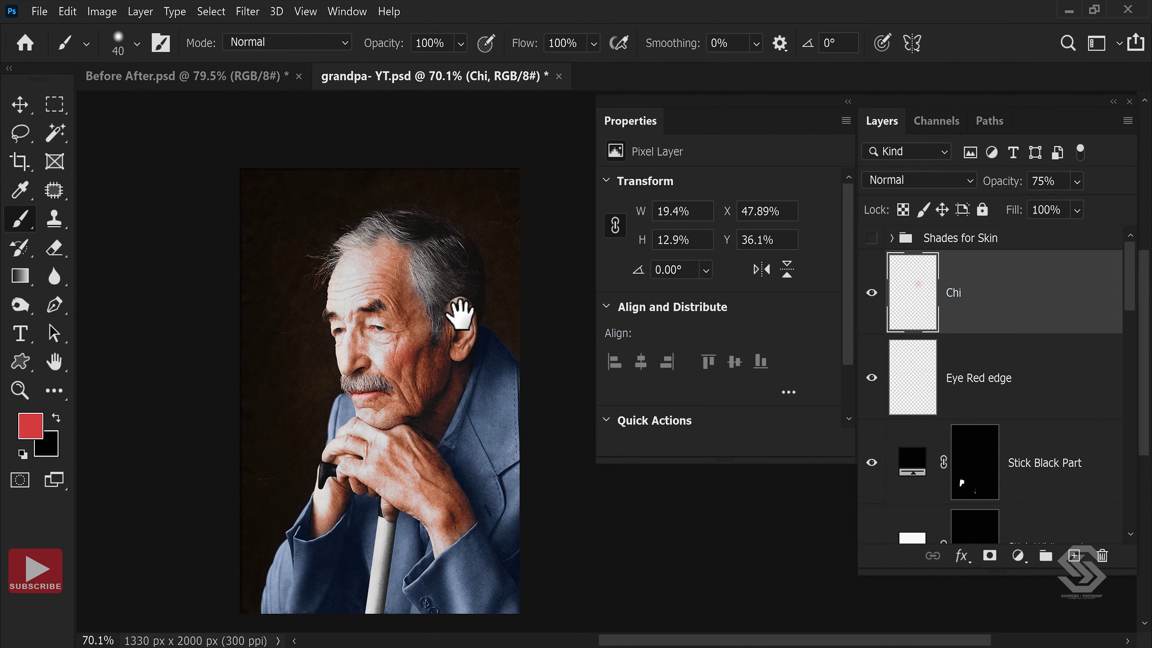
Stamp all visible layers into a new merged layer named Colorize.
left_click_drag(427, 422, 442, 232)
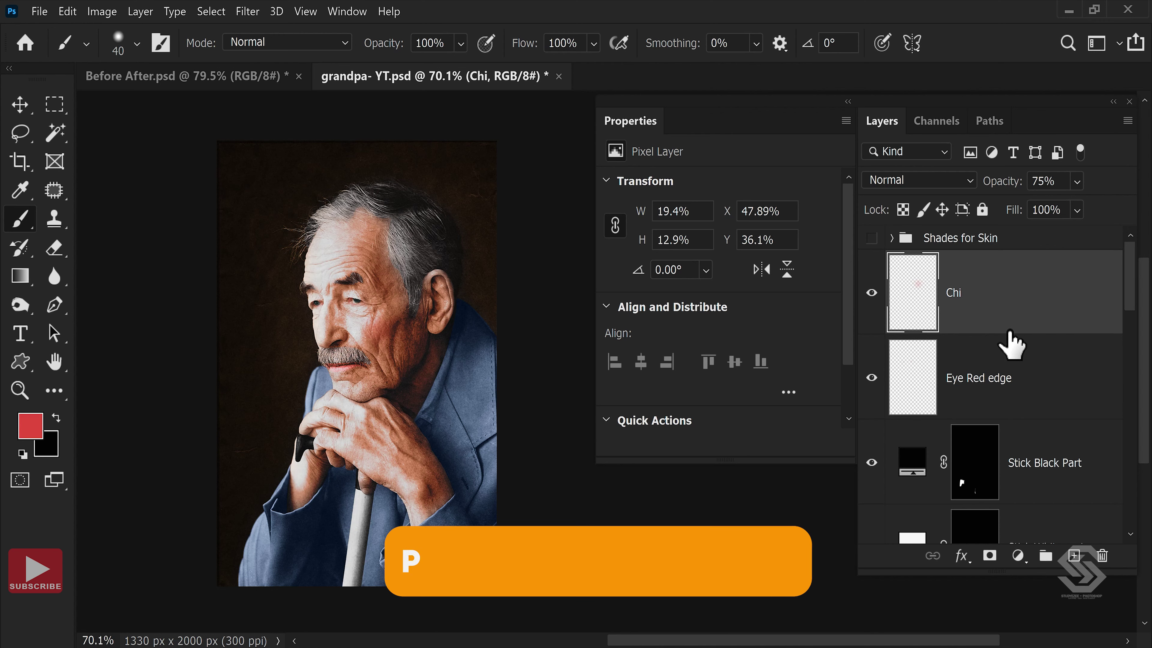
key("ctrl+shift+alt+e")
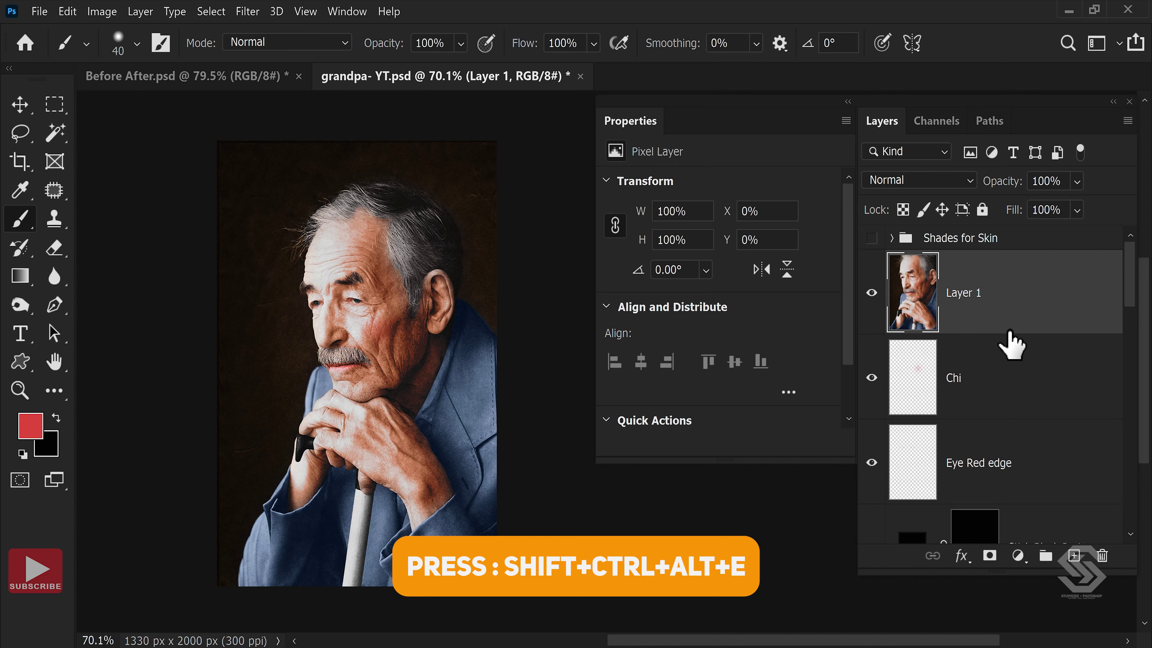
double_click(1011, 293)
type("Colorize")
key("Return")
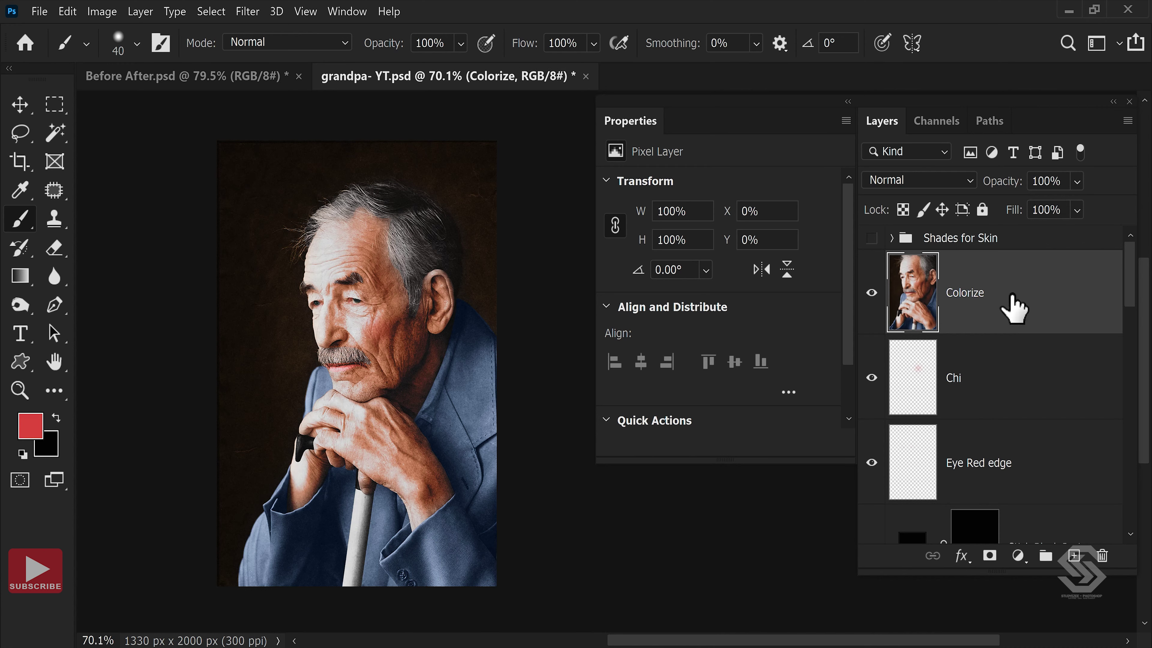
Sharpen Colorize with Unsharp Mask at Amount 100, Radius 2.0, Threshold 0.
left_click(247, 12)
mouse_move(263, 313)
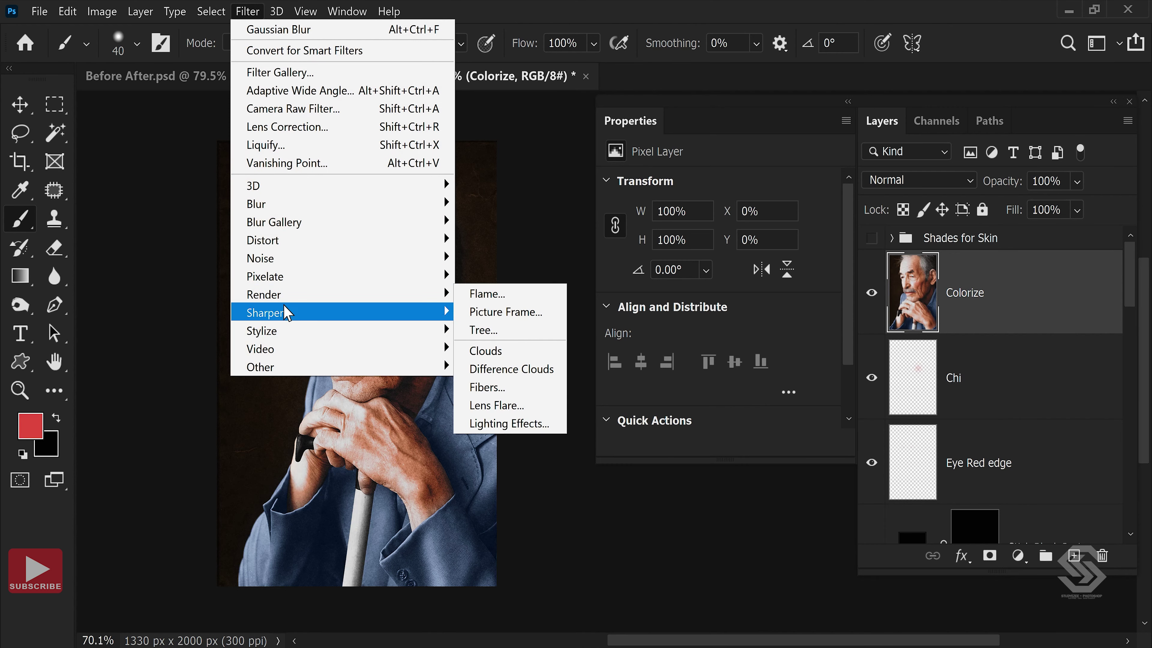
left_click(507, 403)
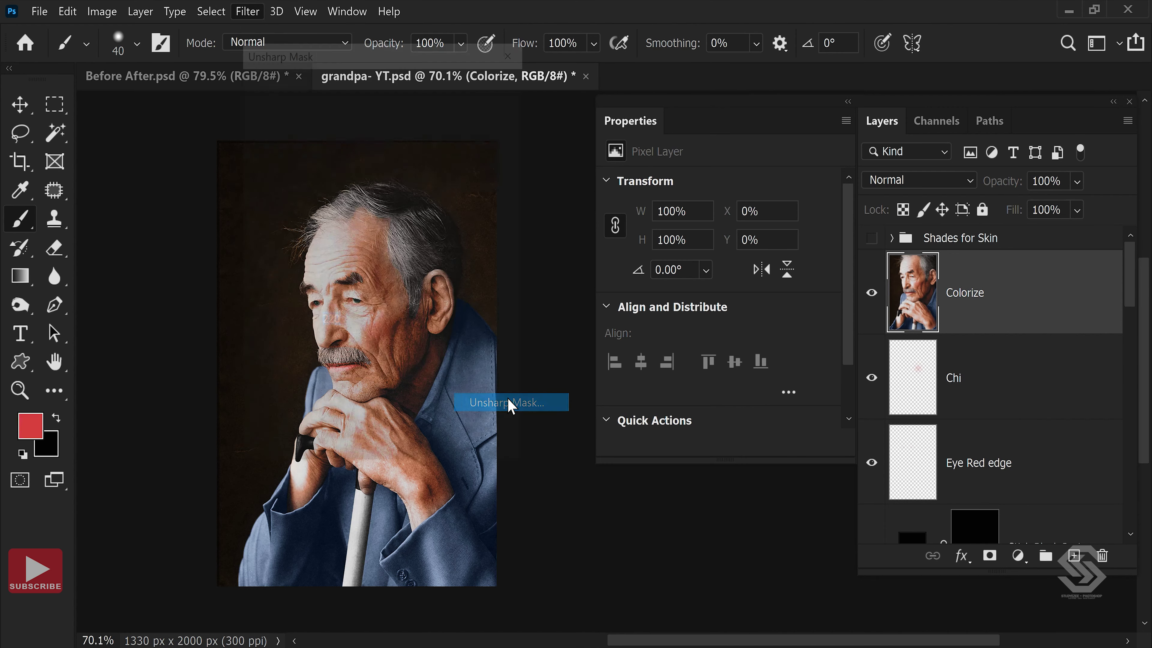
left_click_drag(438, 54, 814, 86)
left_click_drag(754, 237, 768, 184)
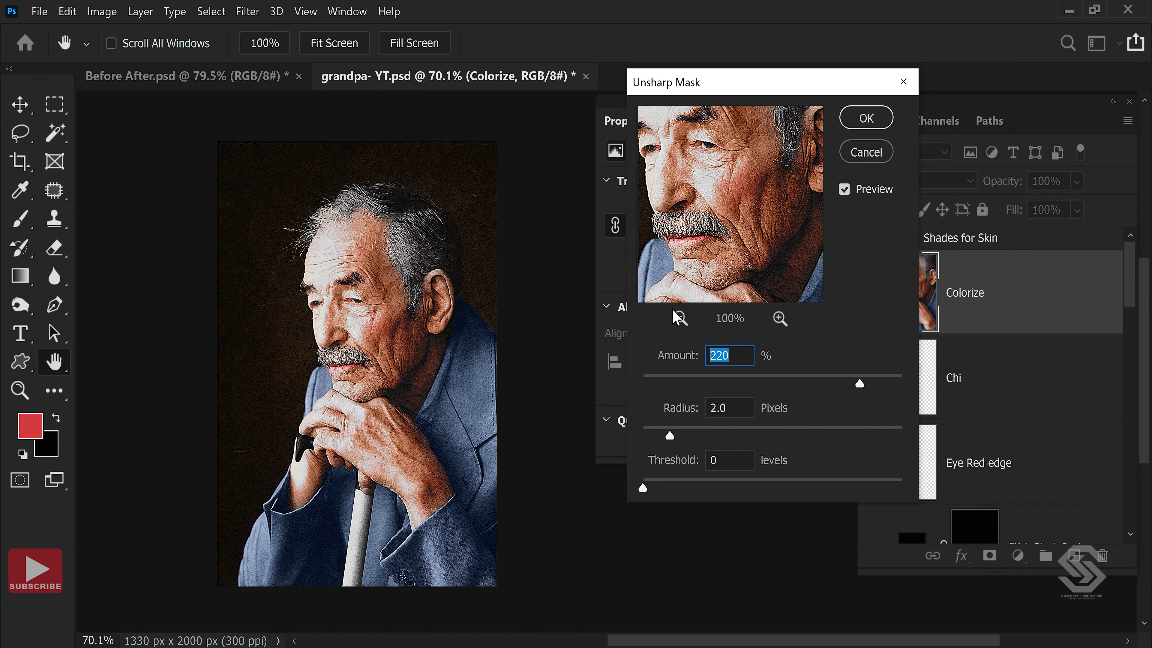
type("100")
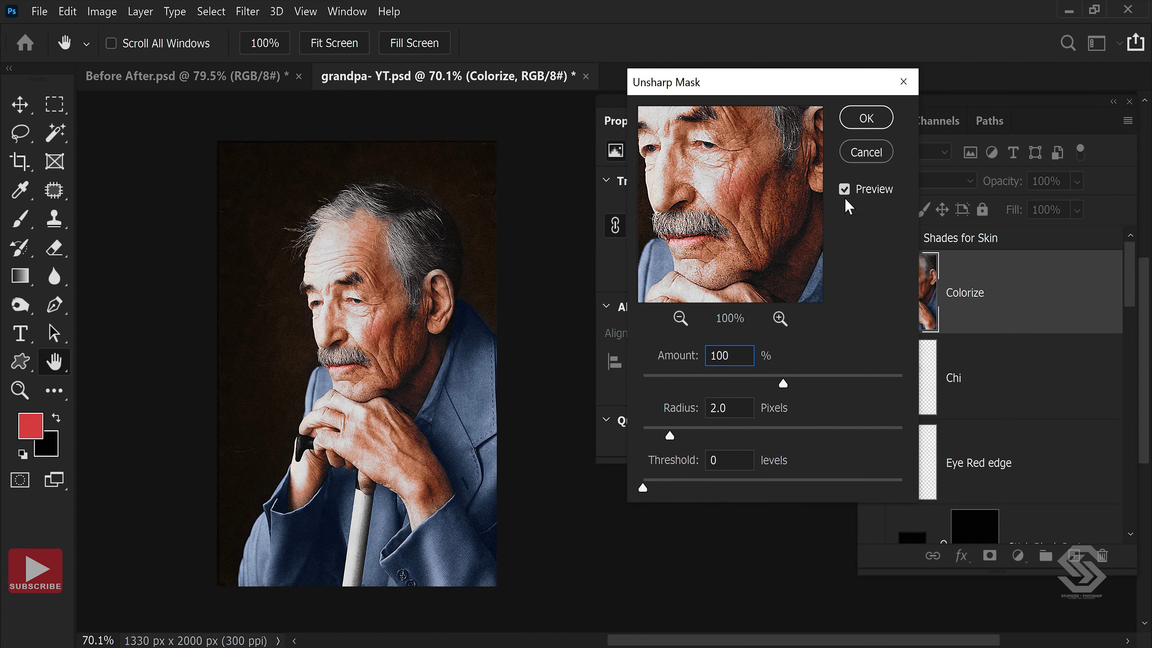
left_click(845, 190)
left_click(846, 193)
left_click(845, 190)
left_click(867, 118)
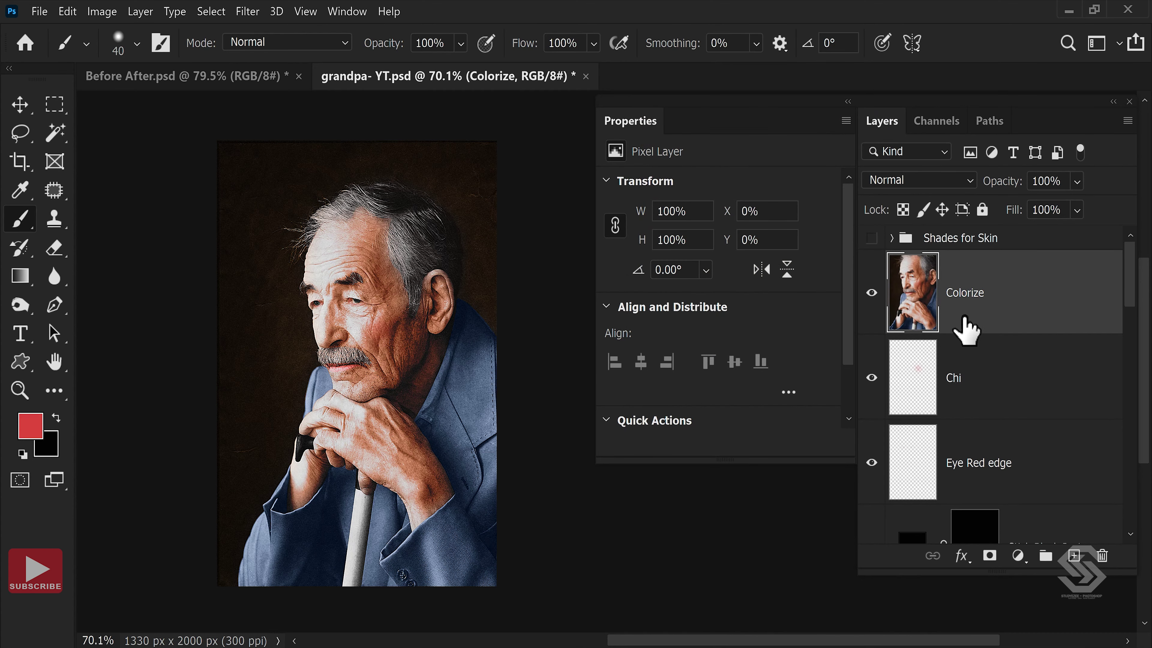
Add a Vibrance adjustment layer with vibrance at +70.
left_click(1019, 556)
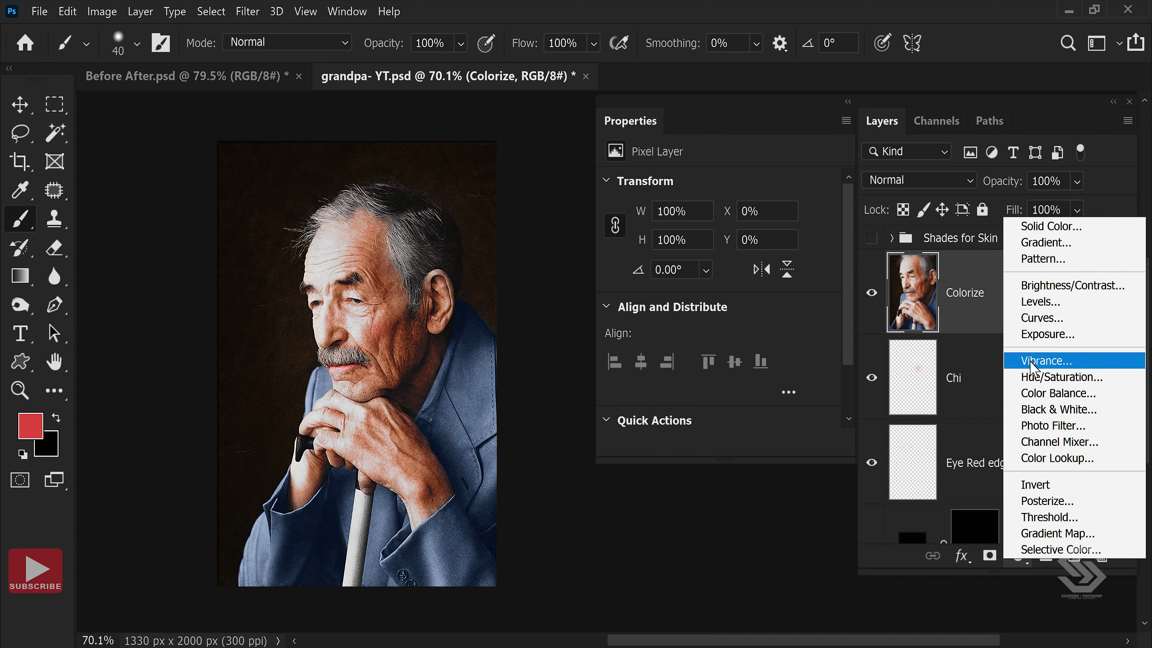
left_click(1046, 360)
left_click_drag(720, 209, 797, 211)
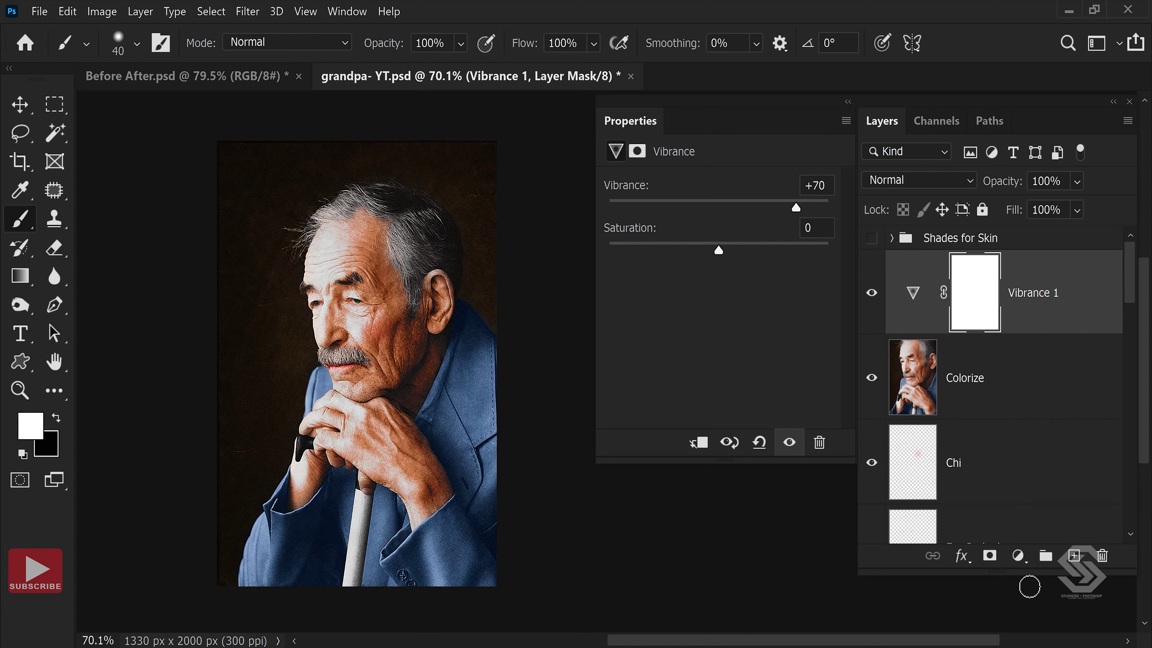
Add a Photo Filter layer (Warming Filter 85, 25% density) and a Color Lookup layer.
left_click(1018, 557)
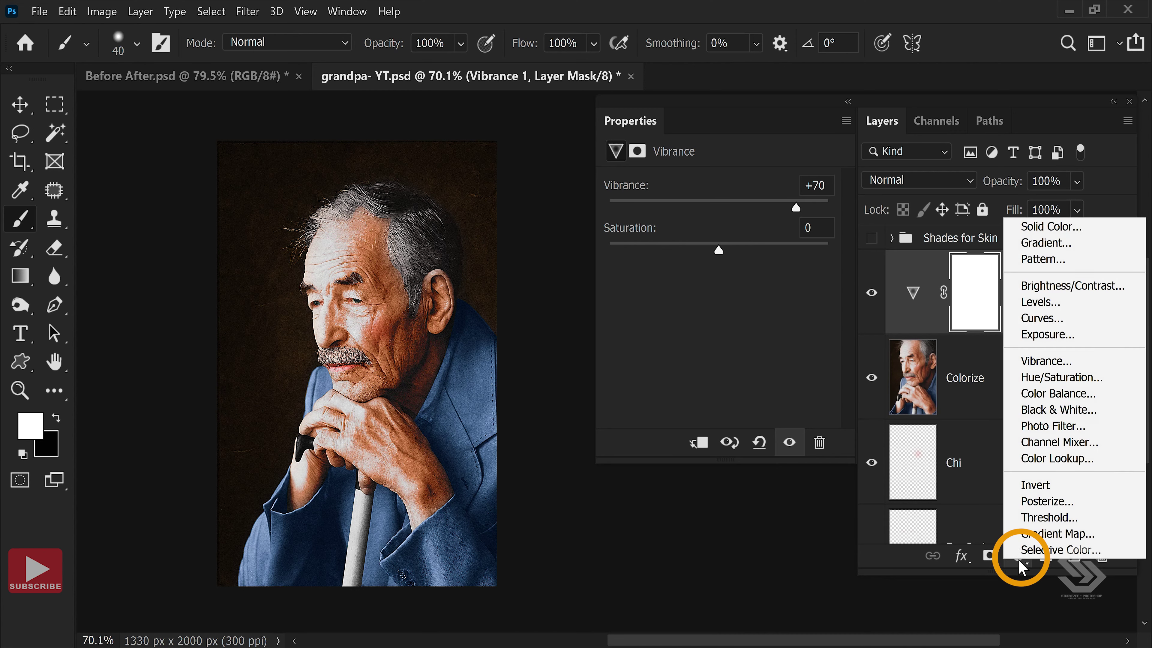
left_click(1043, 427)
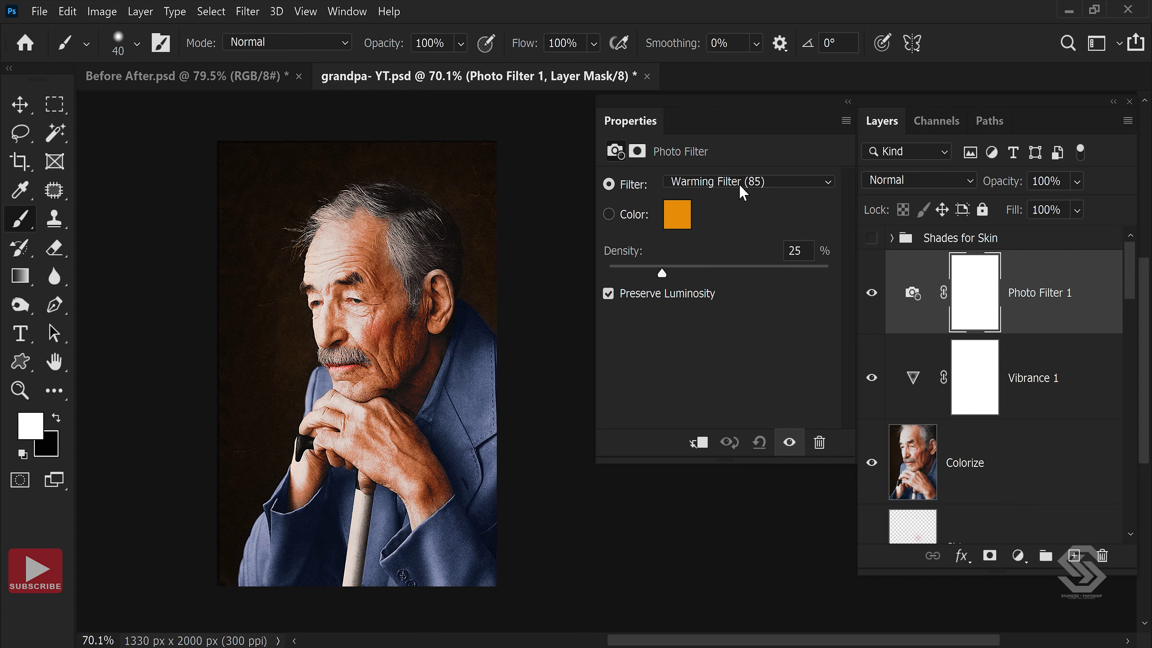
left_click(1019, 557)
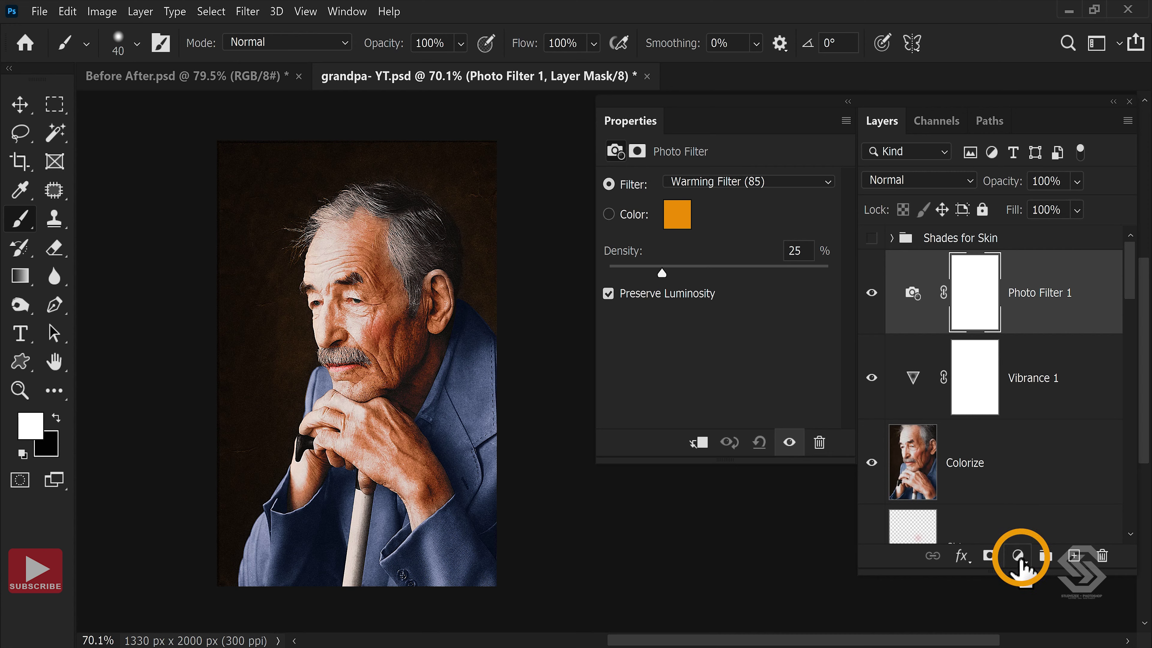
left_click(1019, 557)
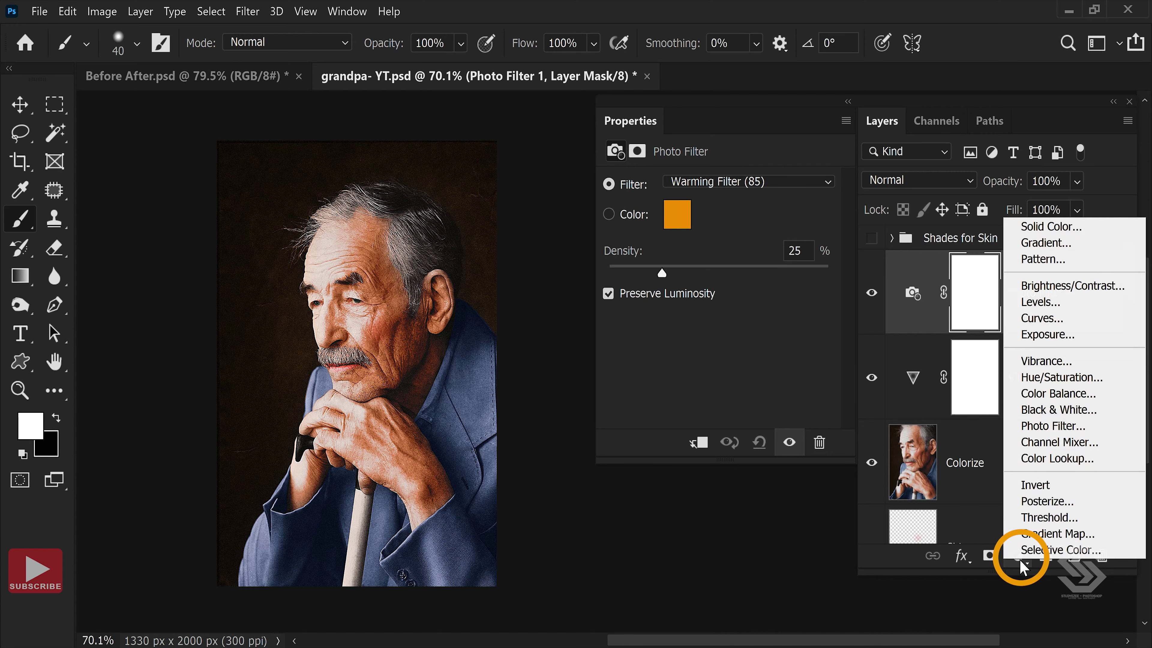
left_click(1046, 458)
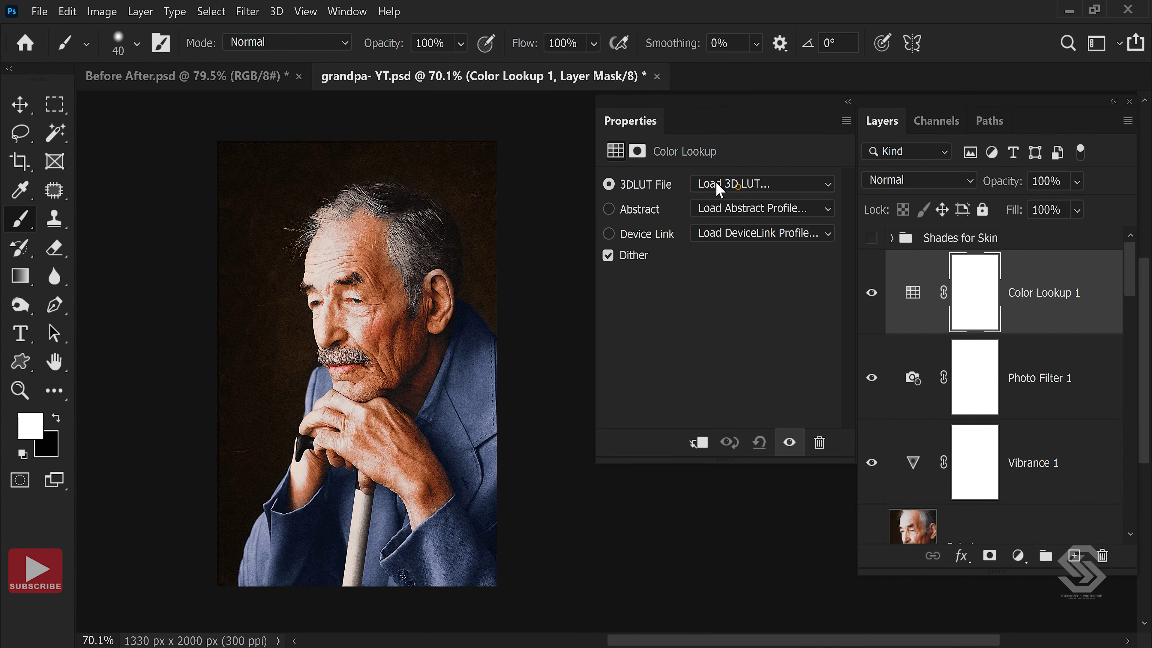
Give Color Lookup 1 the Soft_Warming.look preset, Color blend mode and 50% fill.
left_click(738, 185)
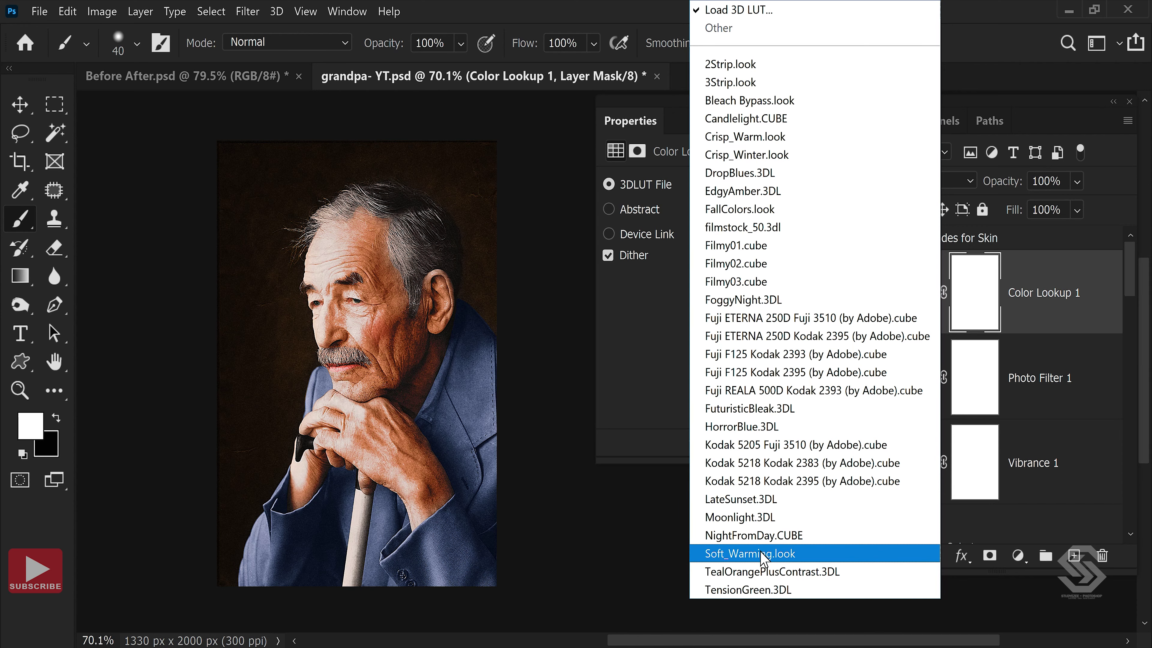
left_click(763, 555)
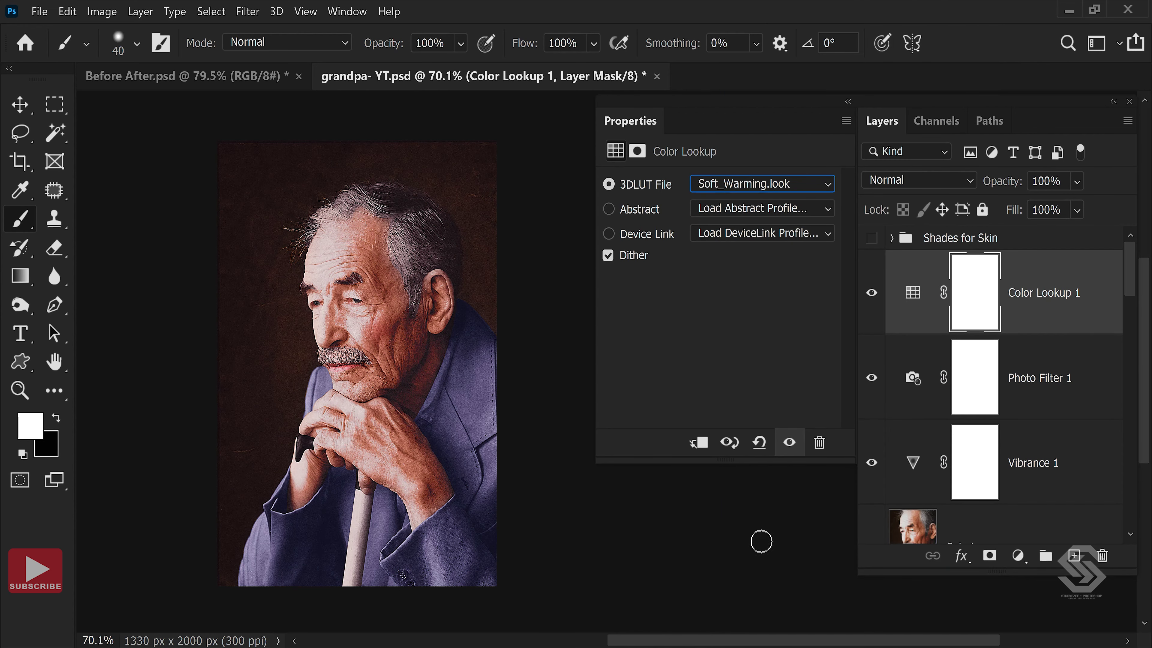
left_click(908, 181)
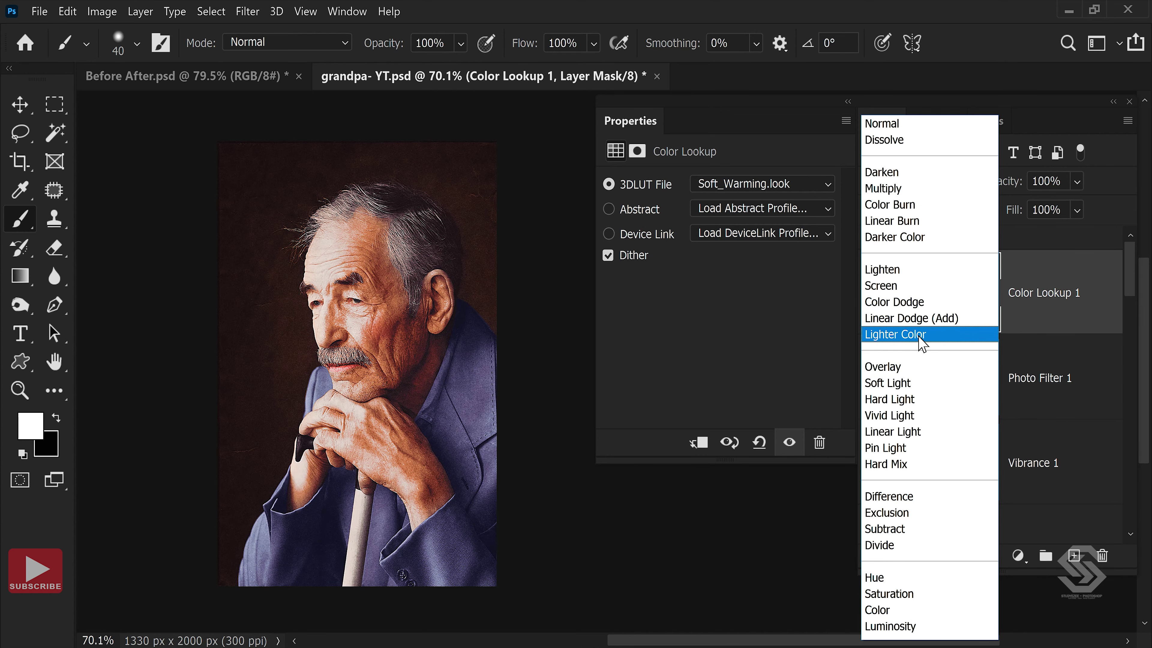
left_click(912, 613)
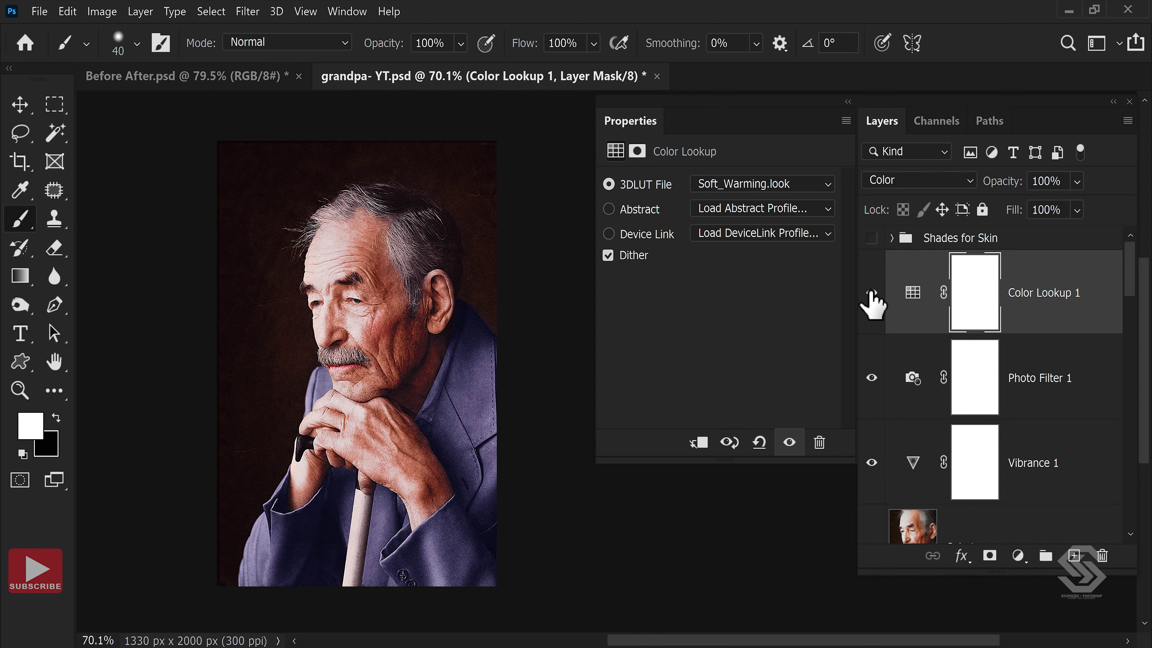
left_click(1061, 208)
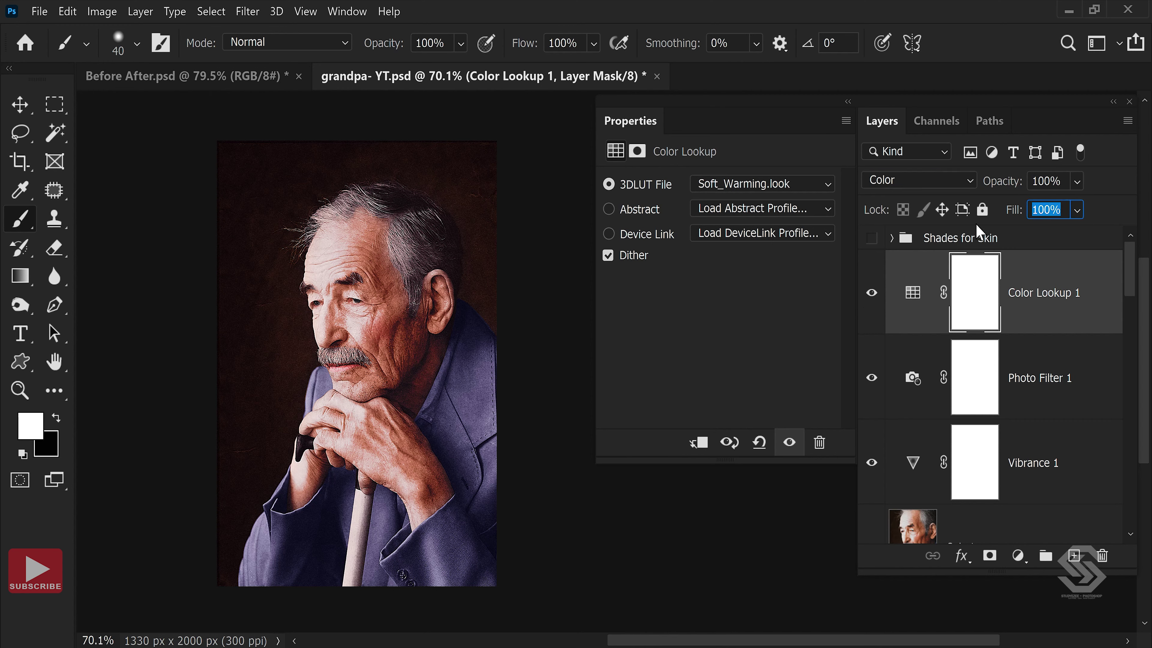
type("50")
key("Return")
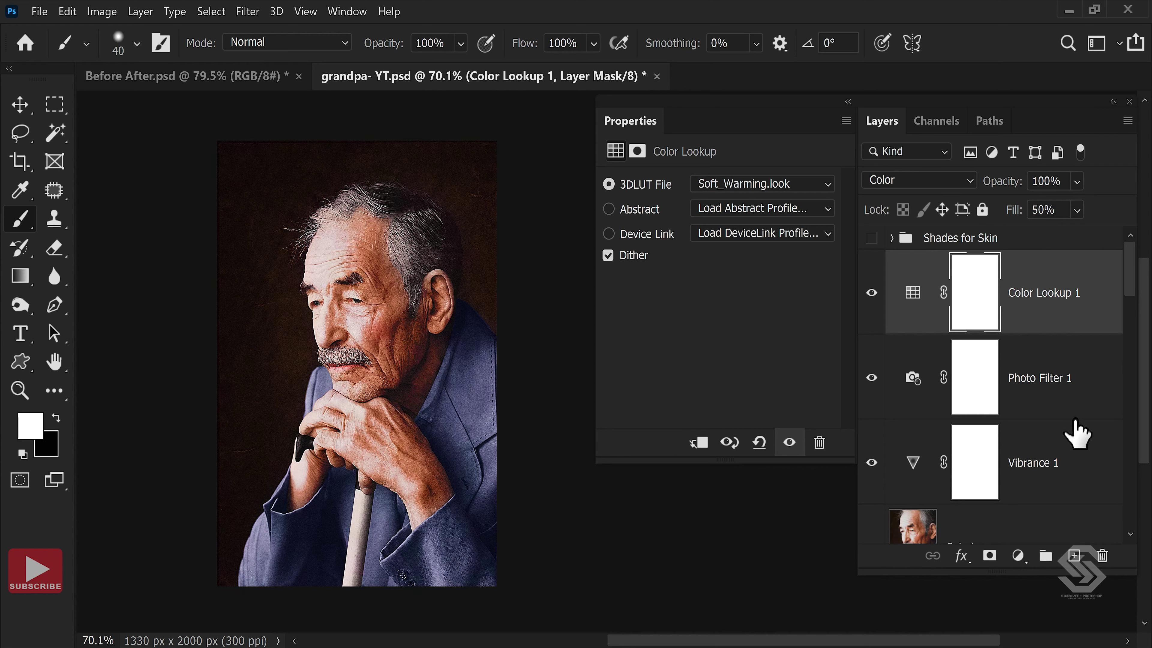
Add a second Color Lookup layer using the Filmy03.cube preset.
left_click(1019, 558)
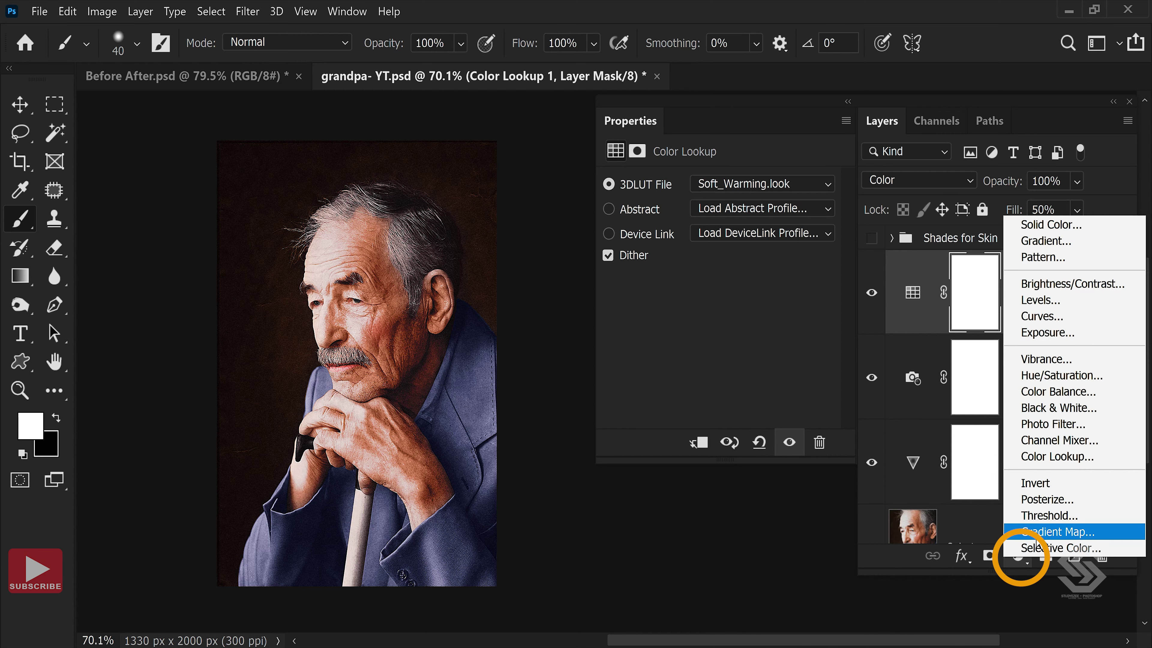
left_click(1047, 457)
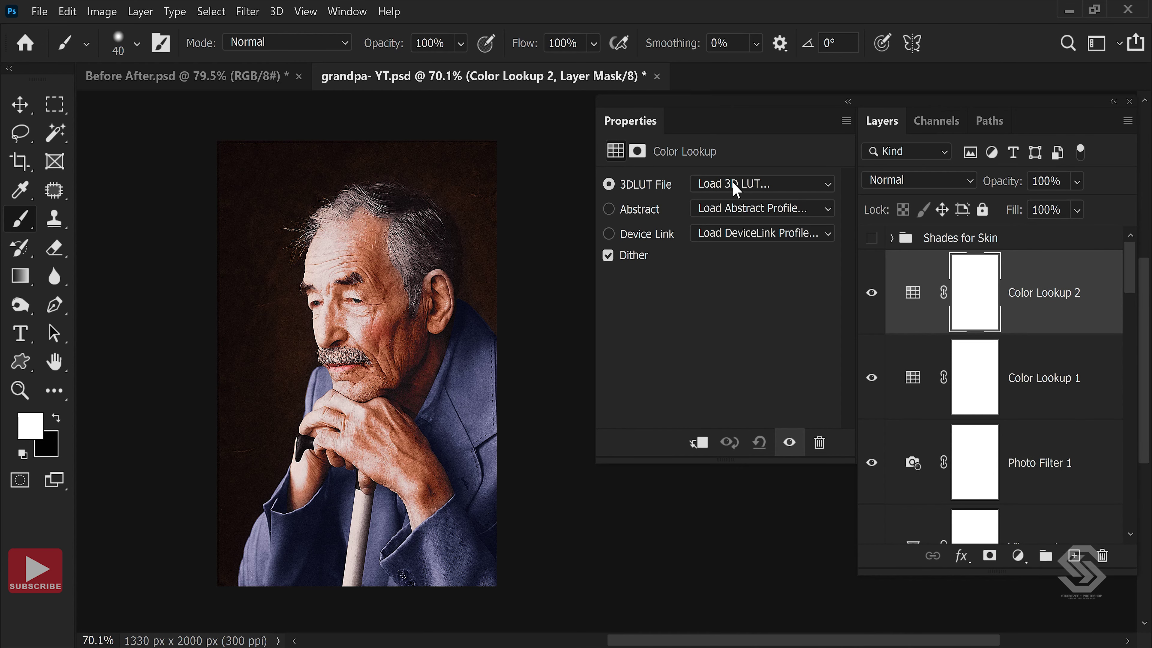
left_click(761, 184)
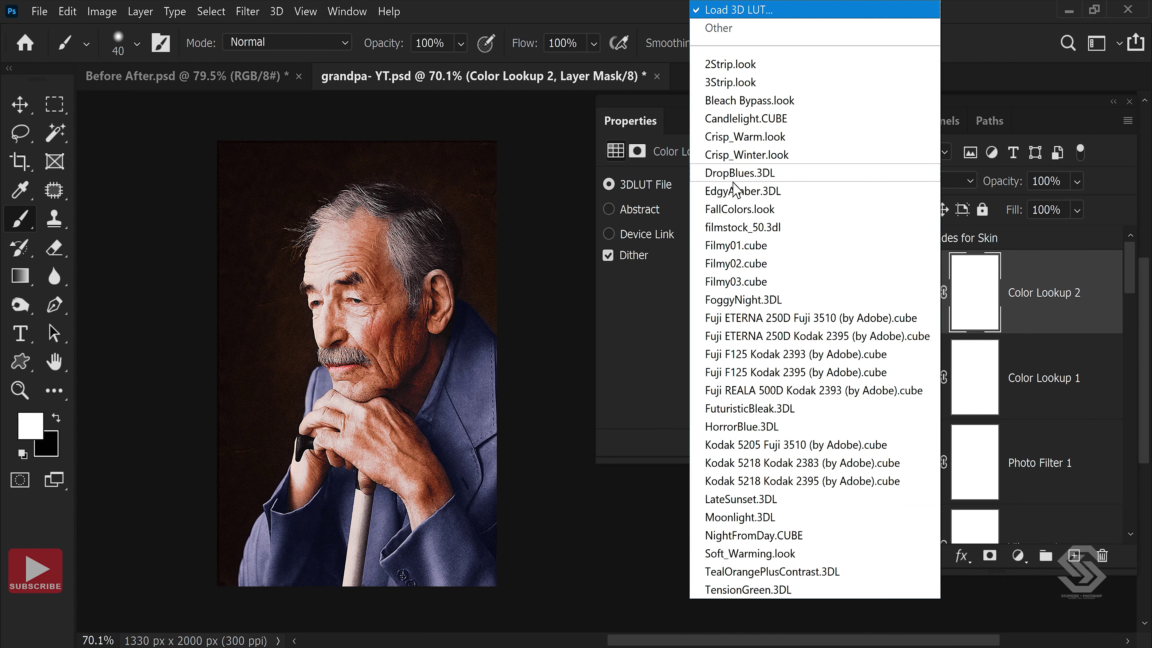
left_click(738, 282)
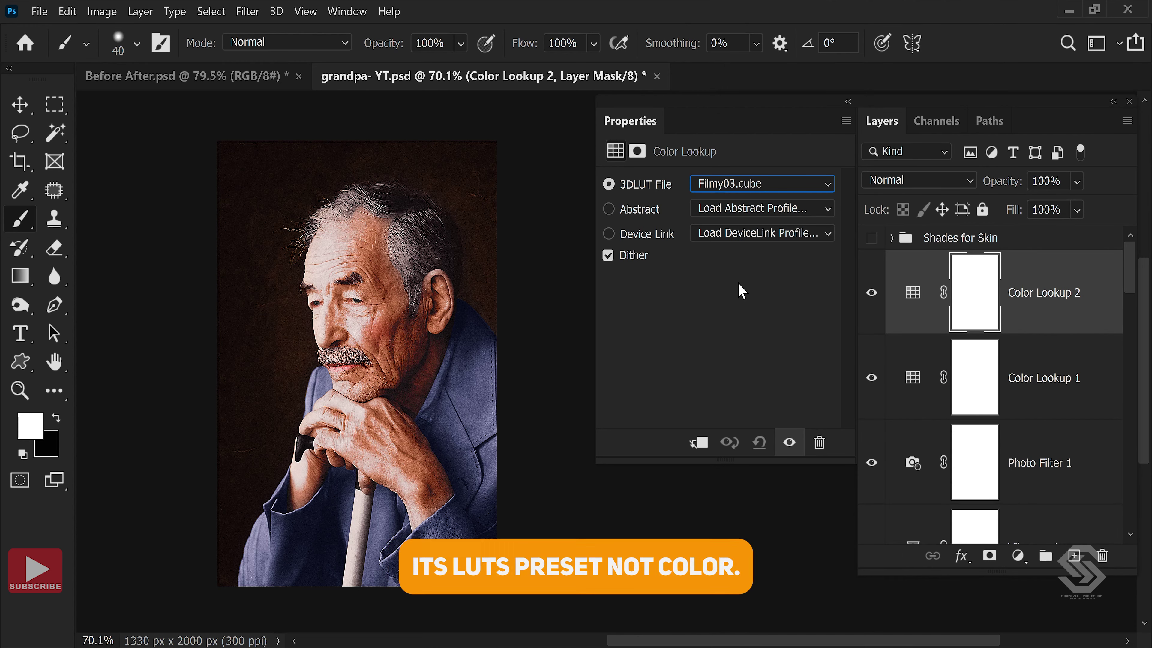